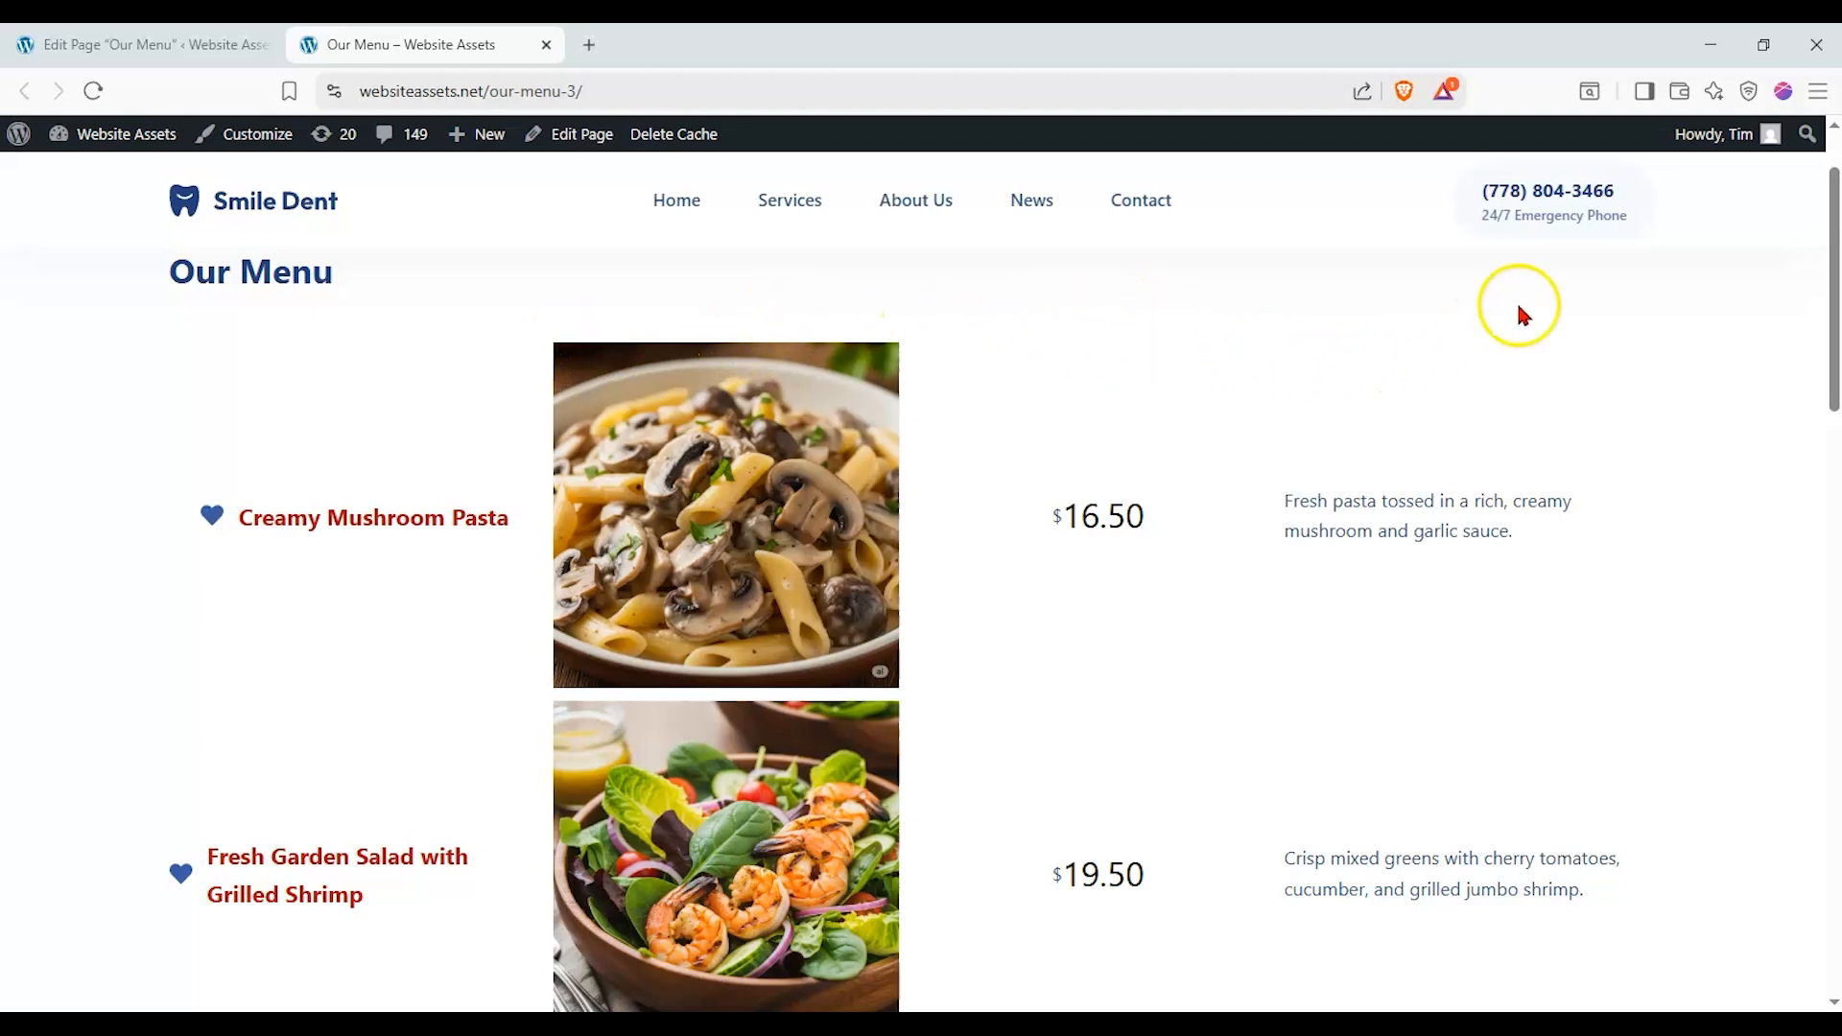
- Look through the dish names, images, prices and descriptions on the published Our Menu page
scroll(1340, 362, down, 5)
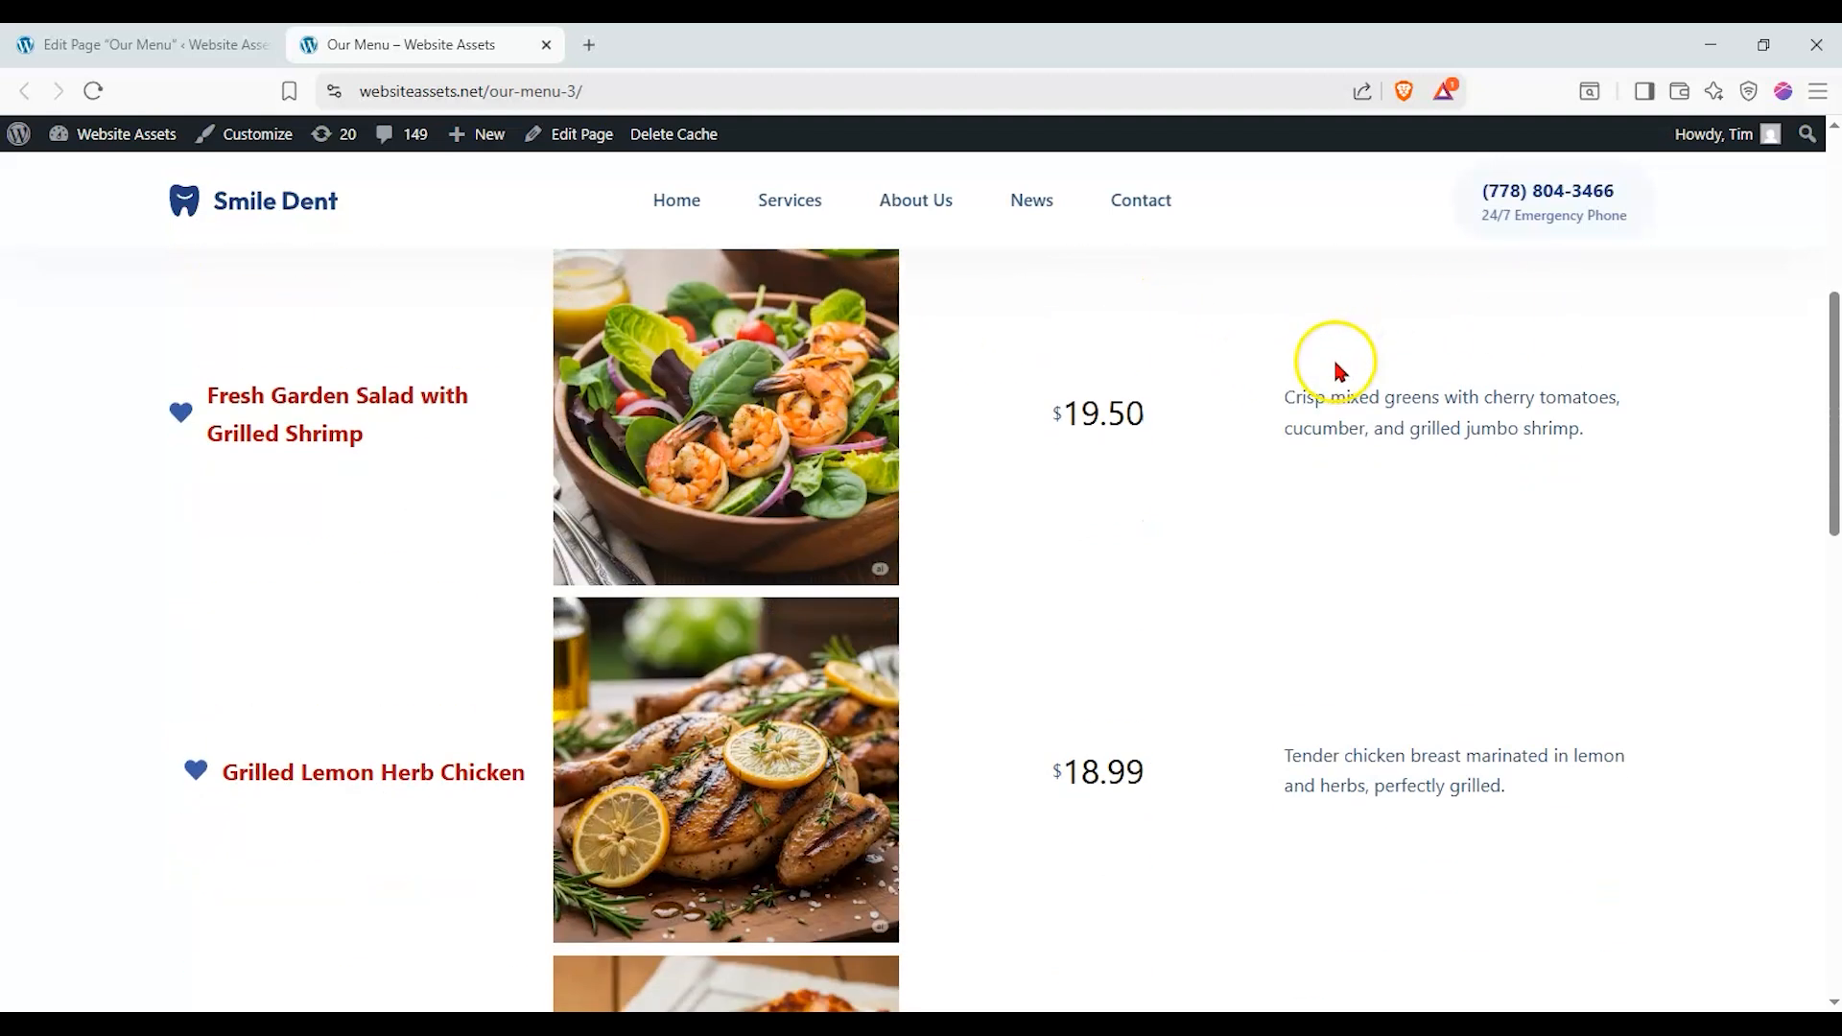
scroll(1340, 370, down, 3)
scroll(1341, 375, up, 8)
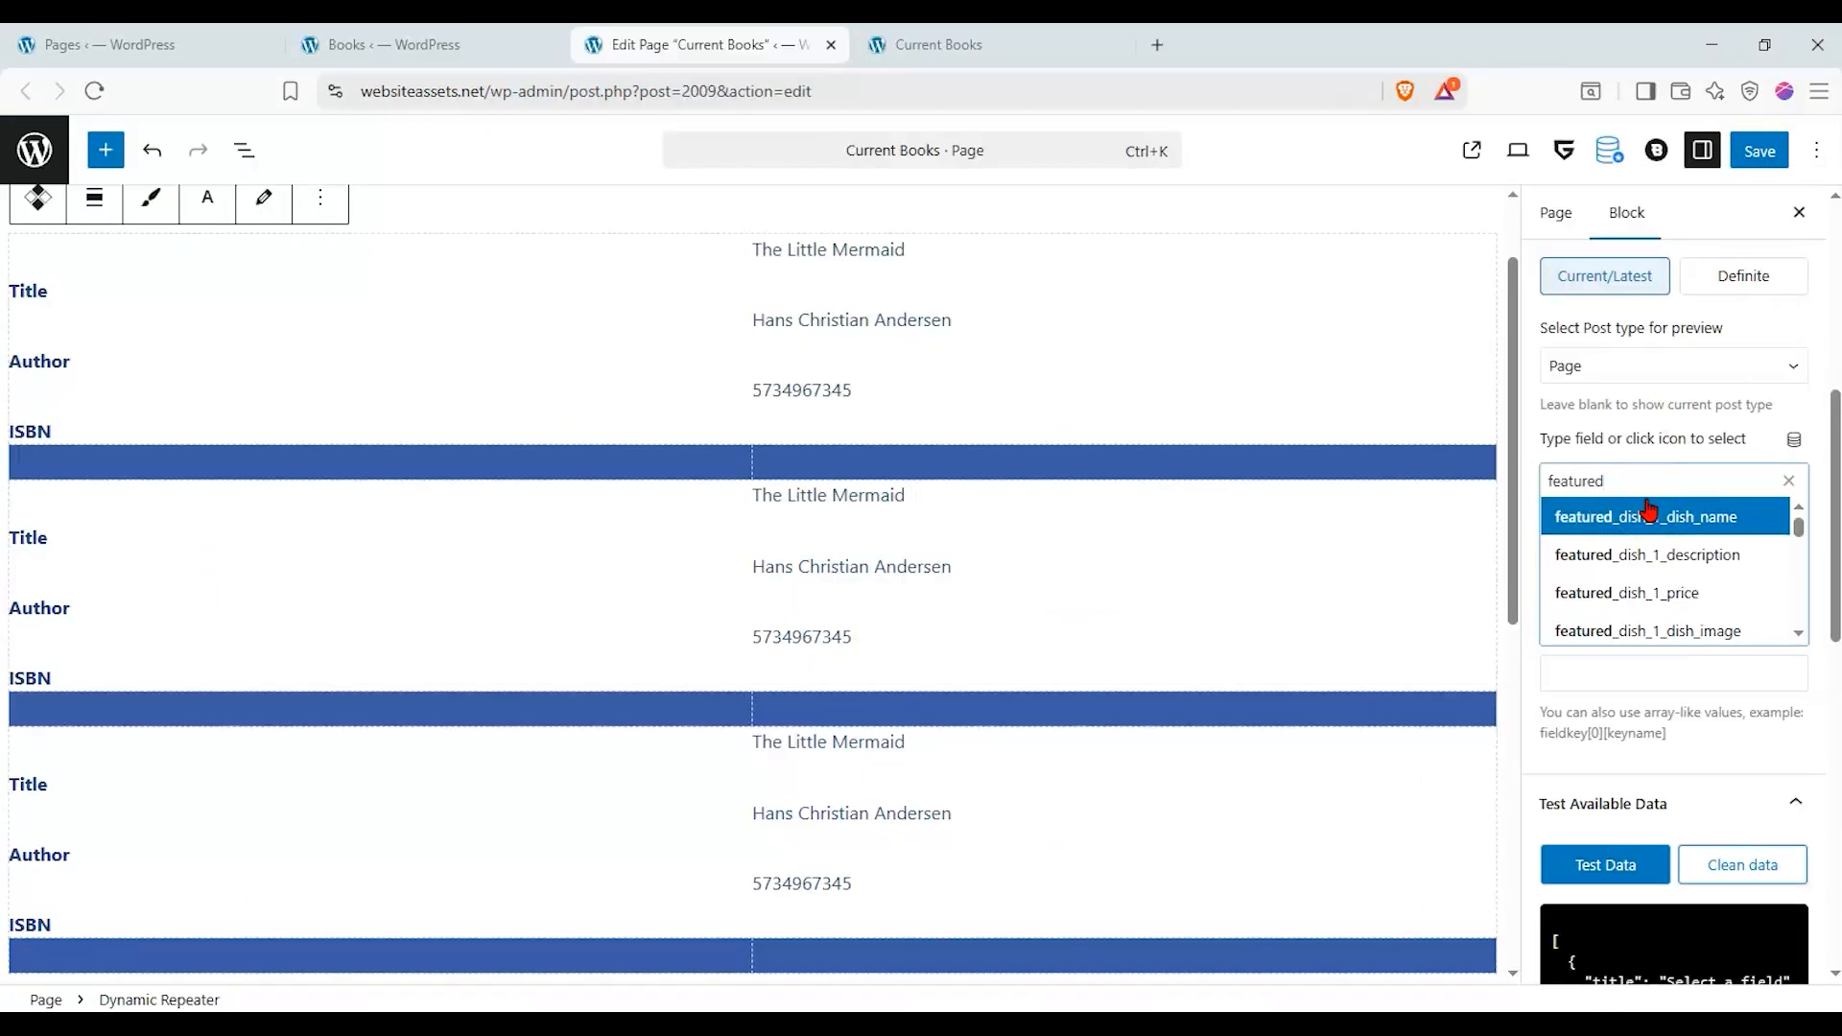
- Set the Dynamic Repeater's relationship field to featured_books on the Current Books page
text(boo)
click(1738, 508)
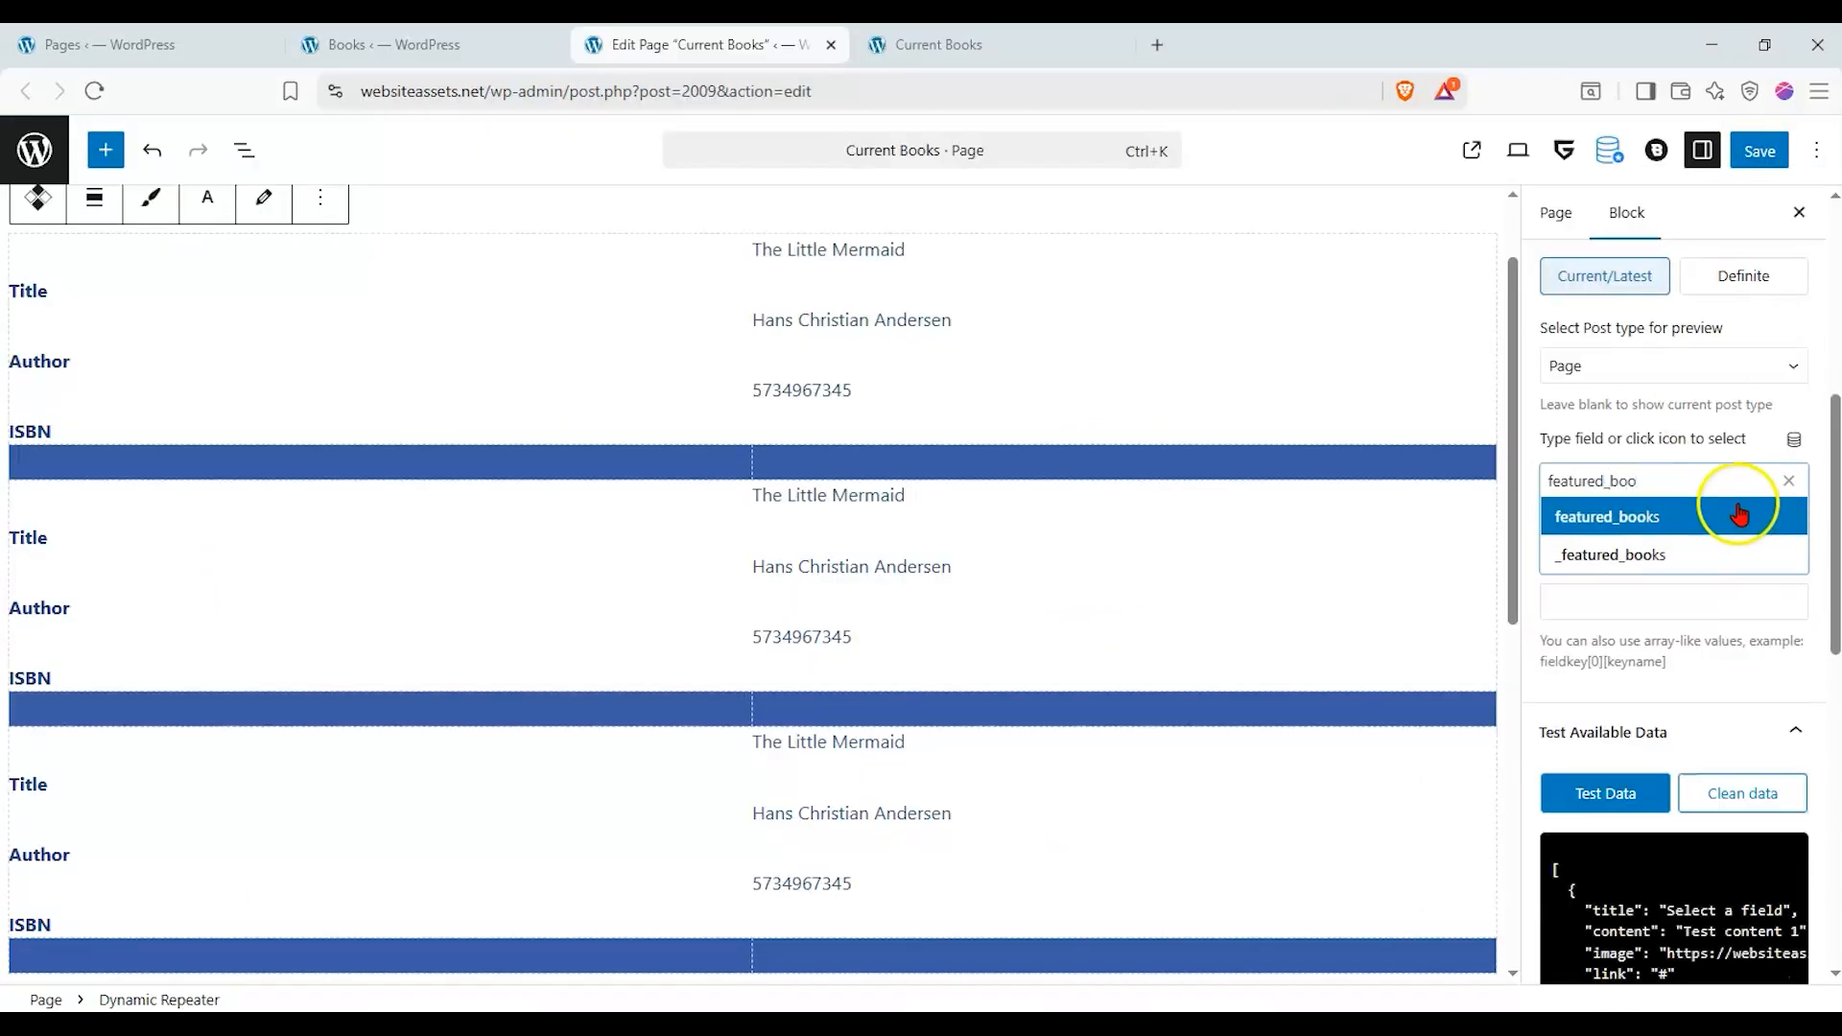
click(1655, 633)
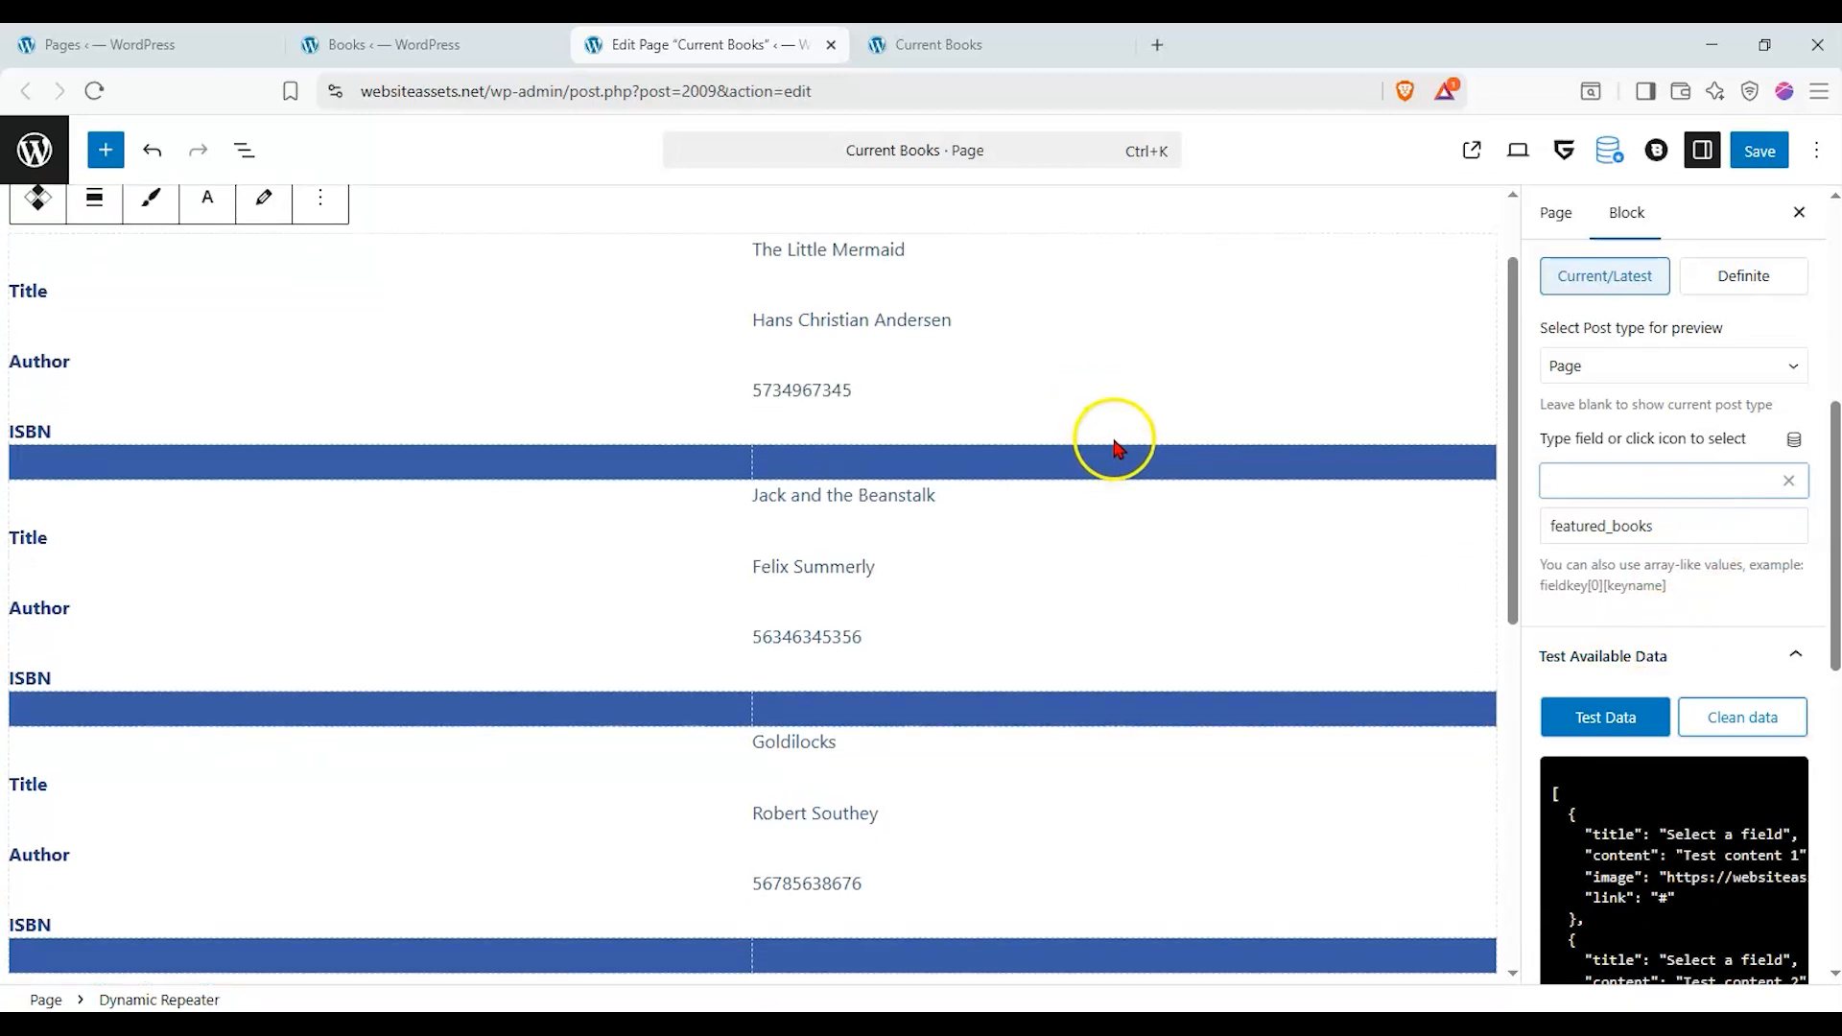
- Test the repeater's available data and look through the returned book records
scroll(1114, 449, up, 1)
click(1621, 716)
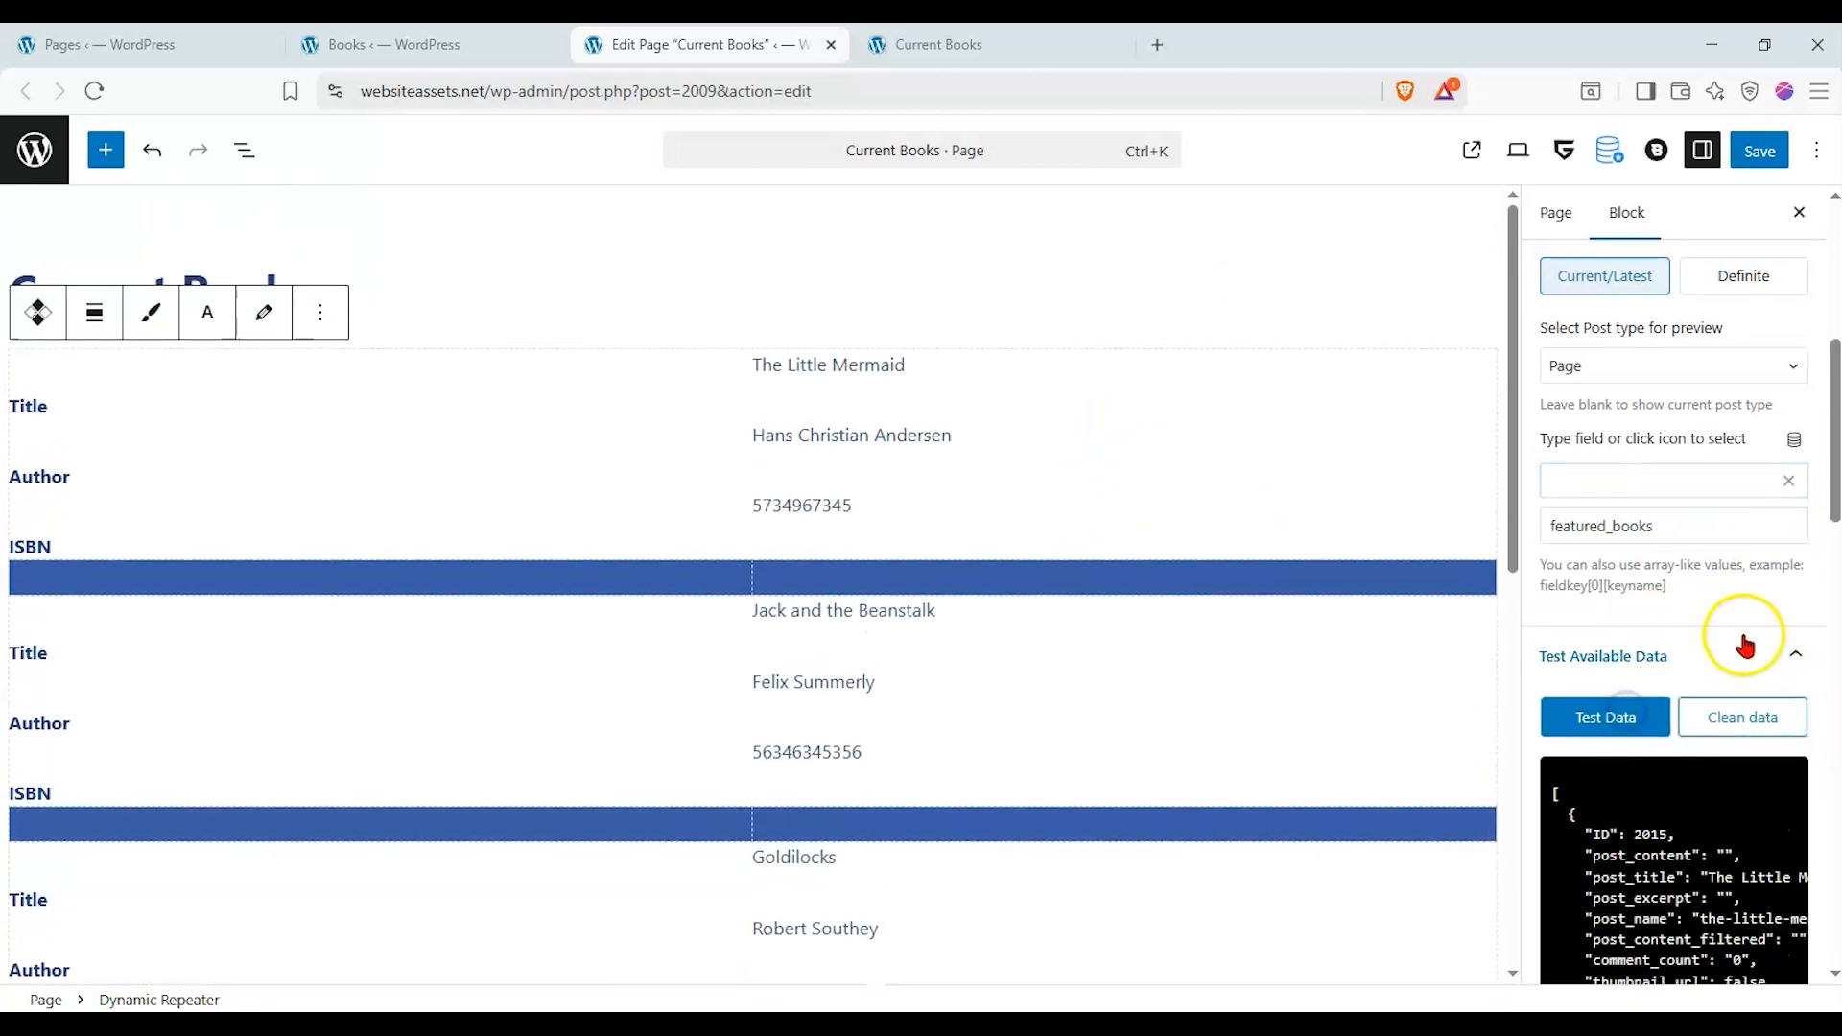
scroll(1746, 645, down, 4)
scroll(1744, 638, up, 1)
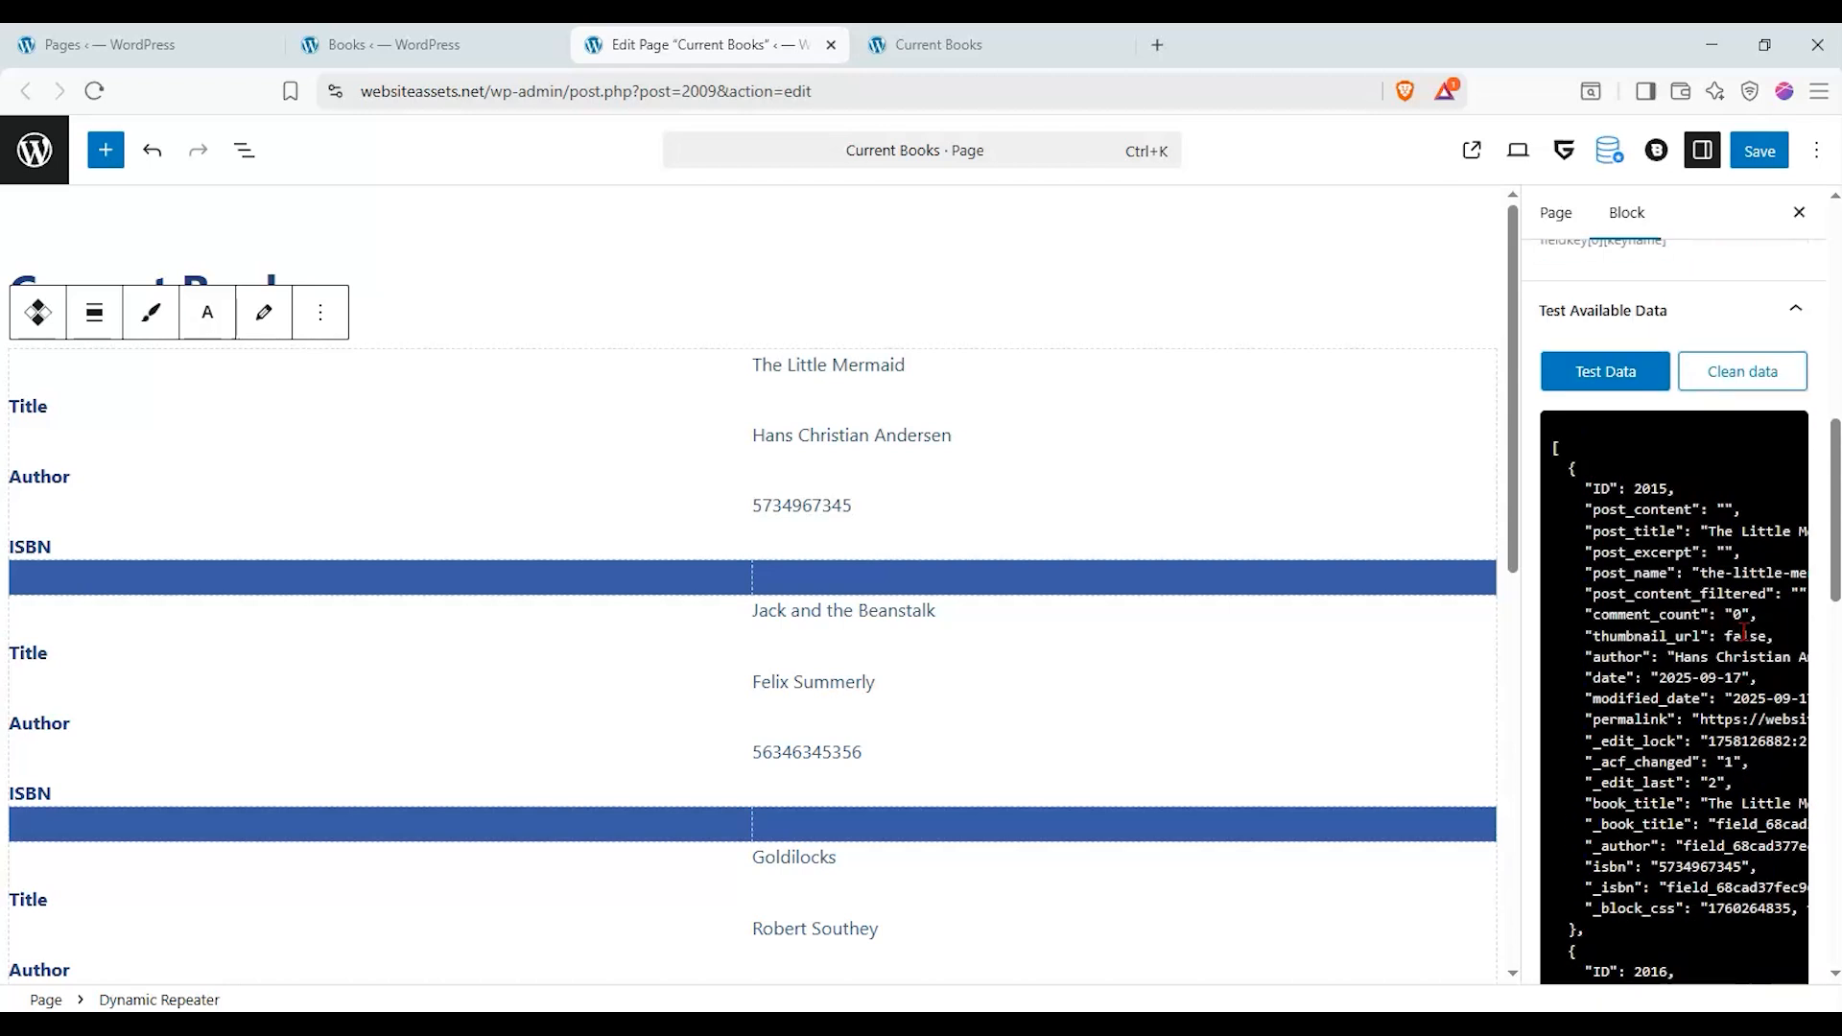
scroll(1743, 630, down, 6)
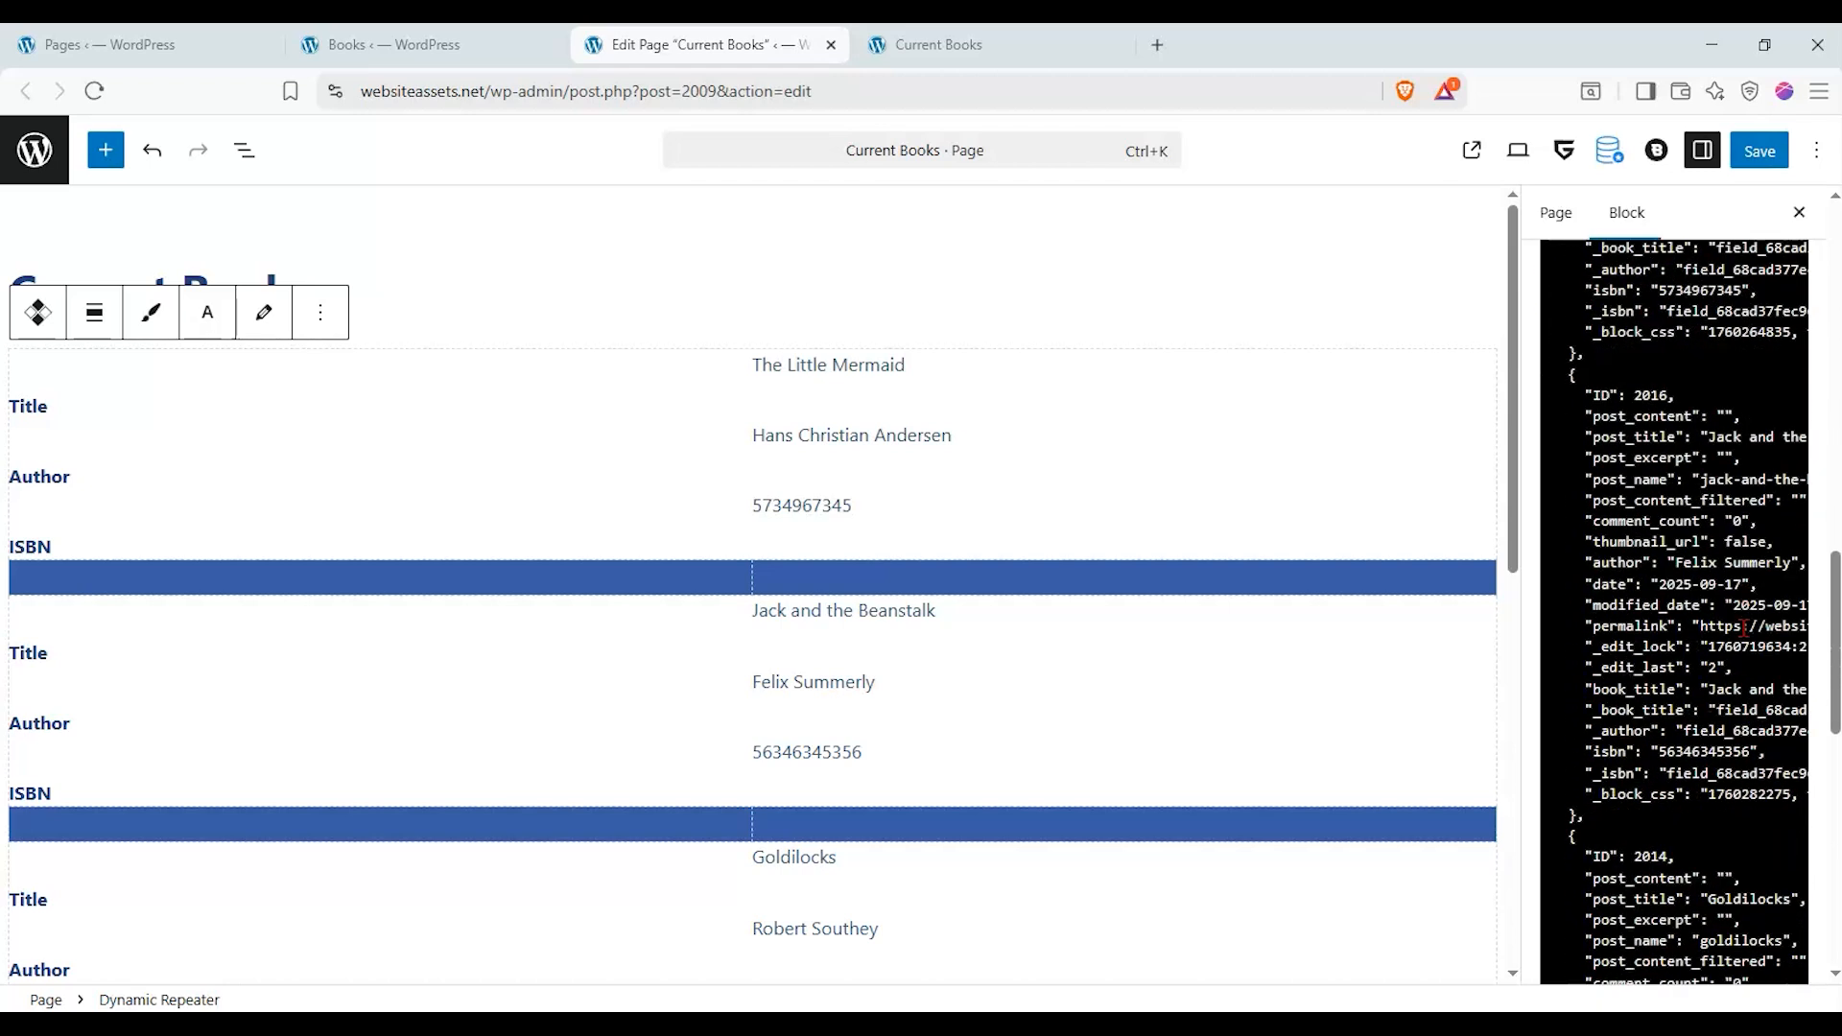
scroll(1743, 630, up, 6)
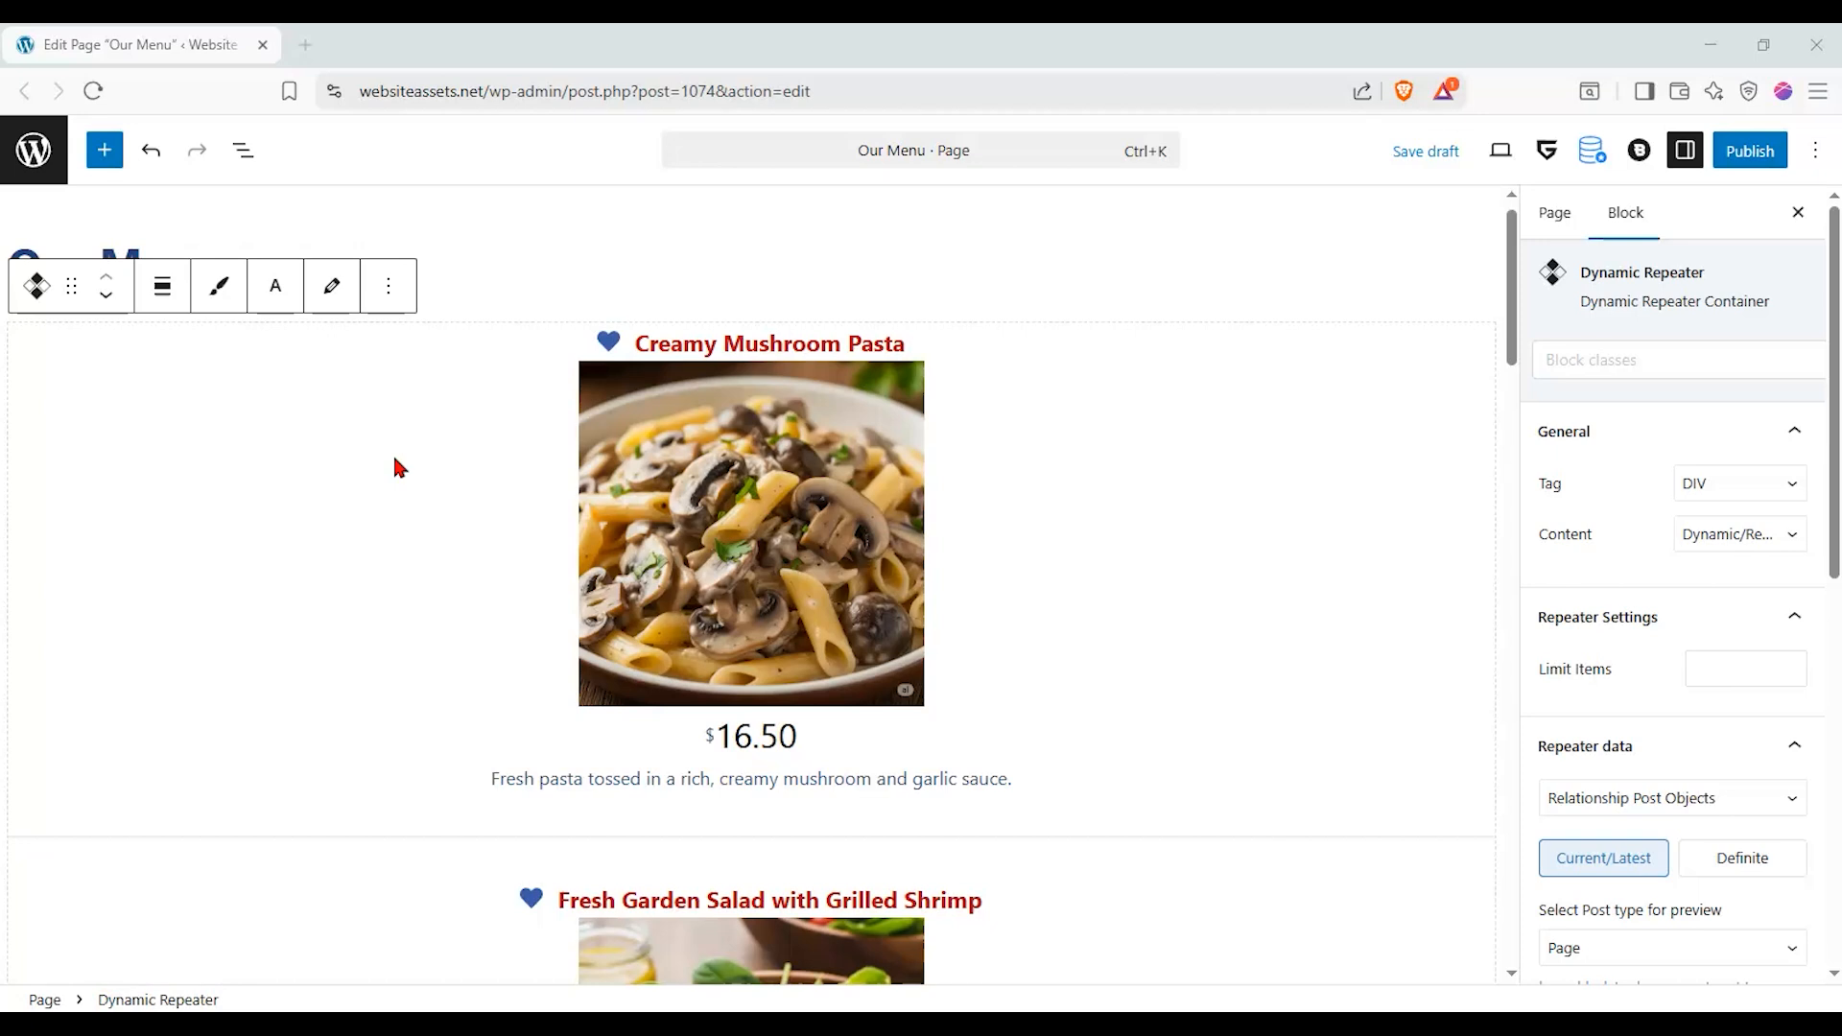
- Examine the Dynamic Repeater's general, repeater data and local style settings on the Our Menu page
click(428, 462)
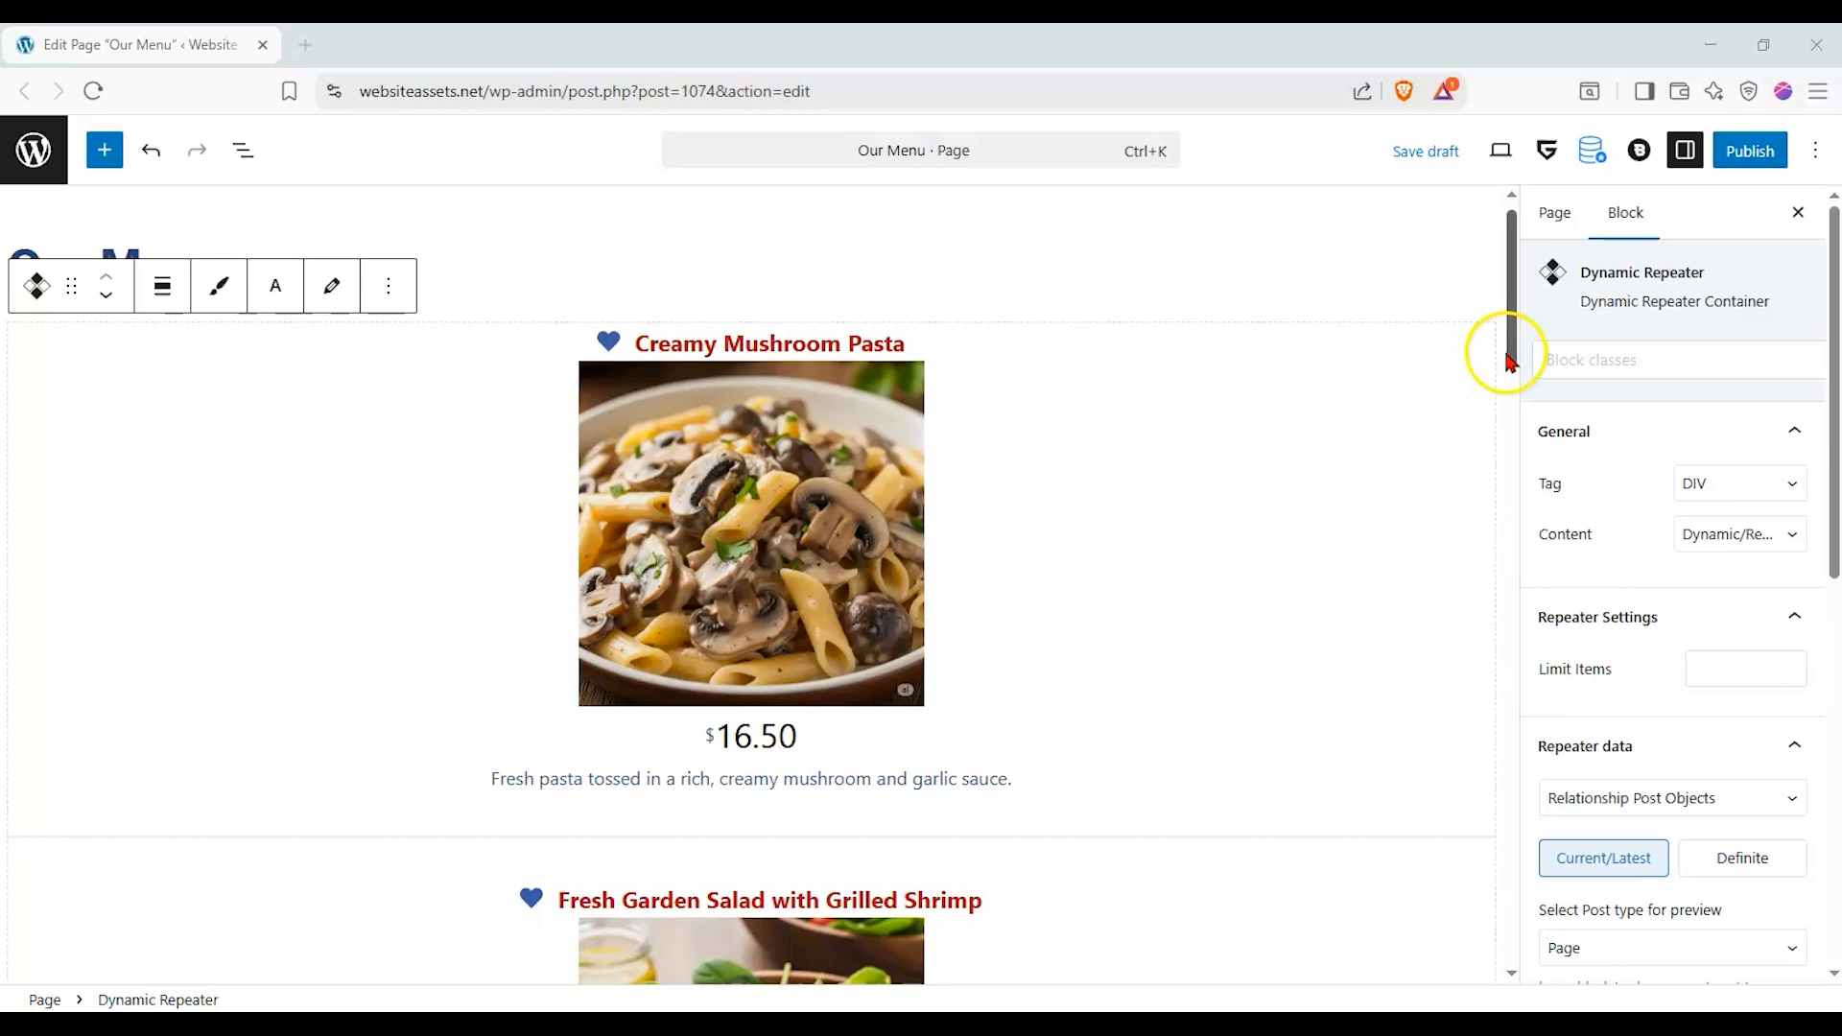
scroll(1782, 457, down, 3)
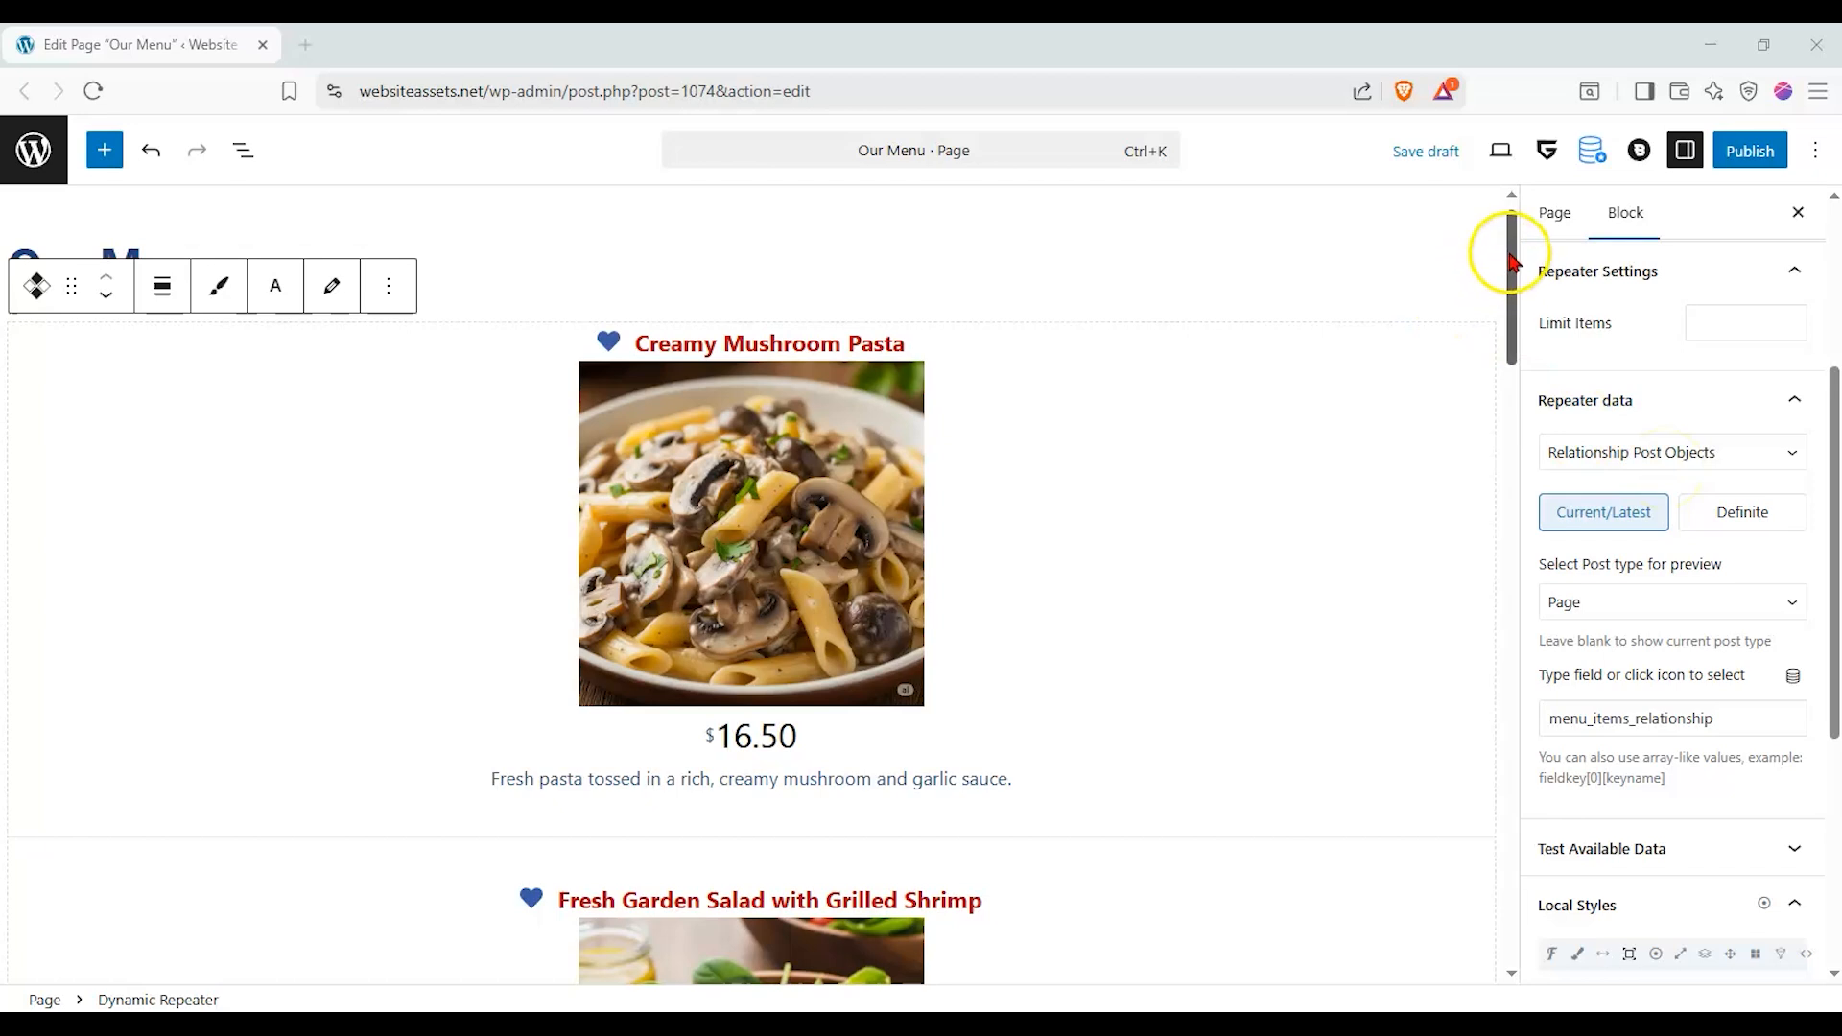
drag(1508, 254, 1509, 261)
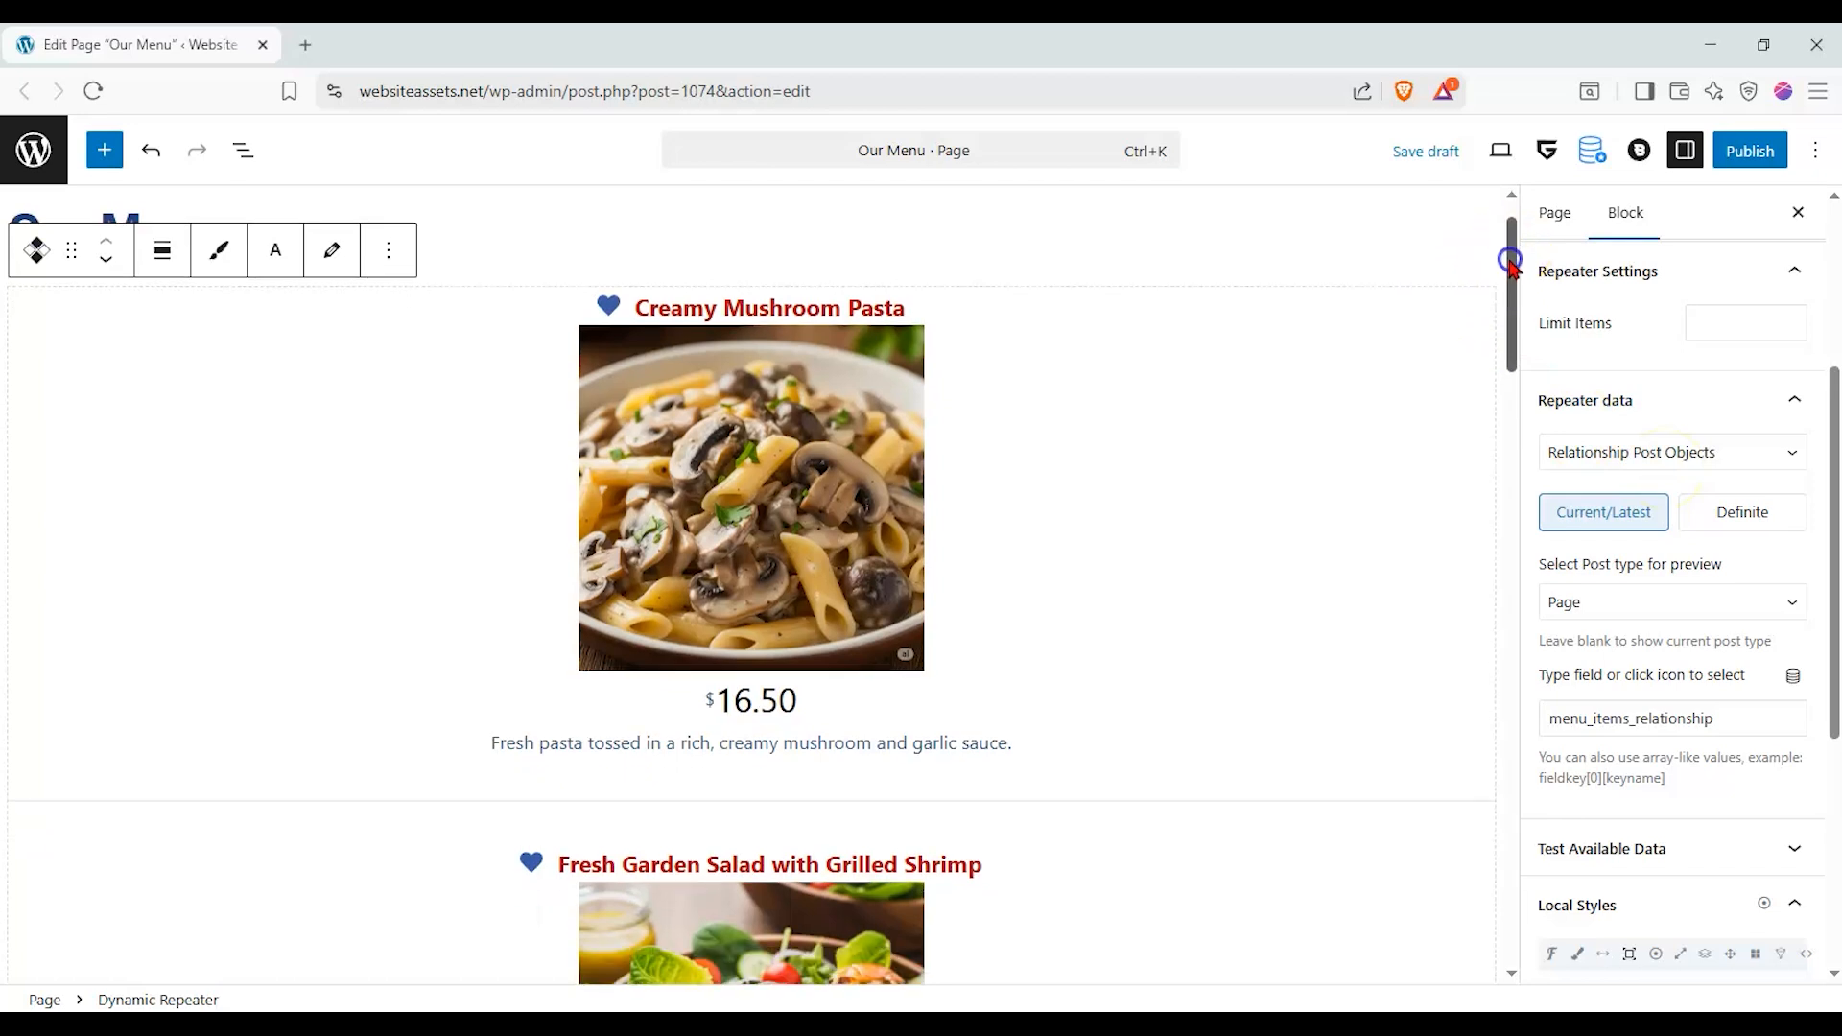
drag(1501, 251, 1477, 207)
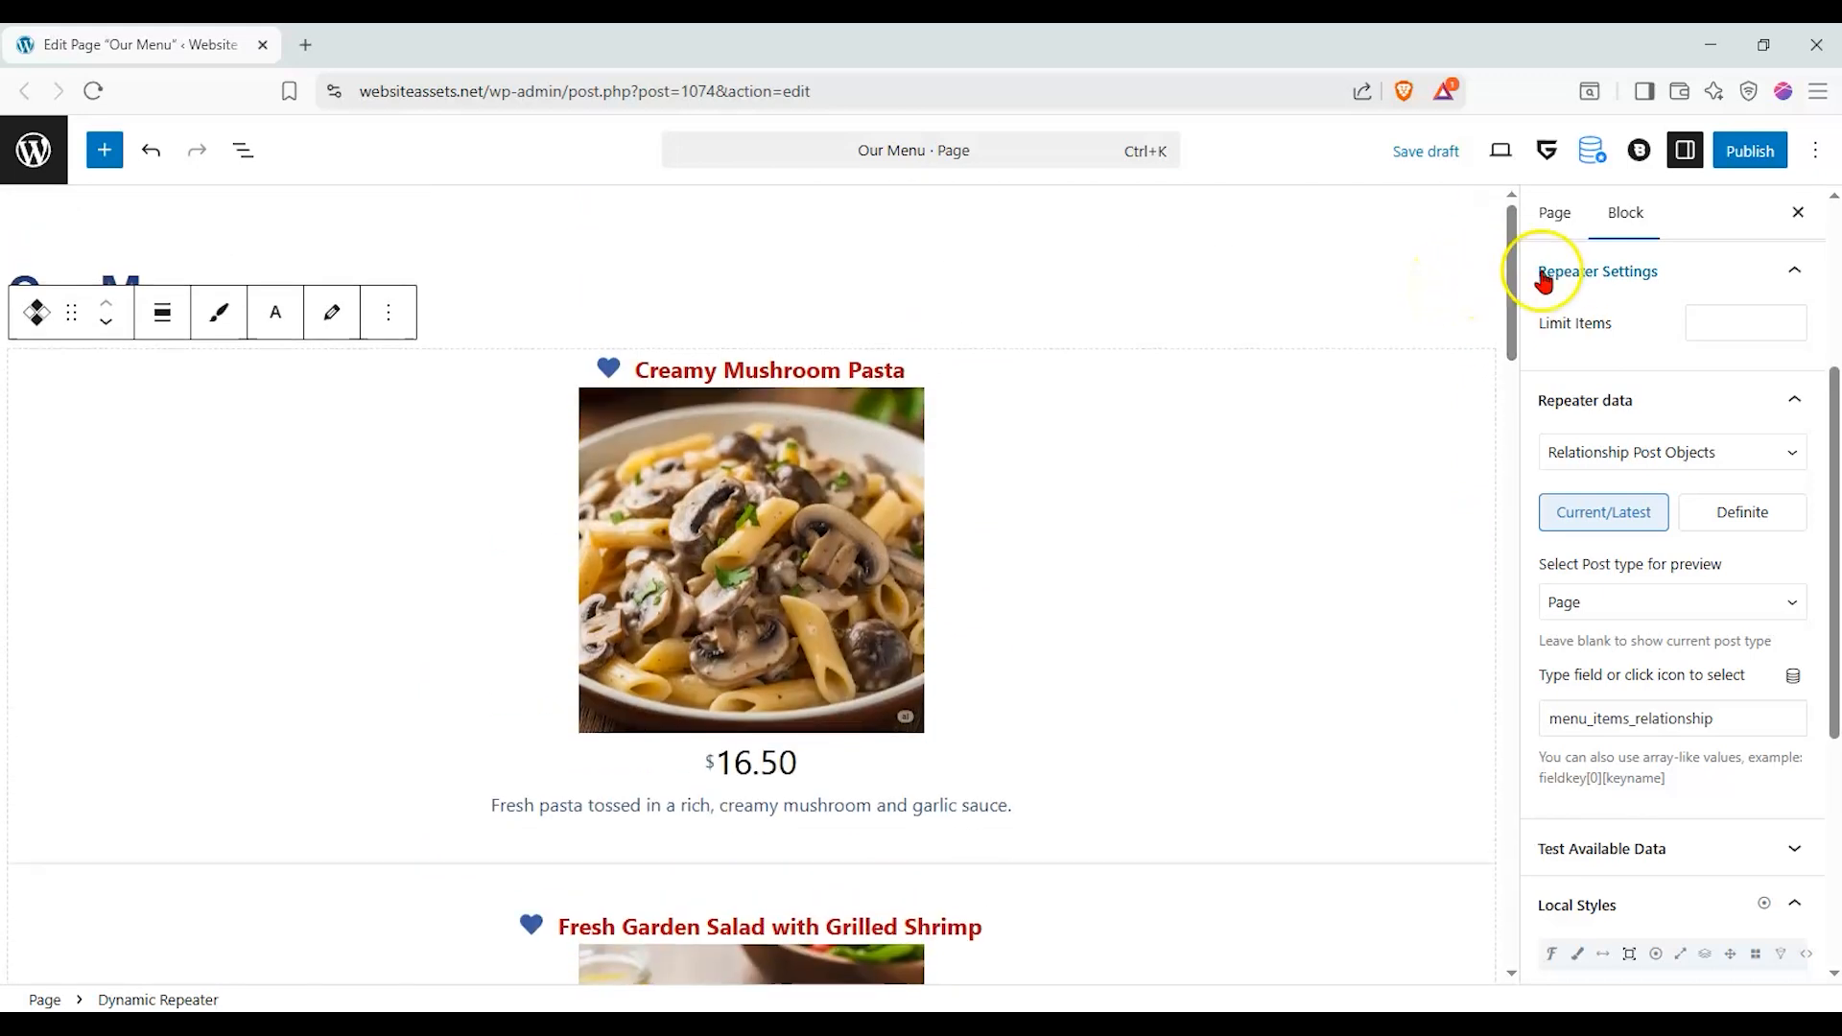
mouse_move(1509, 272)
mouse_down()
mouse_move(1508, 393)
mouse_move(1513, 264)
mouse_up()
scroll(1636, 432, up, 3)
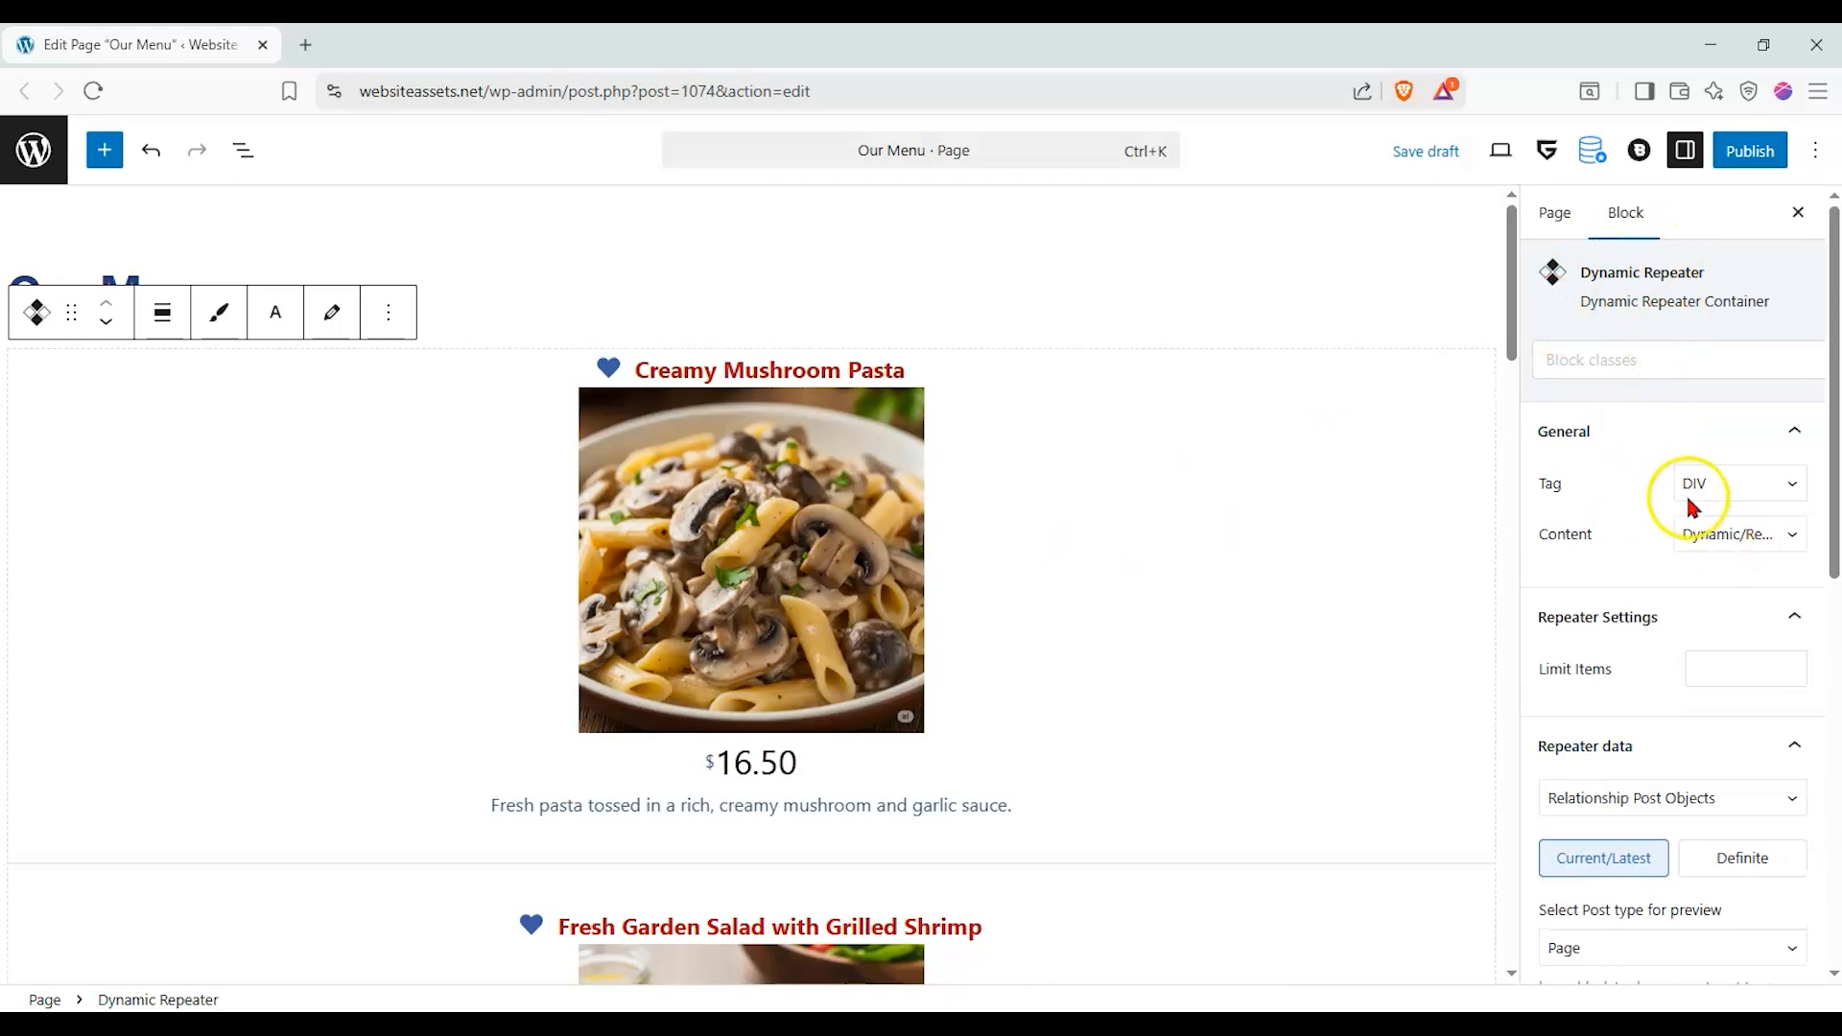
scroll(1674, 446, down, 1)
scroll(1670, 435, down, 6)
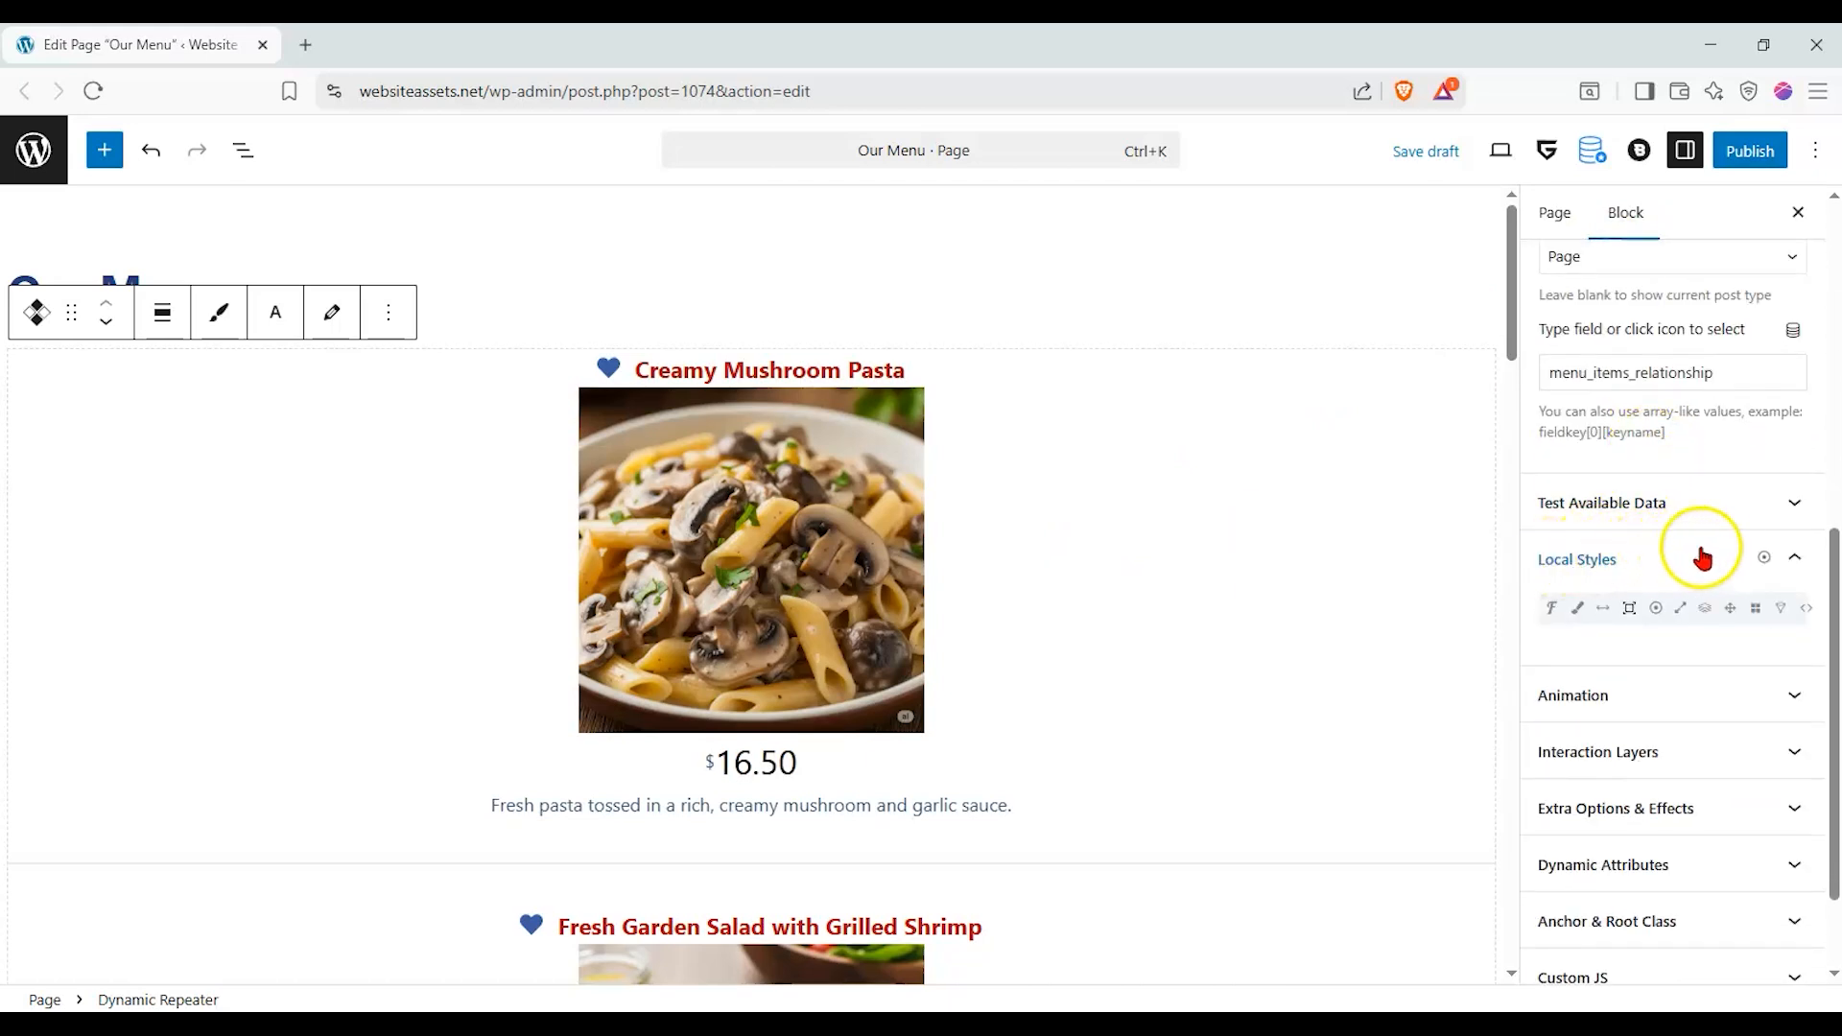
- Open the repeater's local Layout settings and hide the repeater through its Display option
click(1754, 614)
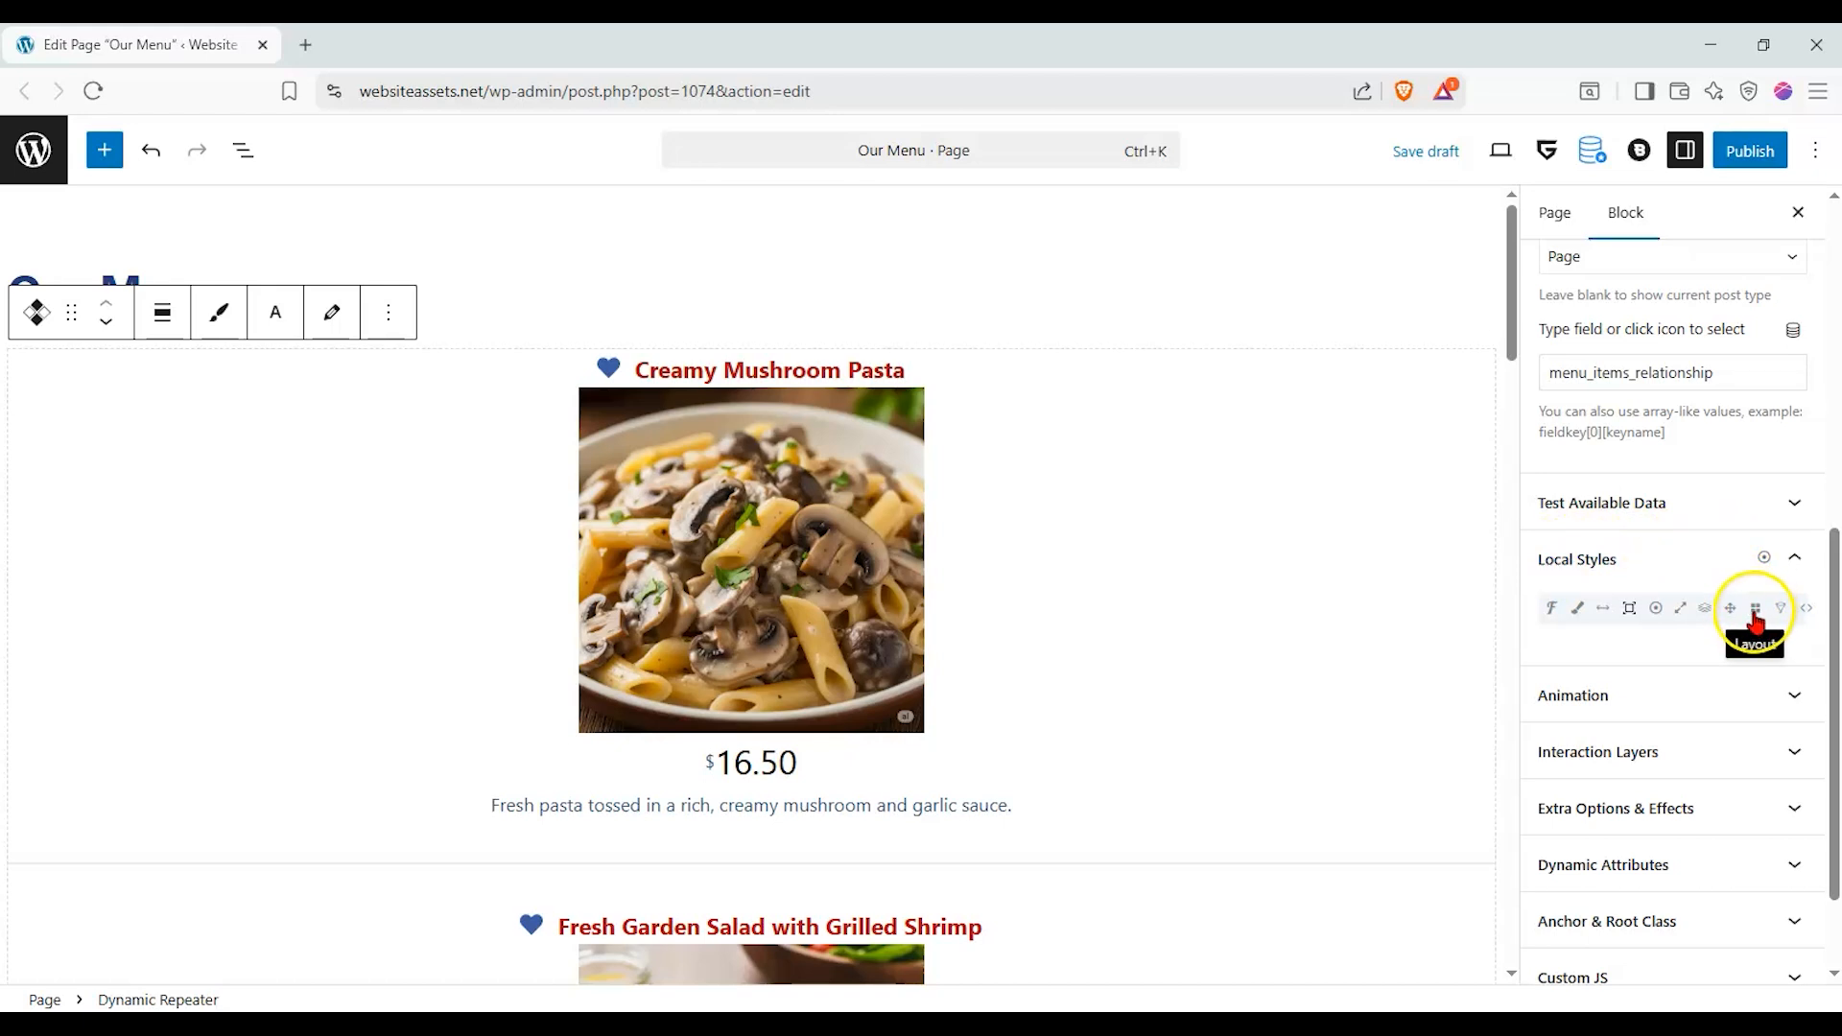
click(1756, 618)
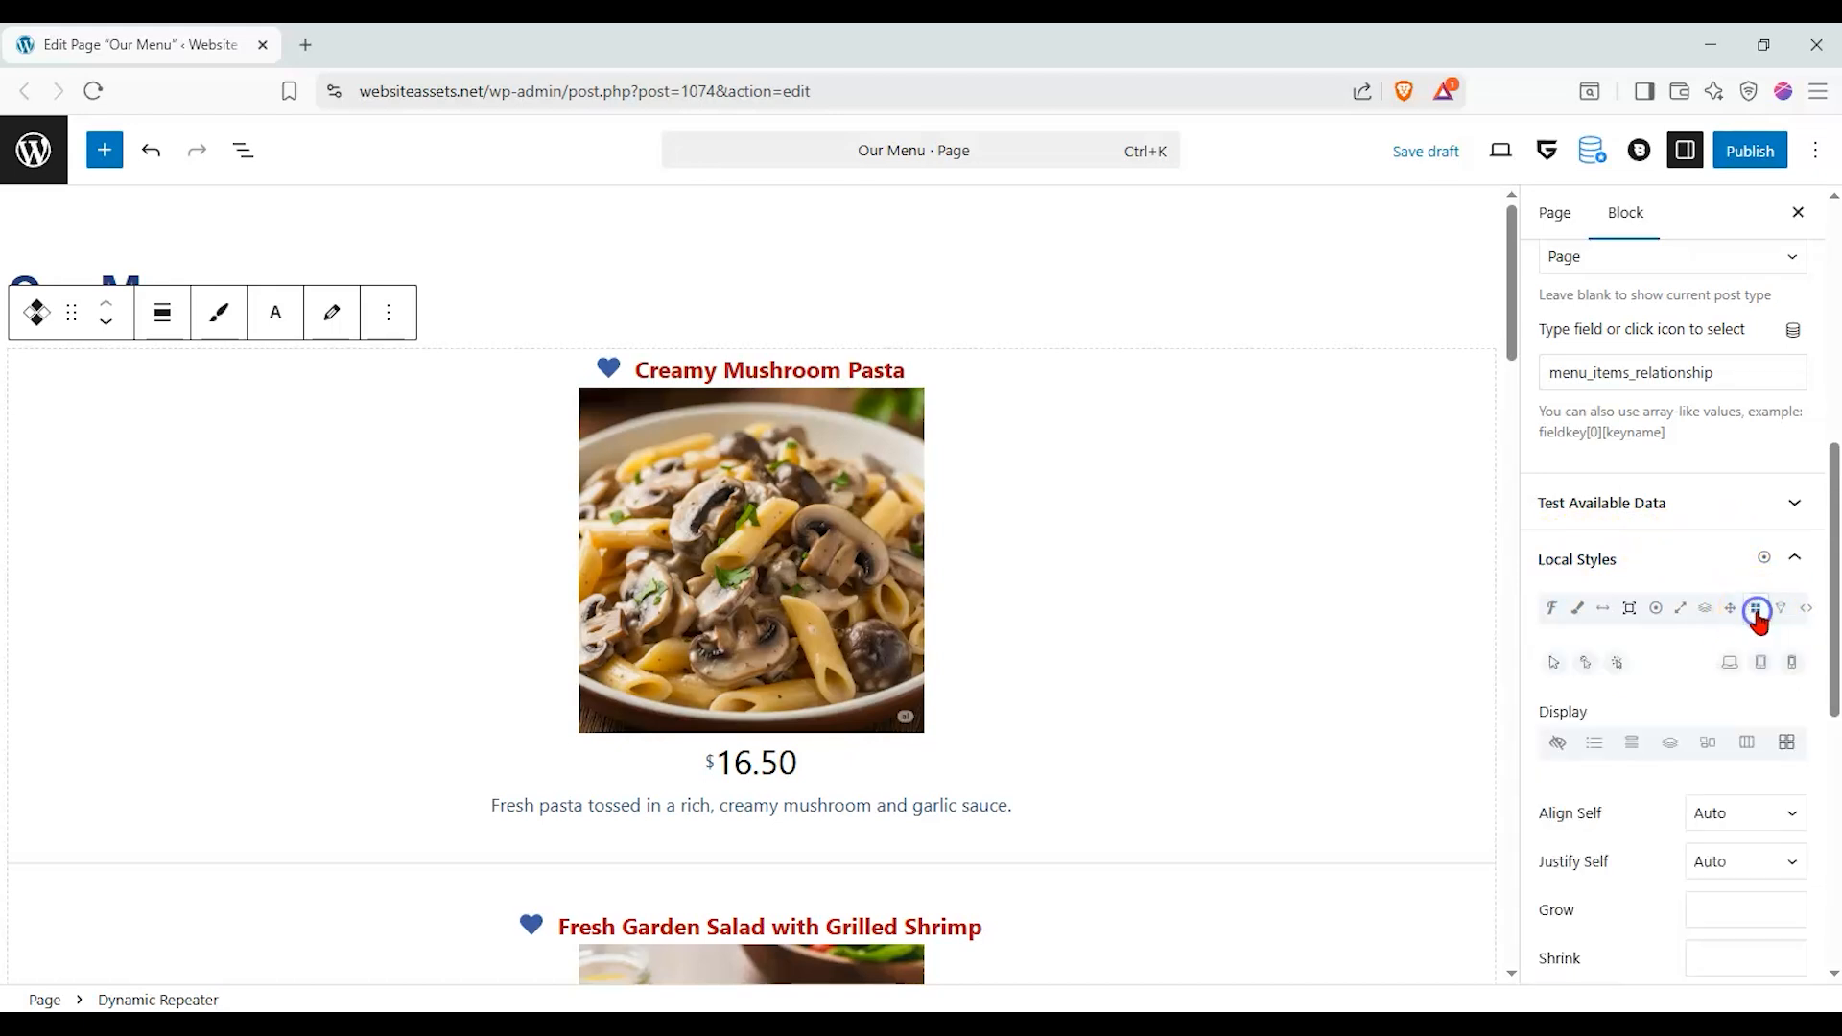
click(1763, 623)
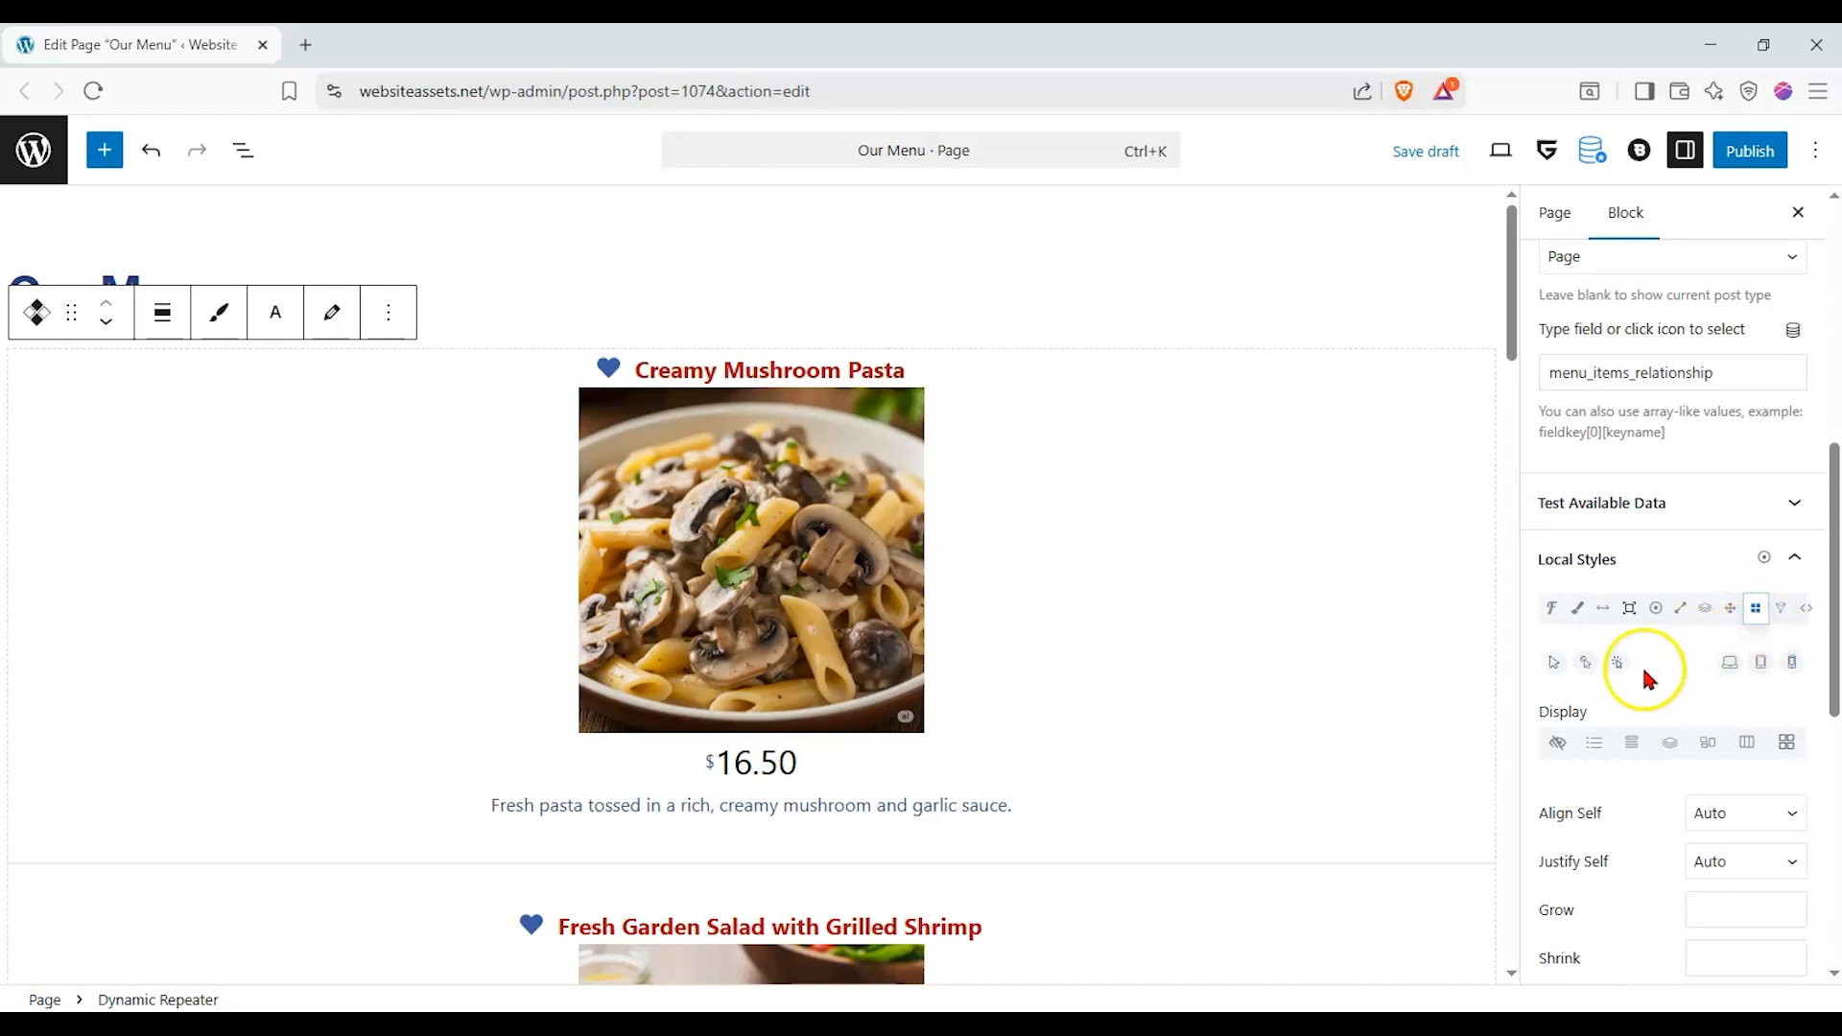
click(1581, 664)
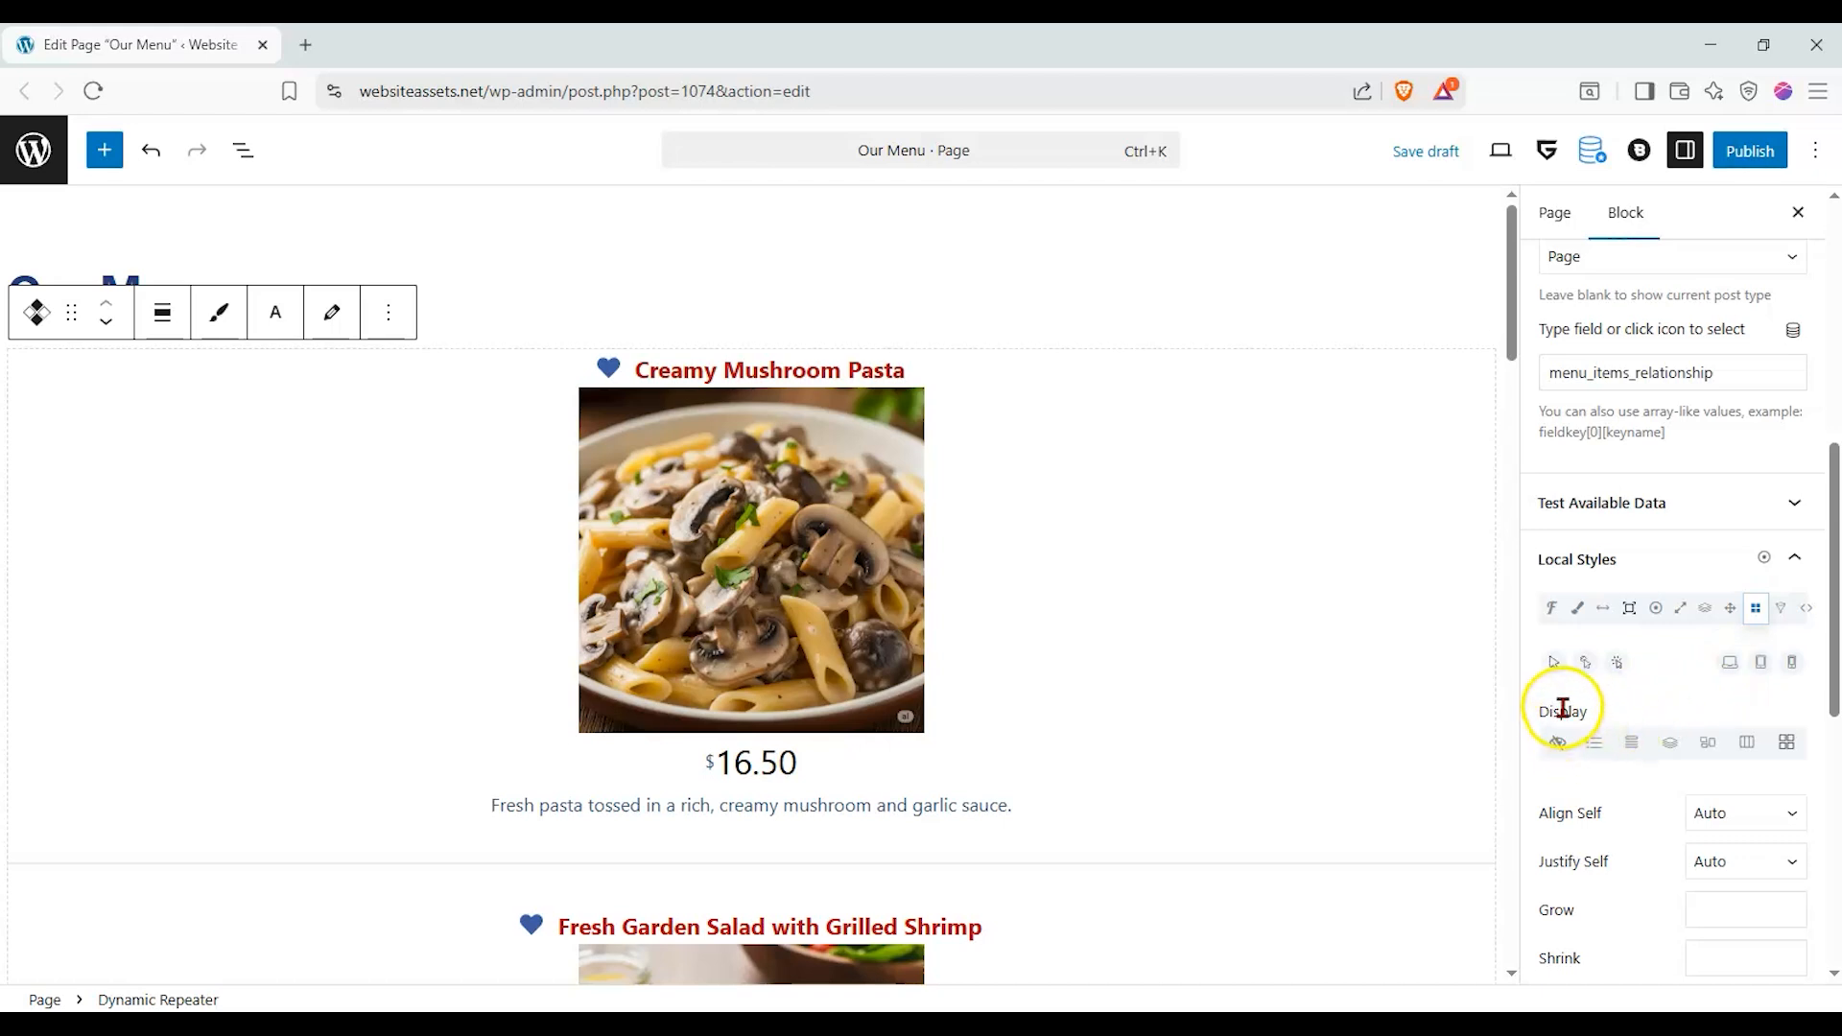
click(1552, 743)
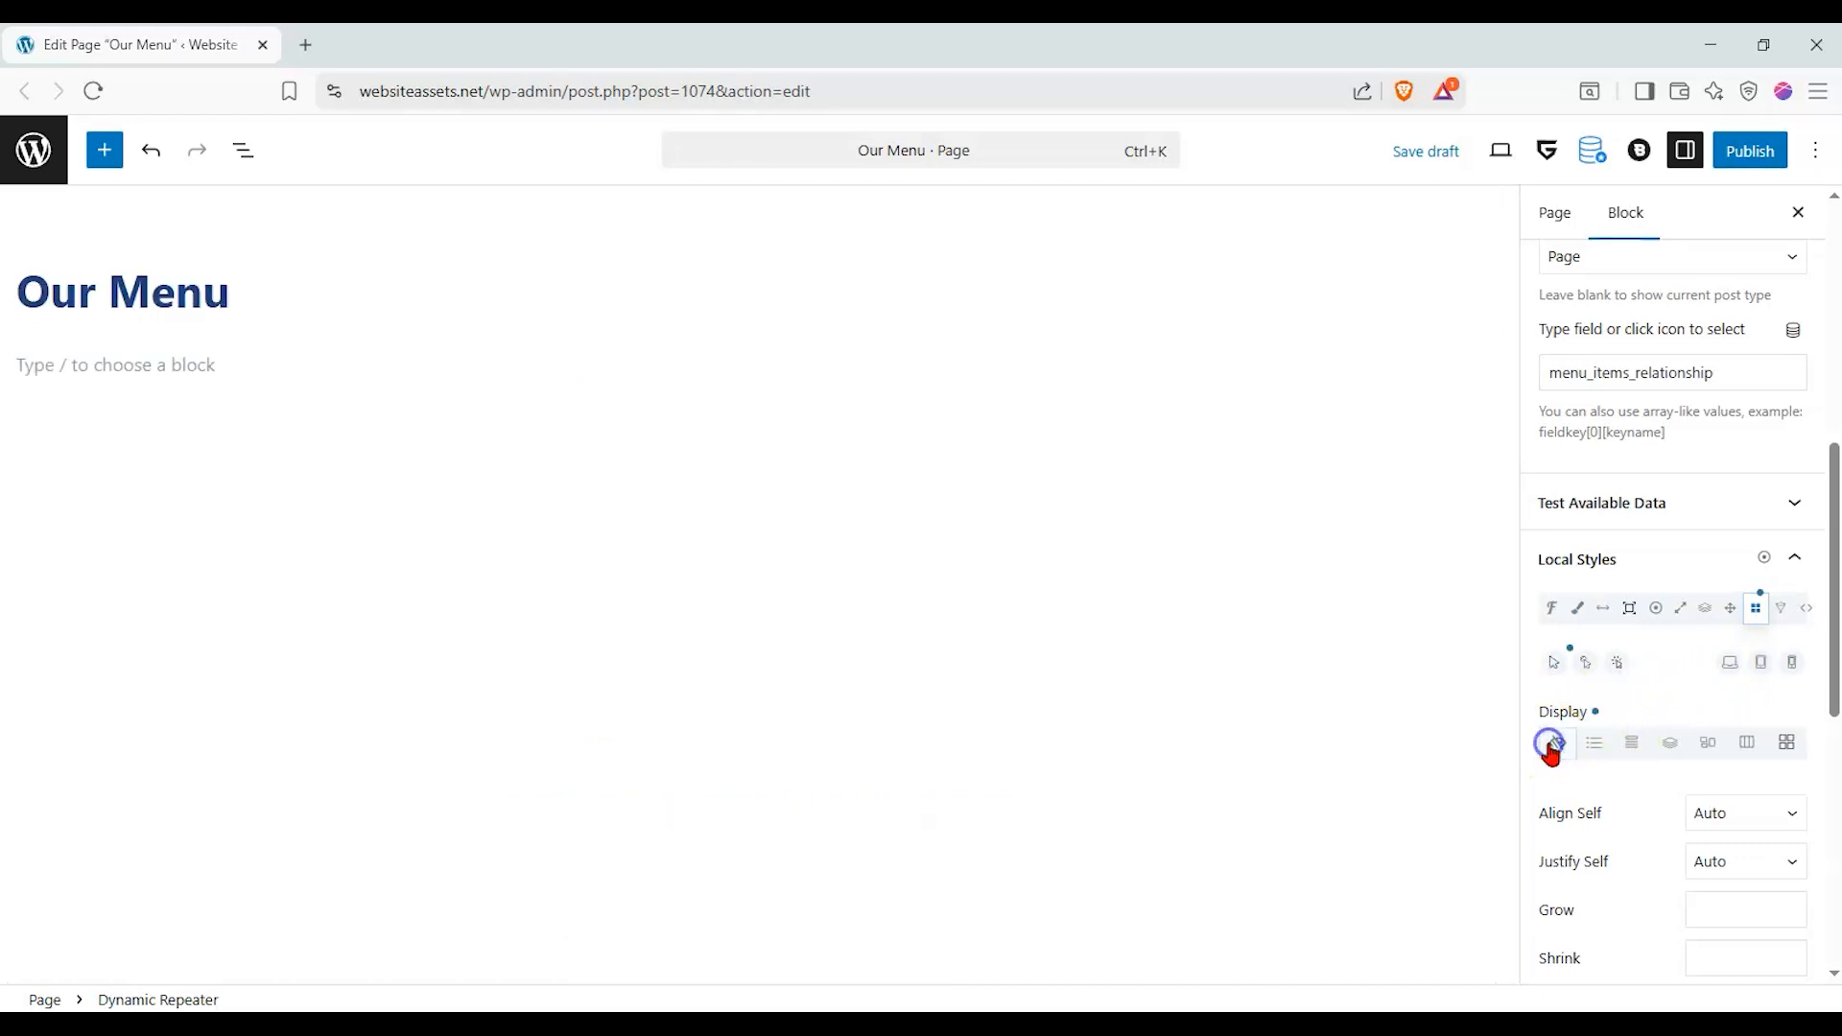
- Switch the preview to tablet and back to desktop, and change the Display option so the repeater shows again
click(1763, 663)
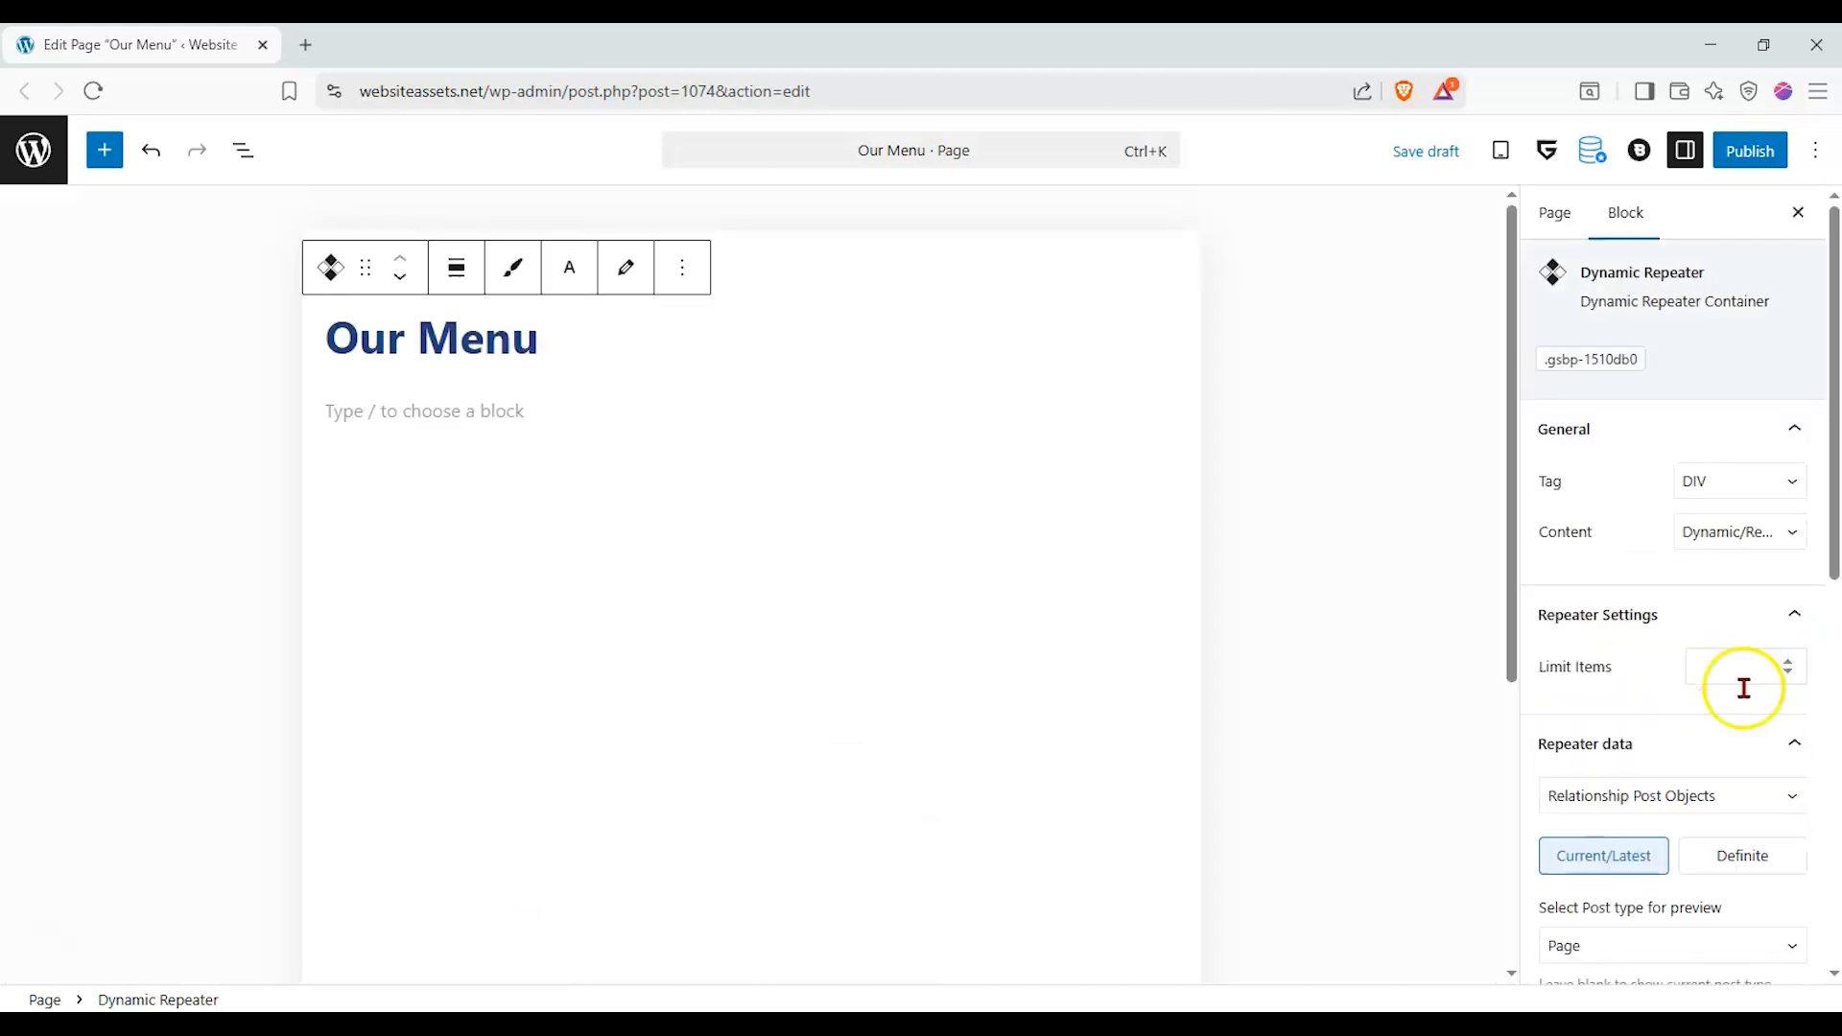
scroll(1734, 690, down, 5)
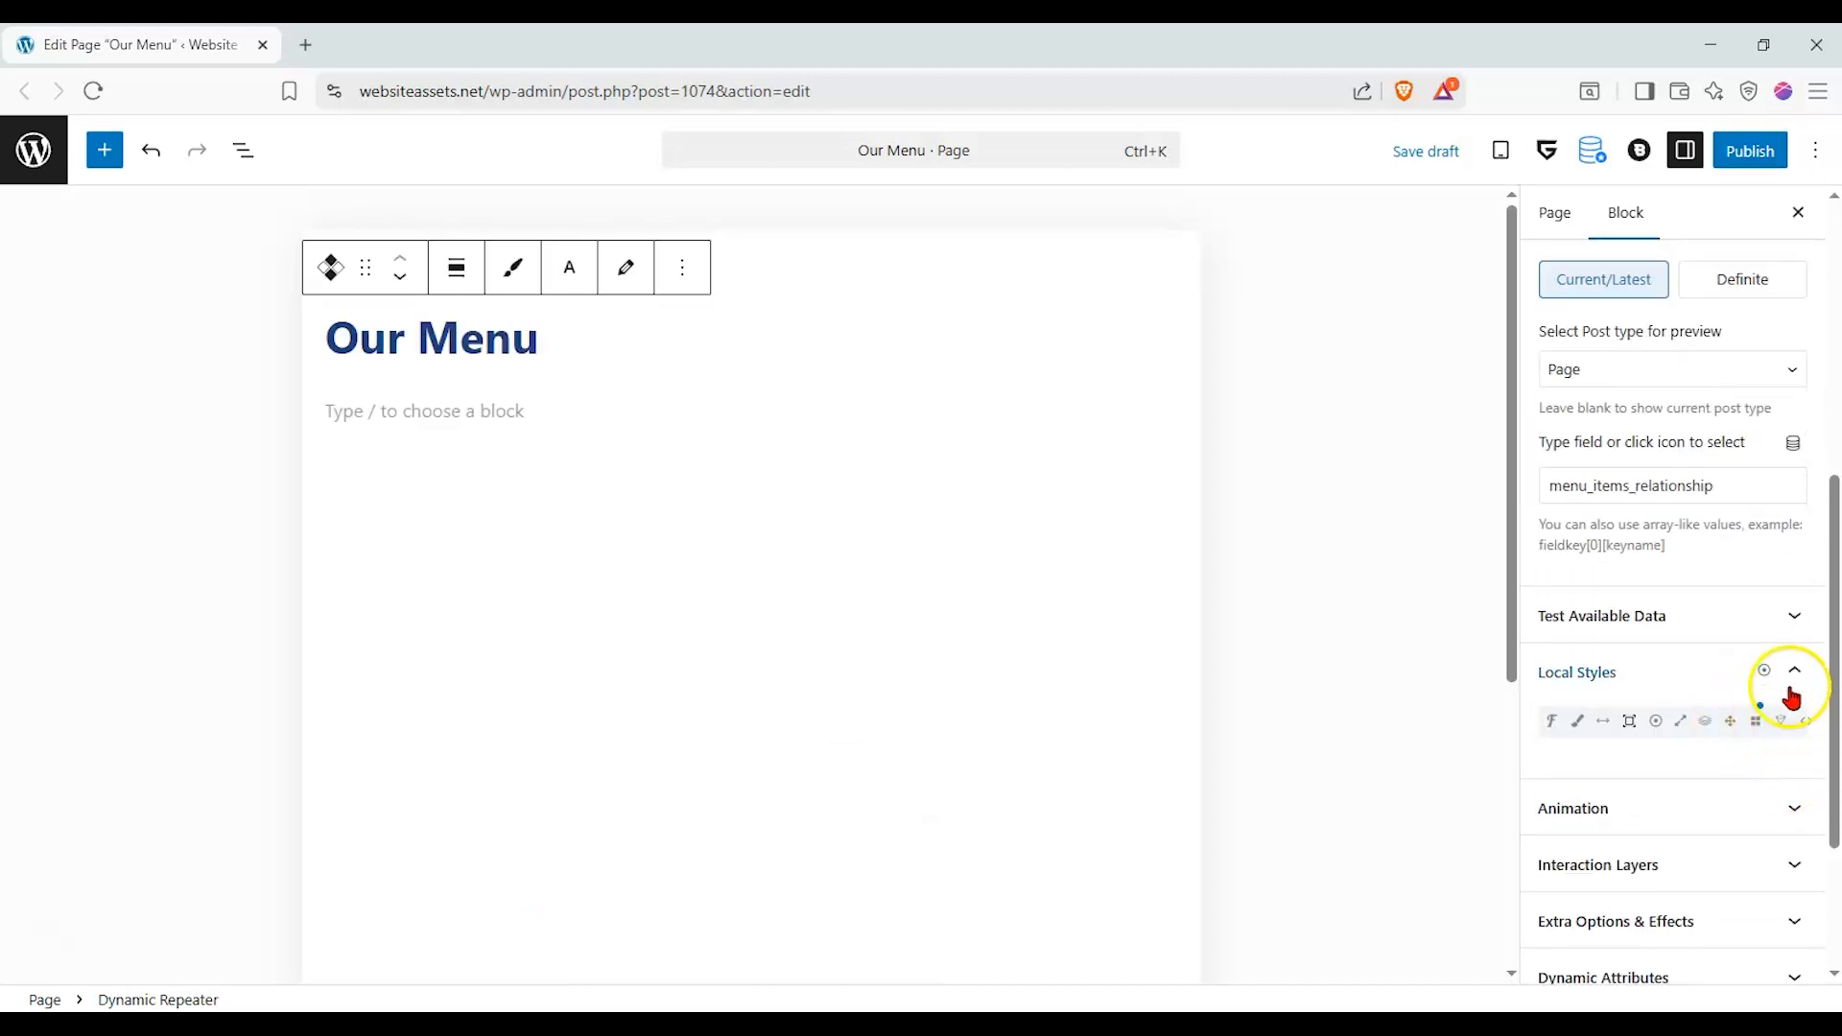
click(1756, 722)
click(1730, 777)
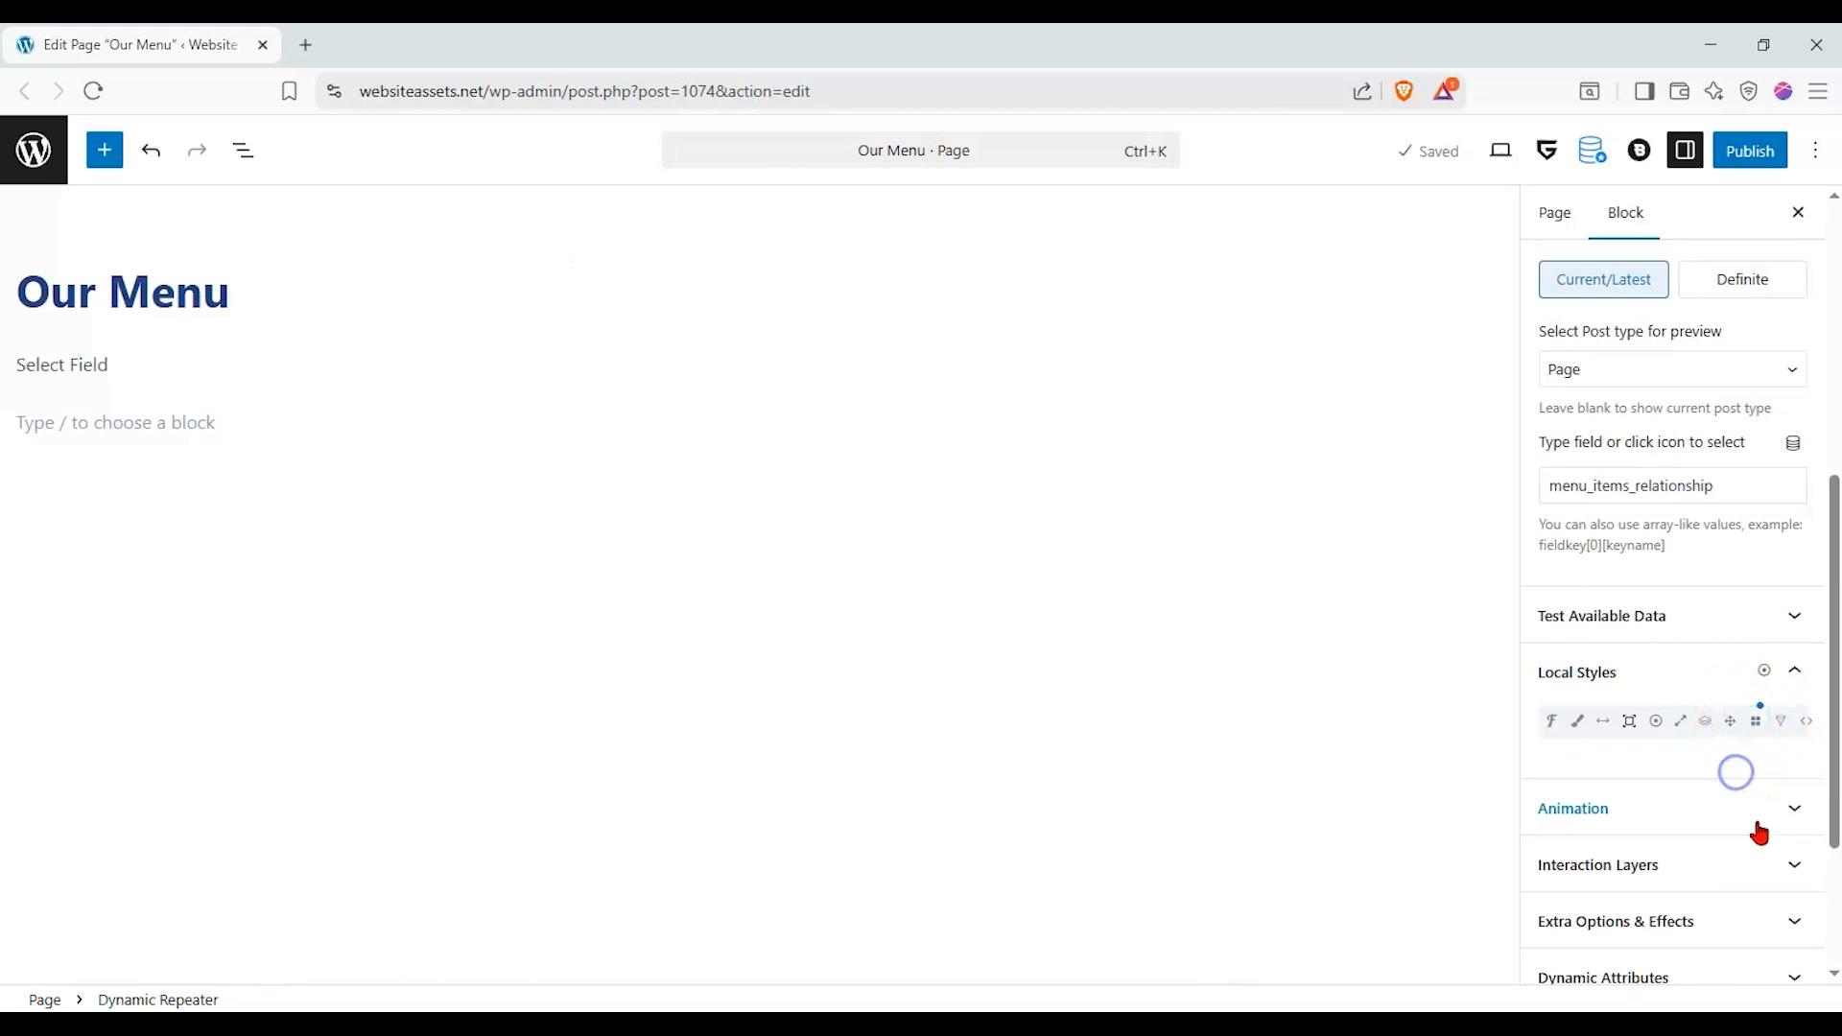
click(1755, 722)
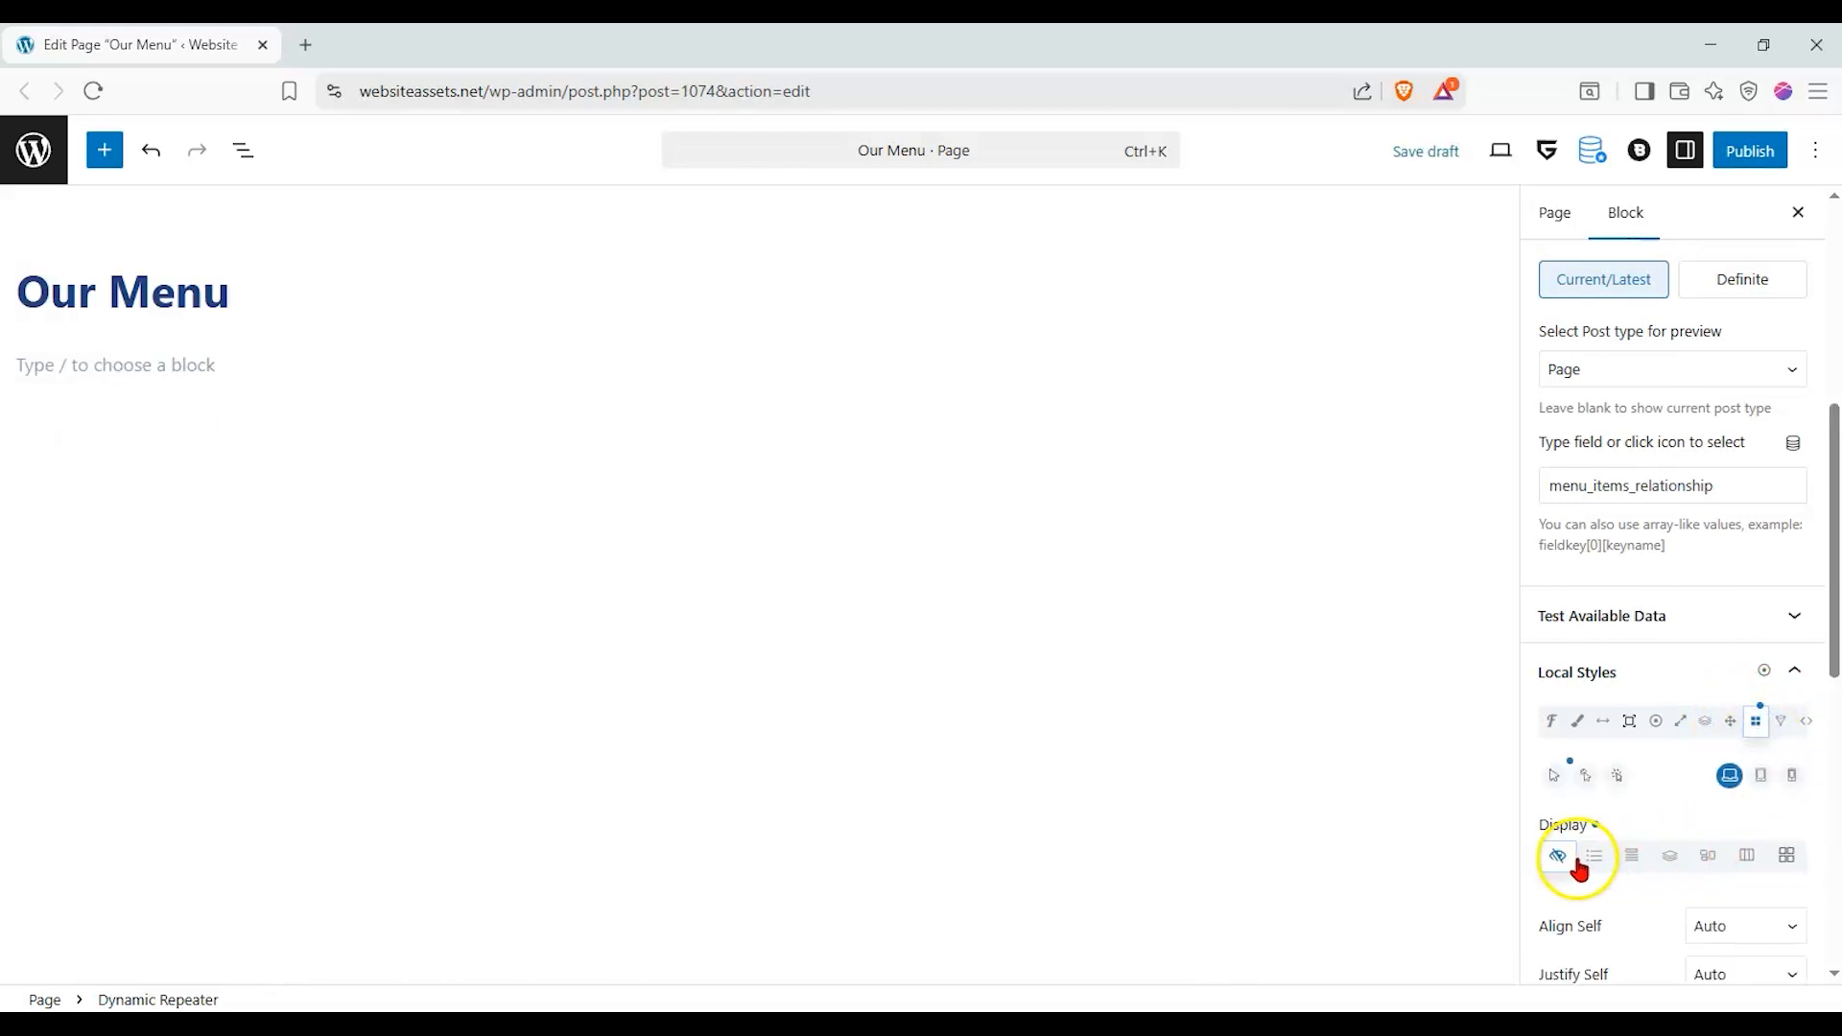
click(1594, 854)
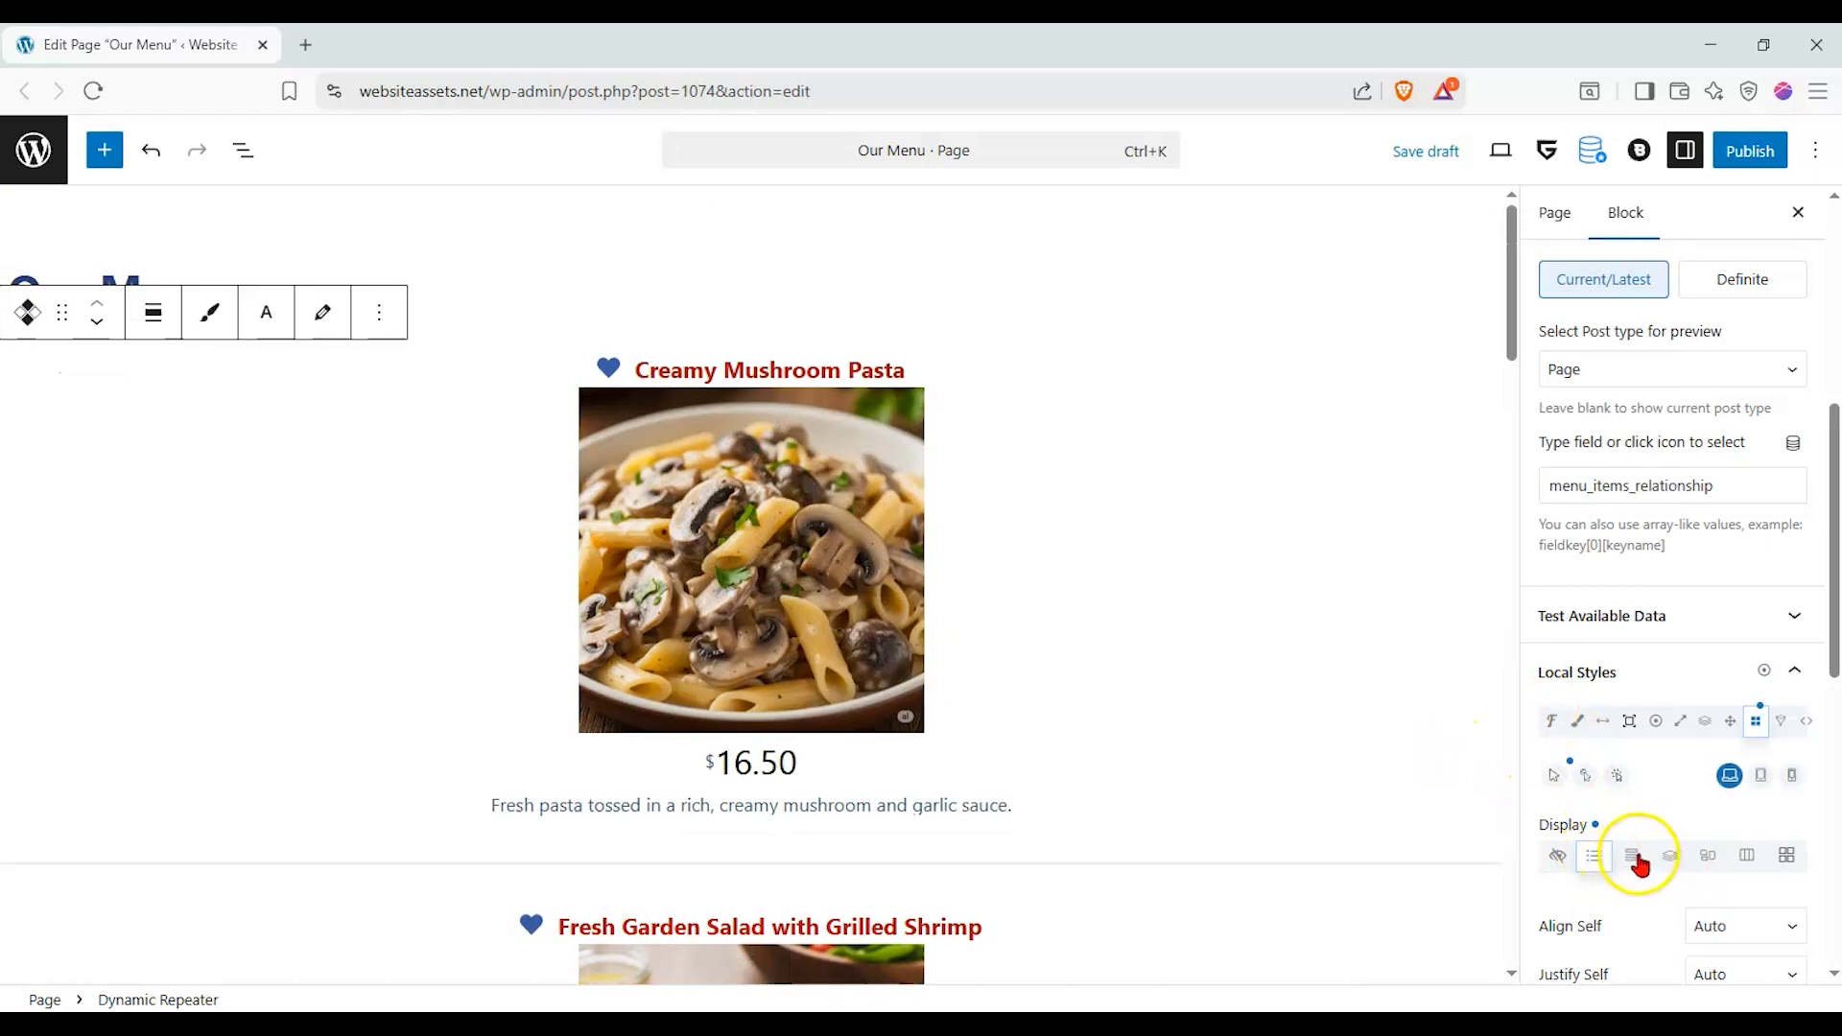
- Try the Inline Block display and the following Display option on the repeater, looking through the menu items
click(1635, 854)
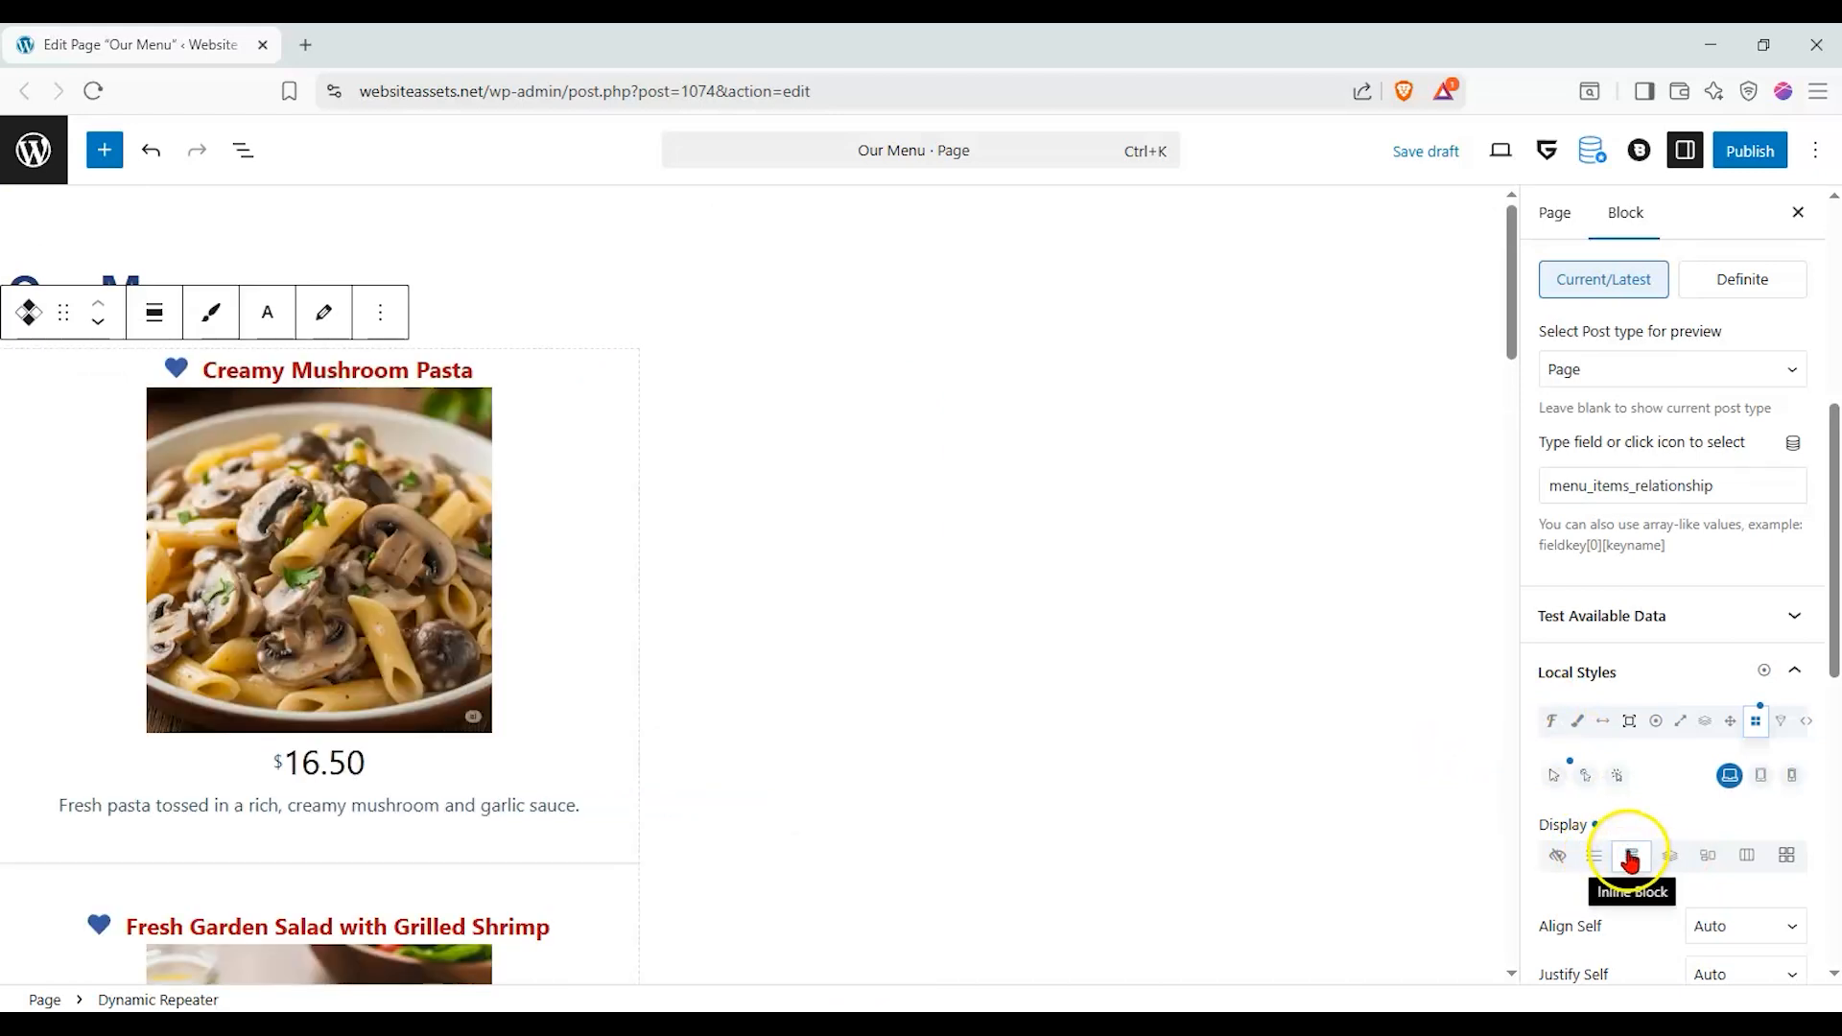
scroll(1135, 711, down, 10)
scroll(1135, 715, up, 10)
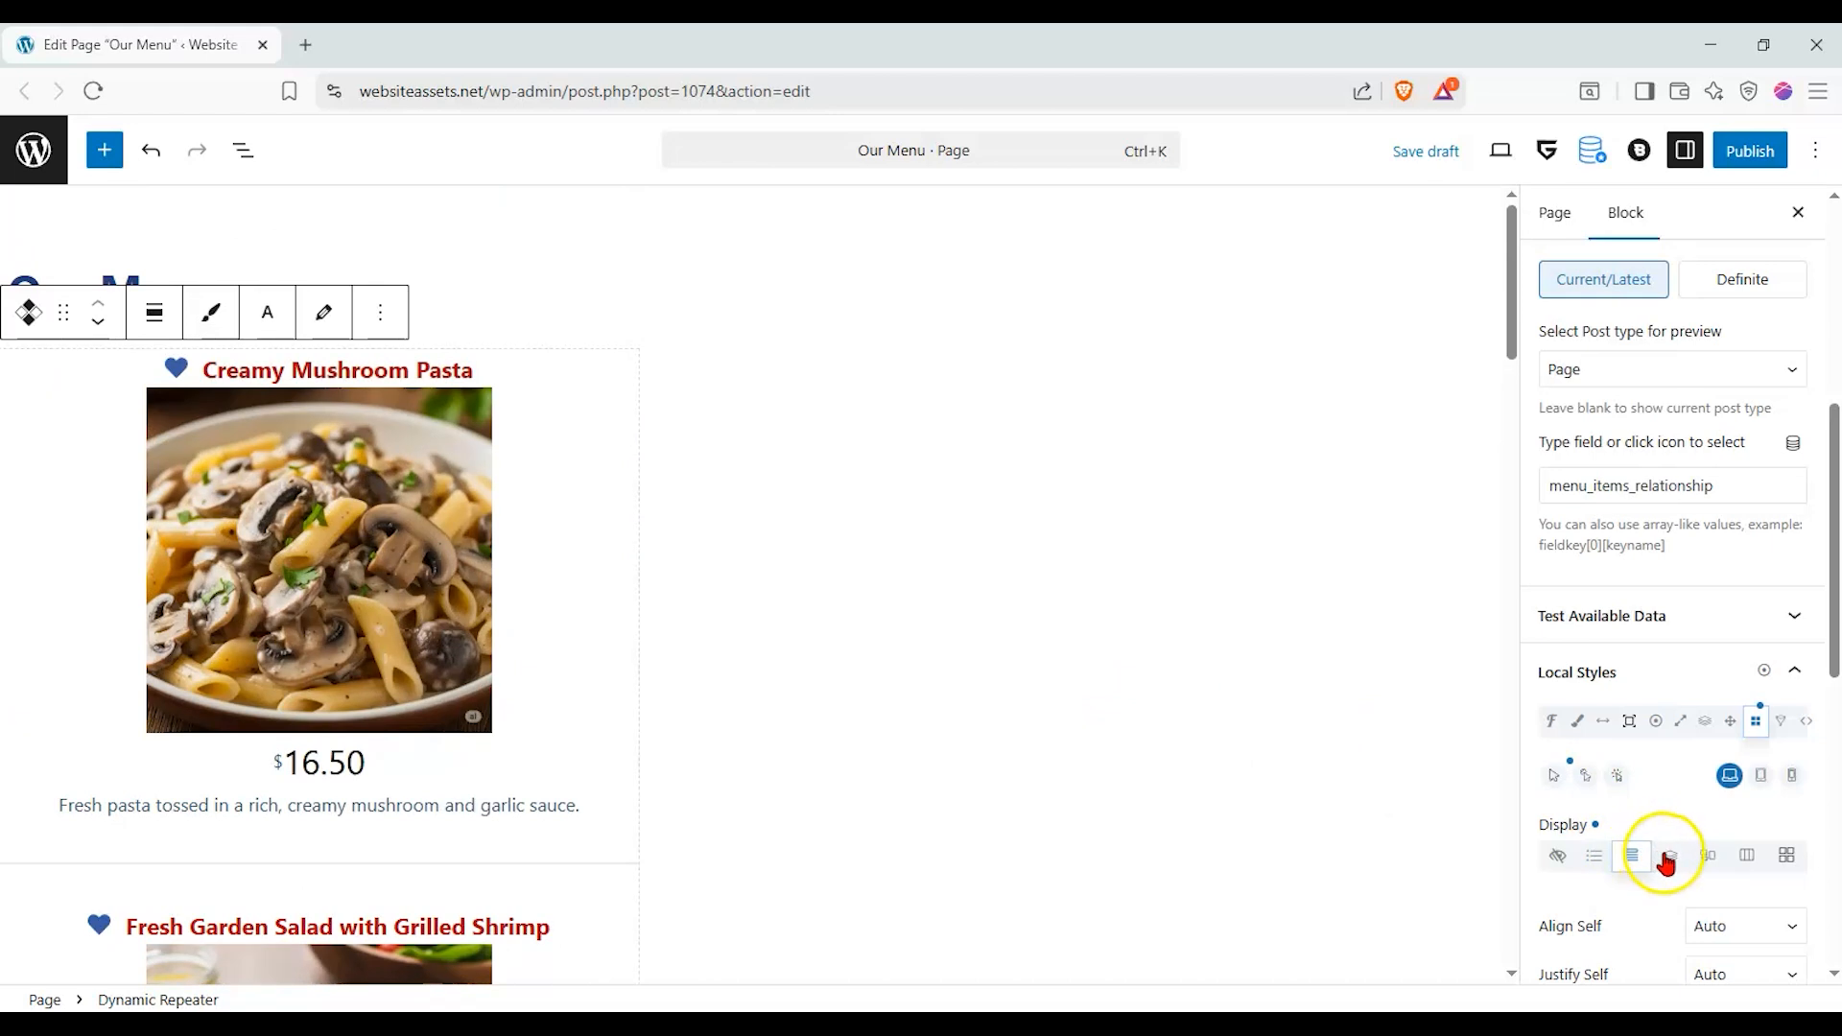
click(1668, 856)
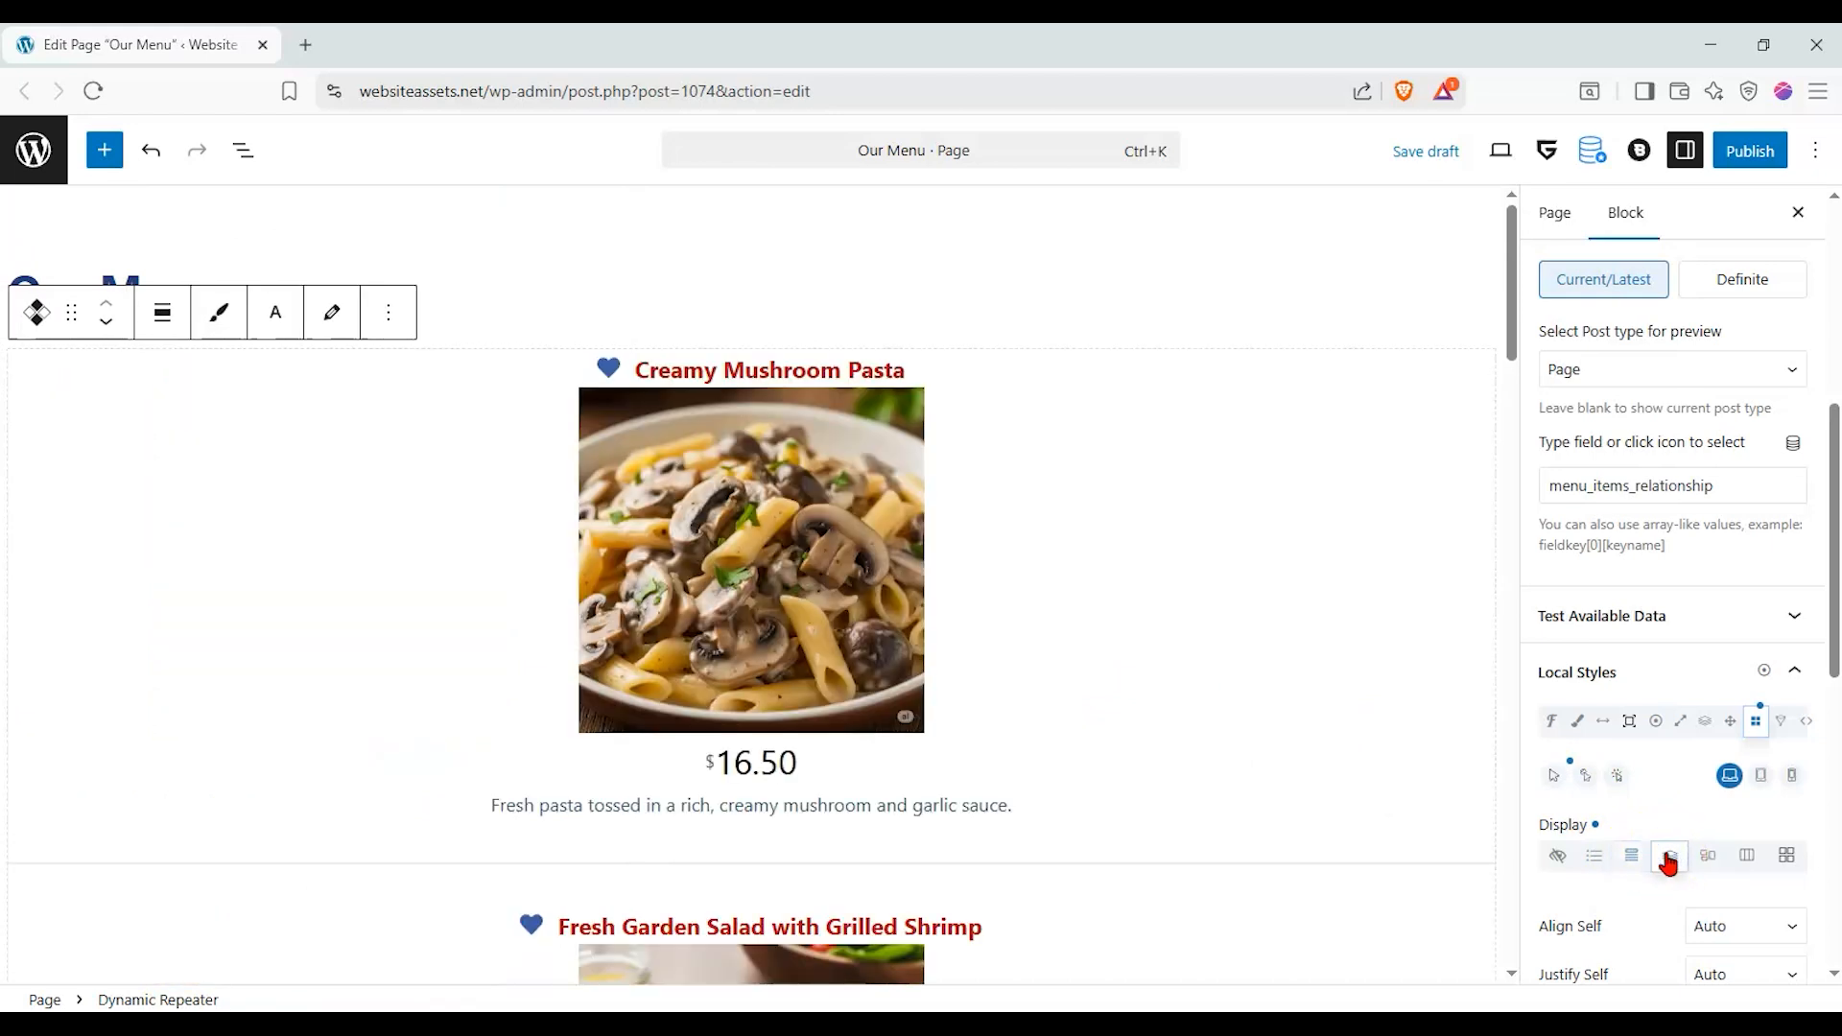
- Switch the repeater to the flexible row display and apply a six-column layout preset with narrower outer columns
click(1703, 854)
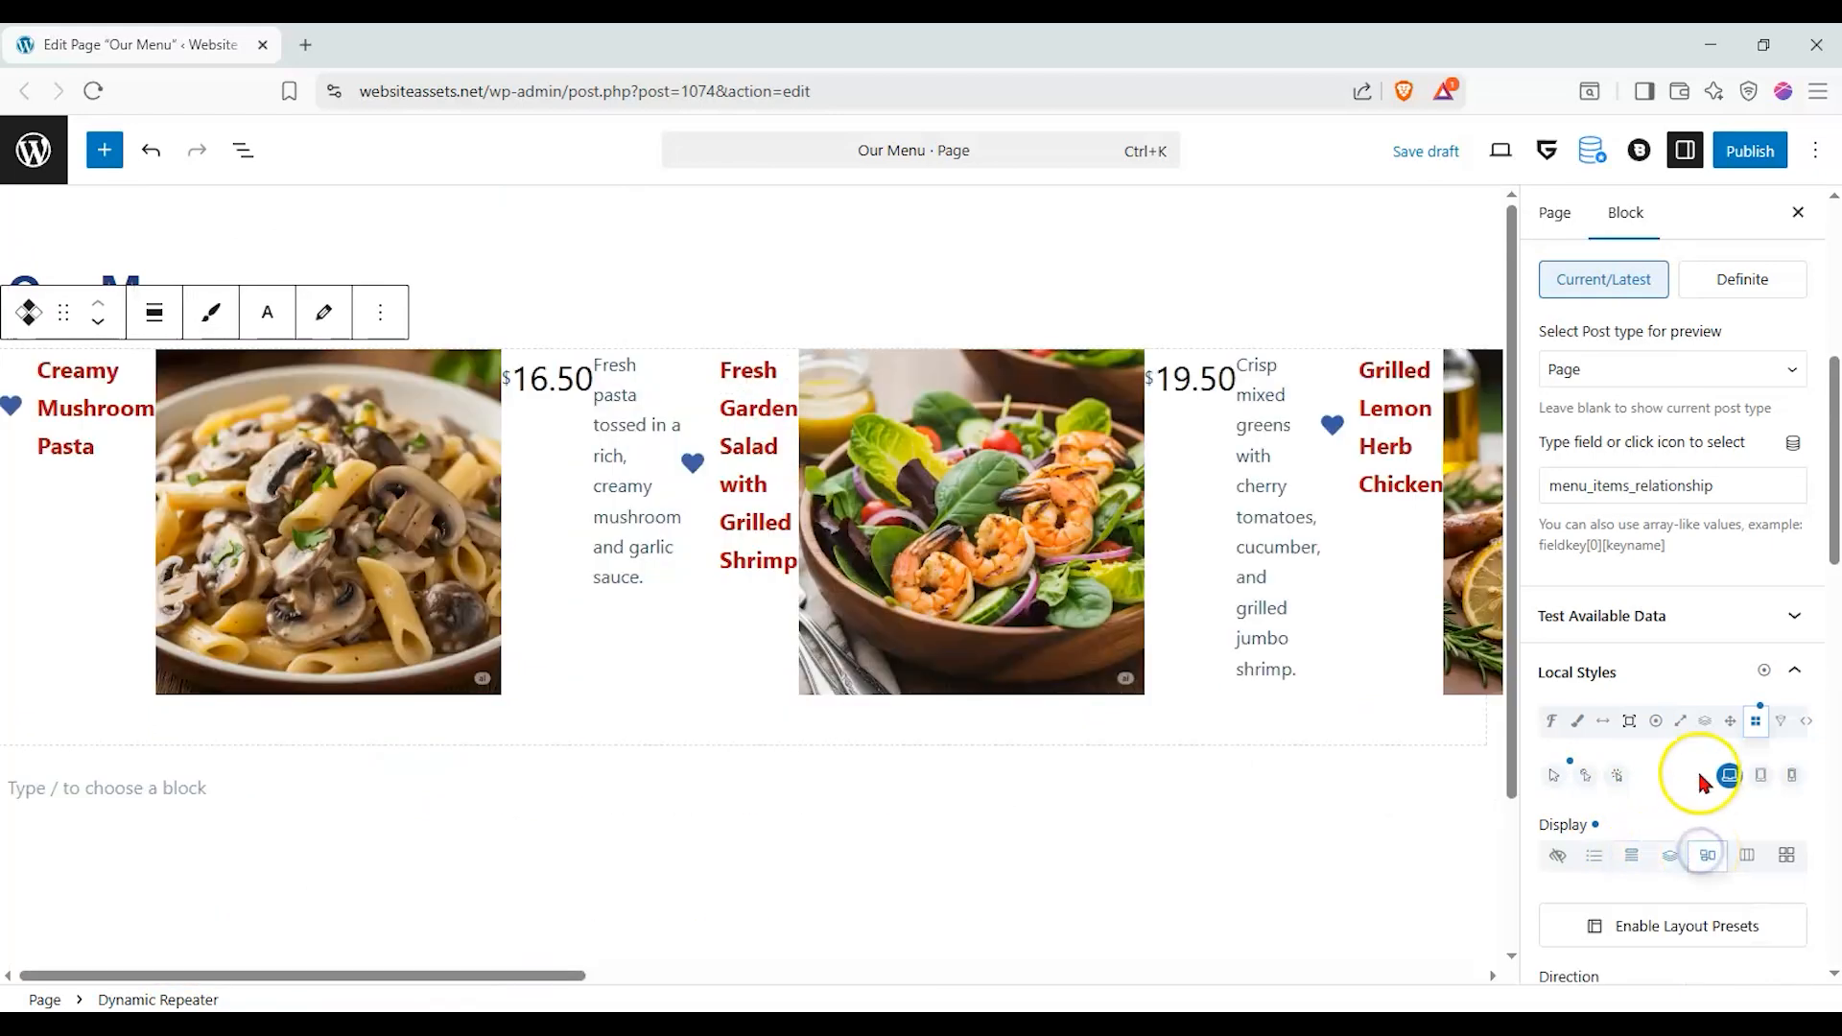
scroll(1693, 787, down, 1)
click(1686, 829)
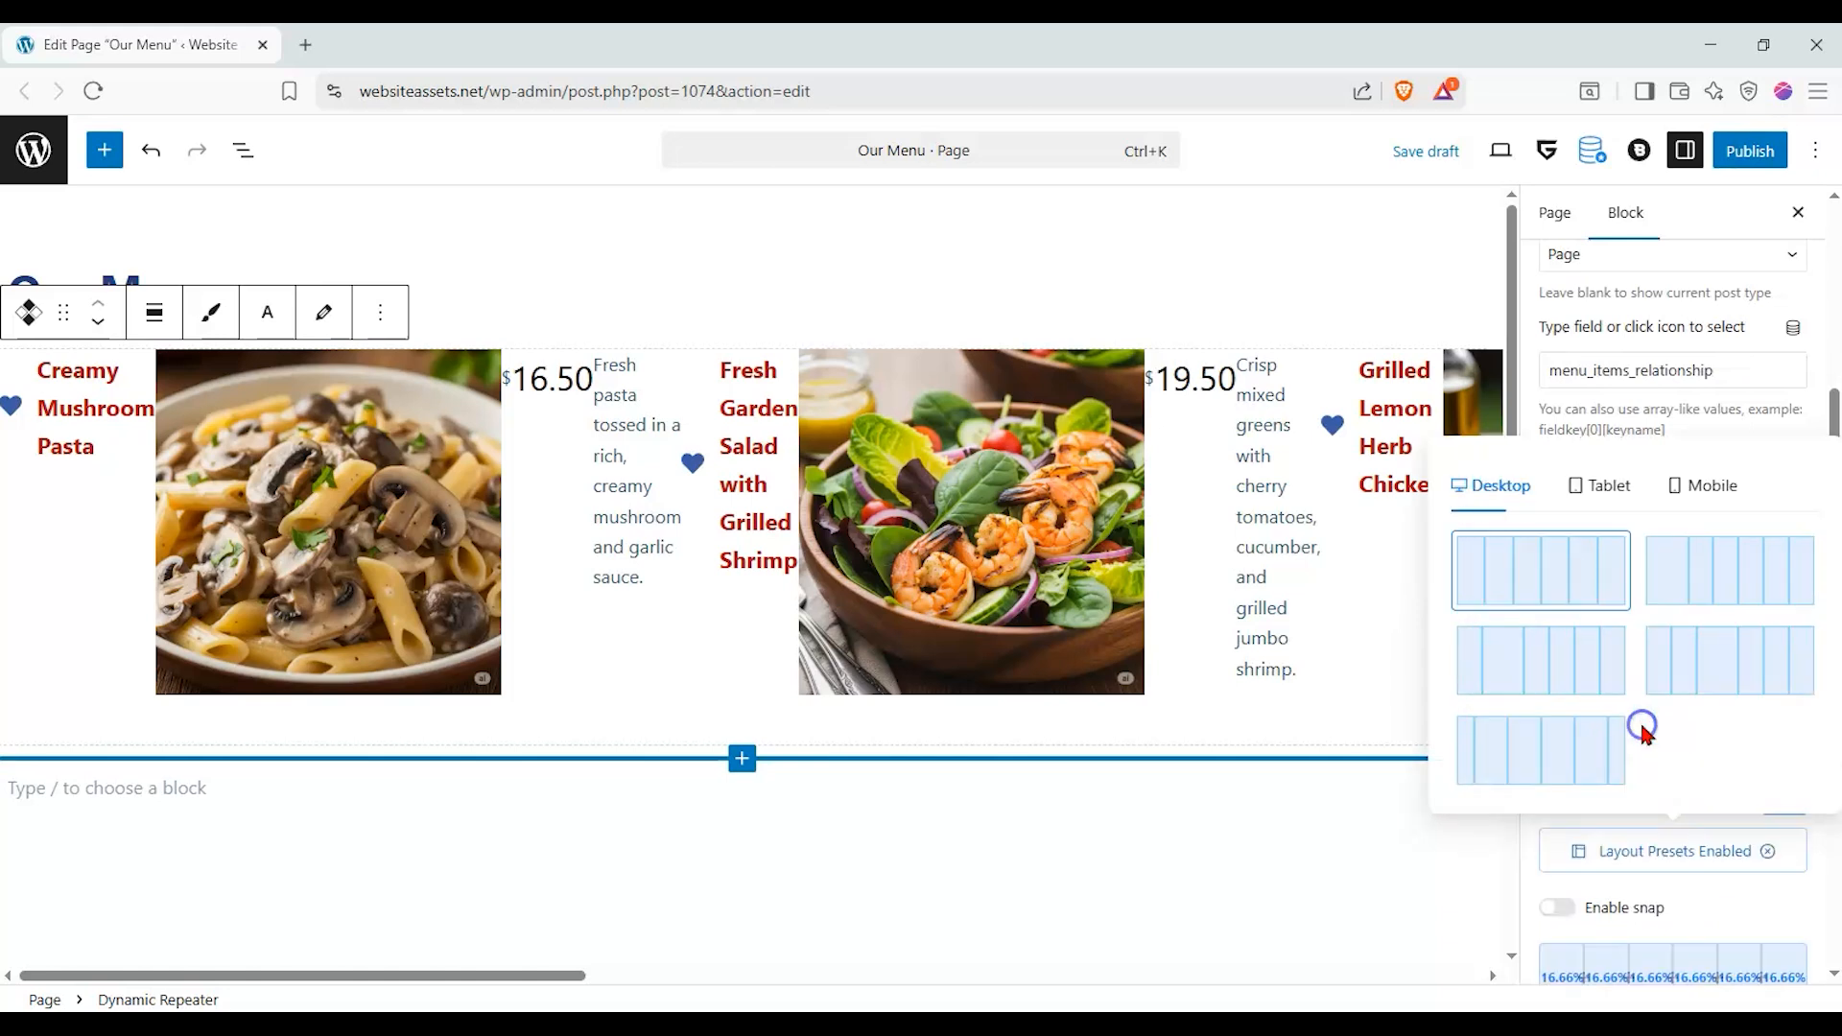
click(1554, 748)
- Resize the six-column preset so the third column is 39% and the fourth 1%, and toggle snapping on and off
scroll(1693, 805, down, 2)
click(1667, 763)
drag(1674, 765, 1759, 760)
click(1556, 677)
click(1556, 677)
- Try Align Content and centred Align Items options on the repeater, and clear both settings
click(1602, 930)
click(1600, 846)
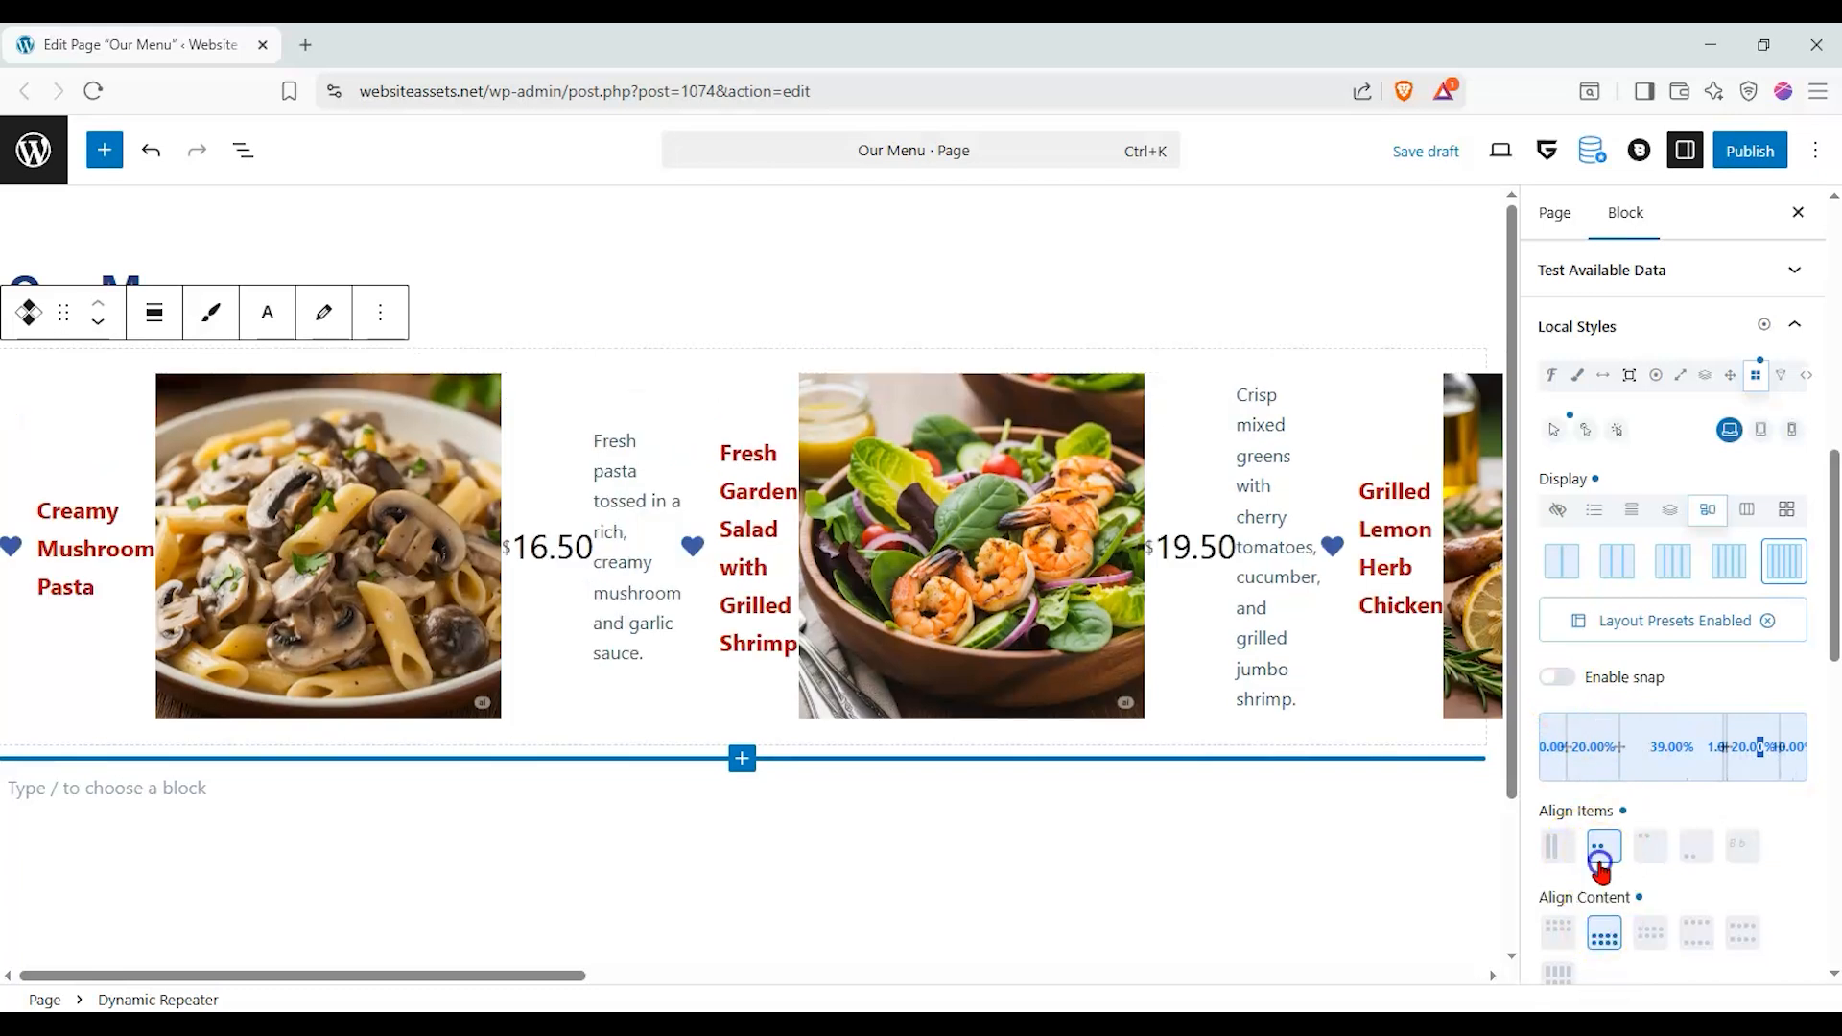
click(1638, 898)
click(1623, 812)
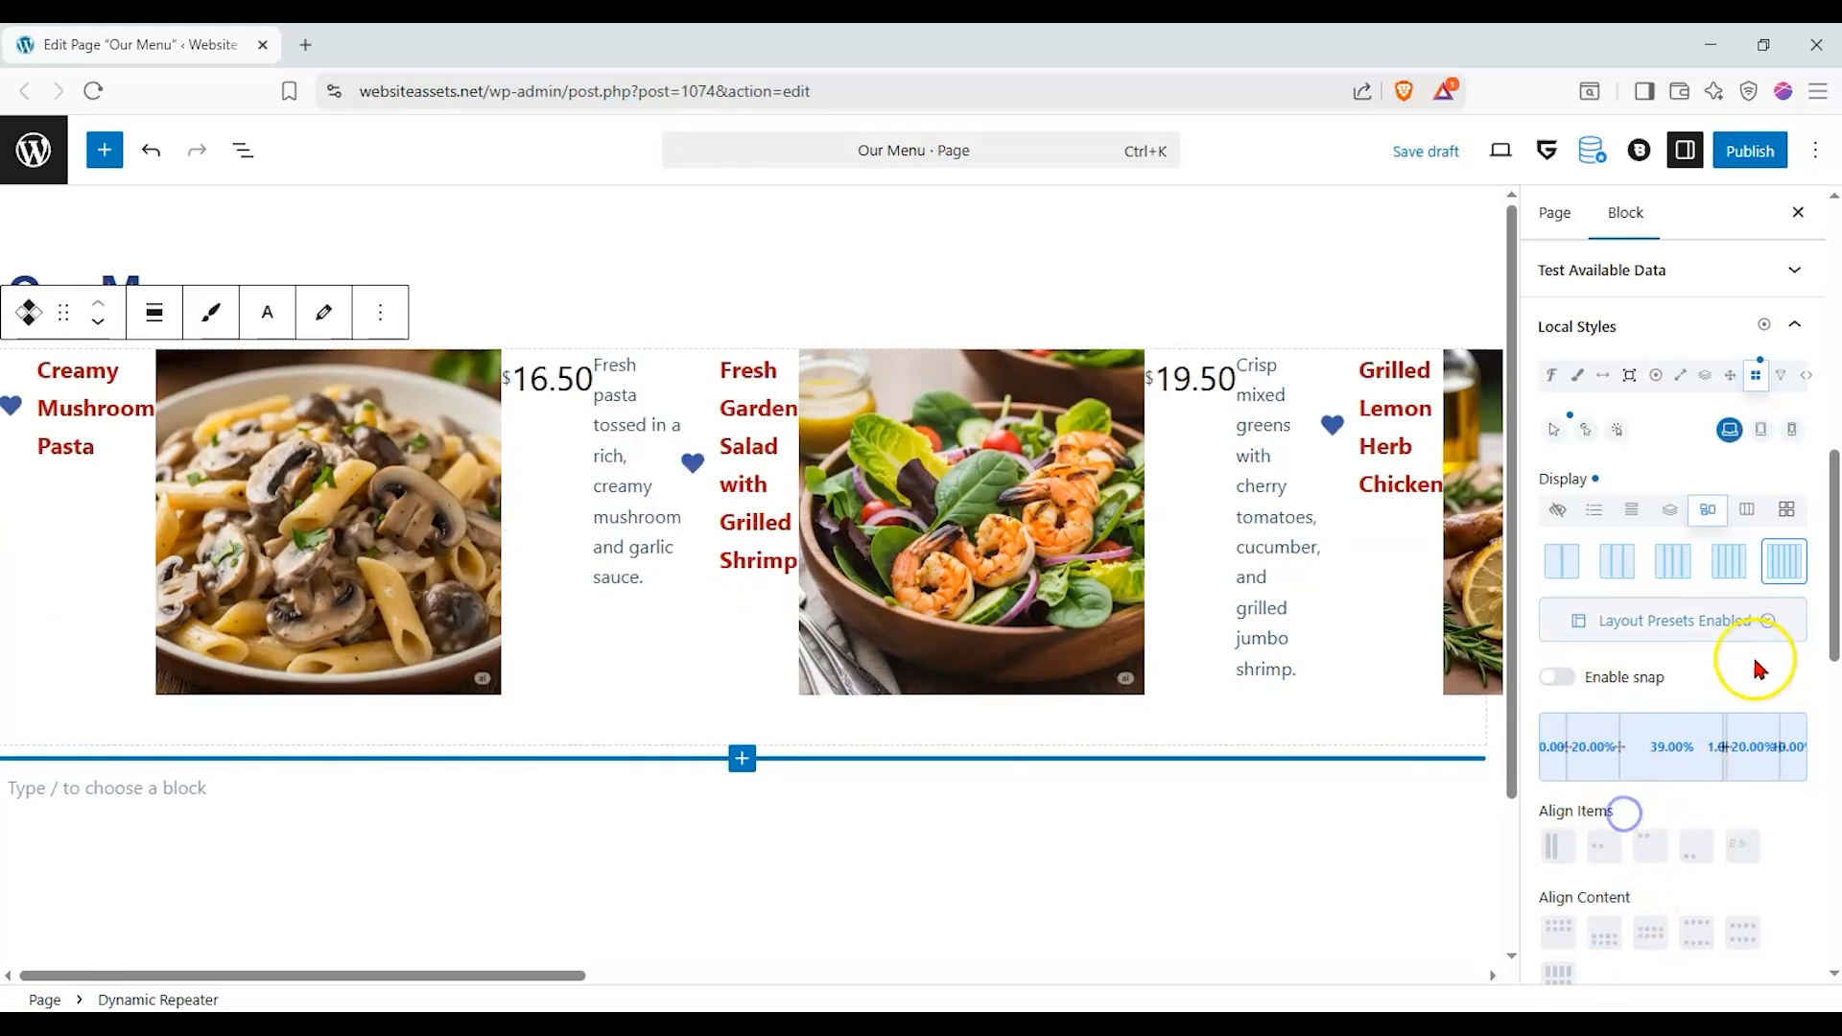
- Change the repeater's display to columns and replace the layout preset with five equal 20% columns
click(1748, 513)
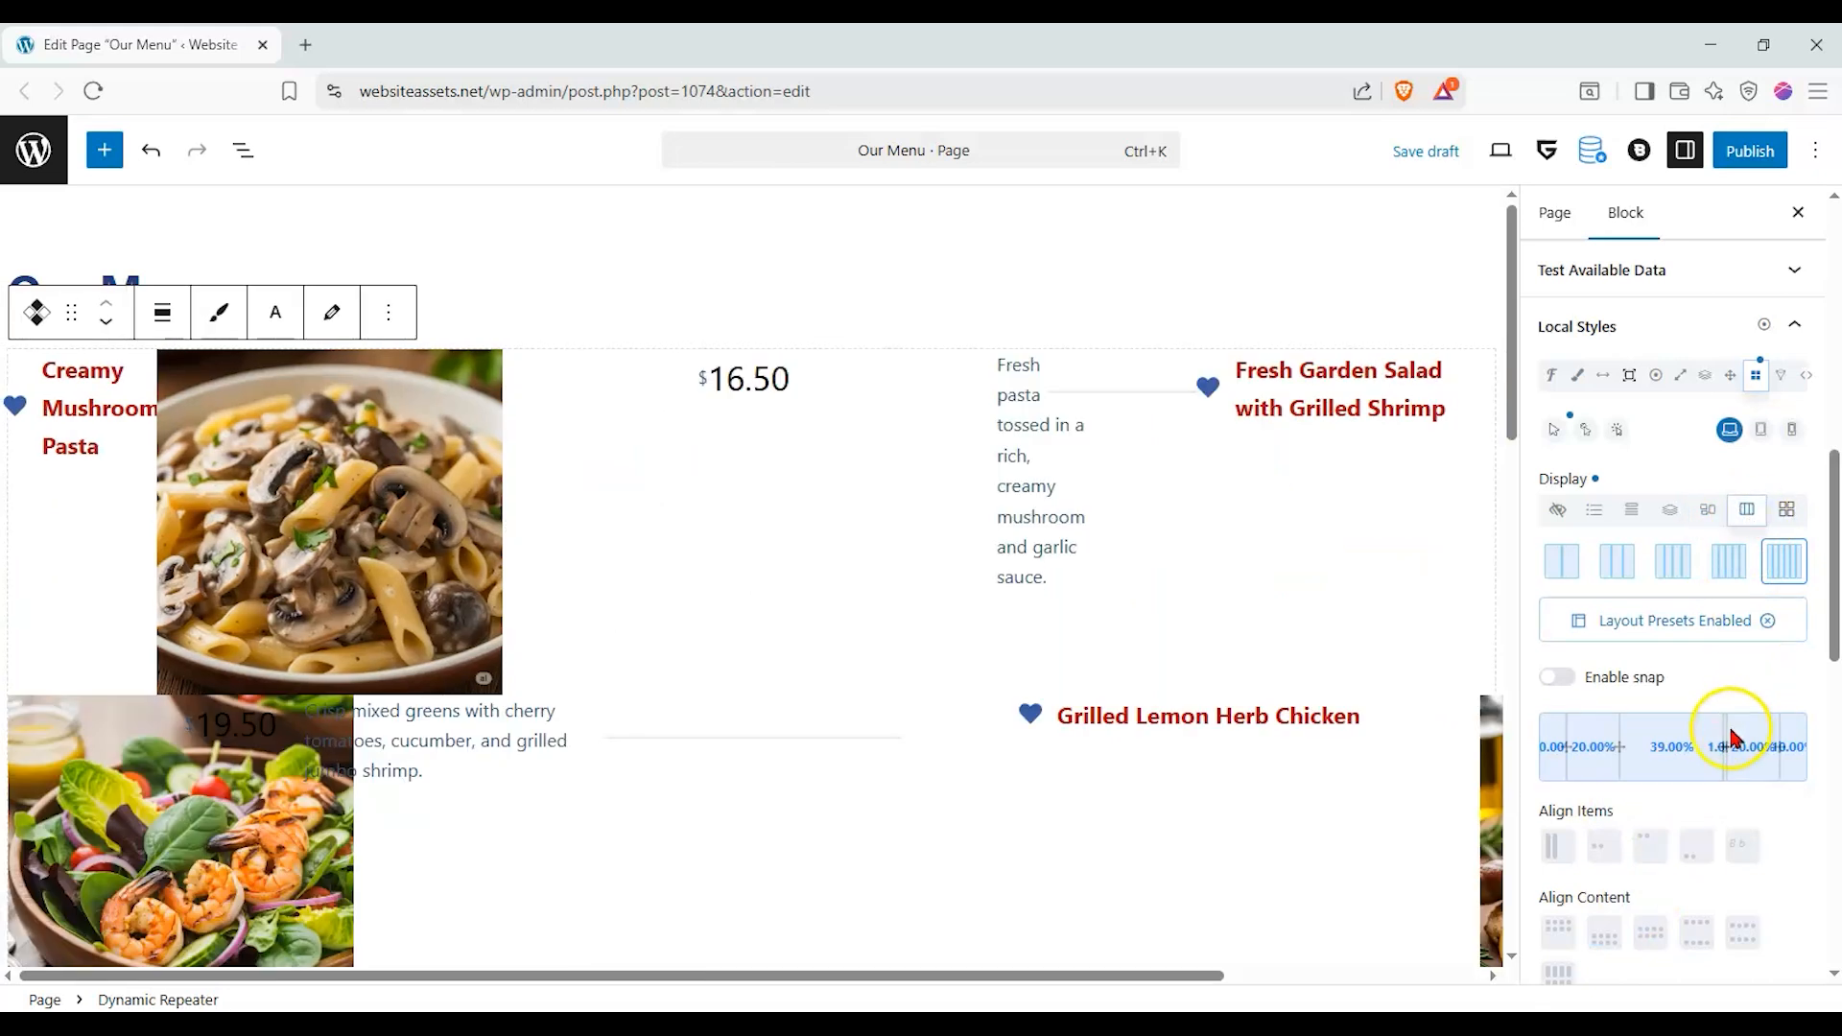
click(1765, 622)
click(1726, 568)
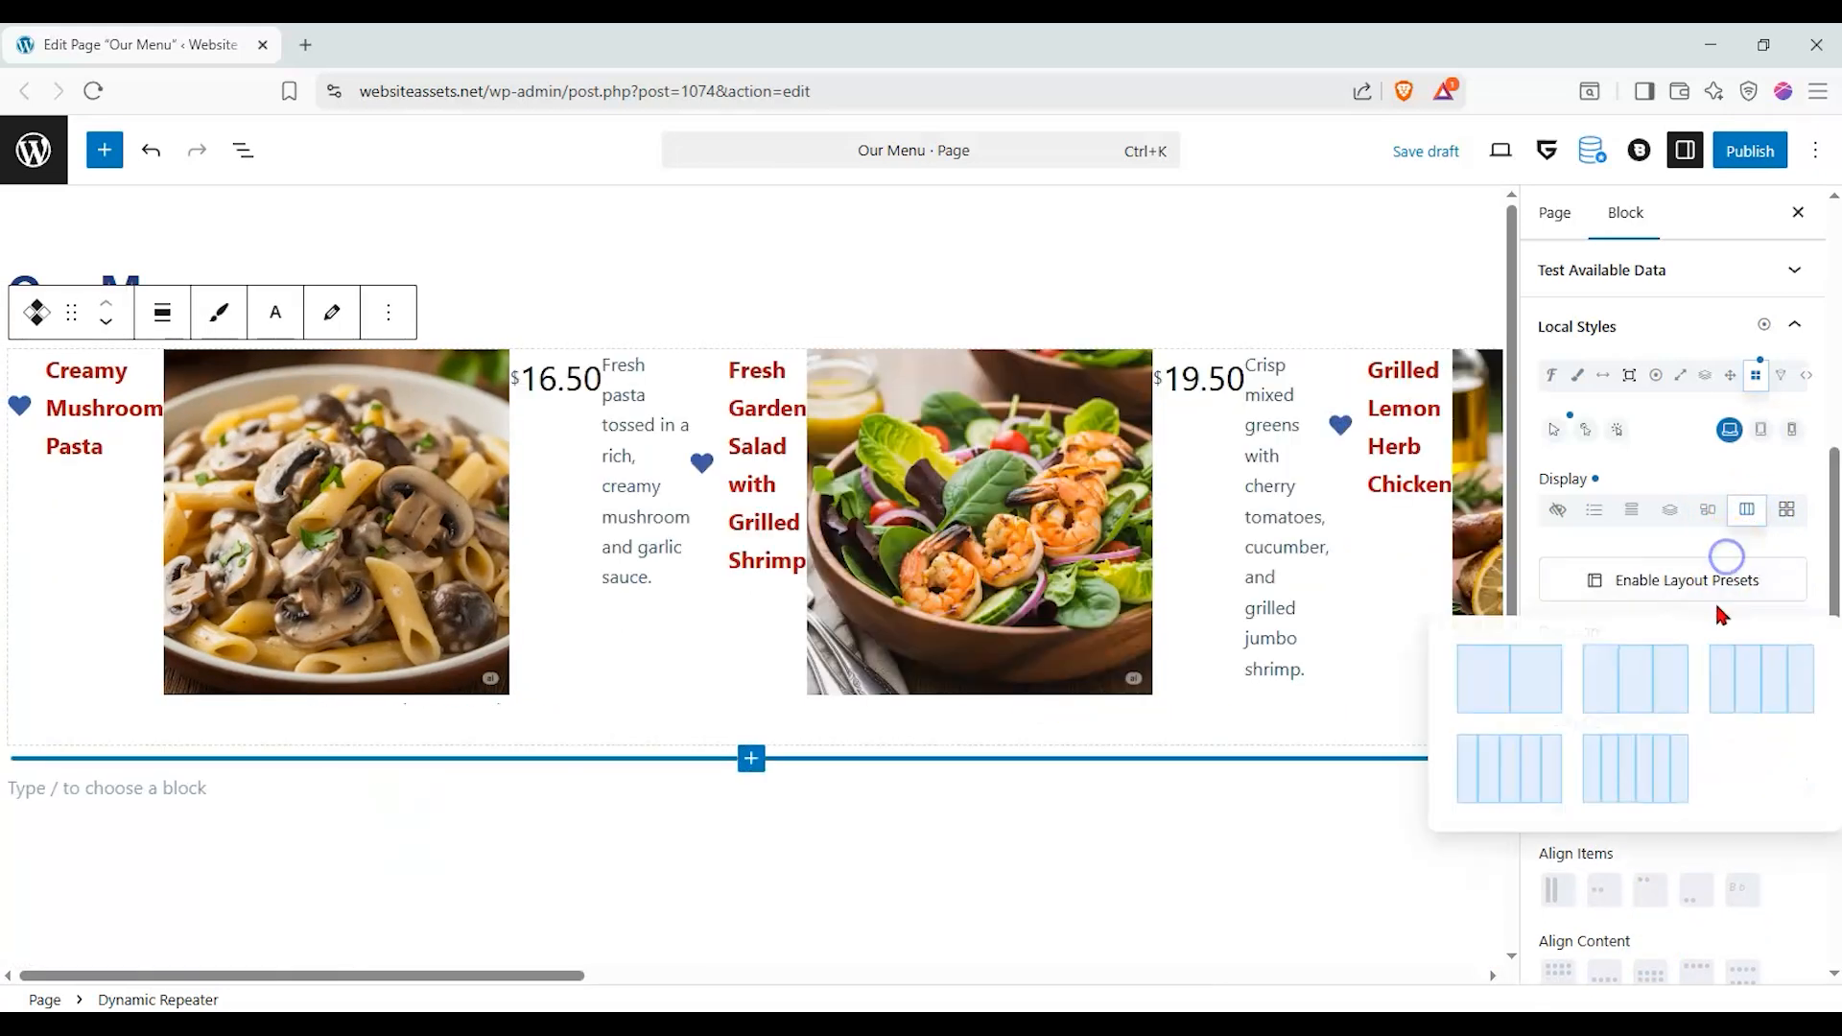
click(1523, 785)
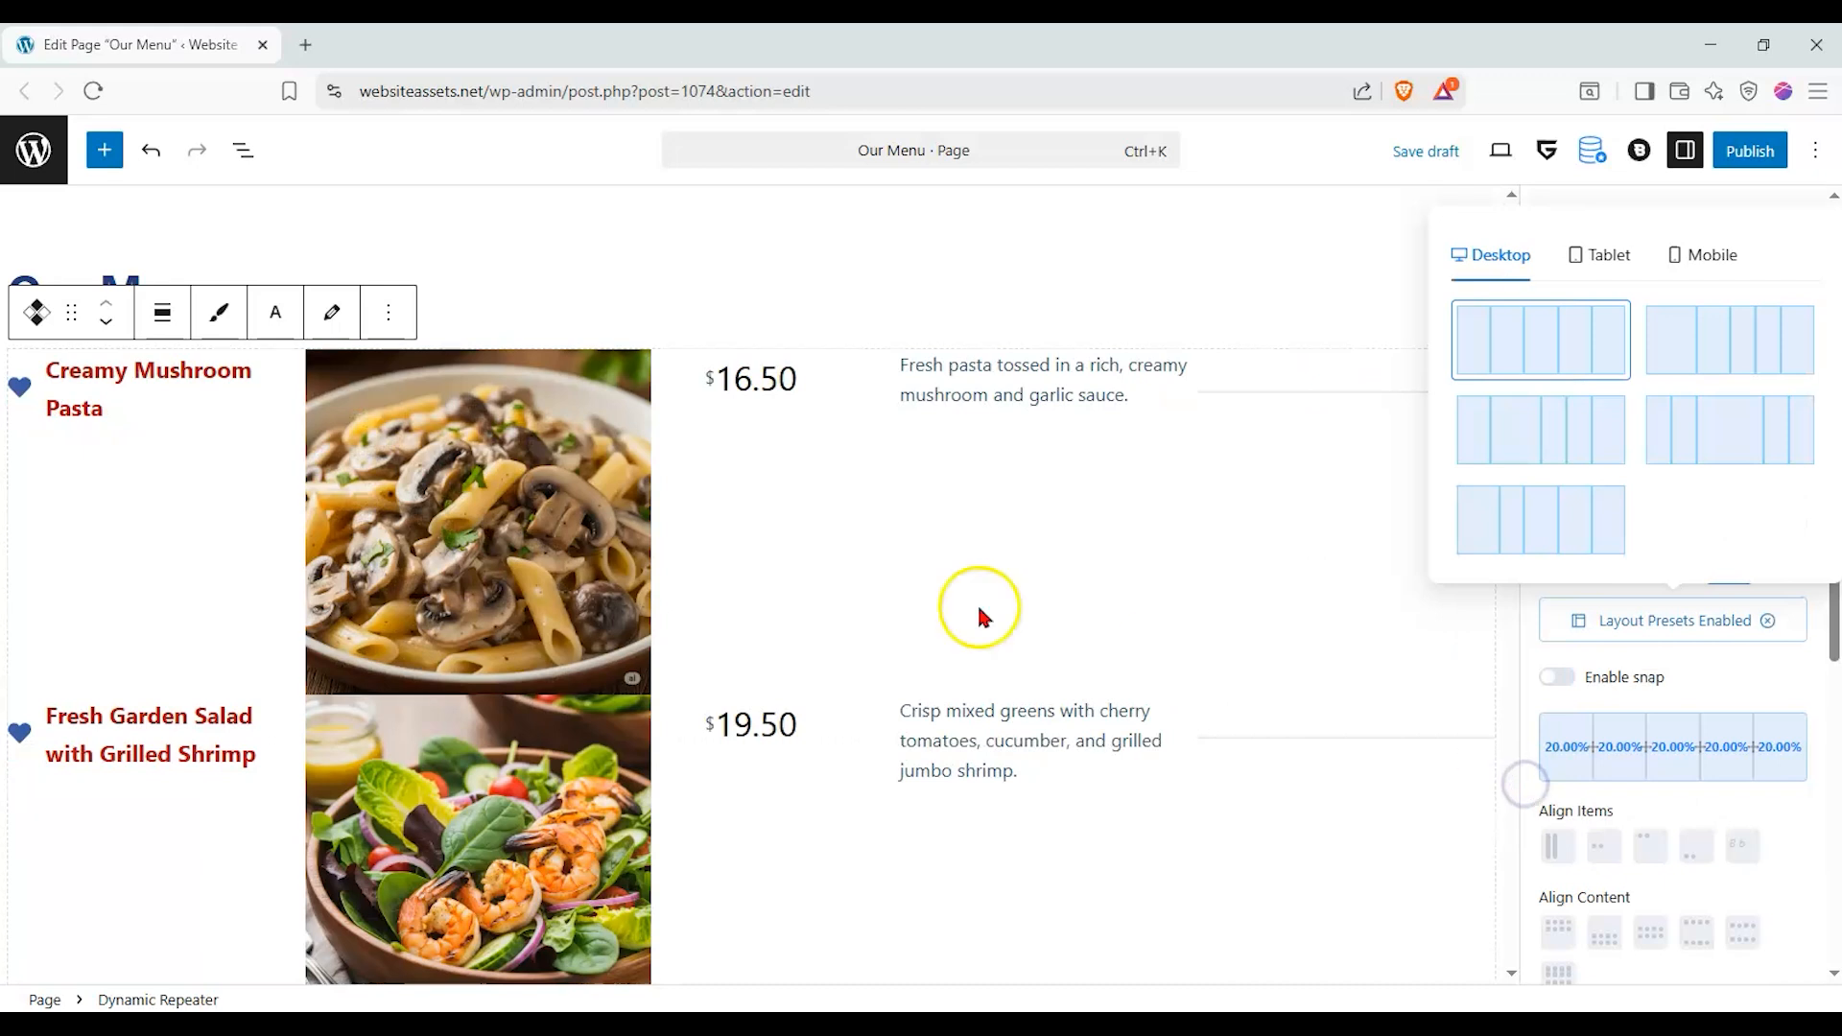
- Review the menu rows and resize the last three columns to 18.37%, 18.03% and 23.61%
scroll(980, 612, down, 10)
scroll(1007, 594, up, 2)
drag(1699, 745, 1744, 729)
scroll(1688, 731, down, 1)
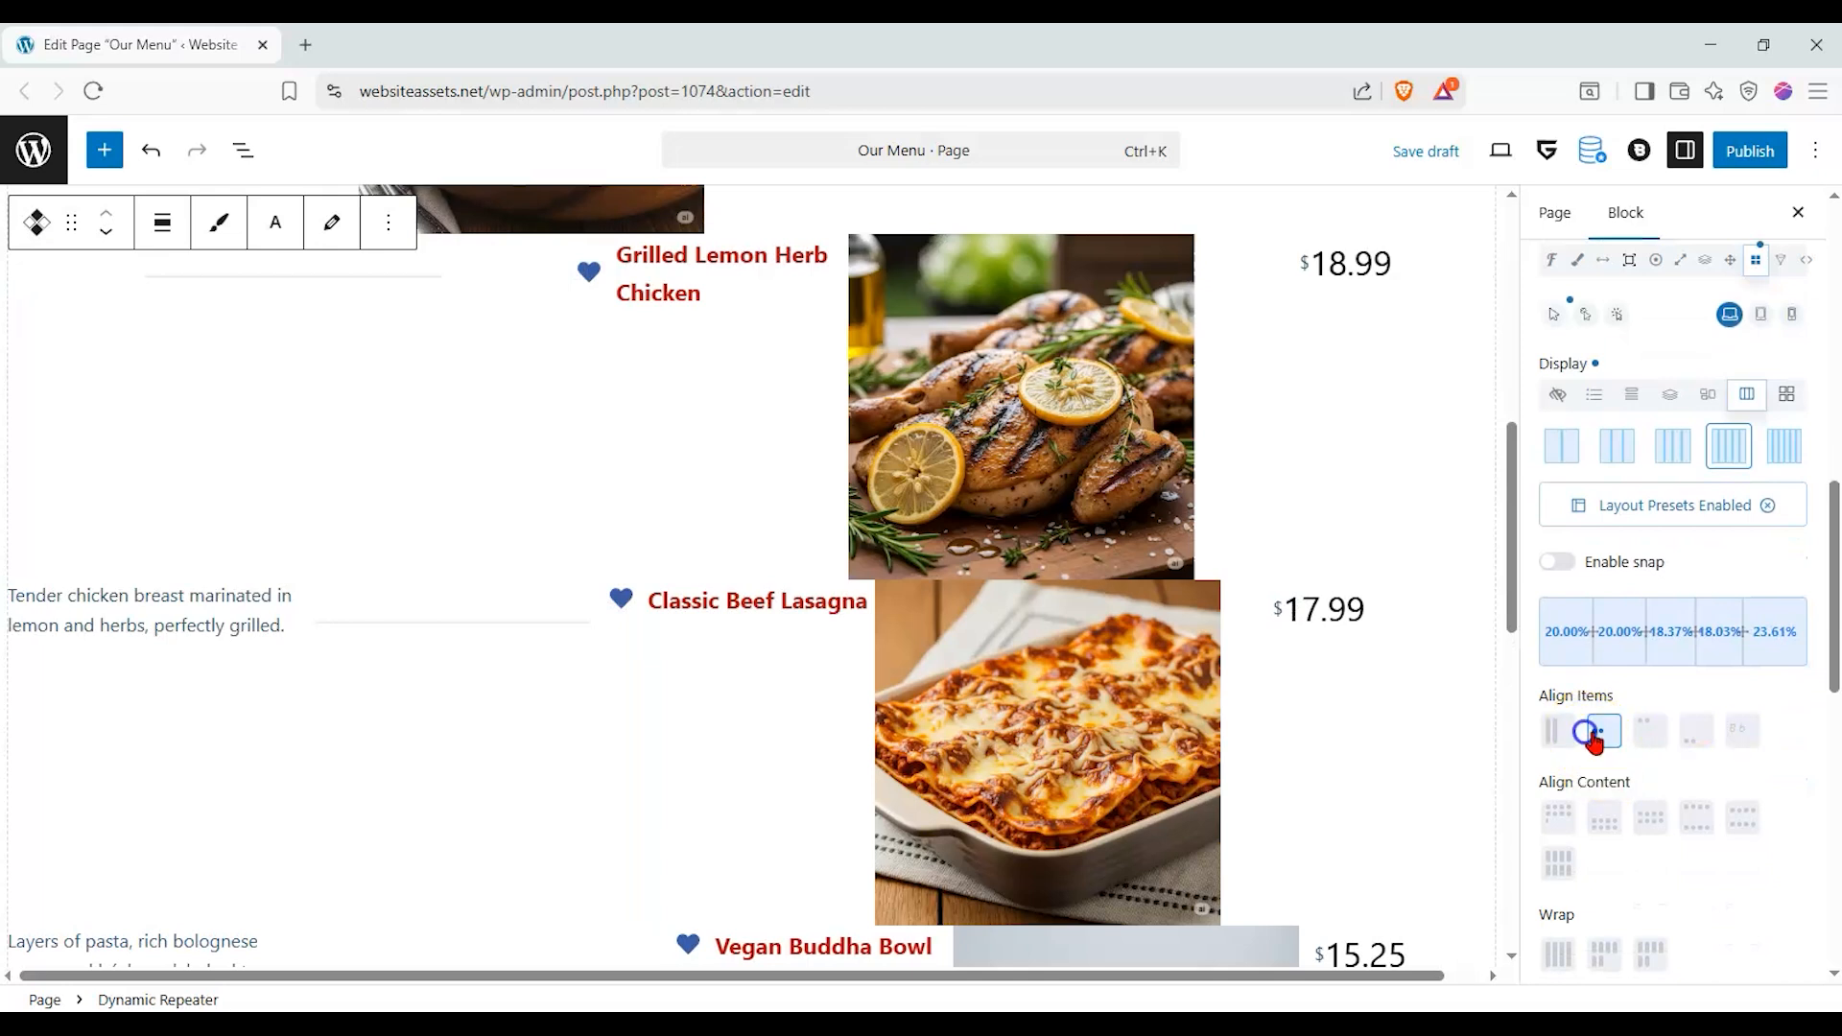
- Centre the repeater's Align Content, choose the third Wrap option, and check the remaining layout settings
click(1654, 814)
scroll(1638, 875, down, 1)
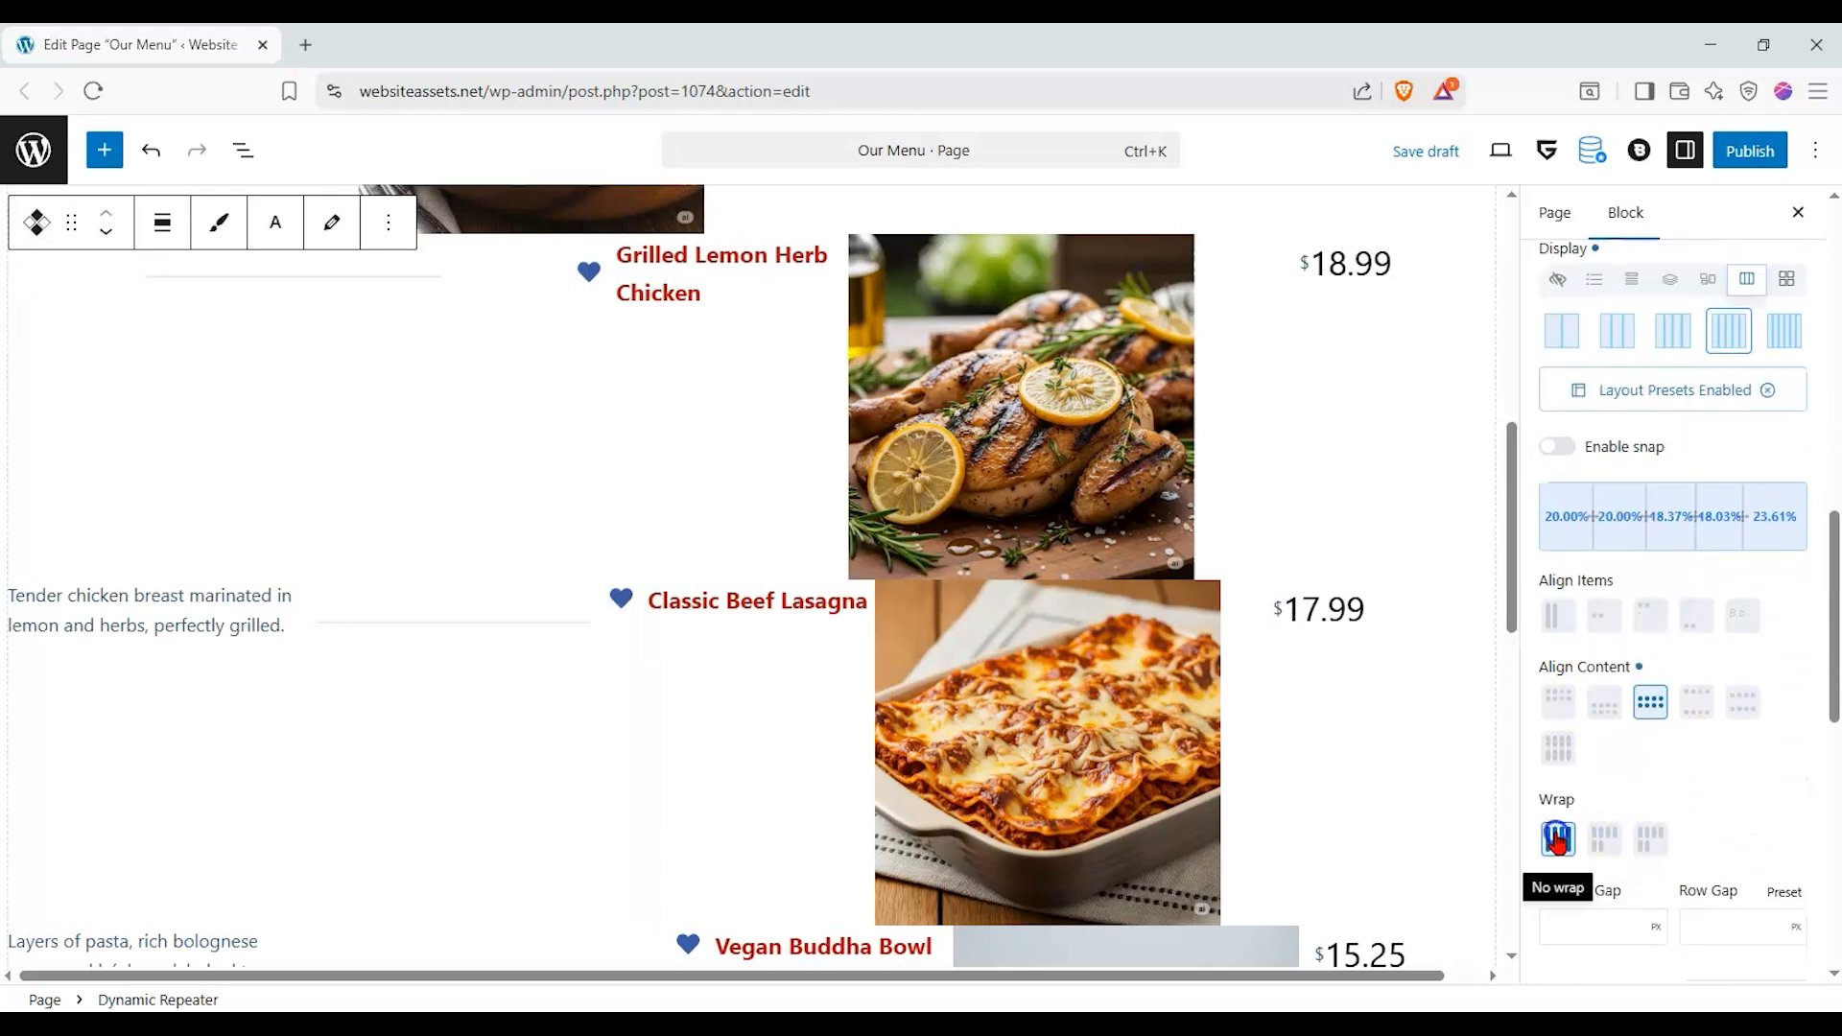
click(1652, 840)
scroll(1657, 814, down, 2)
scroll(1303, 658, down, 1)
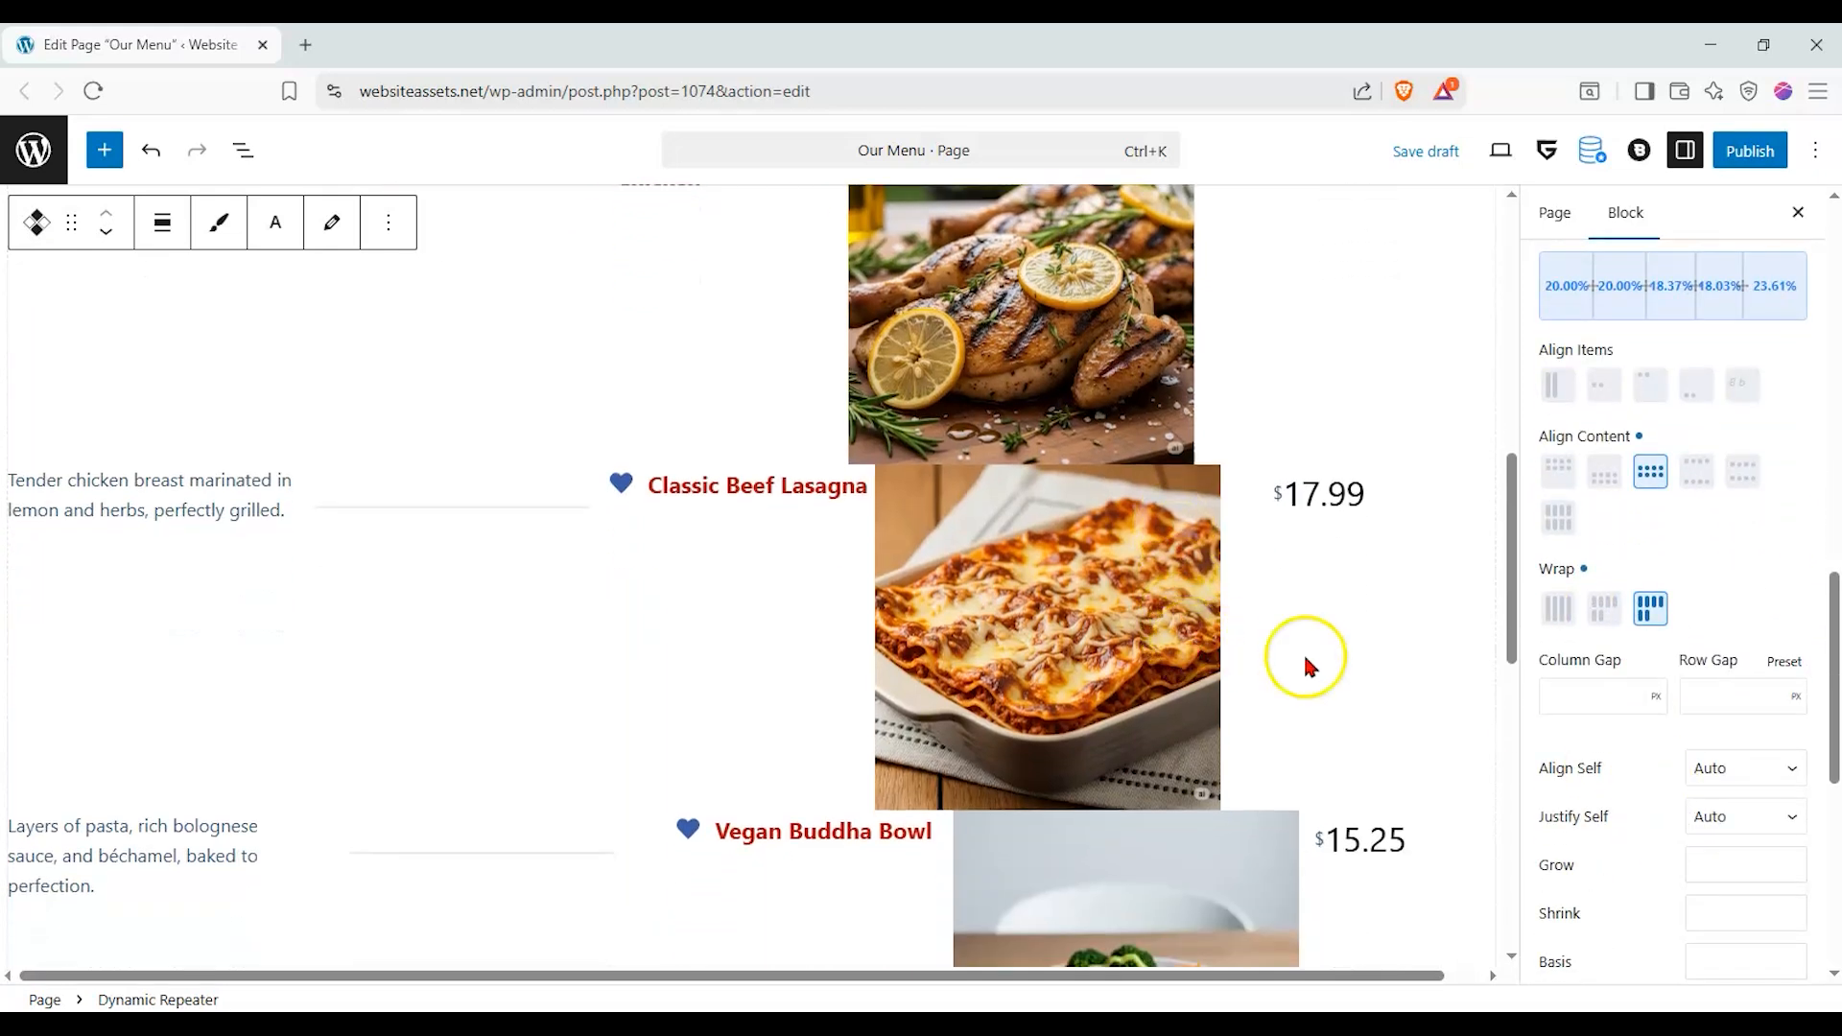
scroll(1574, 707, down, 2)
scroll(1631, 489, down, 1)
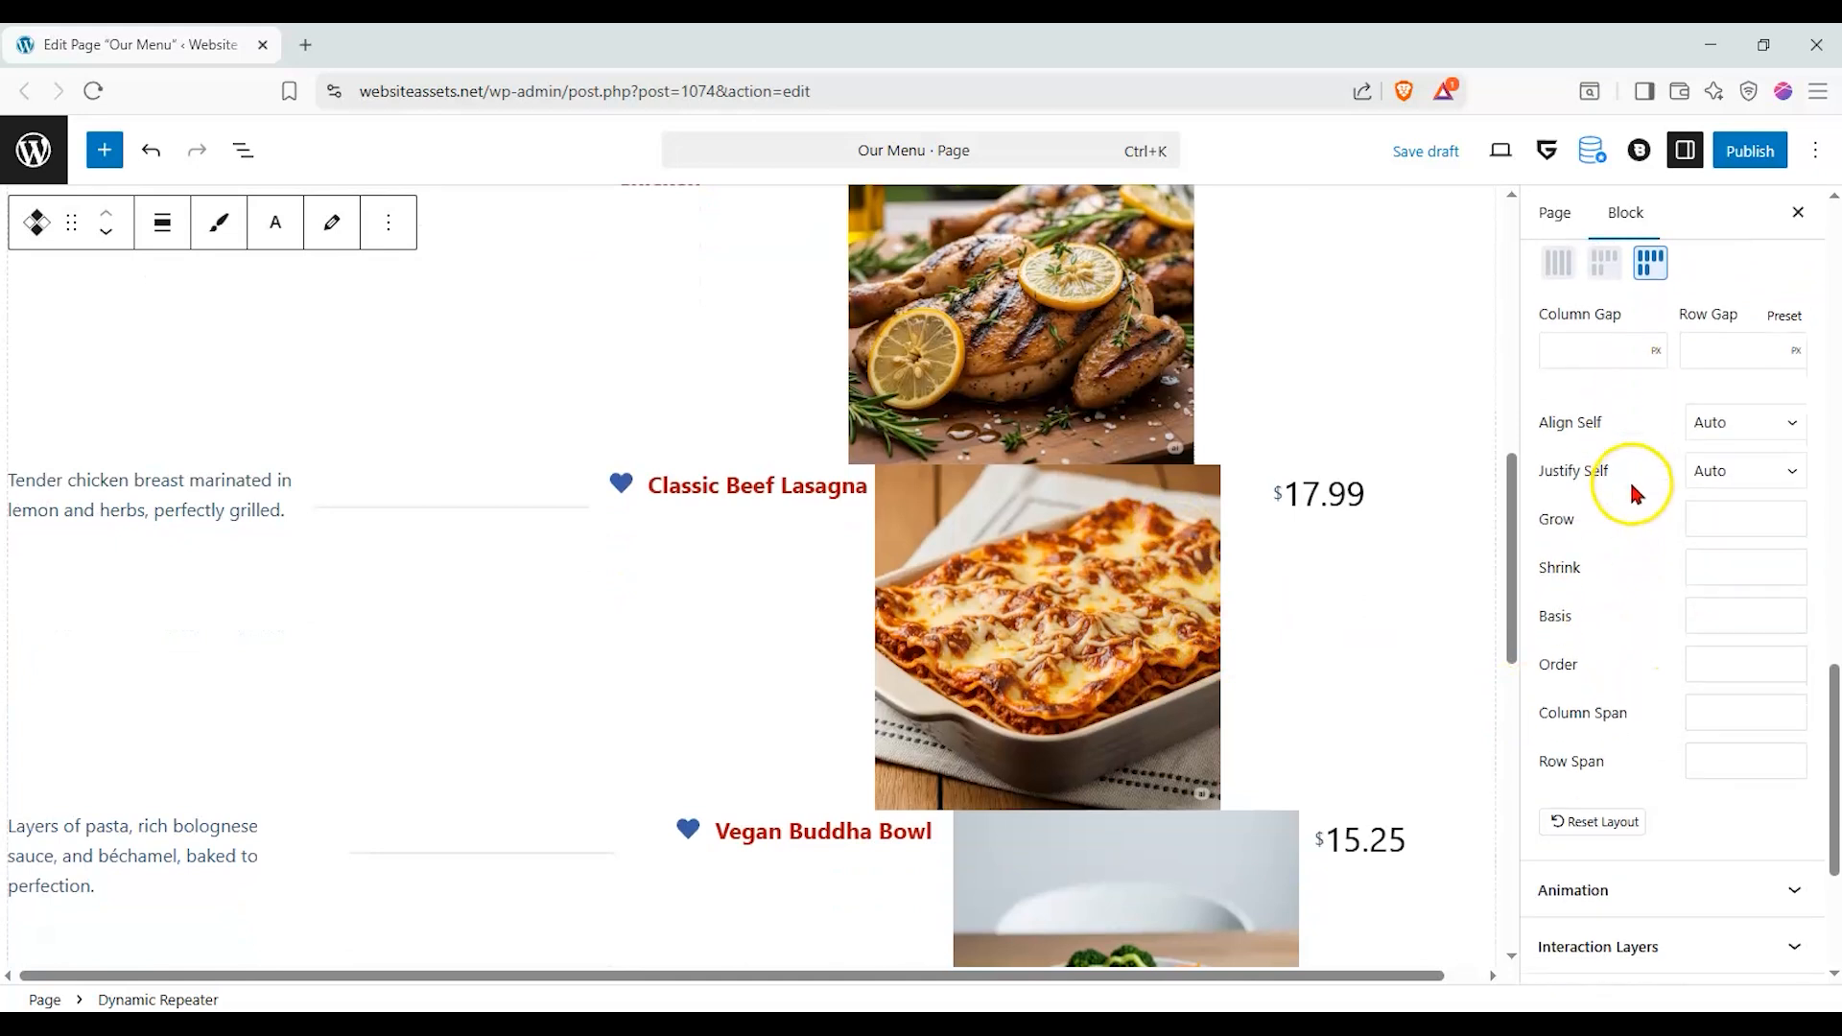
scroll(1674, 660, up, 2)
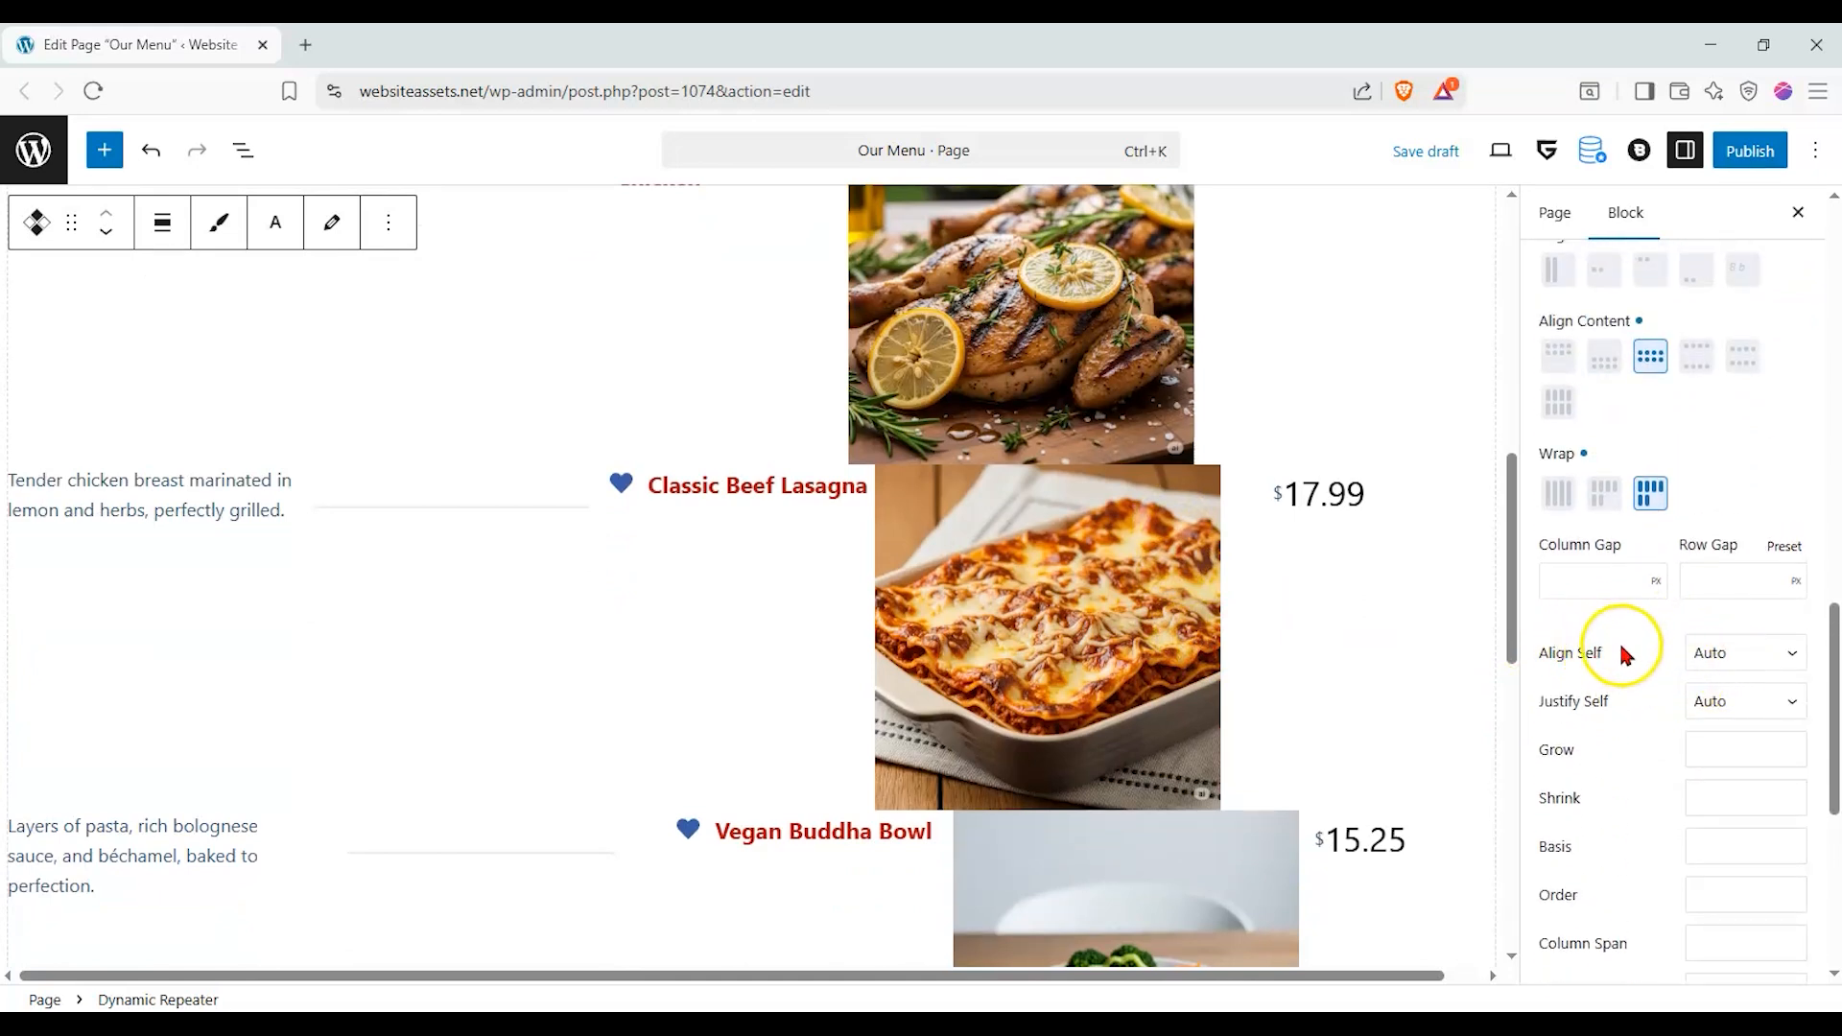
scroll(1685, 580, up, 5)
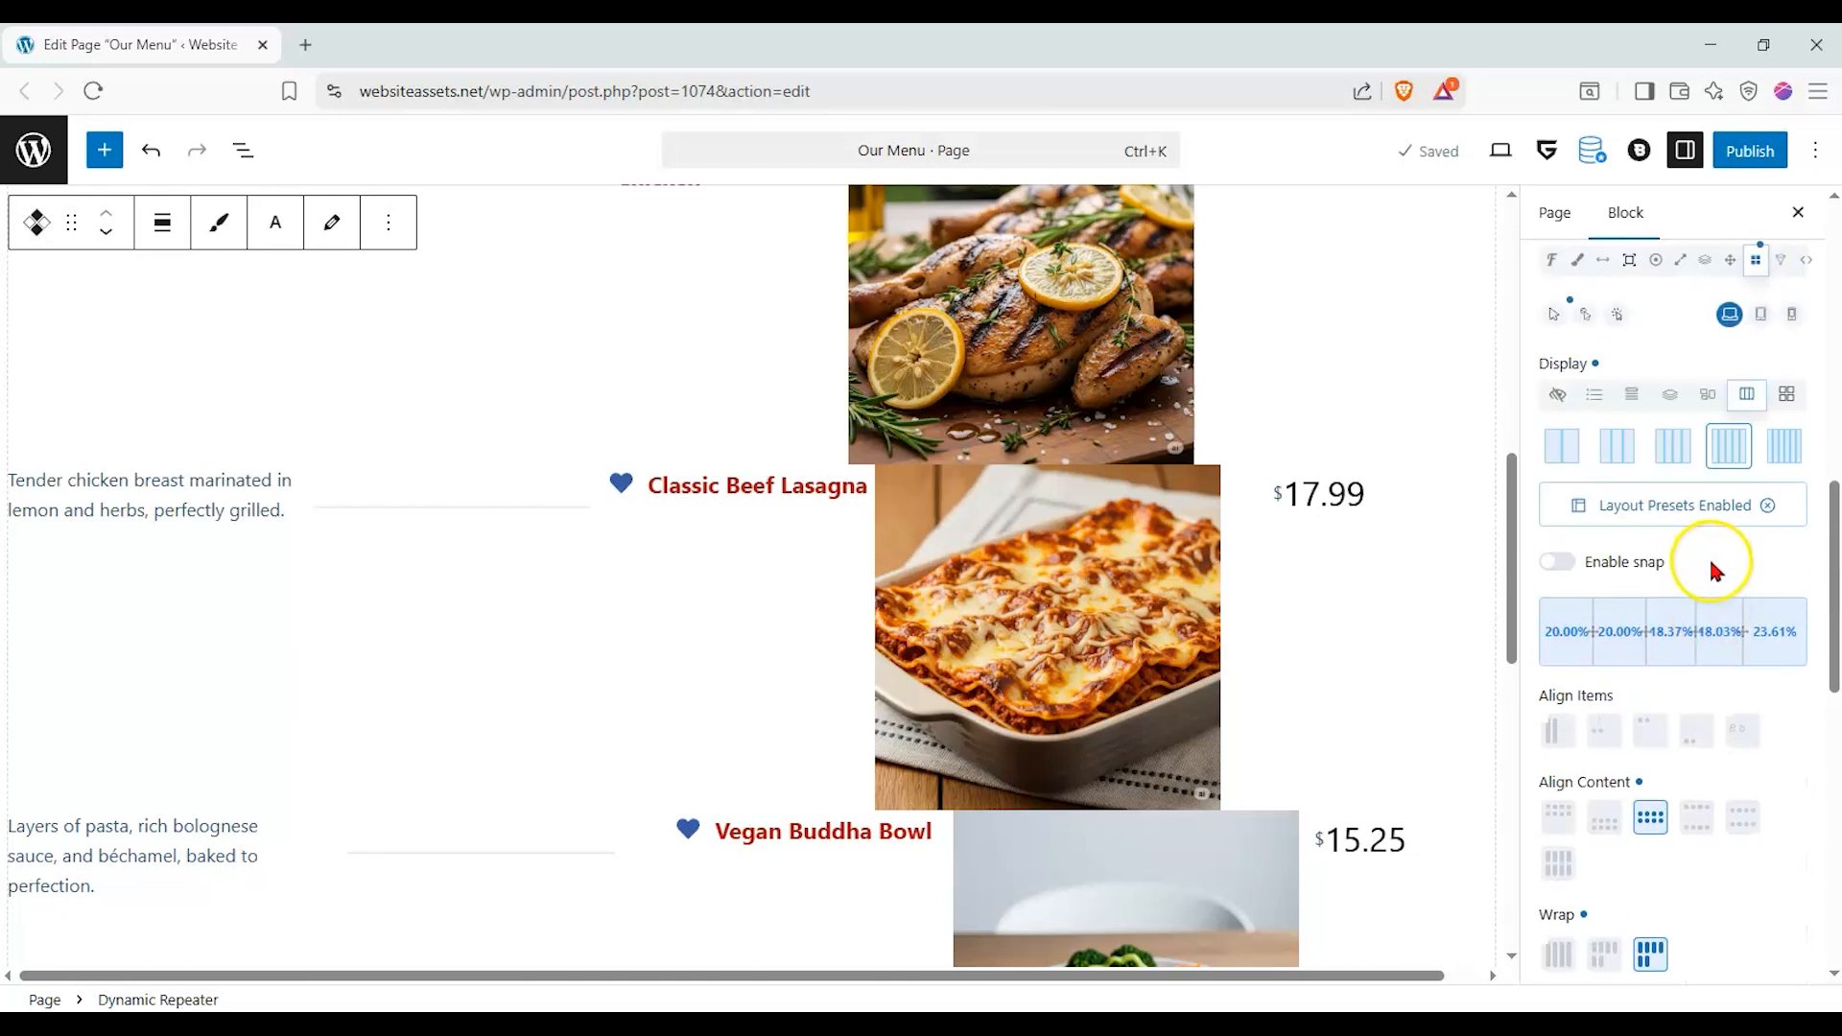
- Change the repeater's display from columns to grid and review the menu from its first dish
click(1791, 512)
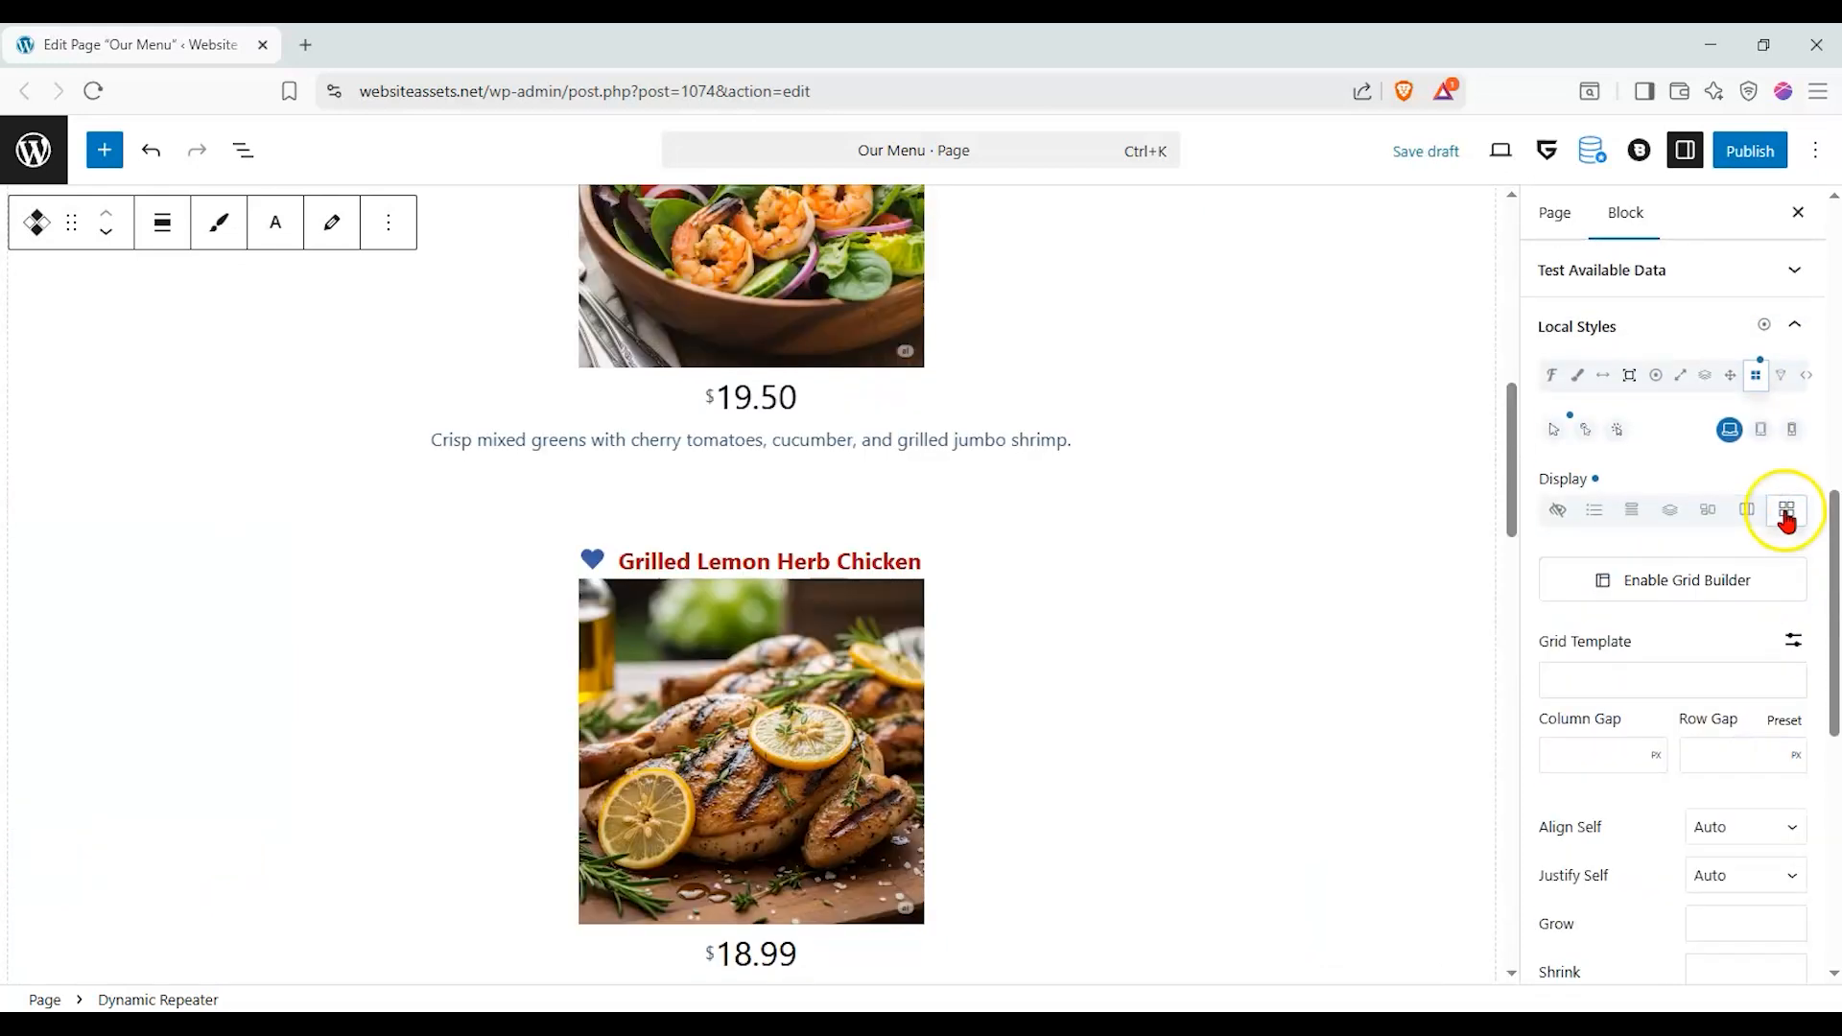
scroll(1420, 585, up, 5)
scroll(1247, 595, up, 5)
scroll(1559, 580, up, 3)
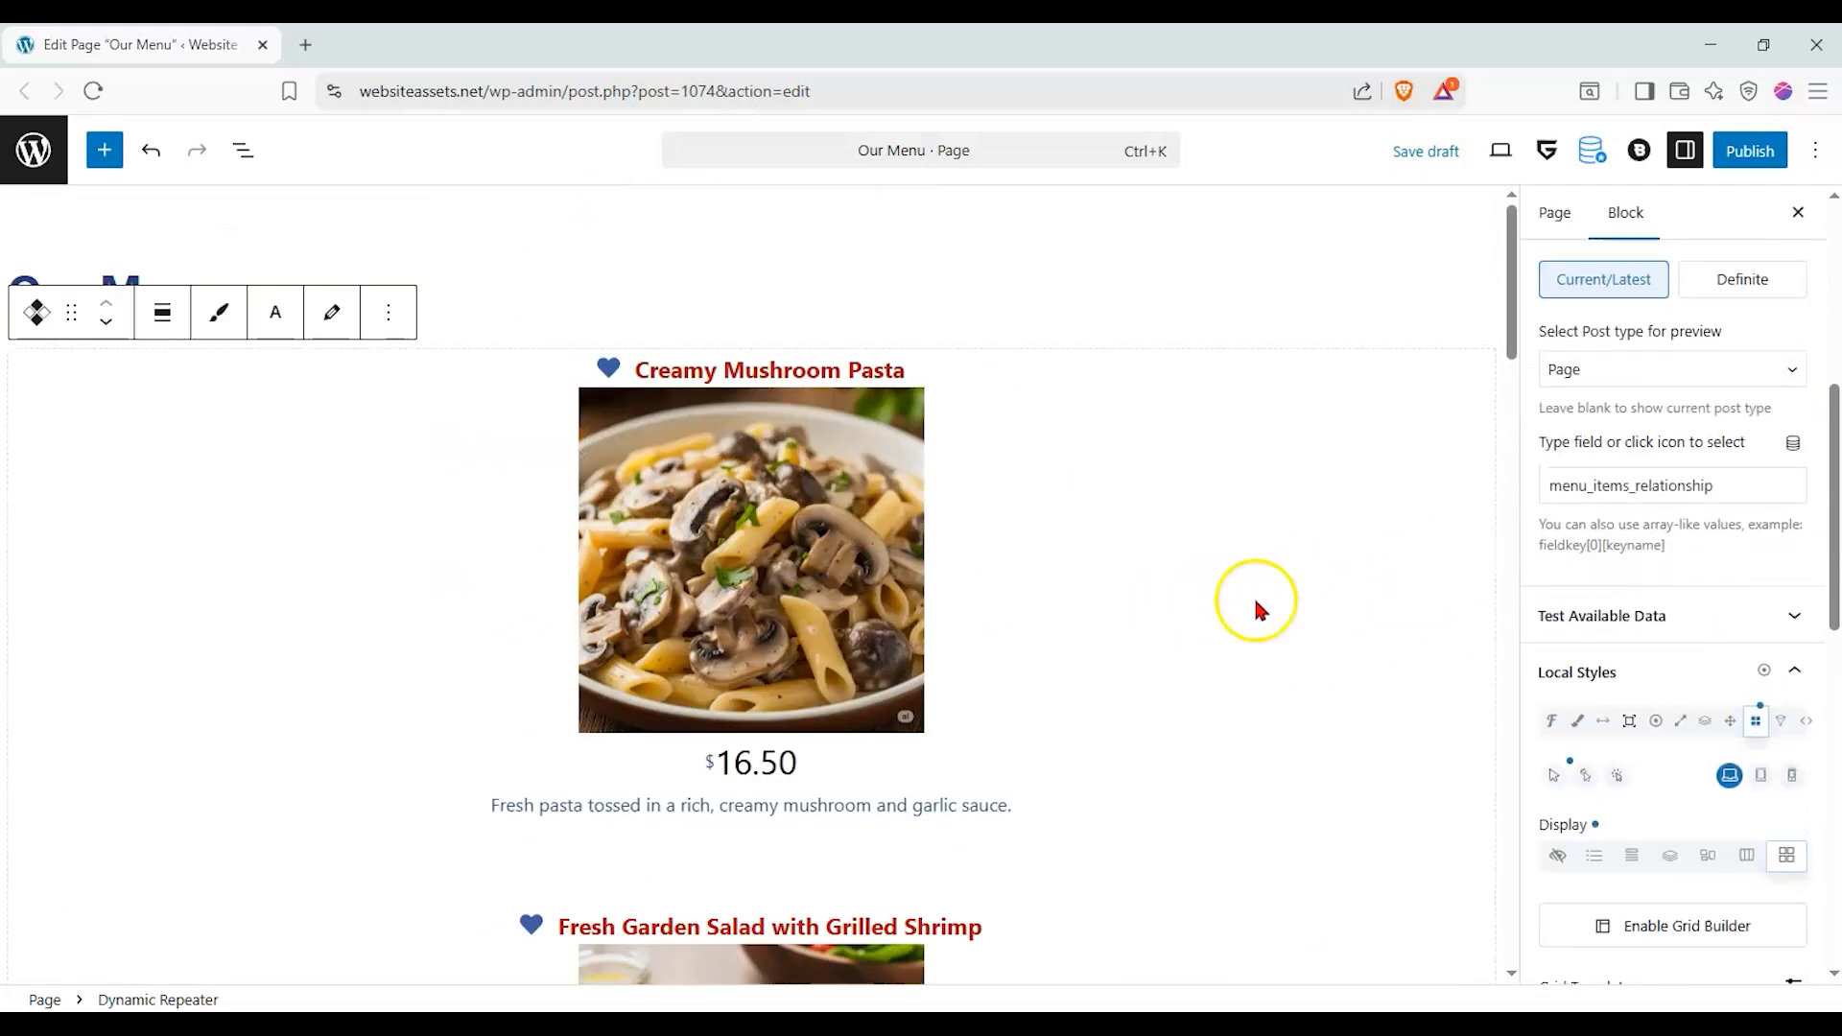
scroll(1661, 831, down, 1)
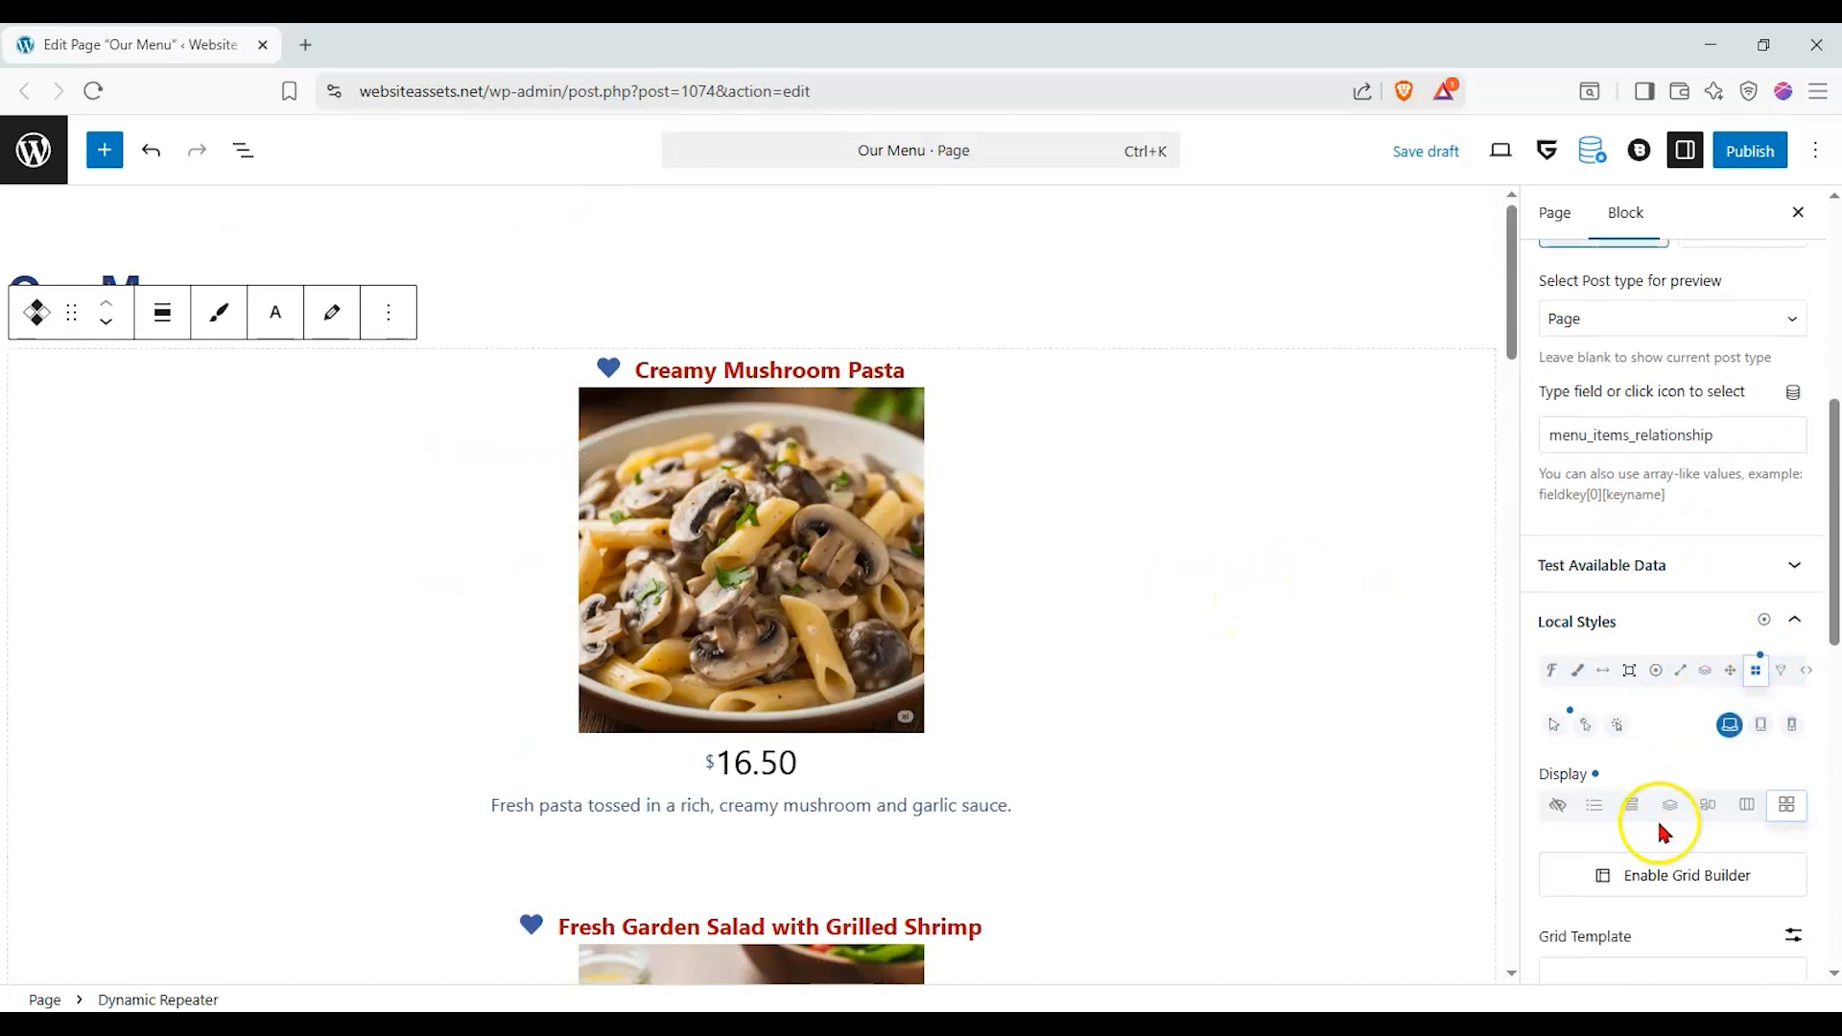
- Enable the Grid Builder for the repeater and auto-detect its number of items
click(1661, 815)
click(1399, 457)
click(1602, 415)
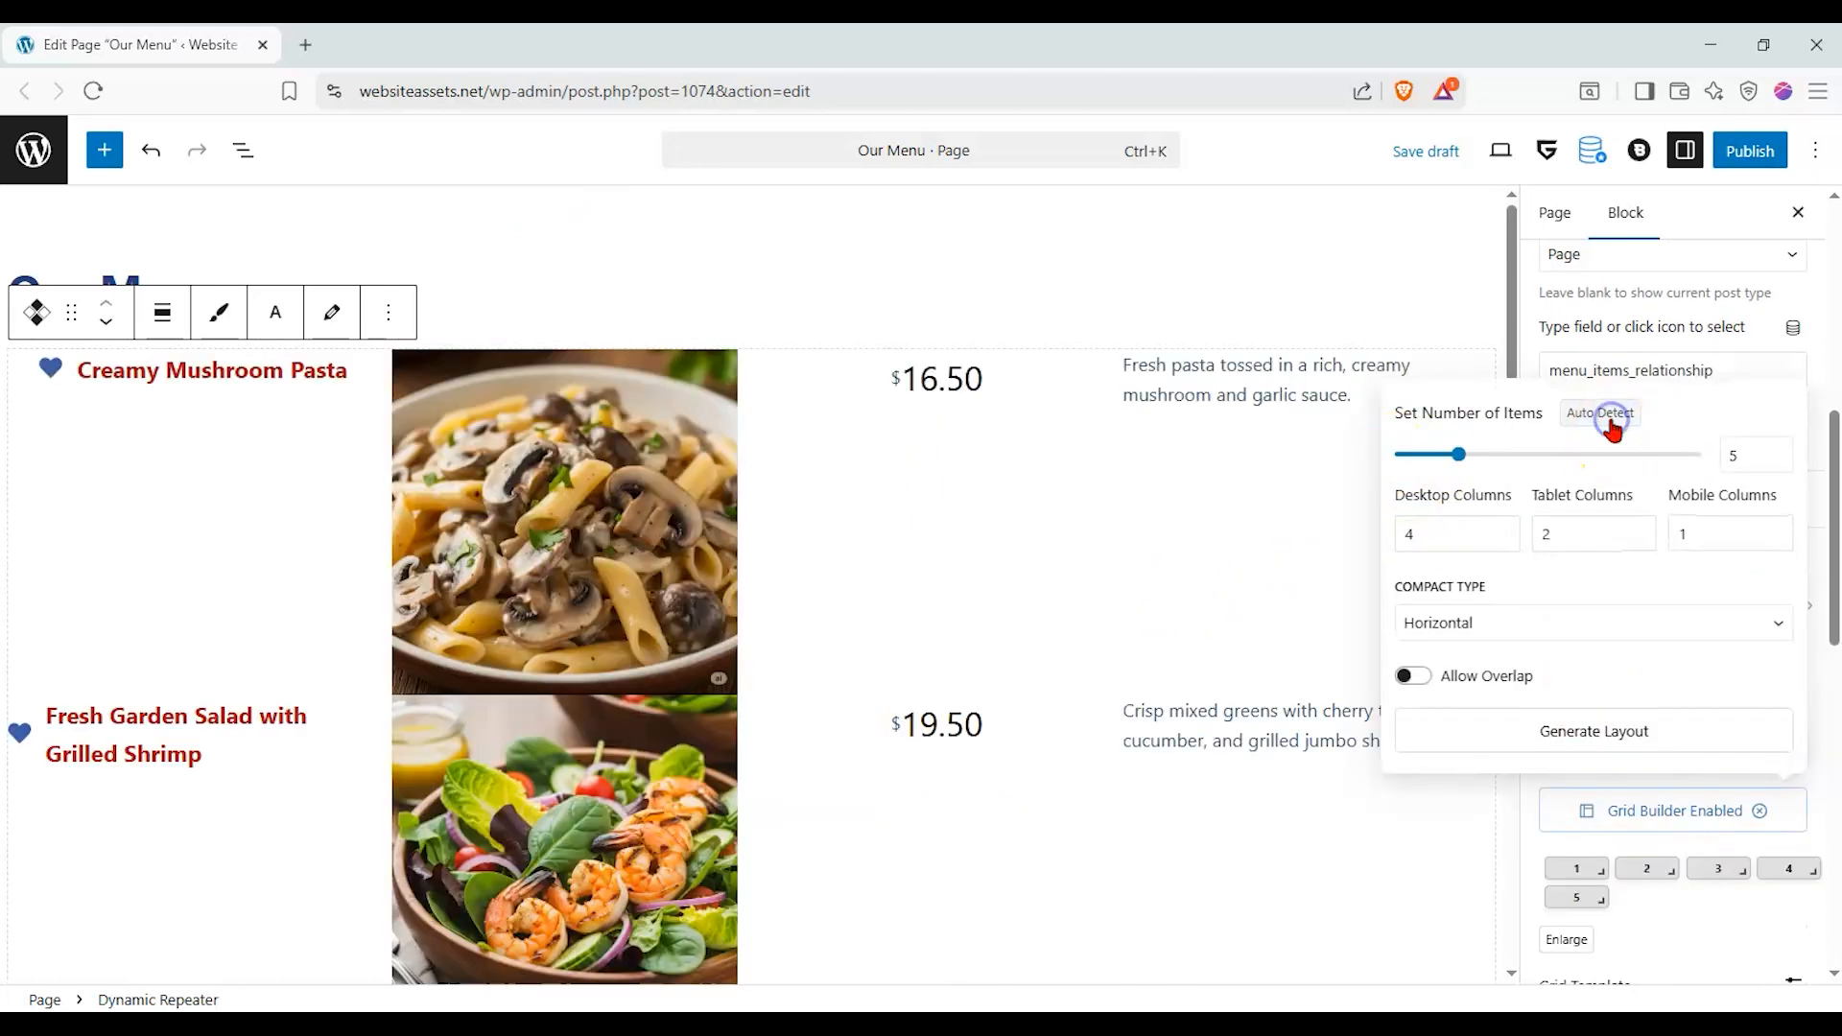
drag(1459, 457, 1459, 455)
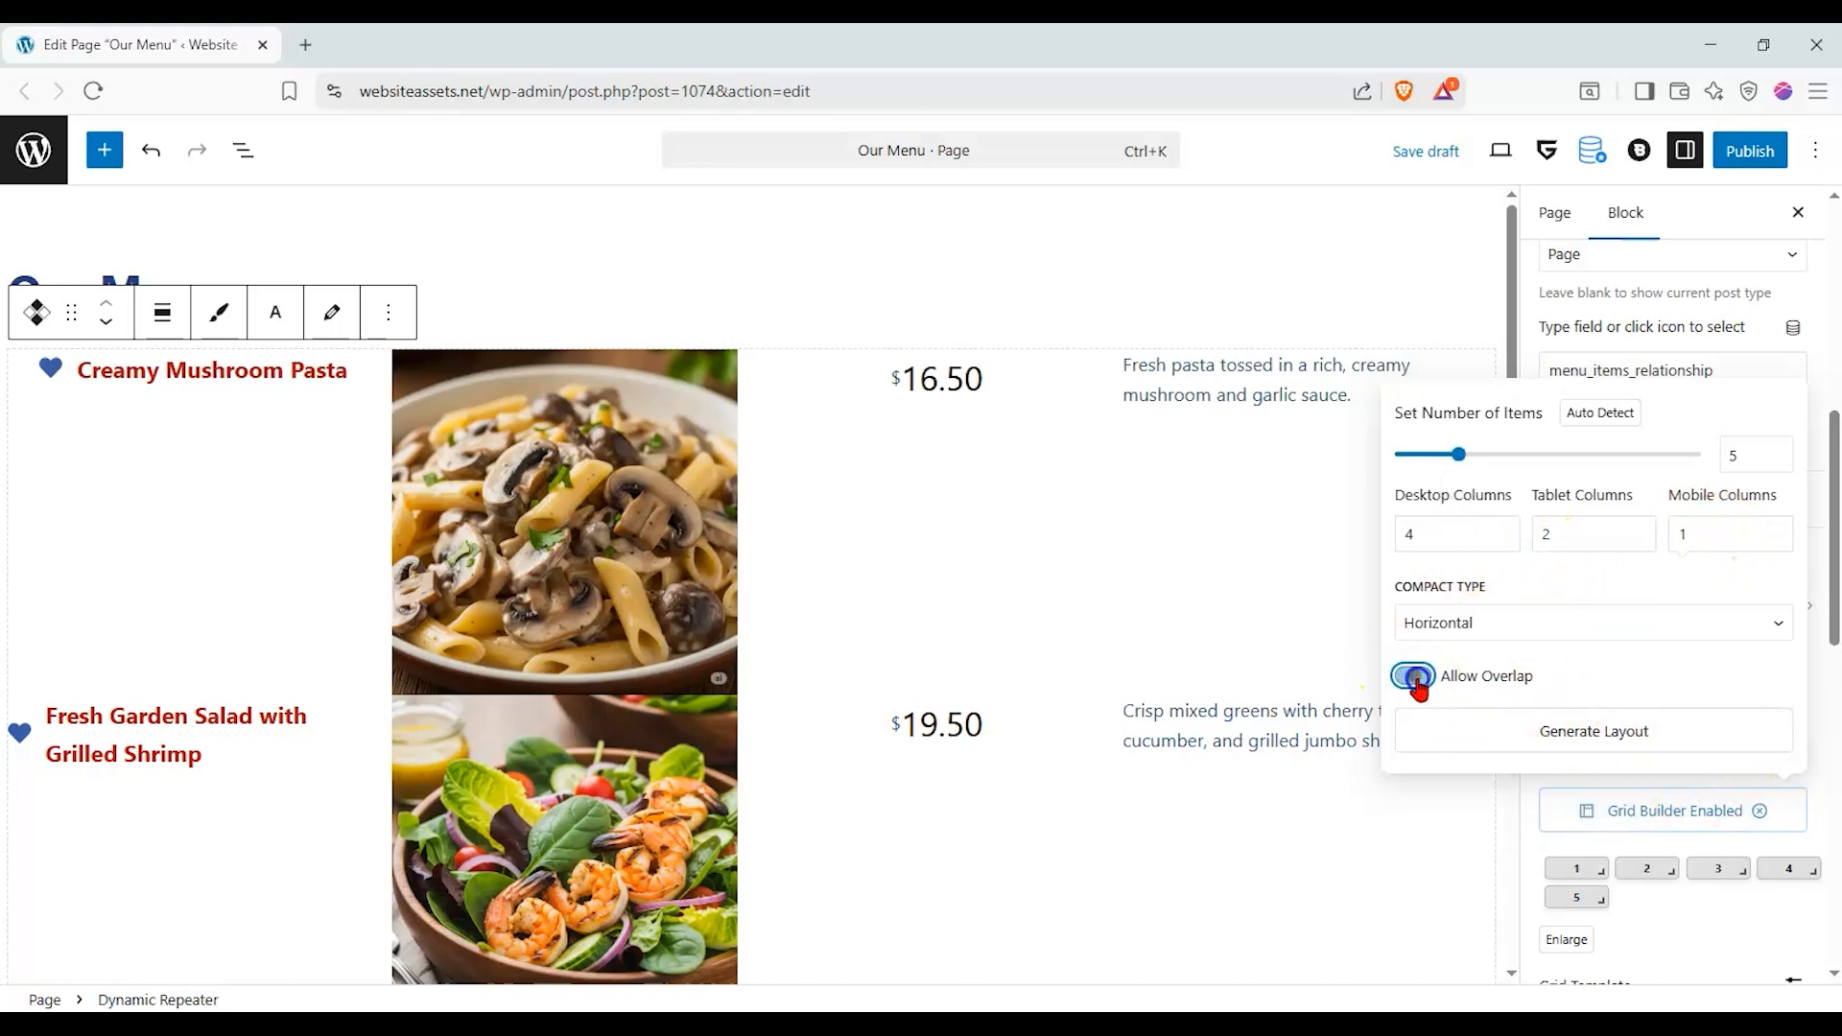
- Check the Compact Type choices, keep Horizontal, and generate the layout with 4 desktop, 2 tablet and 1 mobile columns
click(1540, 635)
click(1538, 629)
click(1751, 630)
click(1788, 626)
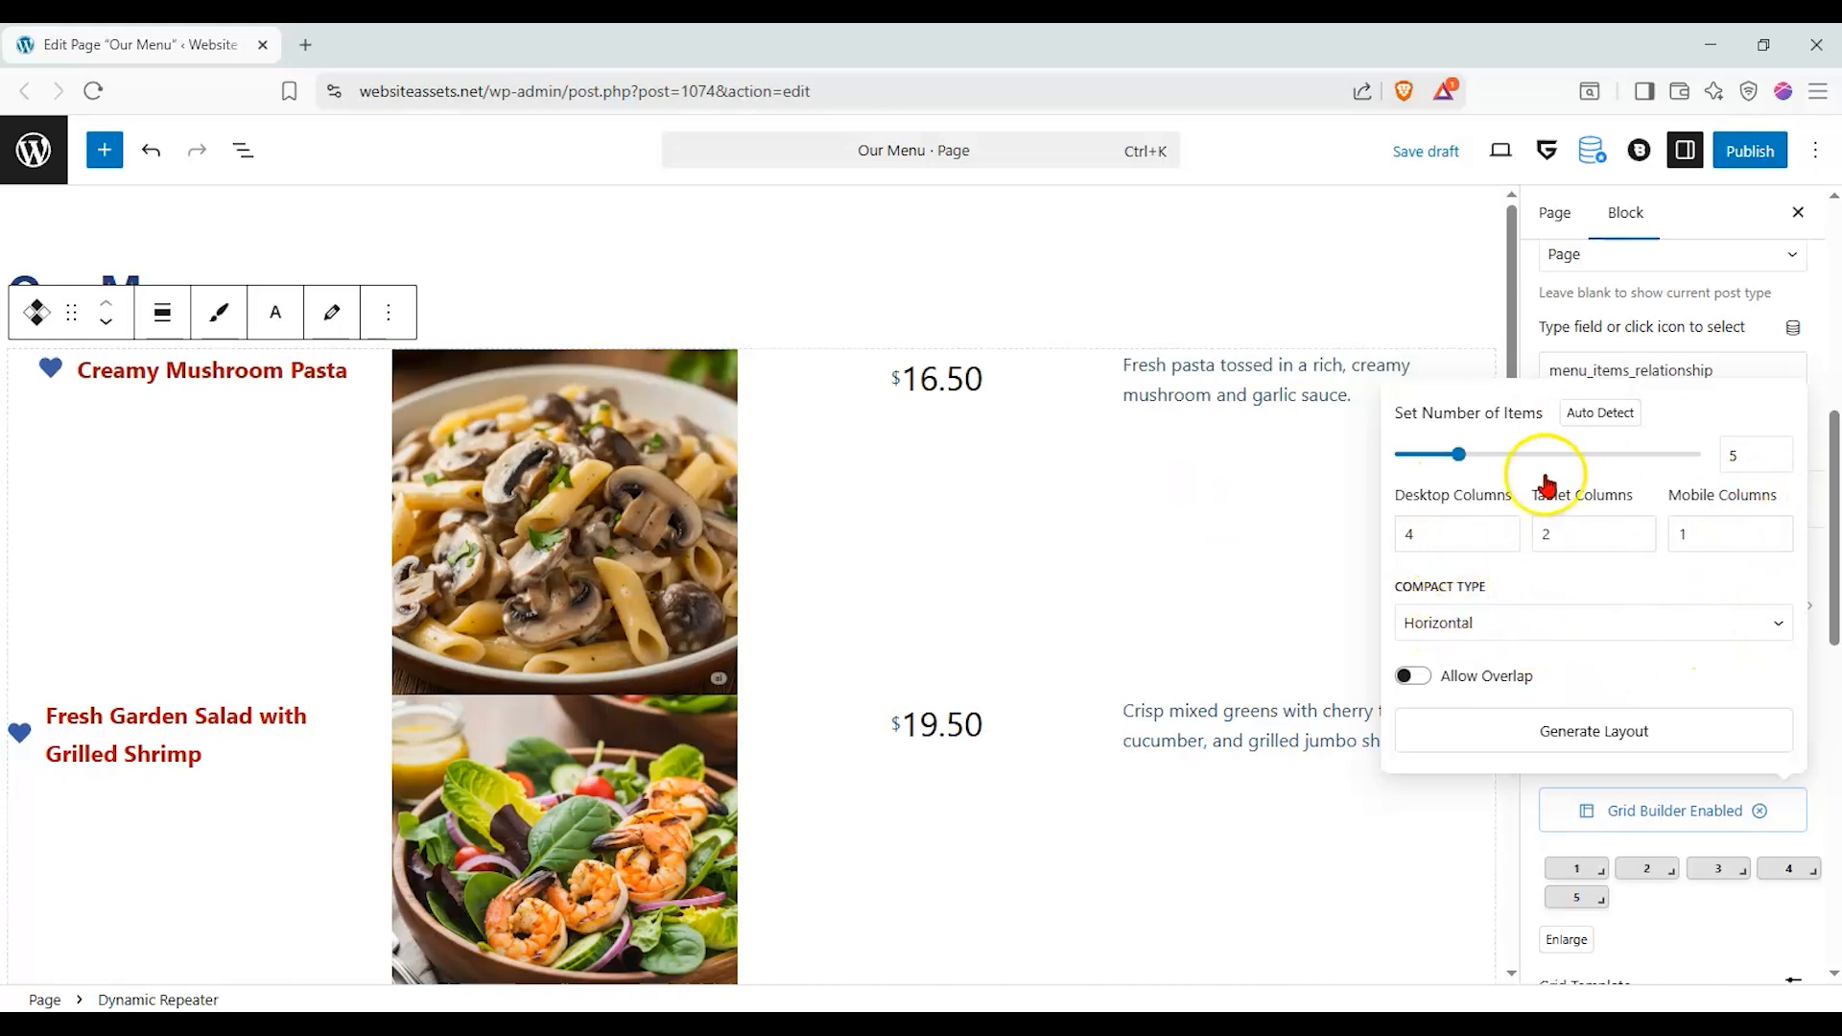
click(1633, 750)
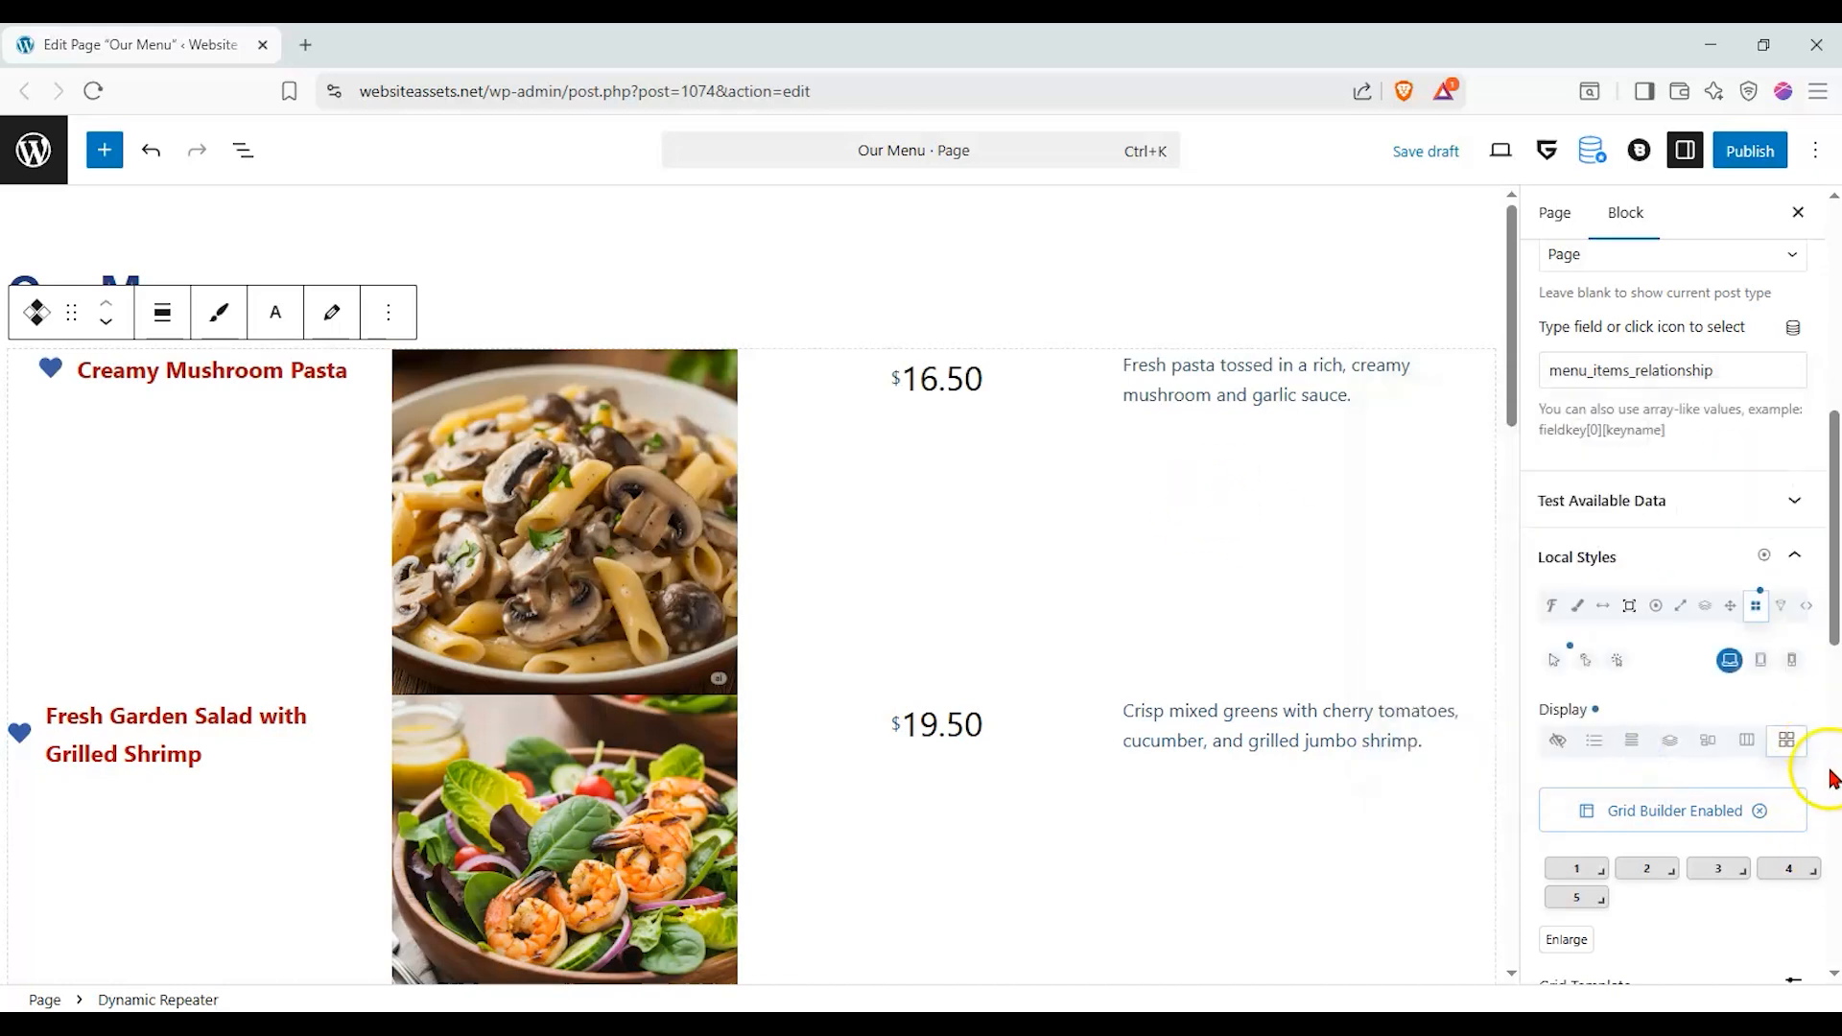
- Preview the menu grid at tablet and mobile sizes and inspect how the dishes stack
click(1763, 659)
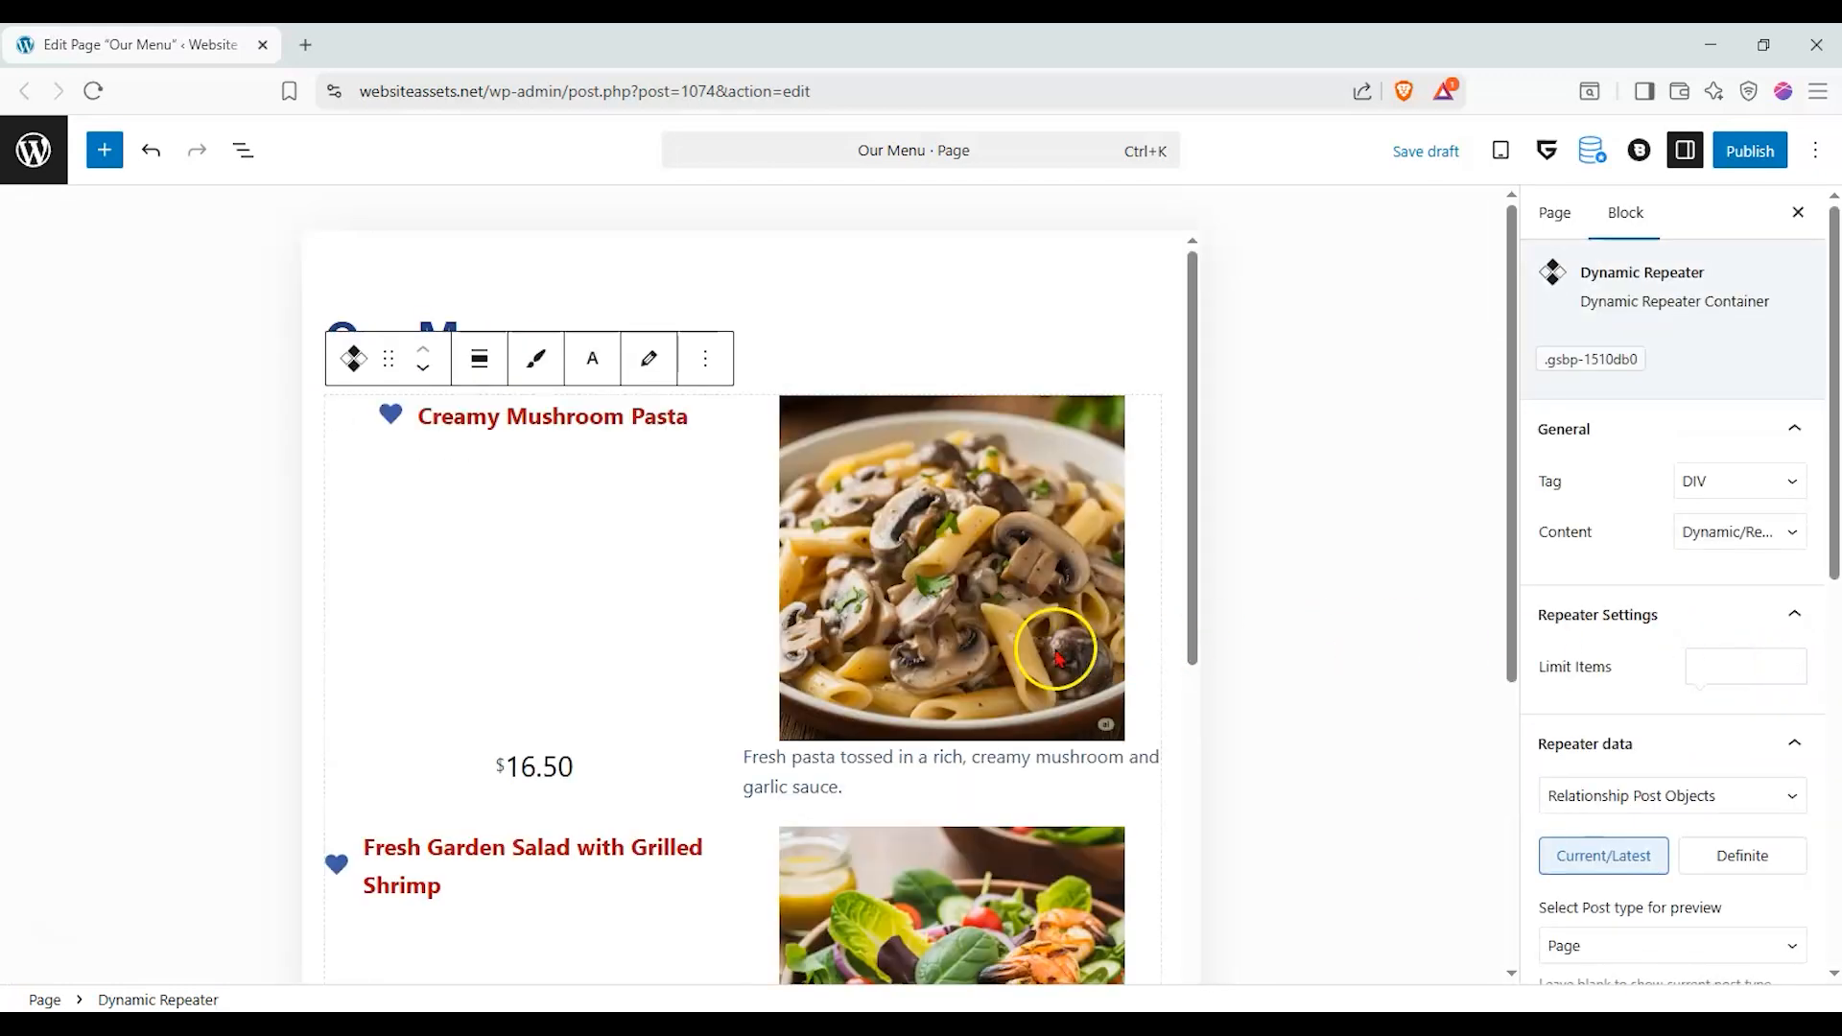
scroll(1058, 646, down, 1)
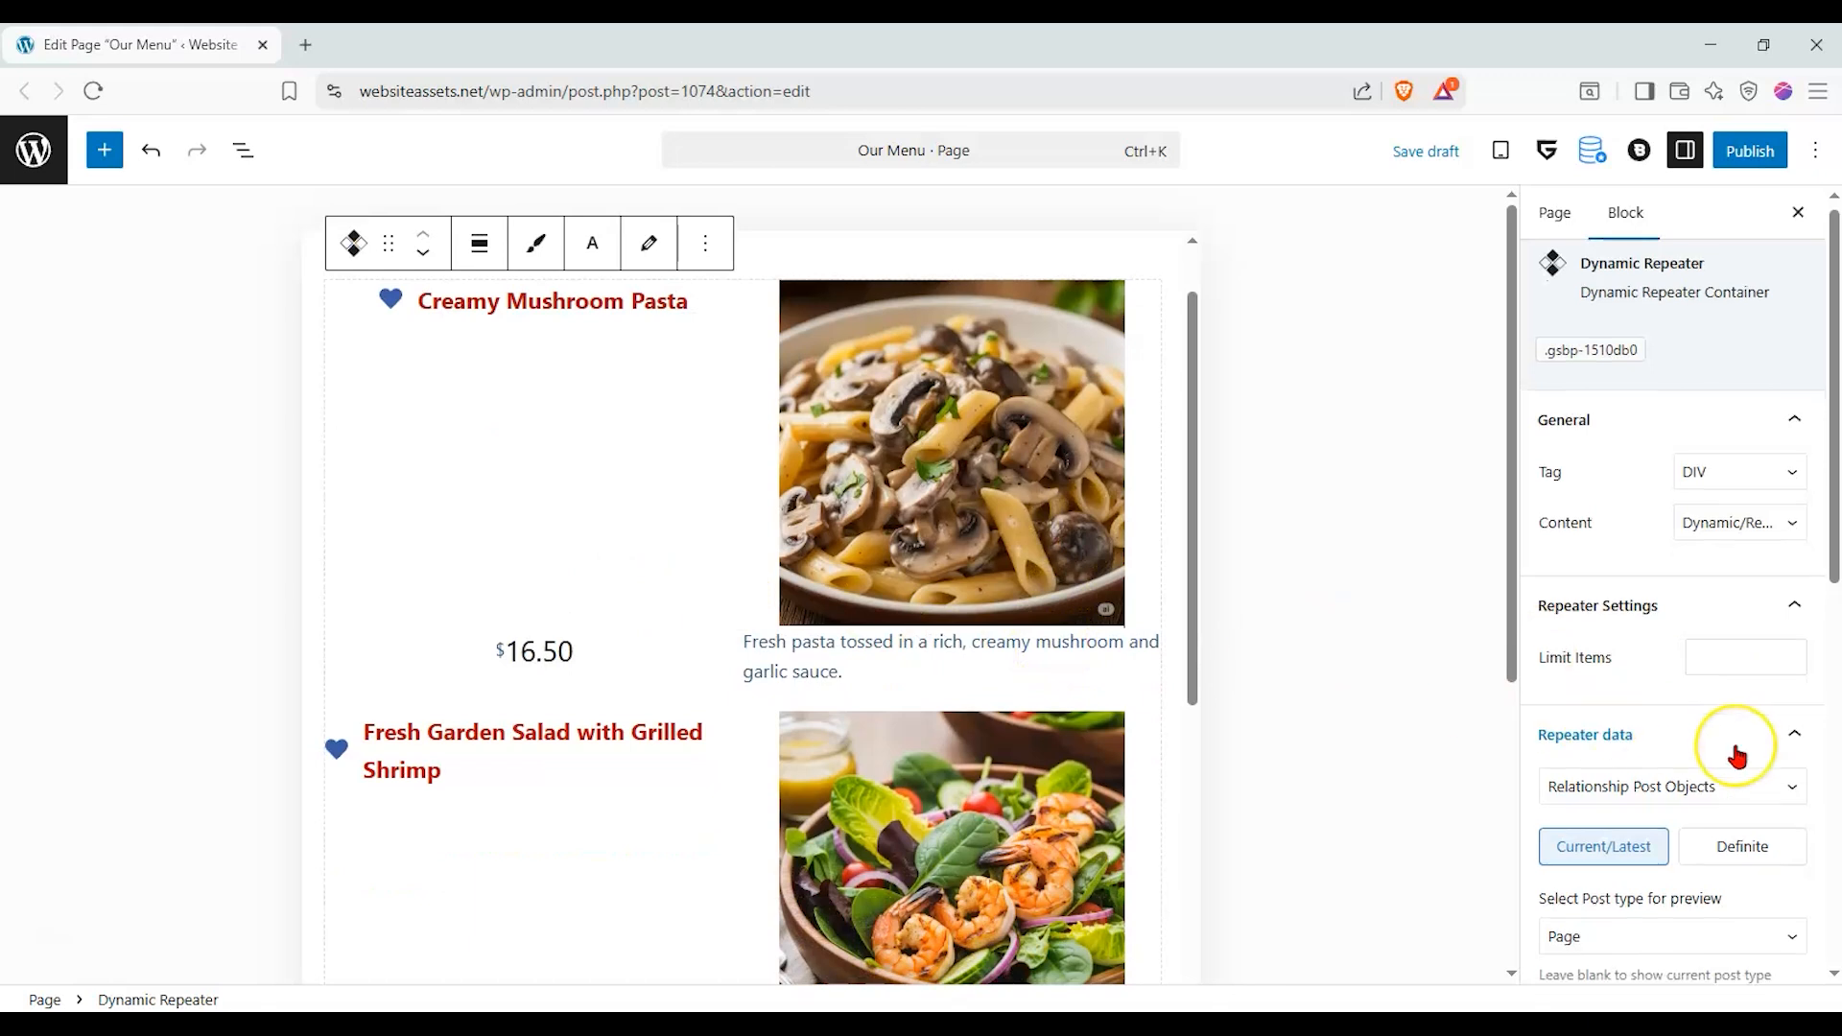
scroll(1735, 748, down, 6)
click(1756, 720)
click(1792, 779)
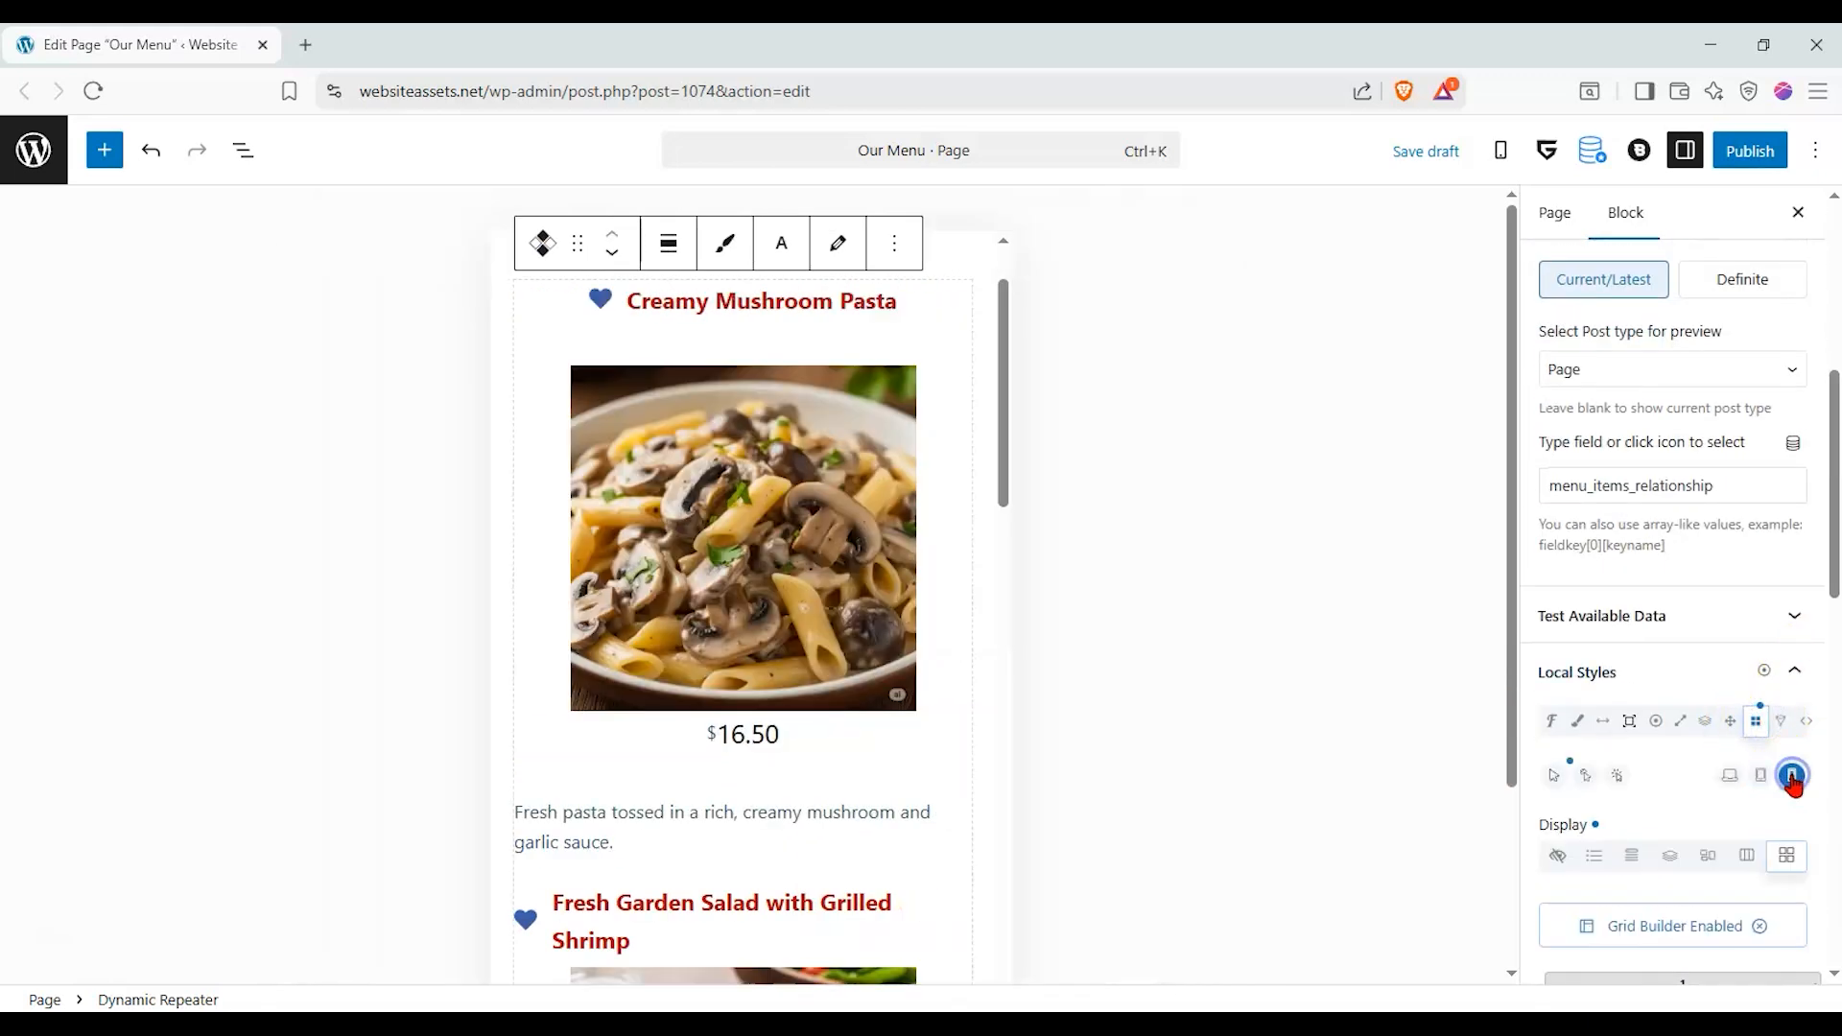
scroll(806, 637, up, 1)
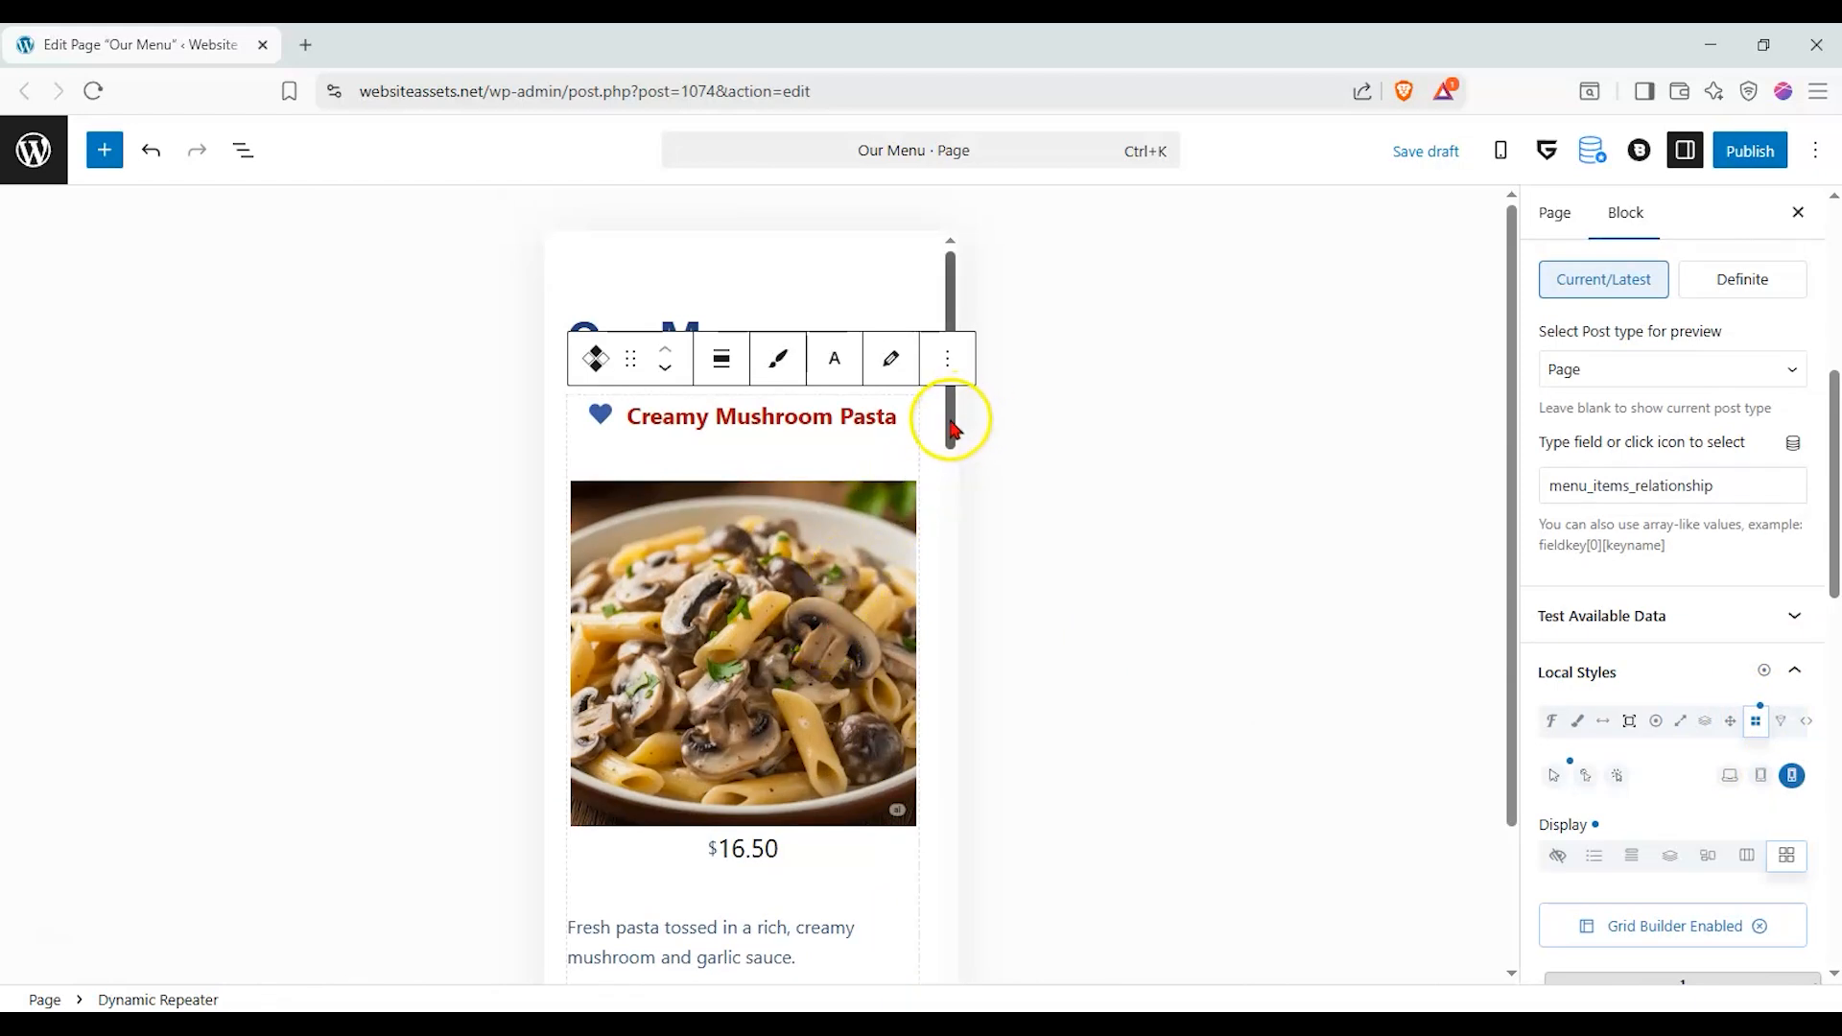
drag(949, 422, 953, 454)
click(863, 700)
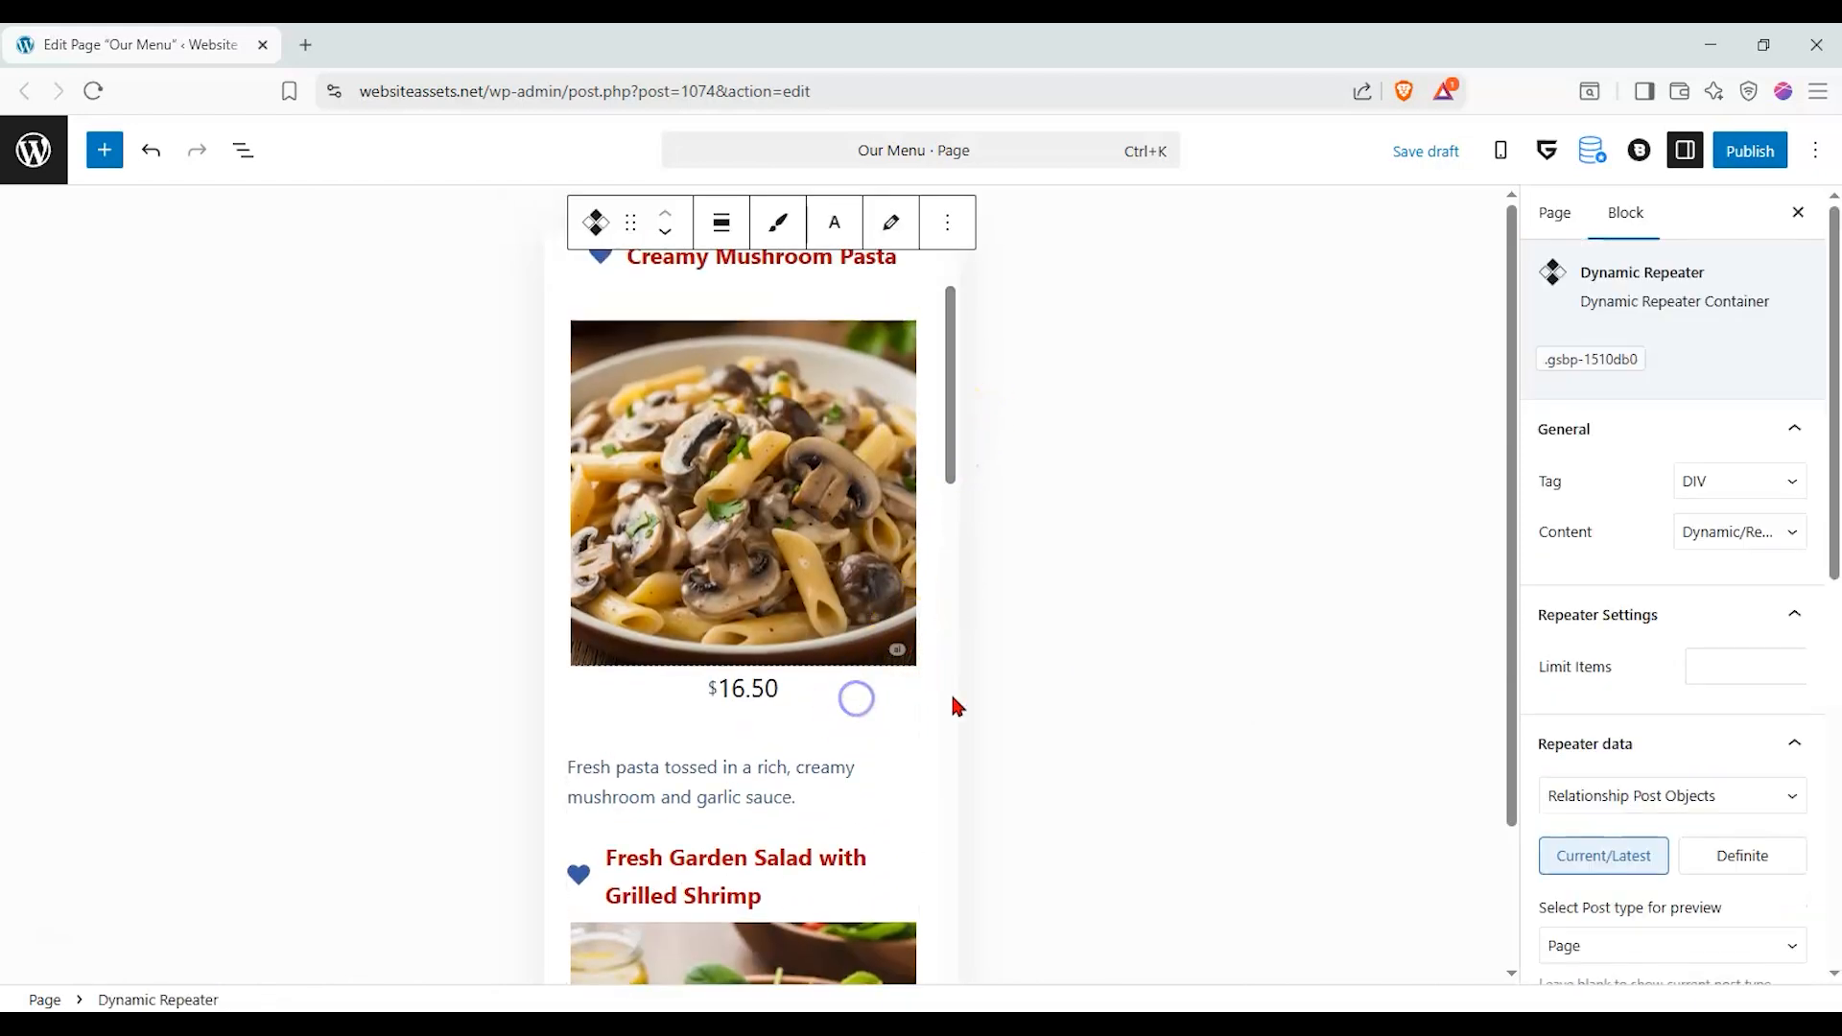
- Reopen the repeater's layout styles and return the preview to desktop size
scroll(1796, 801, down, 2)
click(1792, 796)
click(1793, 797)
scroll(1781, 761, down, 3)
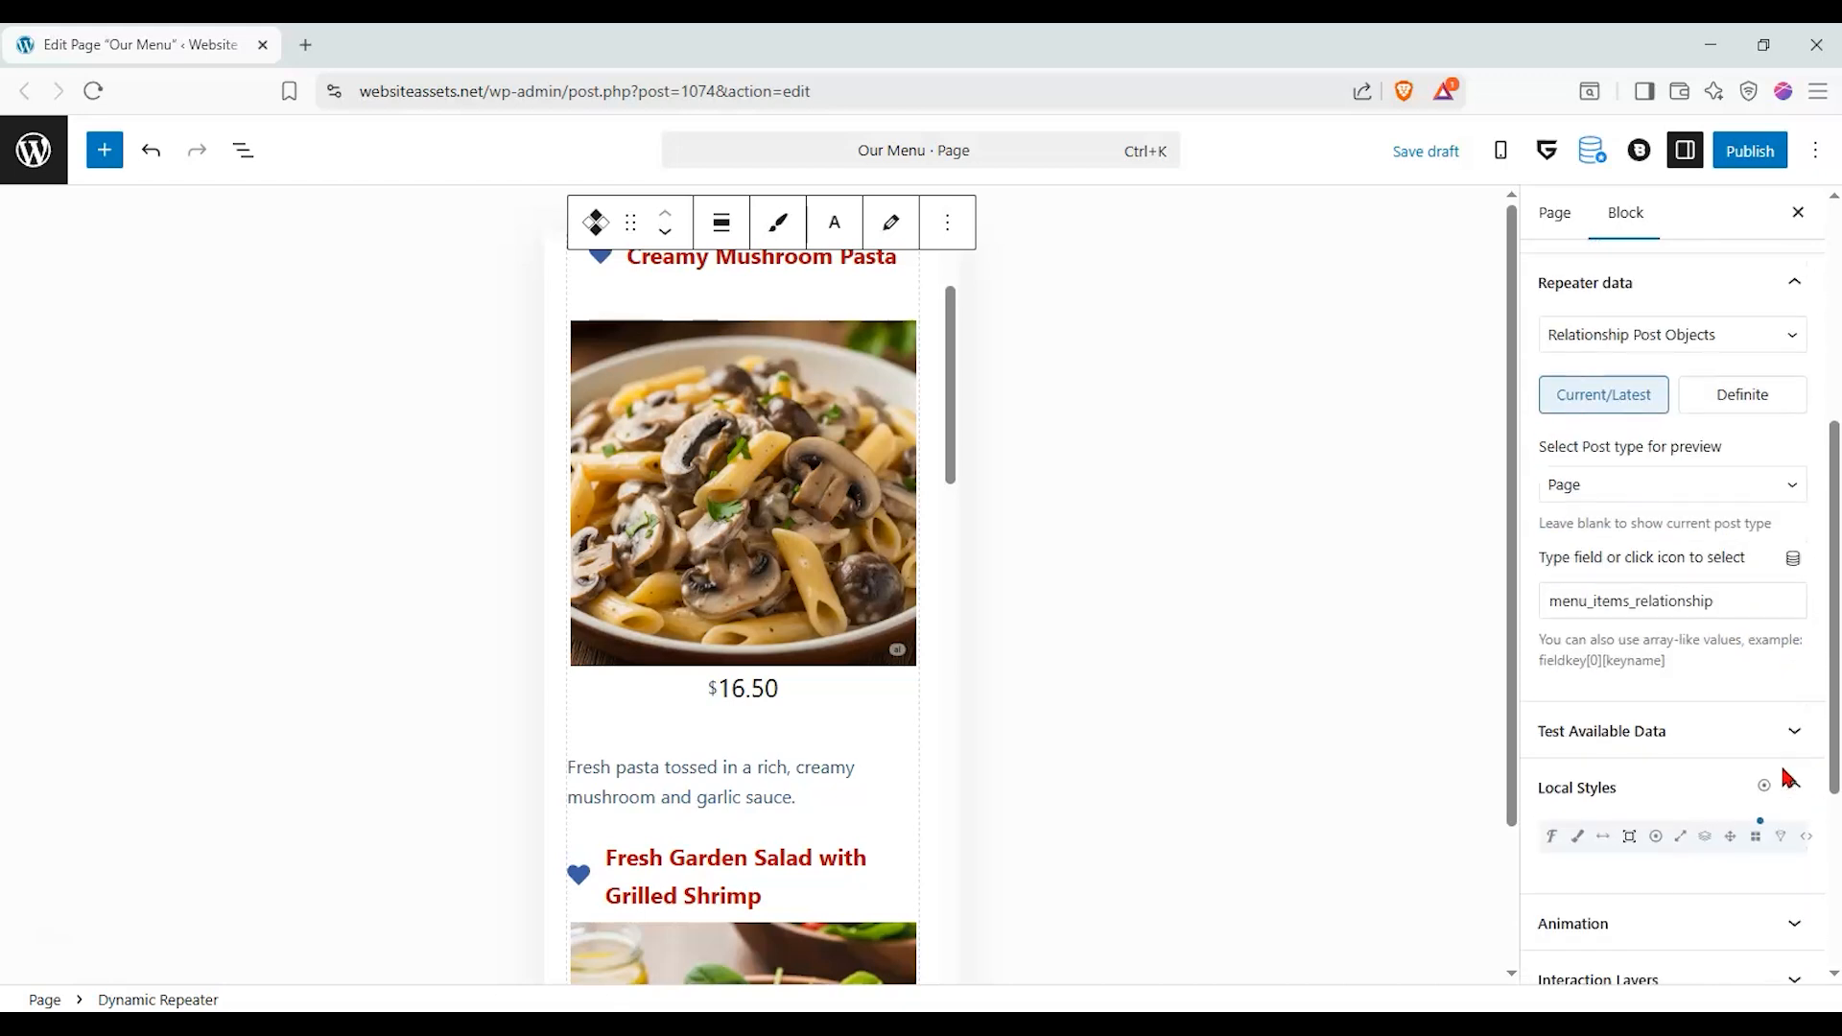
click(1748, 729)
click(1730, 772)
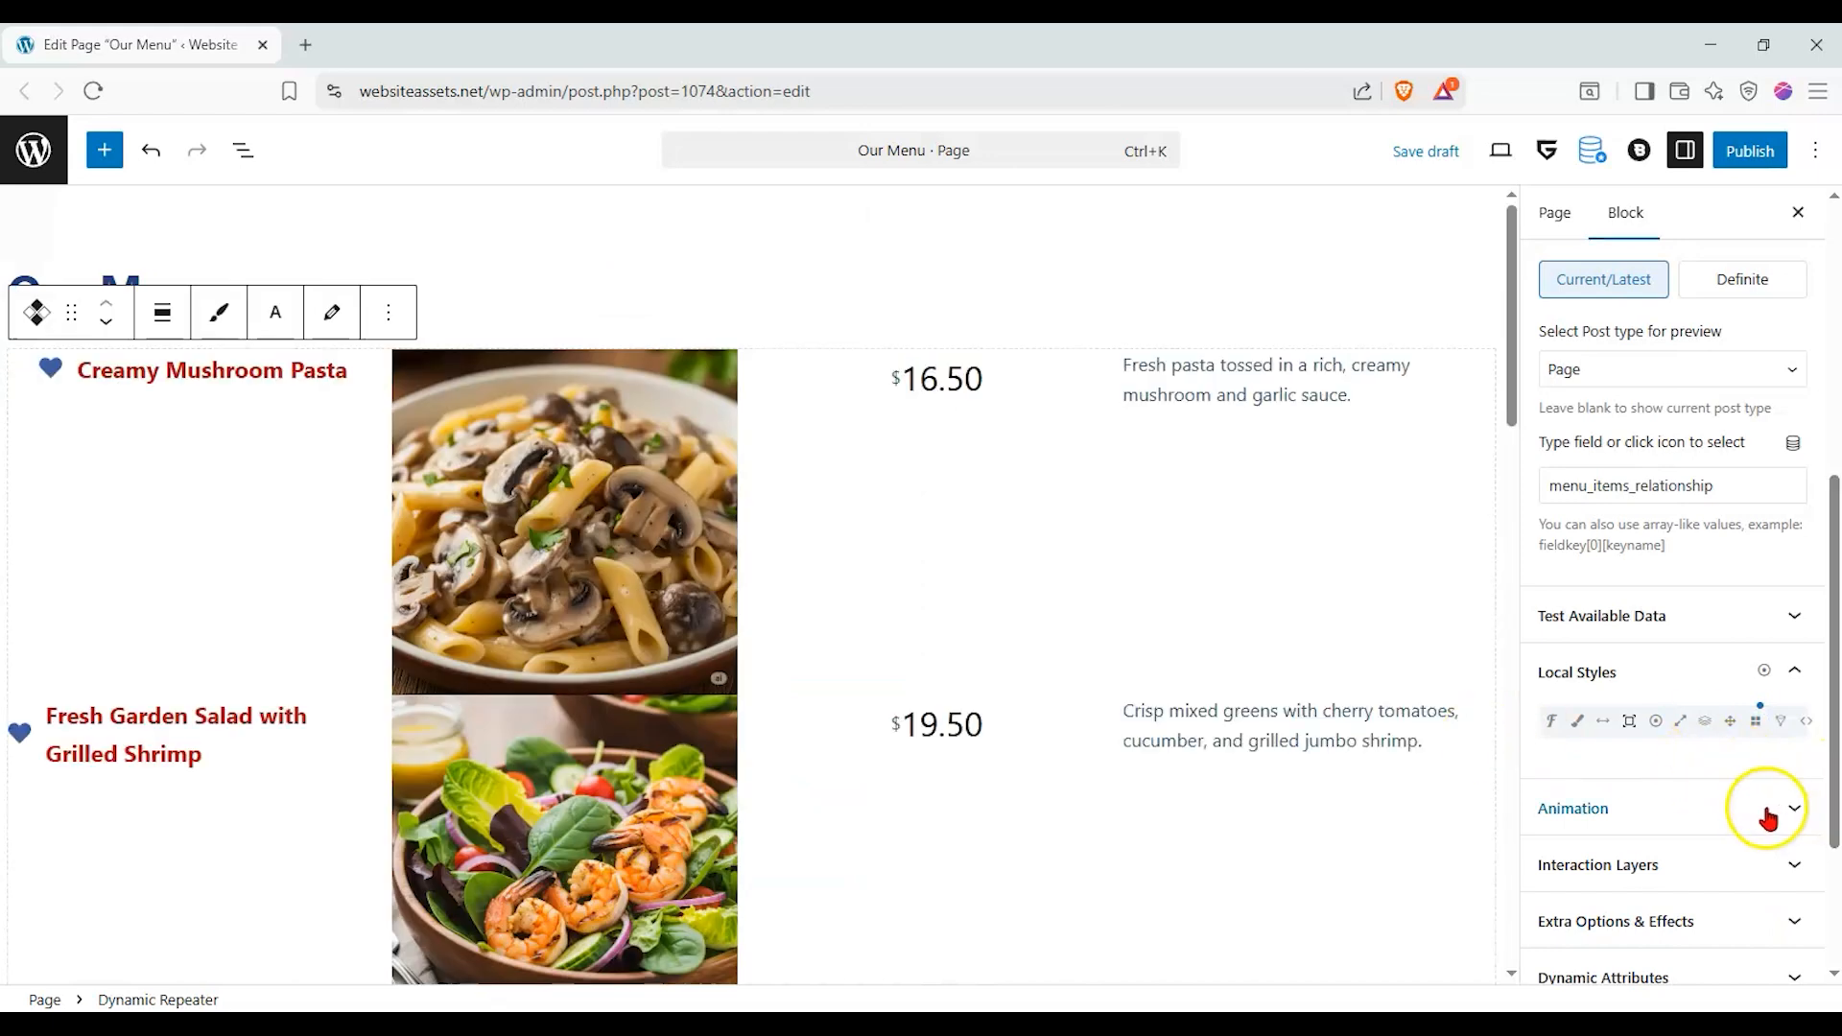
- Examine the repeater's desktop layout settings, including the extra Grid Template options
click(1755, 723)
scroll(1730, 784, down, 1)
scroll(1730, 785, down, 8)
scroll(1662, 705, down, 2)
scroll(1673, 703, up, 7)
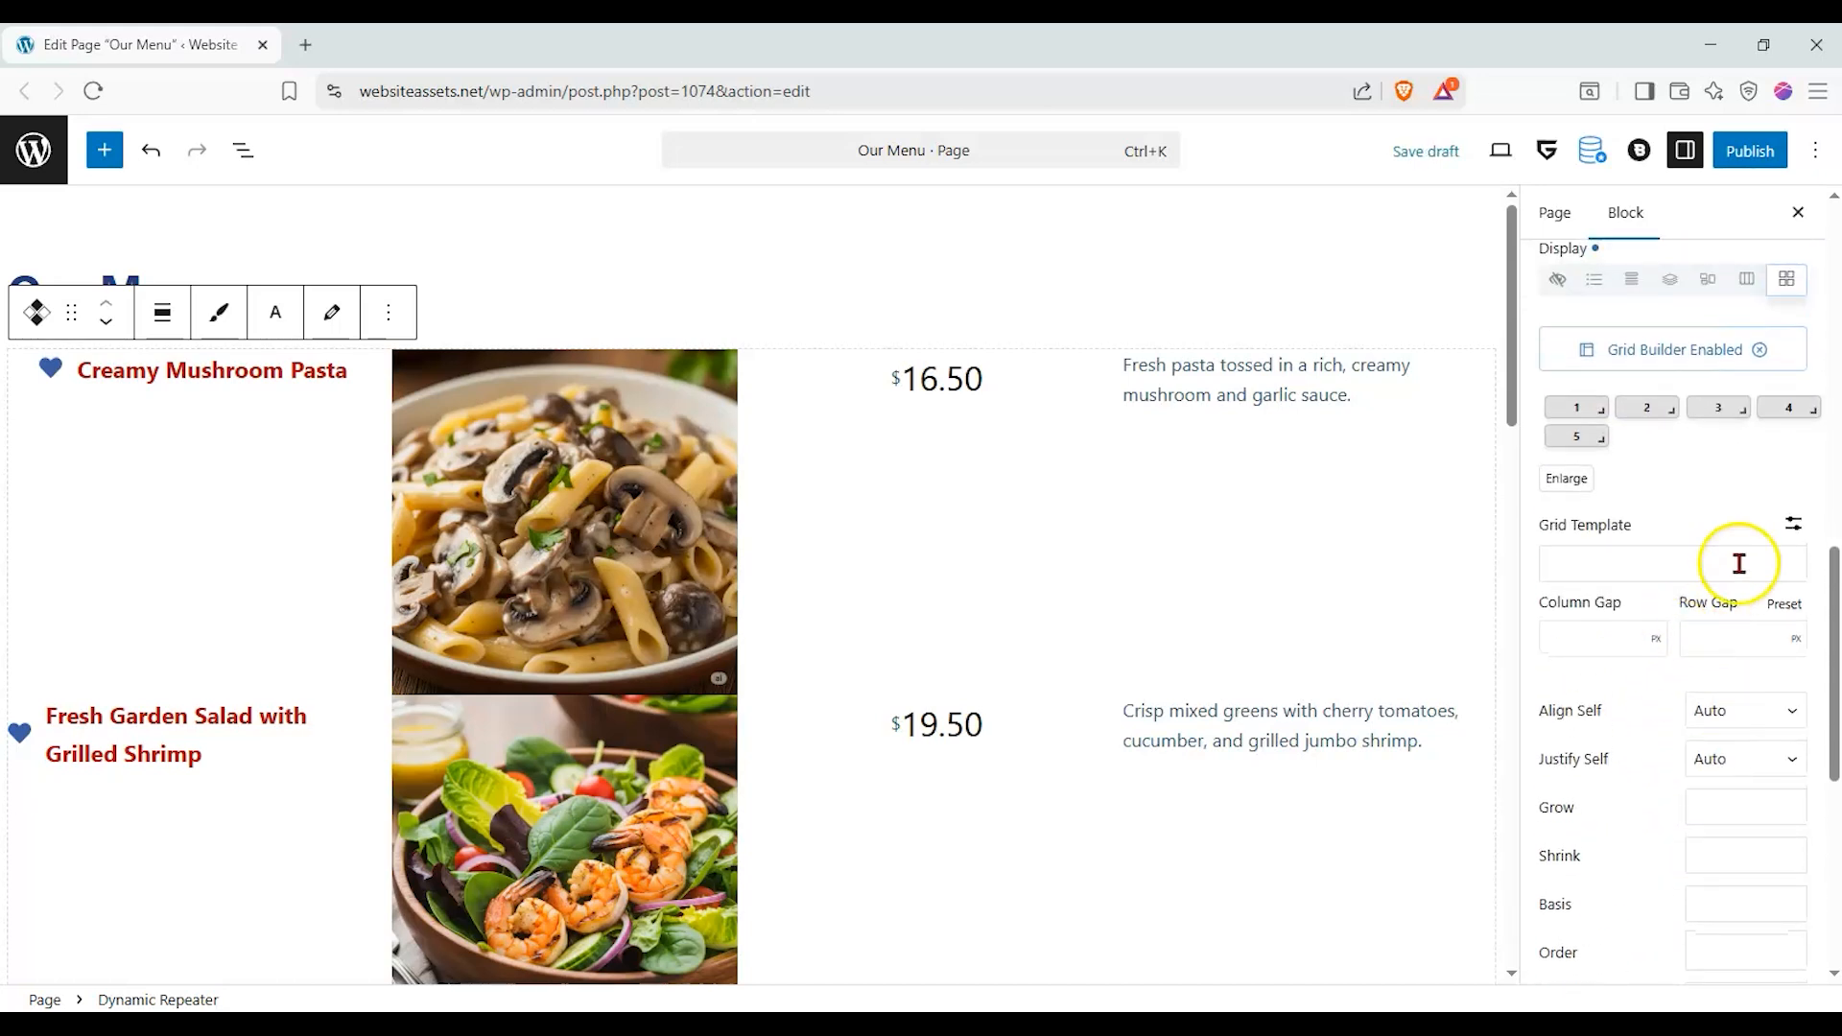
click(1793, 524)
click(1793, 524)
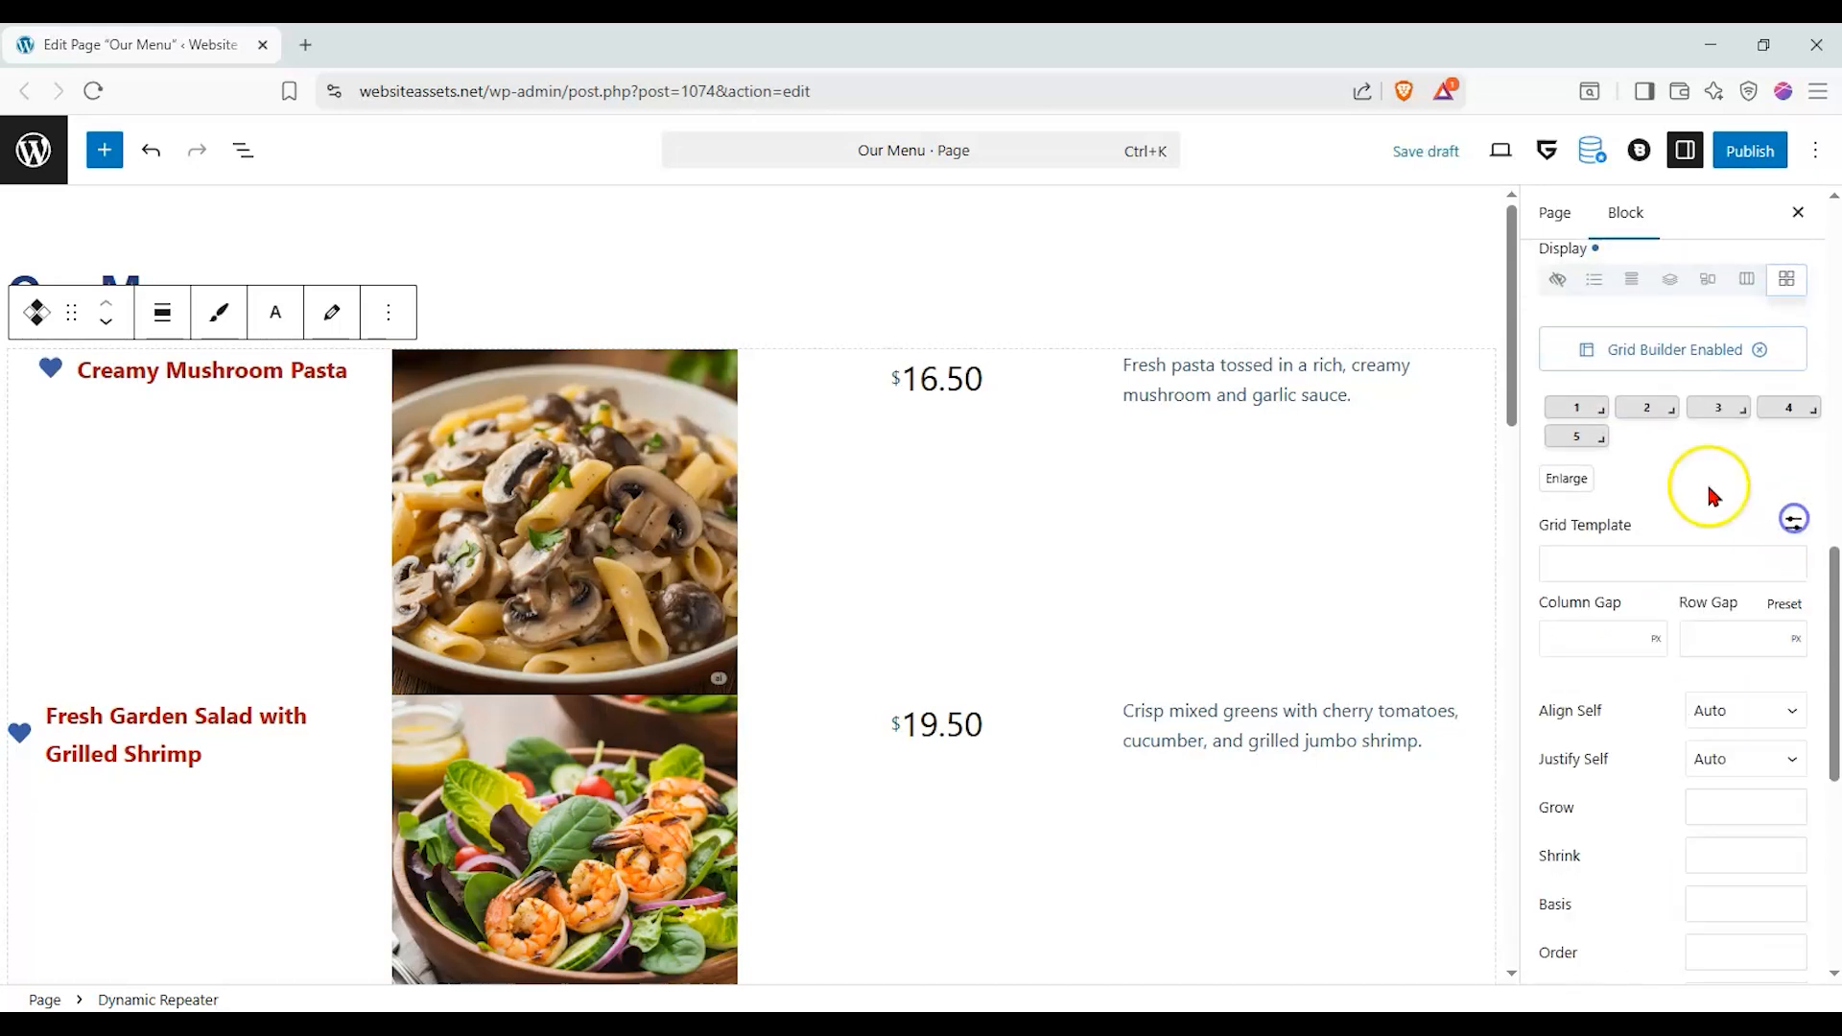
- Swap items 1 and 2 in the enlarged Grid Builder so the first dish's image precedes its name
click(1571, 478)
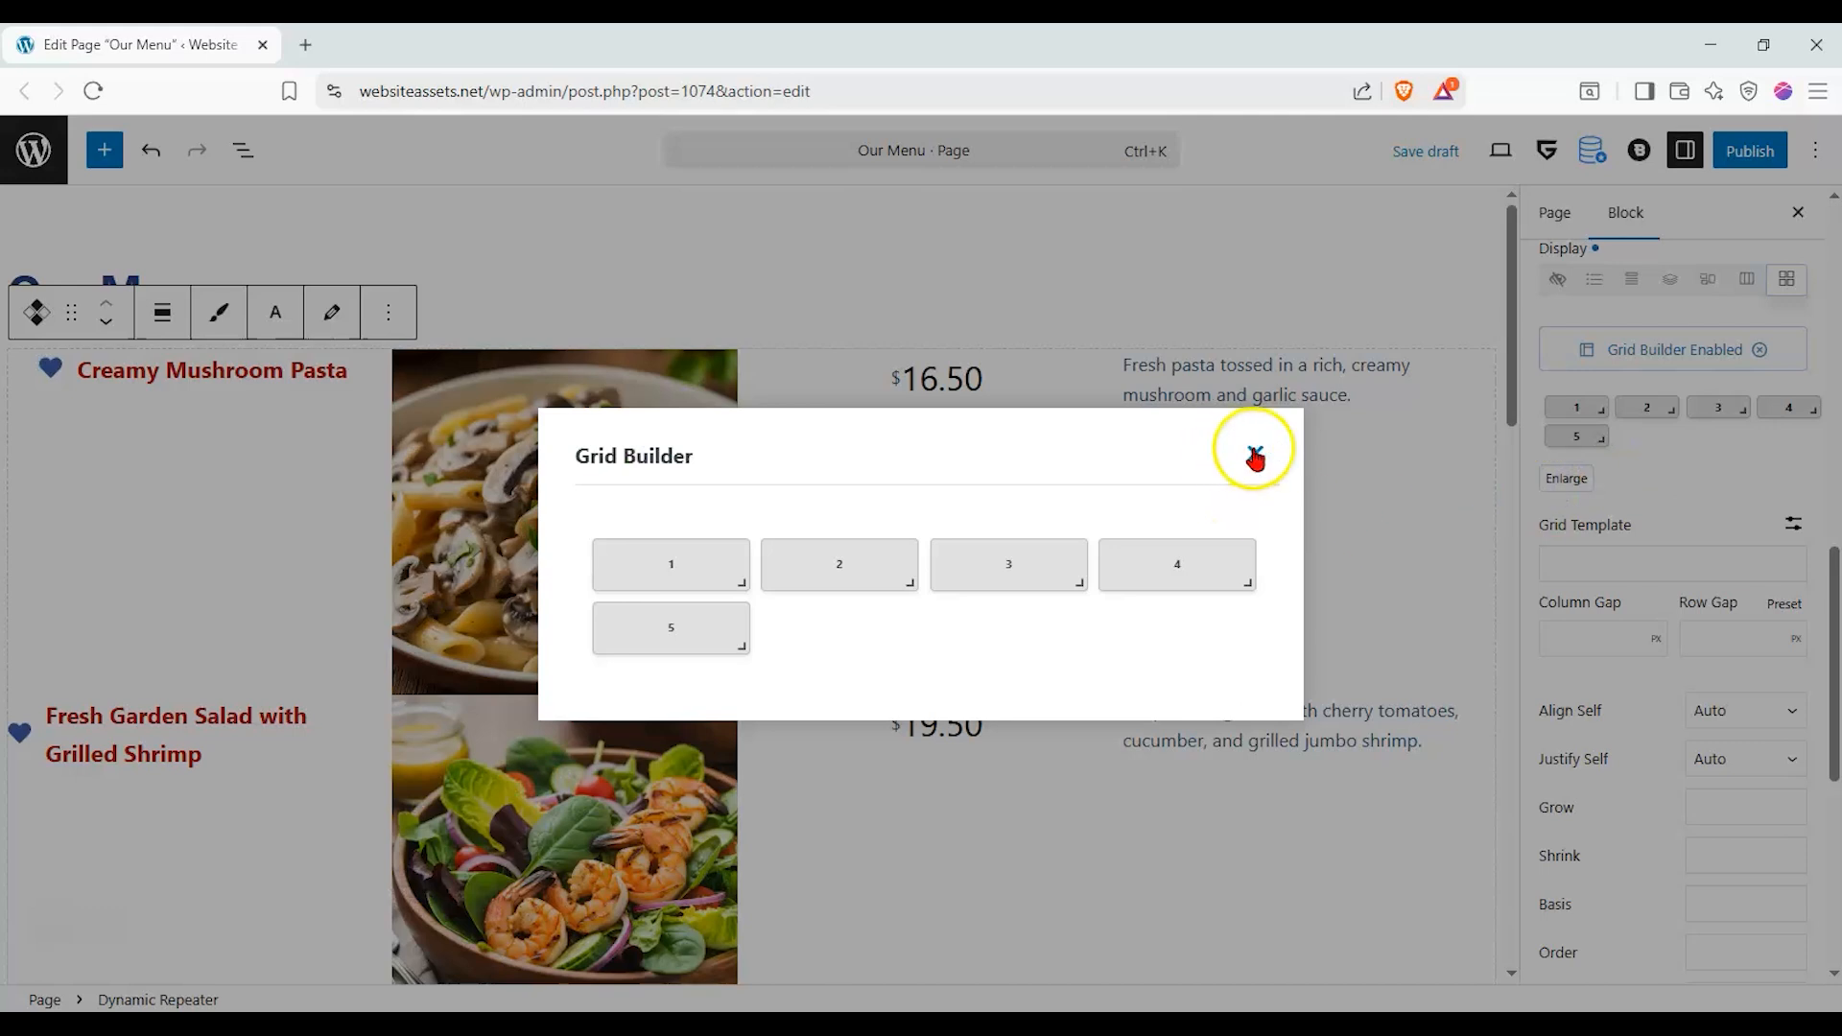
mouse_move(1192, 566)
mouse_down()
mouse_move(1007, 538)
mouse_move(1193, 565)
mouse_up()
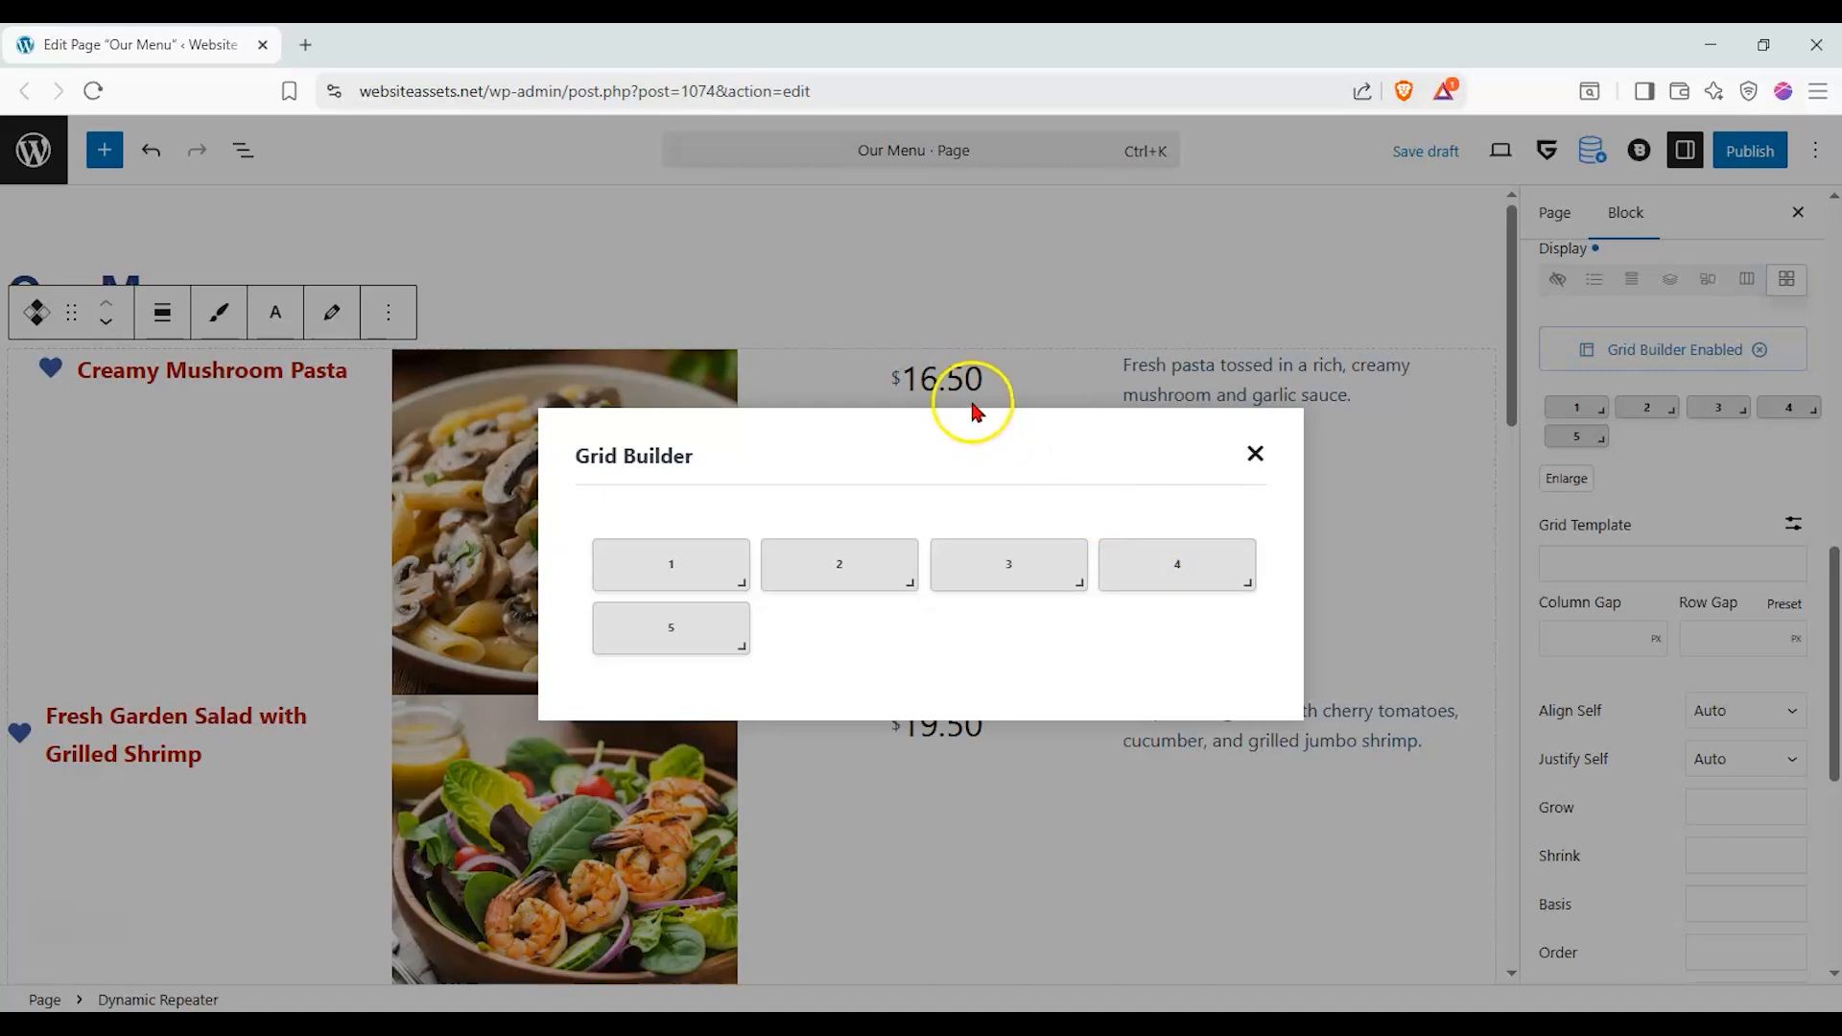
mouse_move(1156, 566)
mouse_down()
mouse_move(969, 563)
mouse_move(1177, 548)
mouse_up()
drag(754, 562, 688, 568)
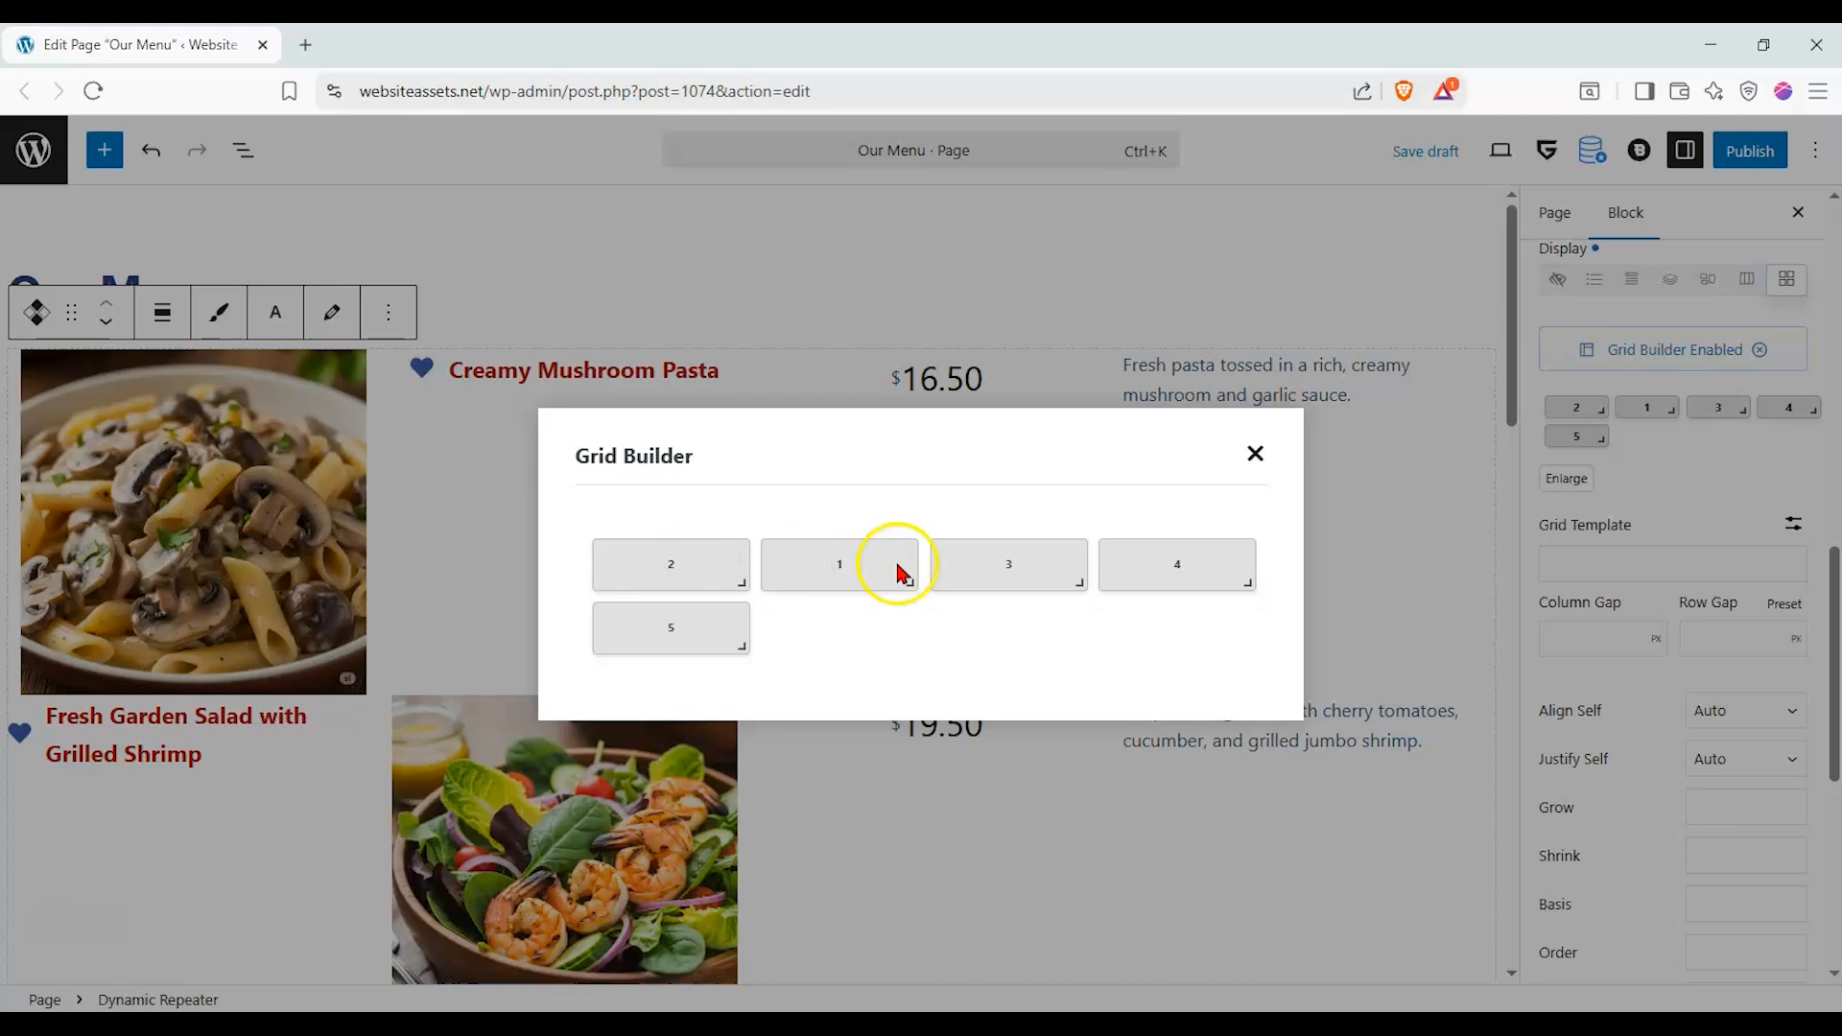
click(1255, 454)
- Reduce the Grid Builder's number of items to four
scroll(1631, 441, up, 2)
click(1710, 480)
click(1448, 575)
drag(1442, 576, 1435, 574)
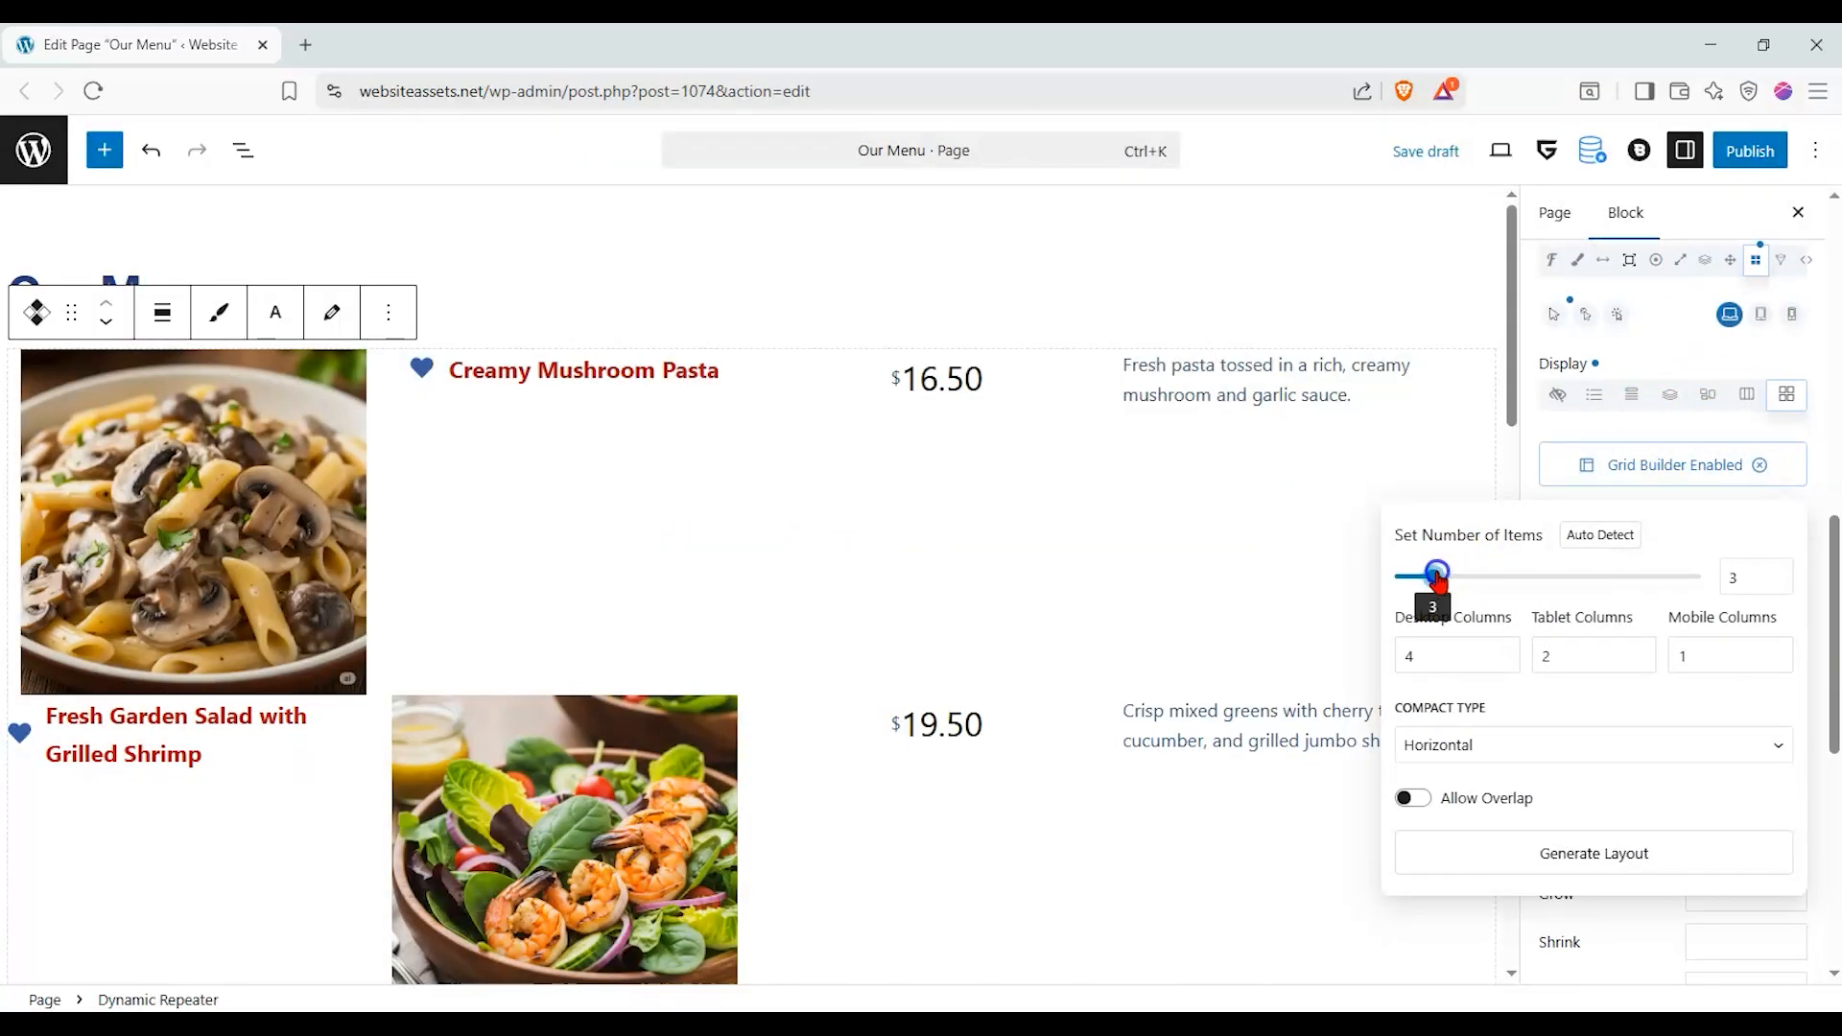
click(1714, 493)
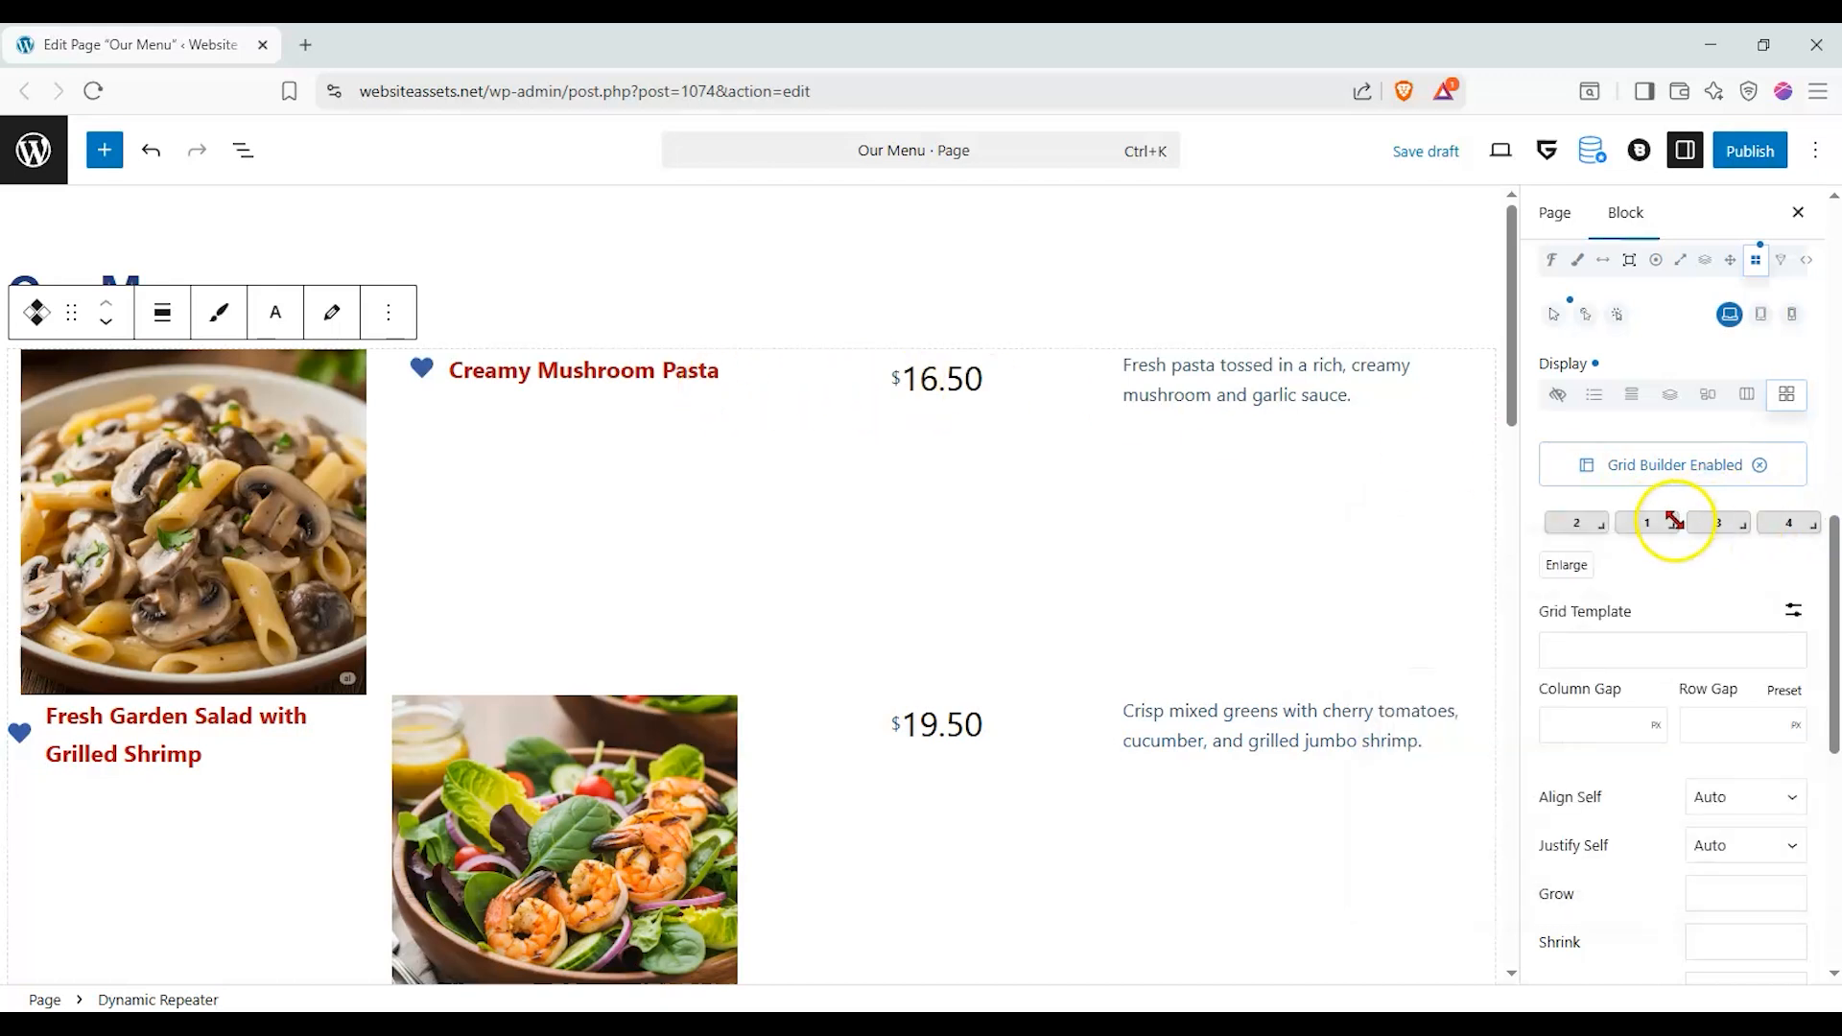
- Set the grid's row gap to the Small preset with a column gap of 0px
scroll(1729, 619, down, 4)
scroll(1718, 647, up, 4)
scroll(1706, 531, up, 2)
scroll(1718, 522, down, 6)
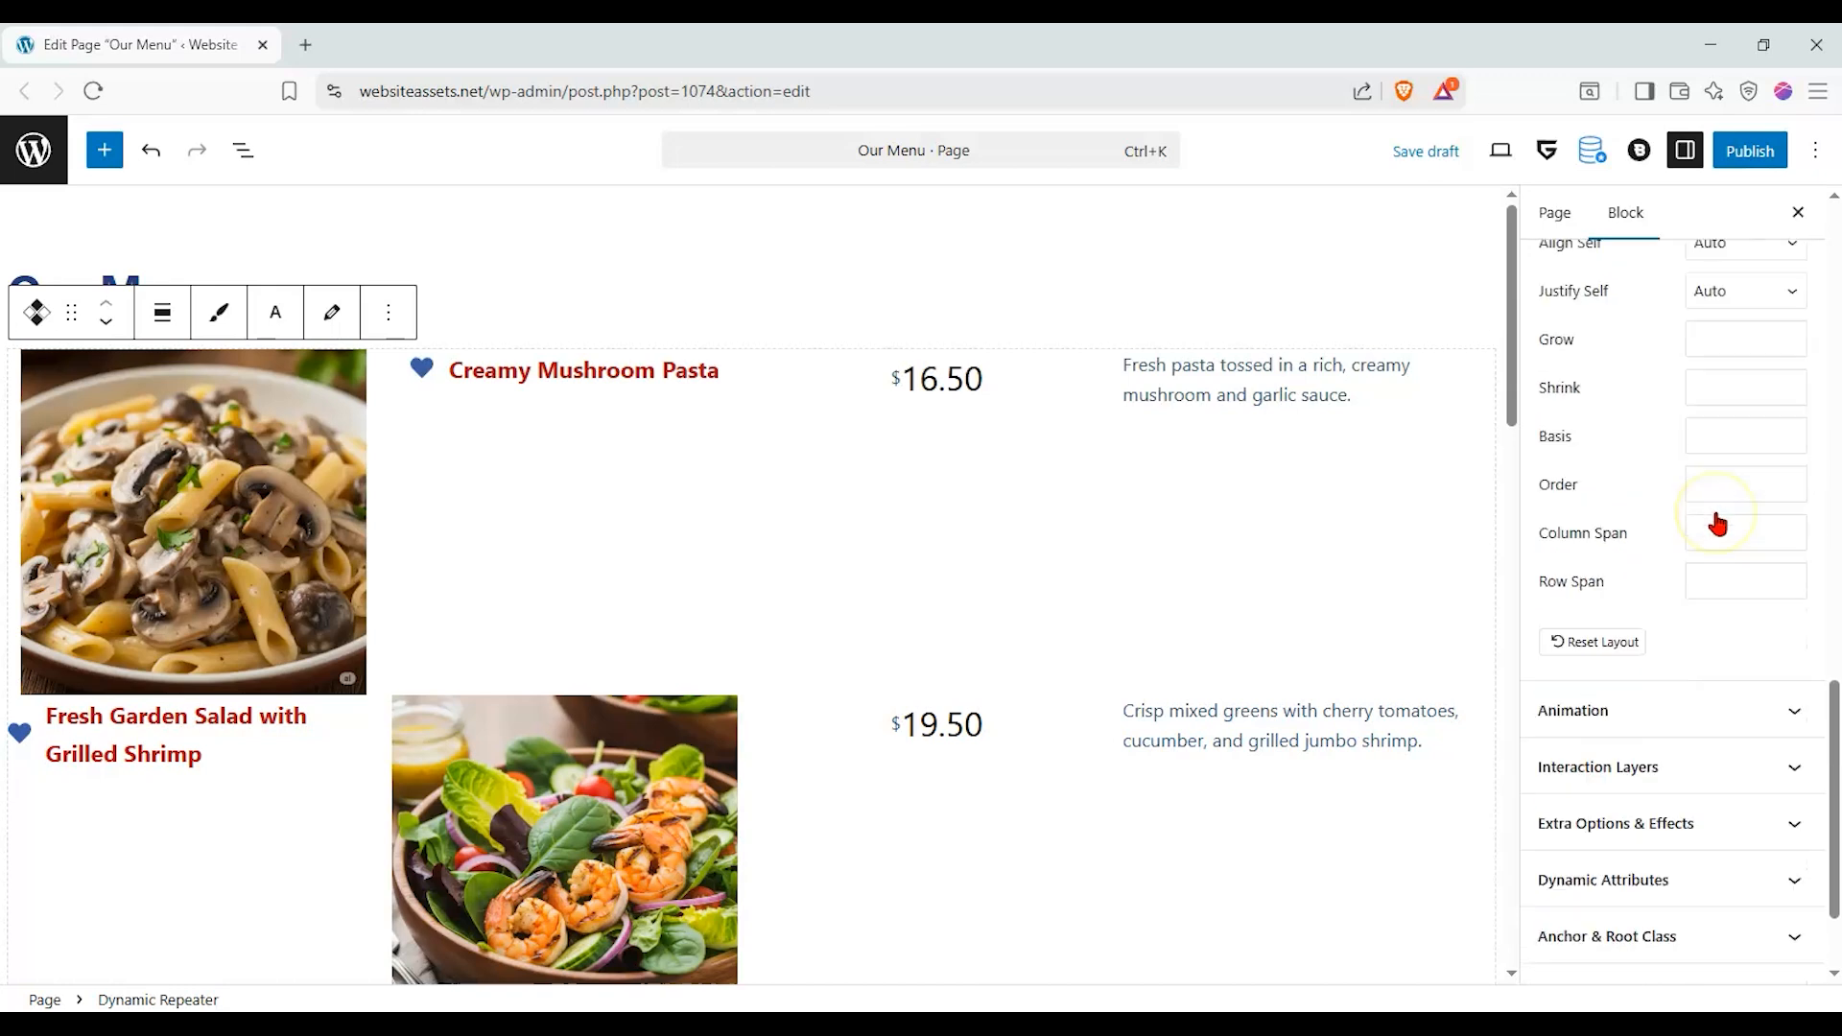
scroll(1713, 508, up, 7)
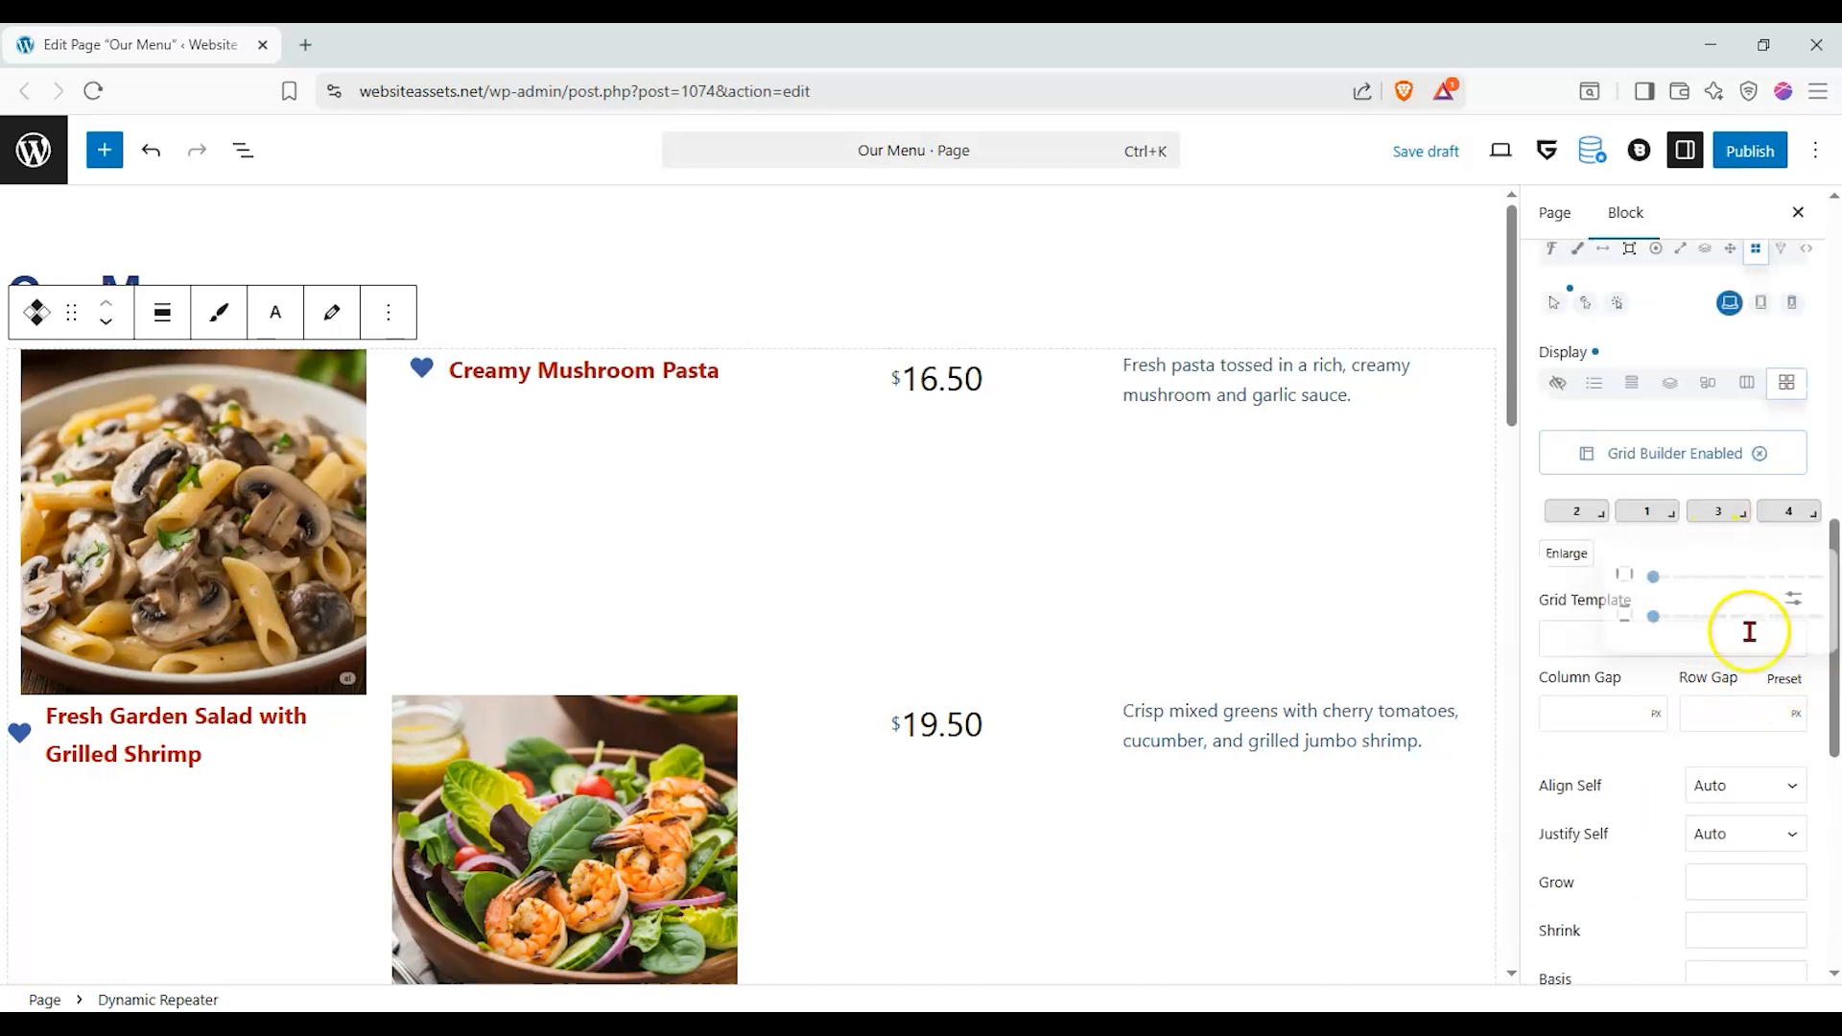
mouse_move(1774, 681)
drag(1640, 568, 1681, 611)
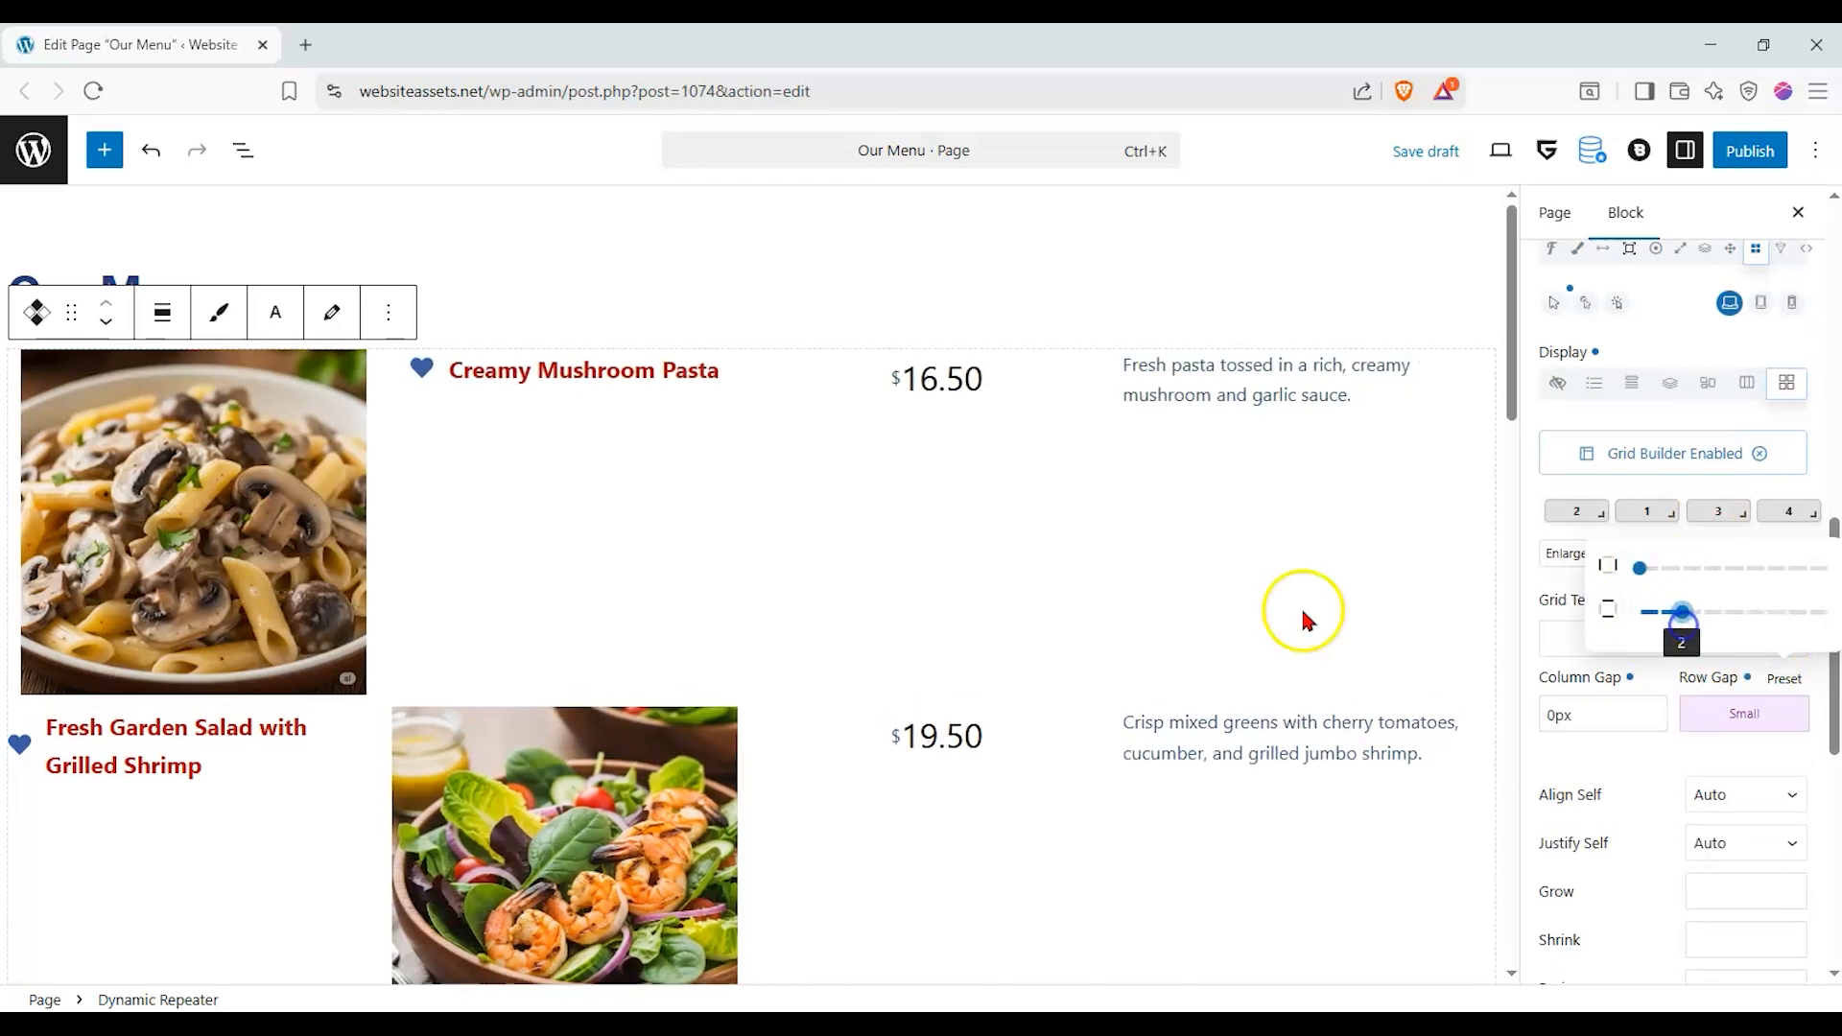
click(726, 469)
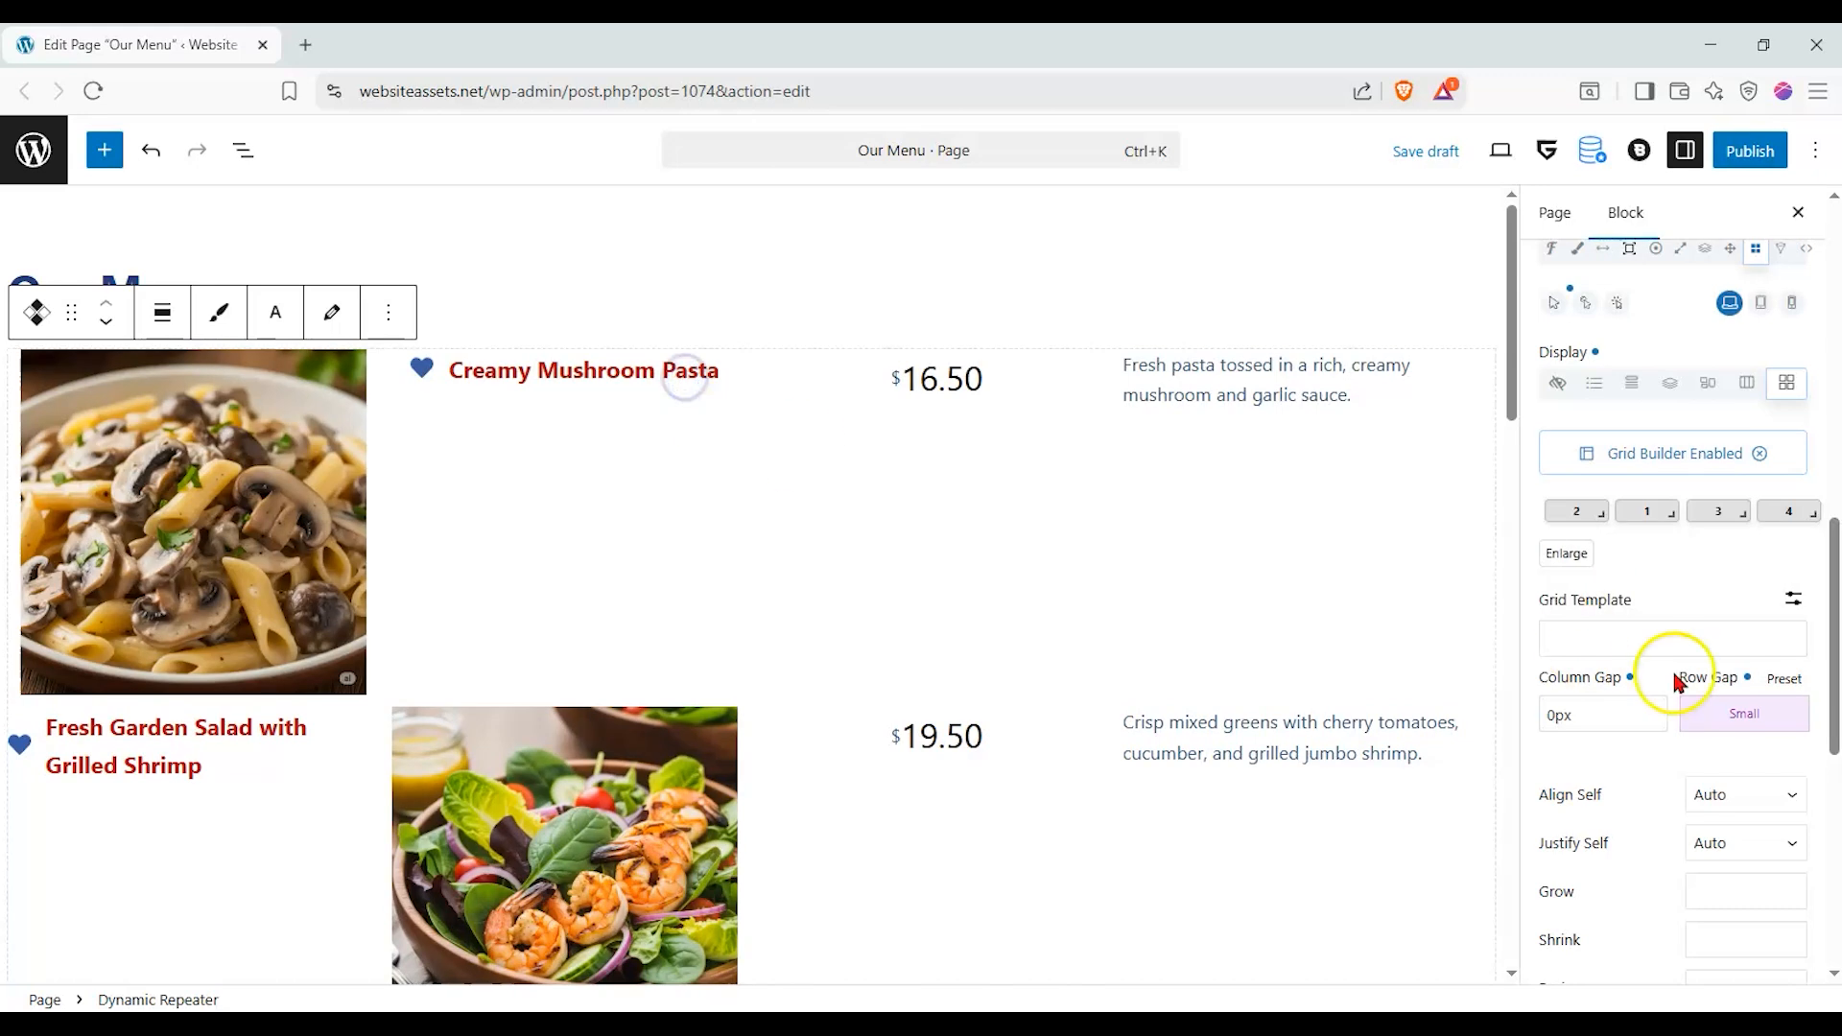
- Set both Align Self and Justify Self to Center for the repeater
scroll(1669, 681, down, 1)
click(1717, 683)
click(1738, 800)
click(1744, 727)
click(1737, 847)
scroll(1646, 804, down, 3)
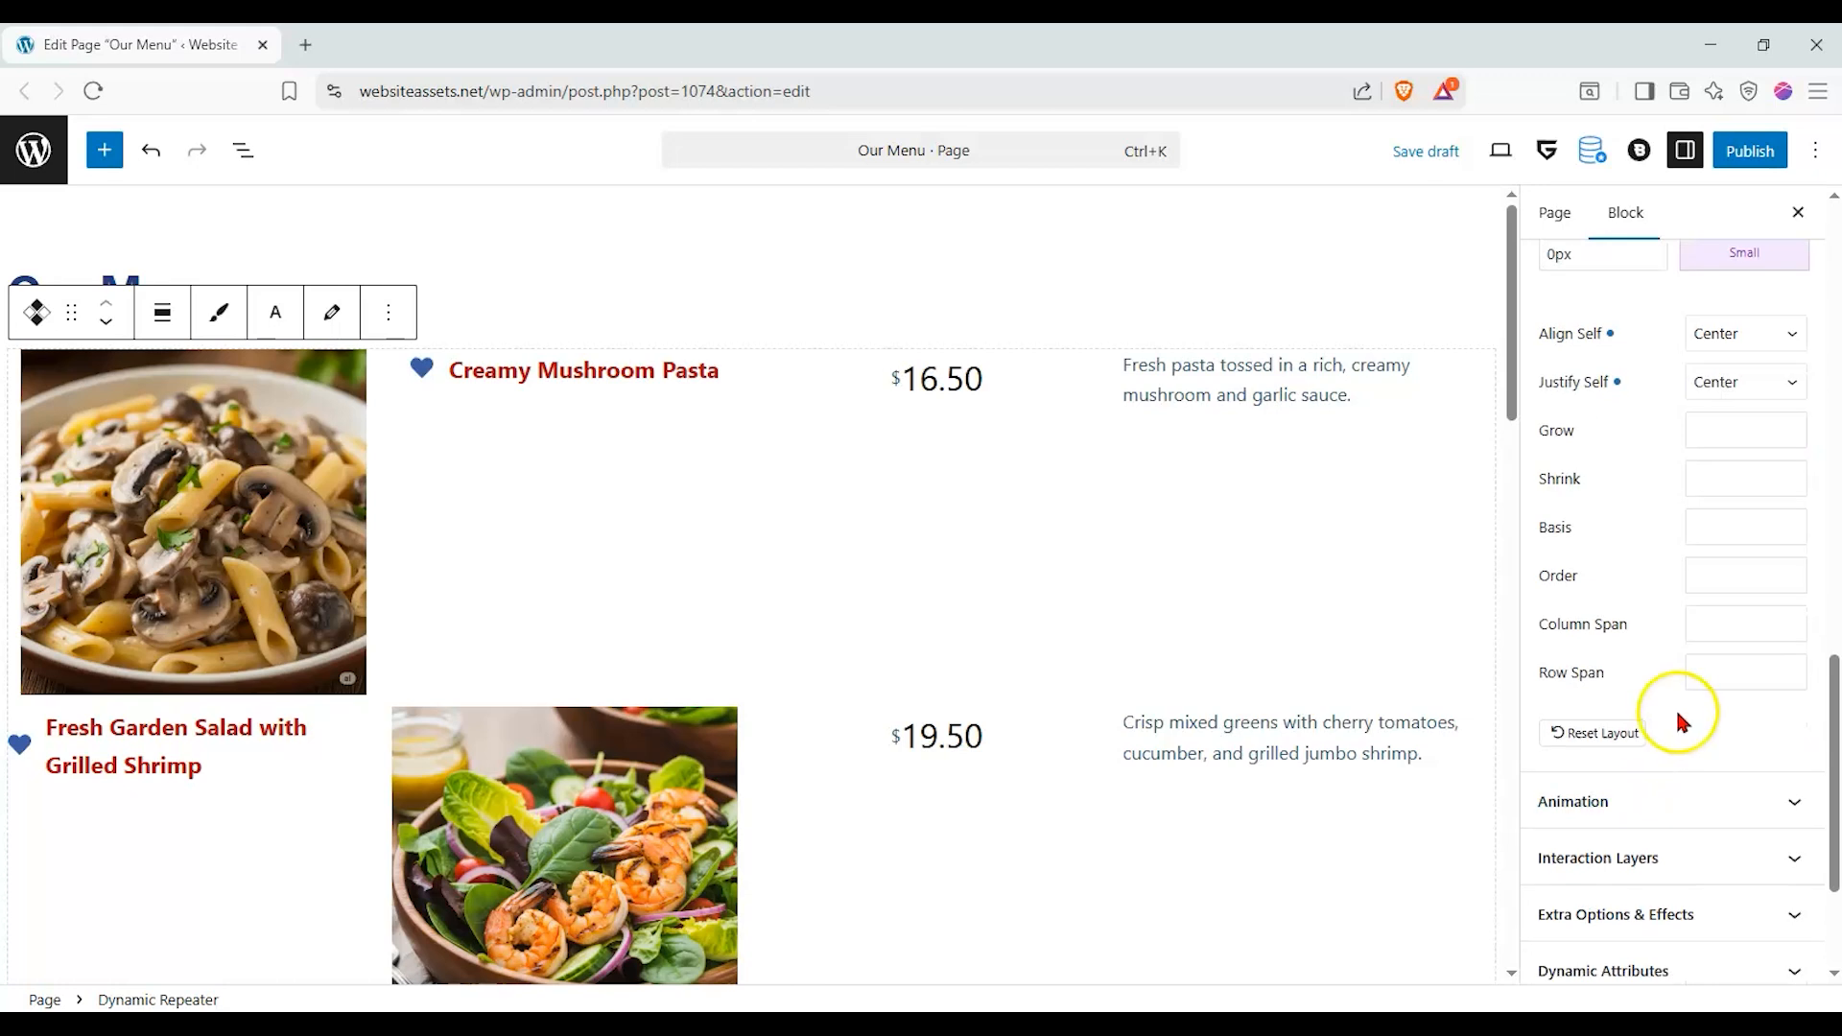
scroll(1699, 728, up, 5)
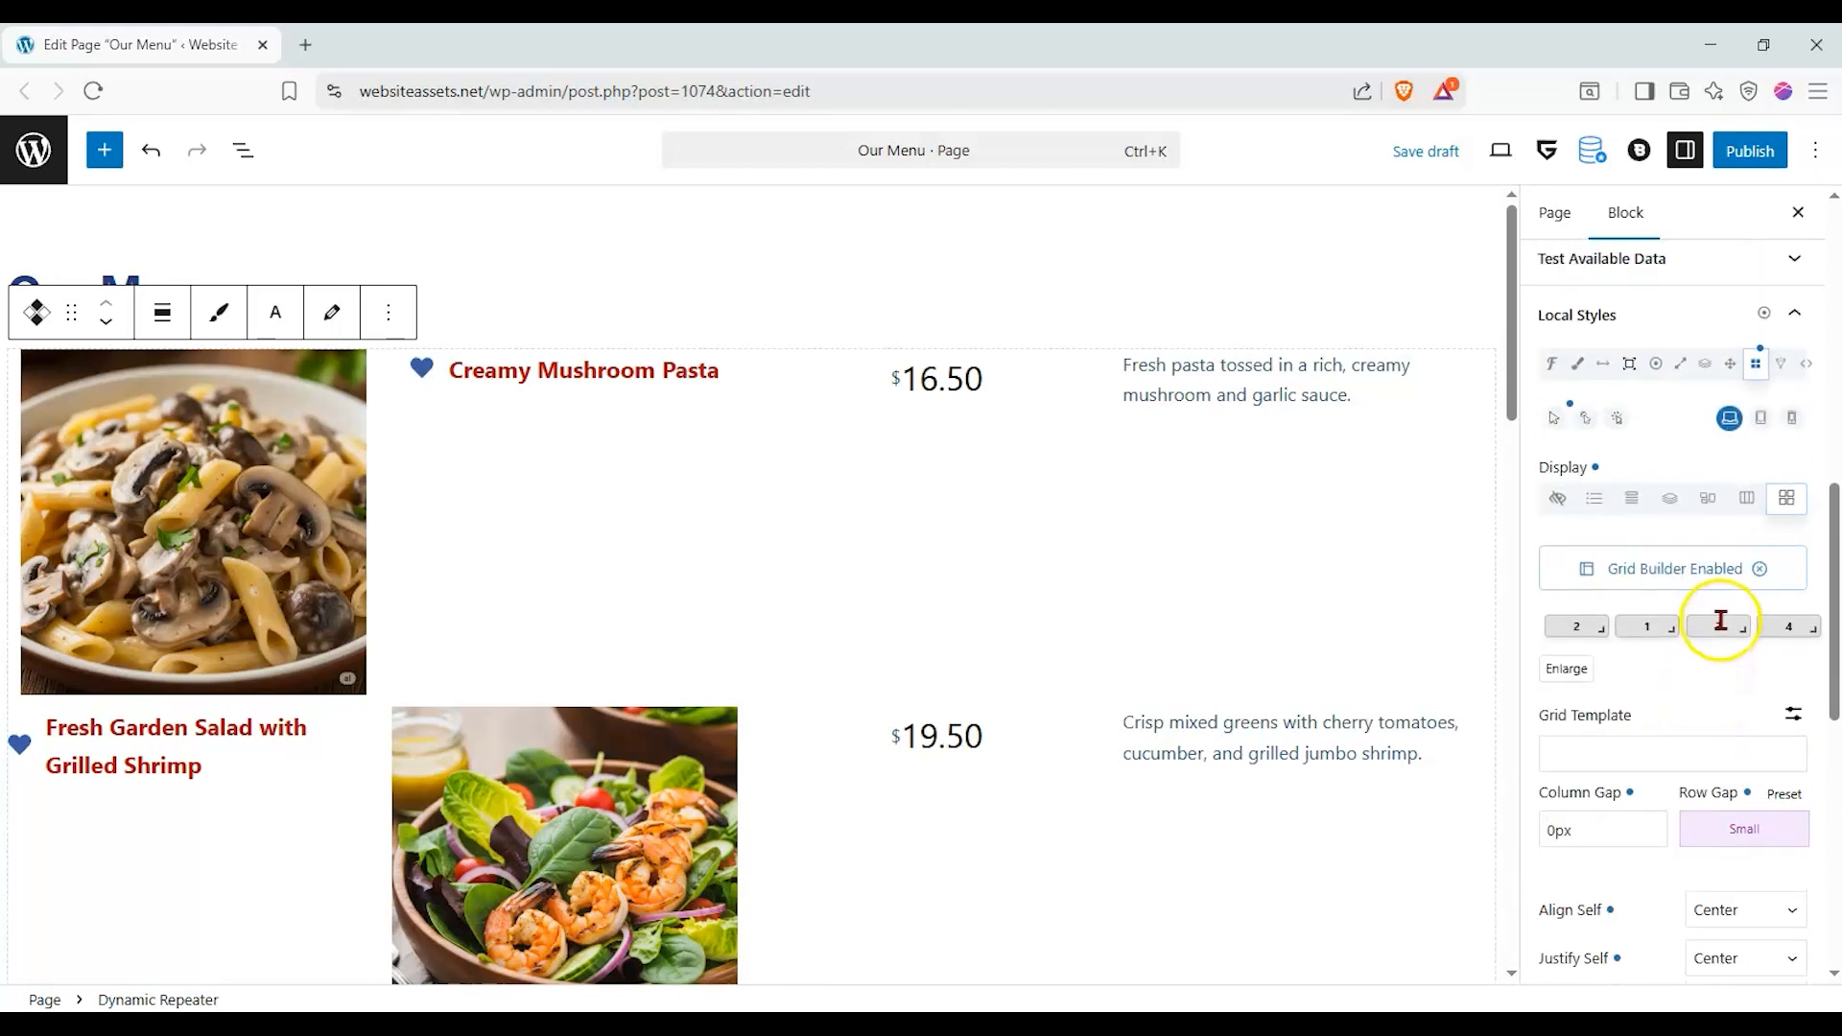
- Switch the repeater to the columns display for comparison, return it to grid, and review the menu rows
click(1747, 498)
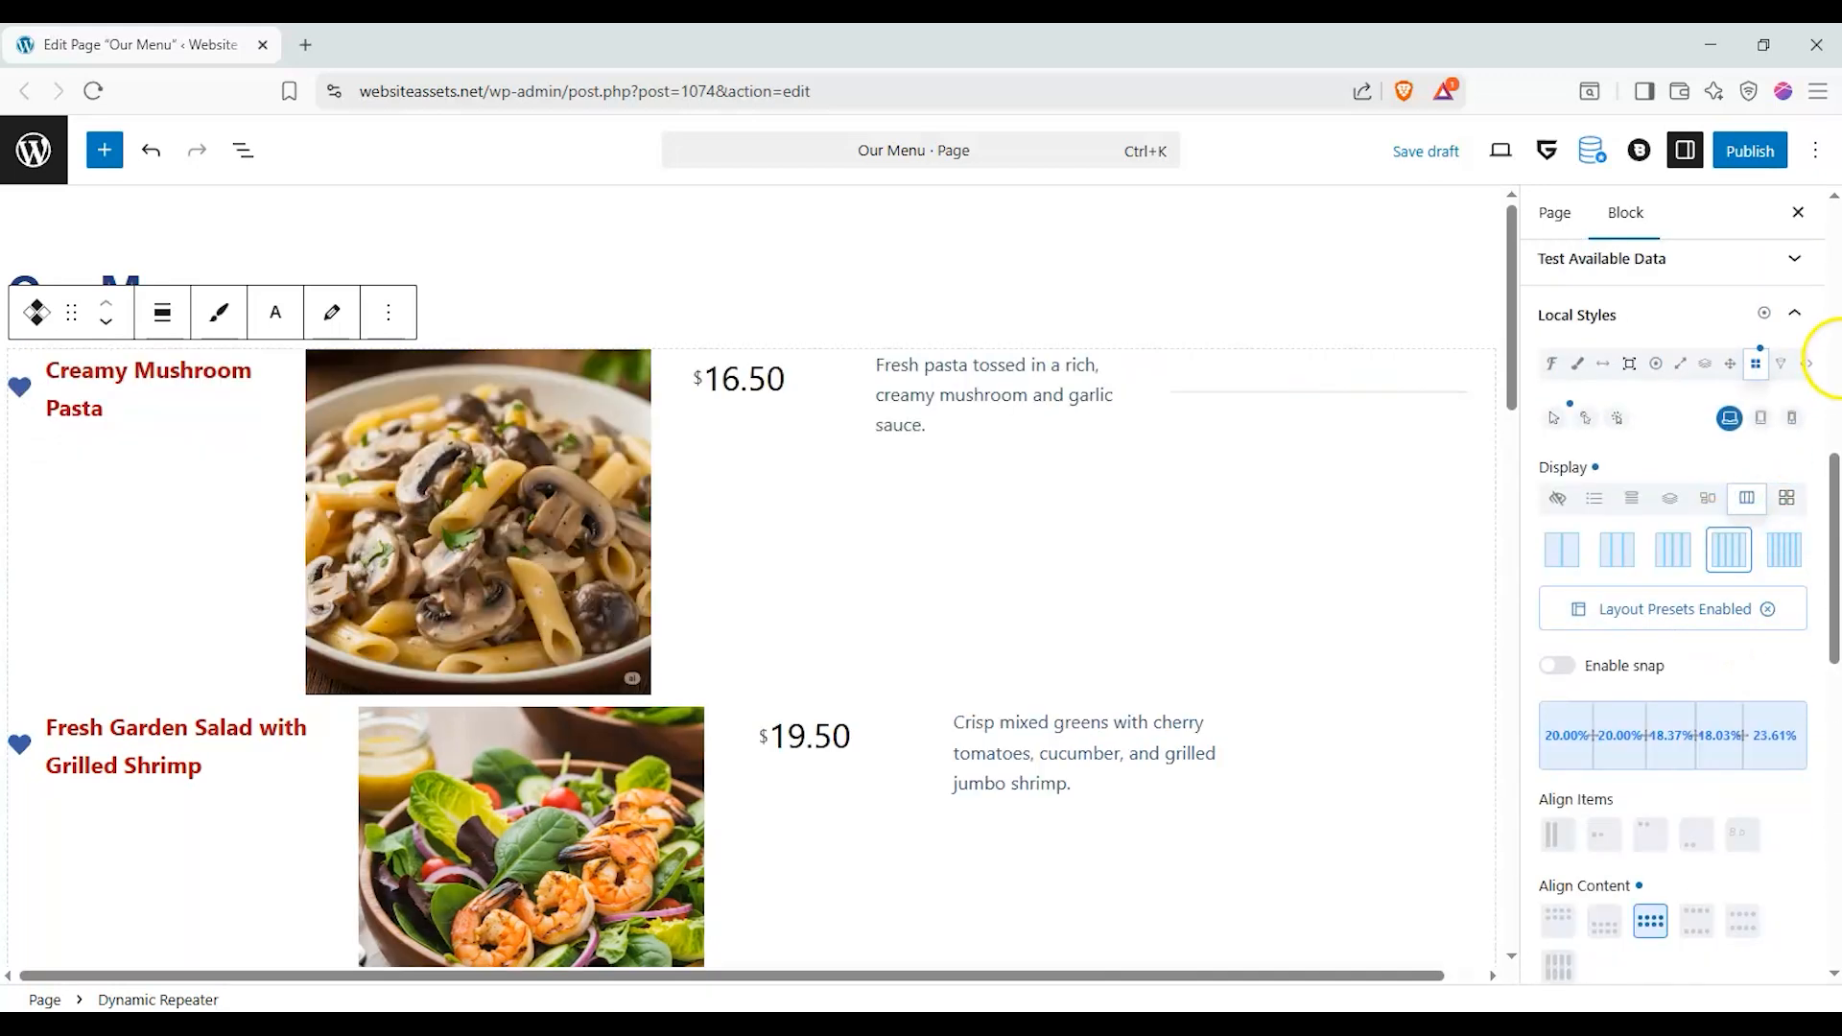
click(1792, 495)
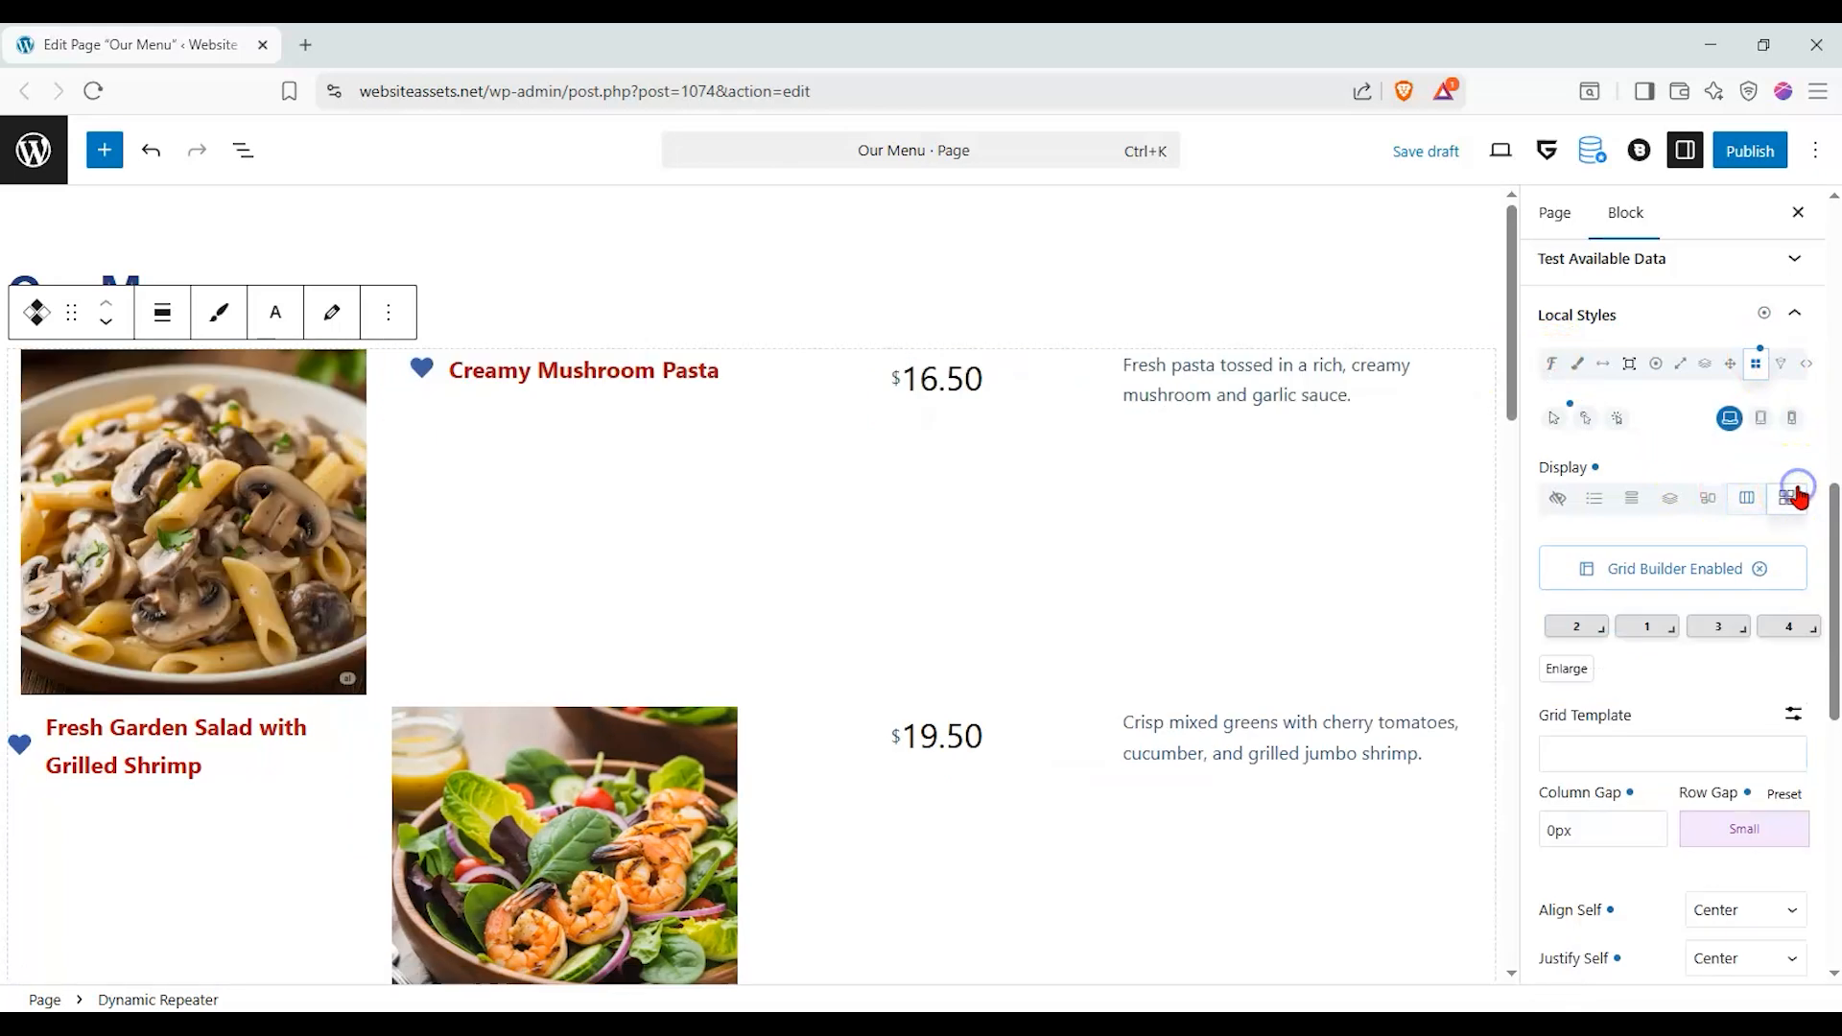
scroll(1459, 529, down, 3)
scroll(1459, 528, up, 2)
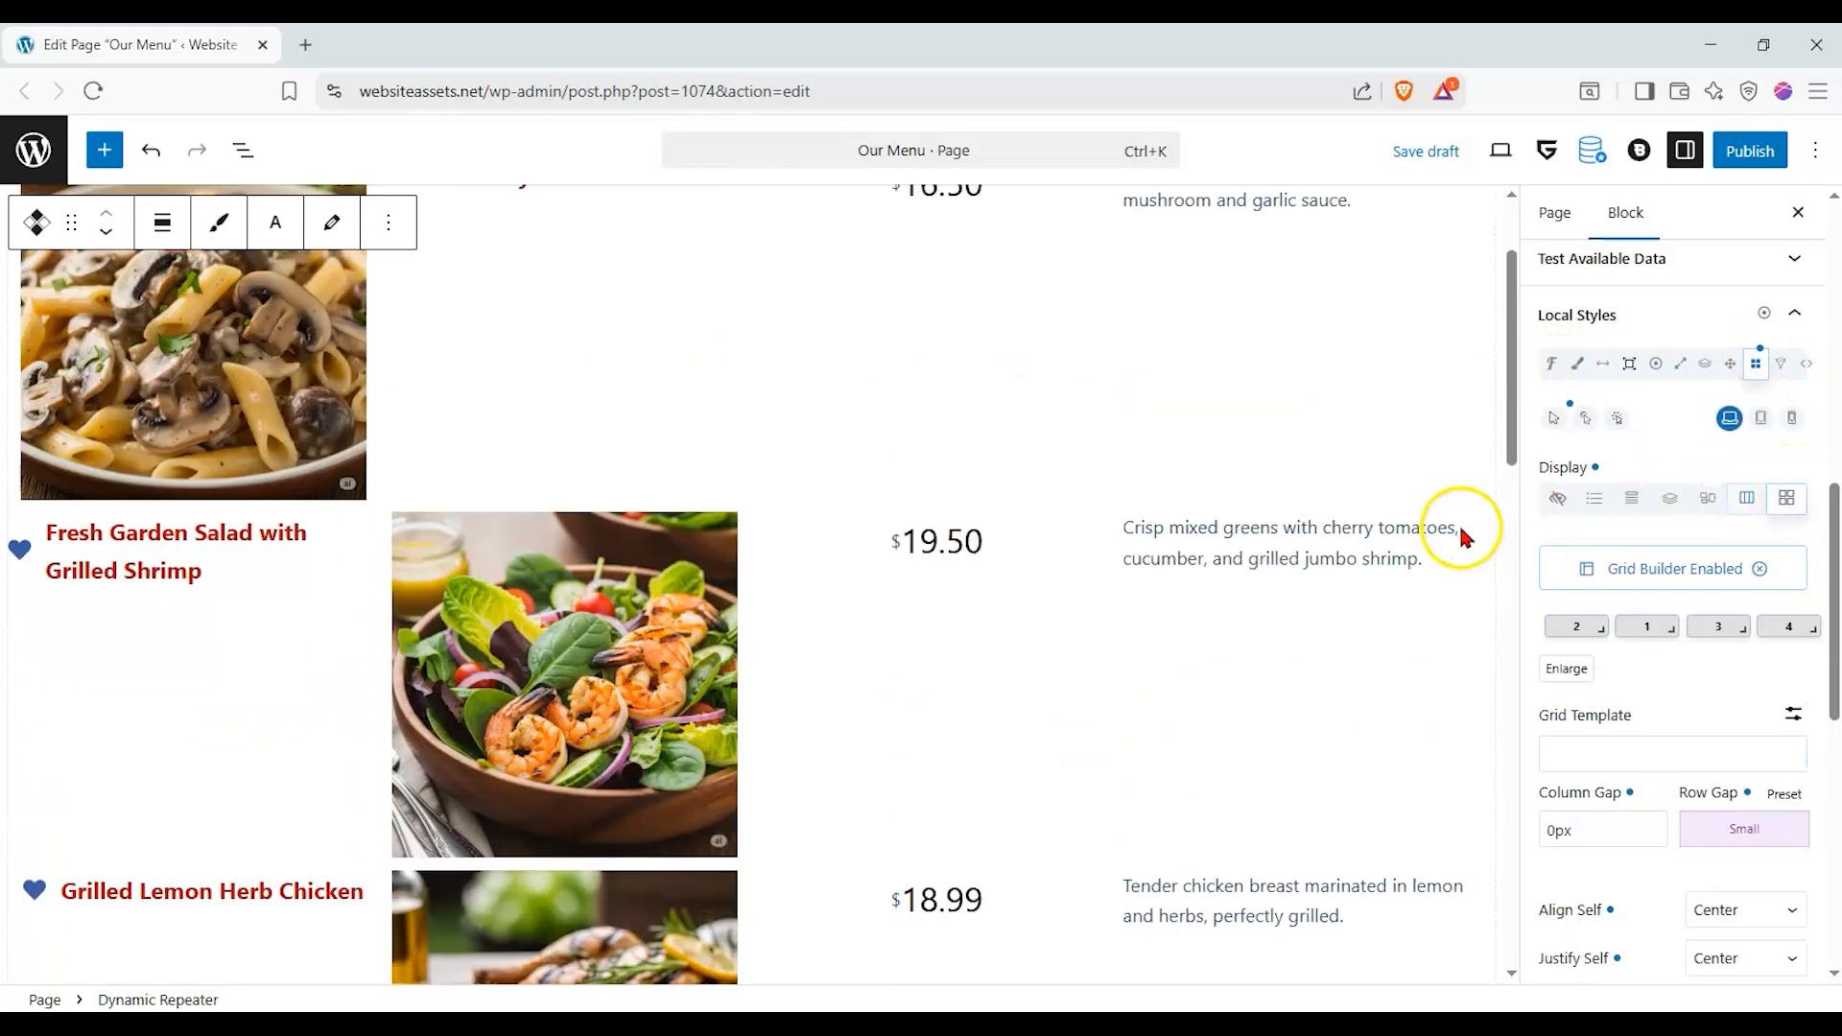
- Turn the repeater's Grid Builder off and on again, auto-detect the number of items and generate the layout
scroll(1146, 695, up, 1)
scroll(1147, 700, up, 1)
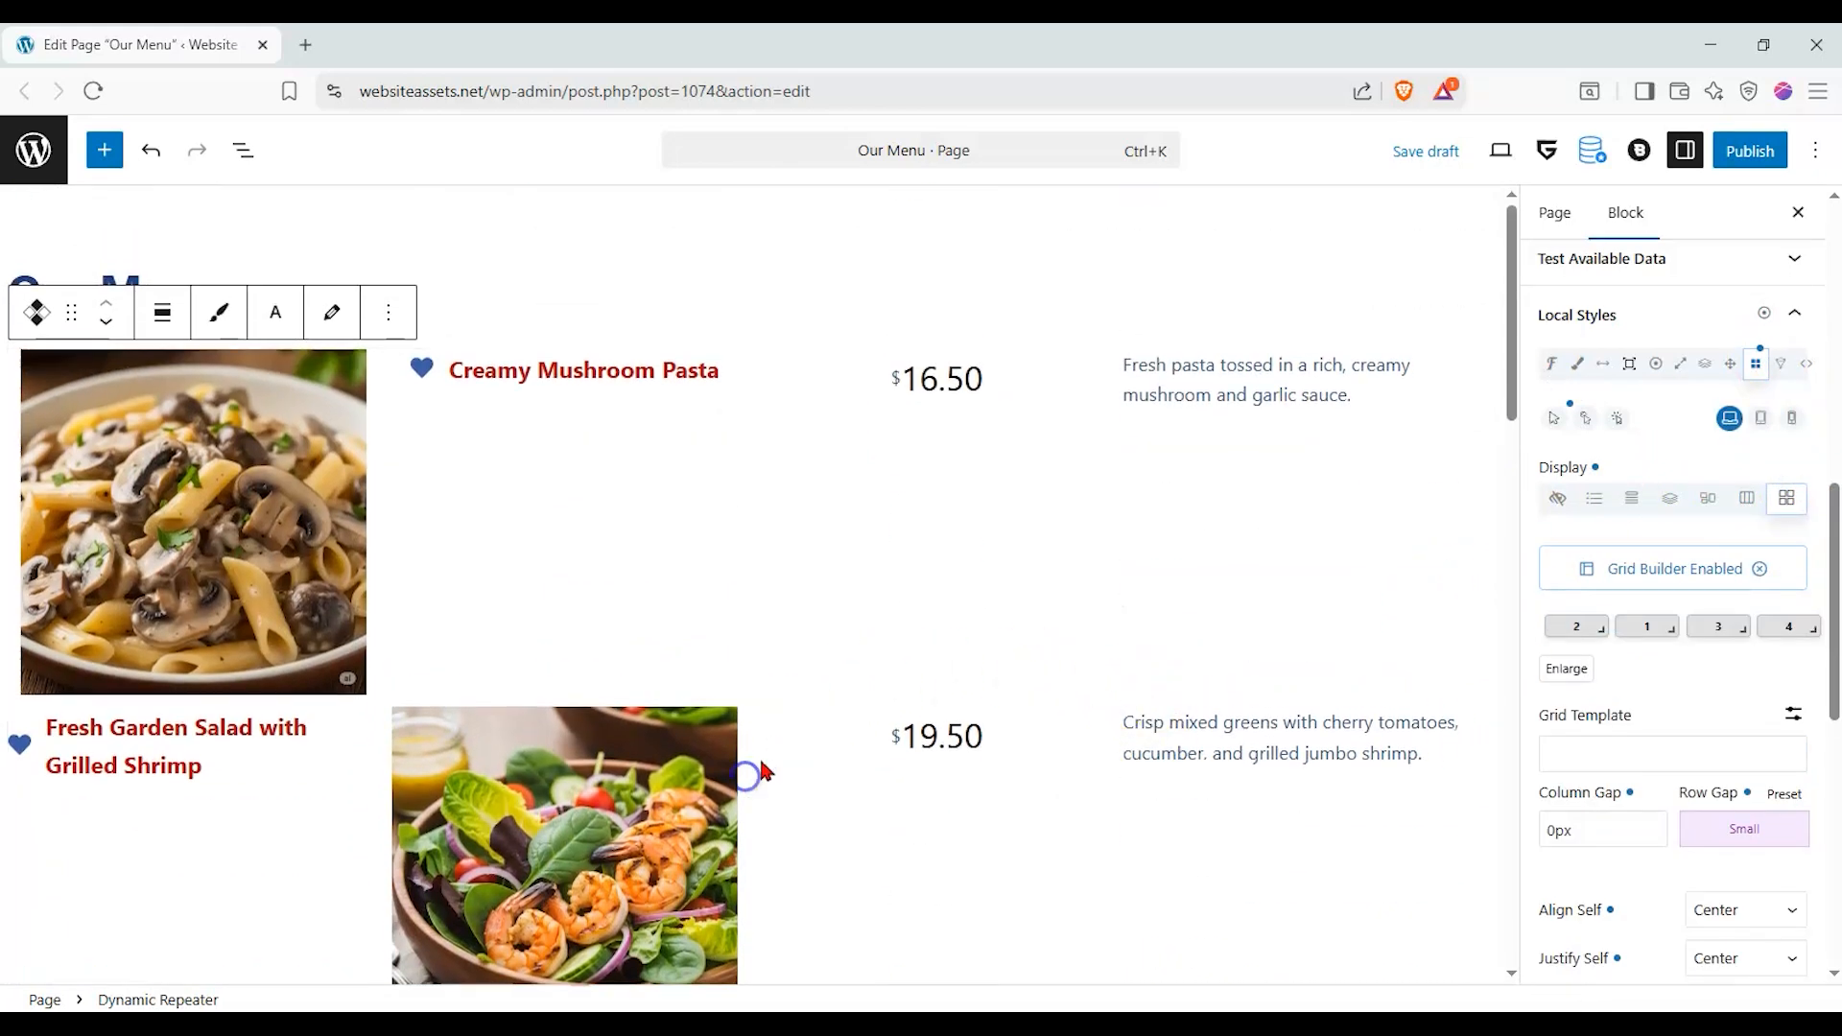
click(1759, 569)
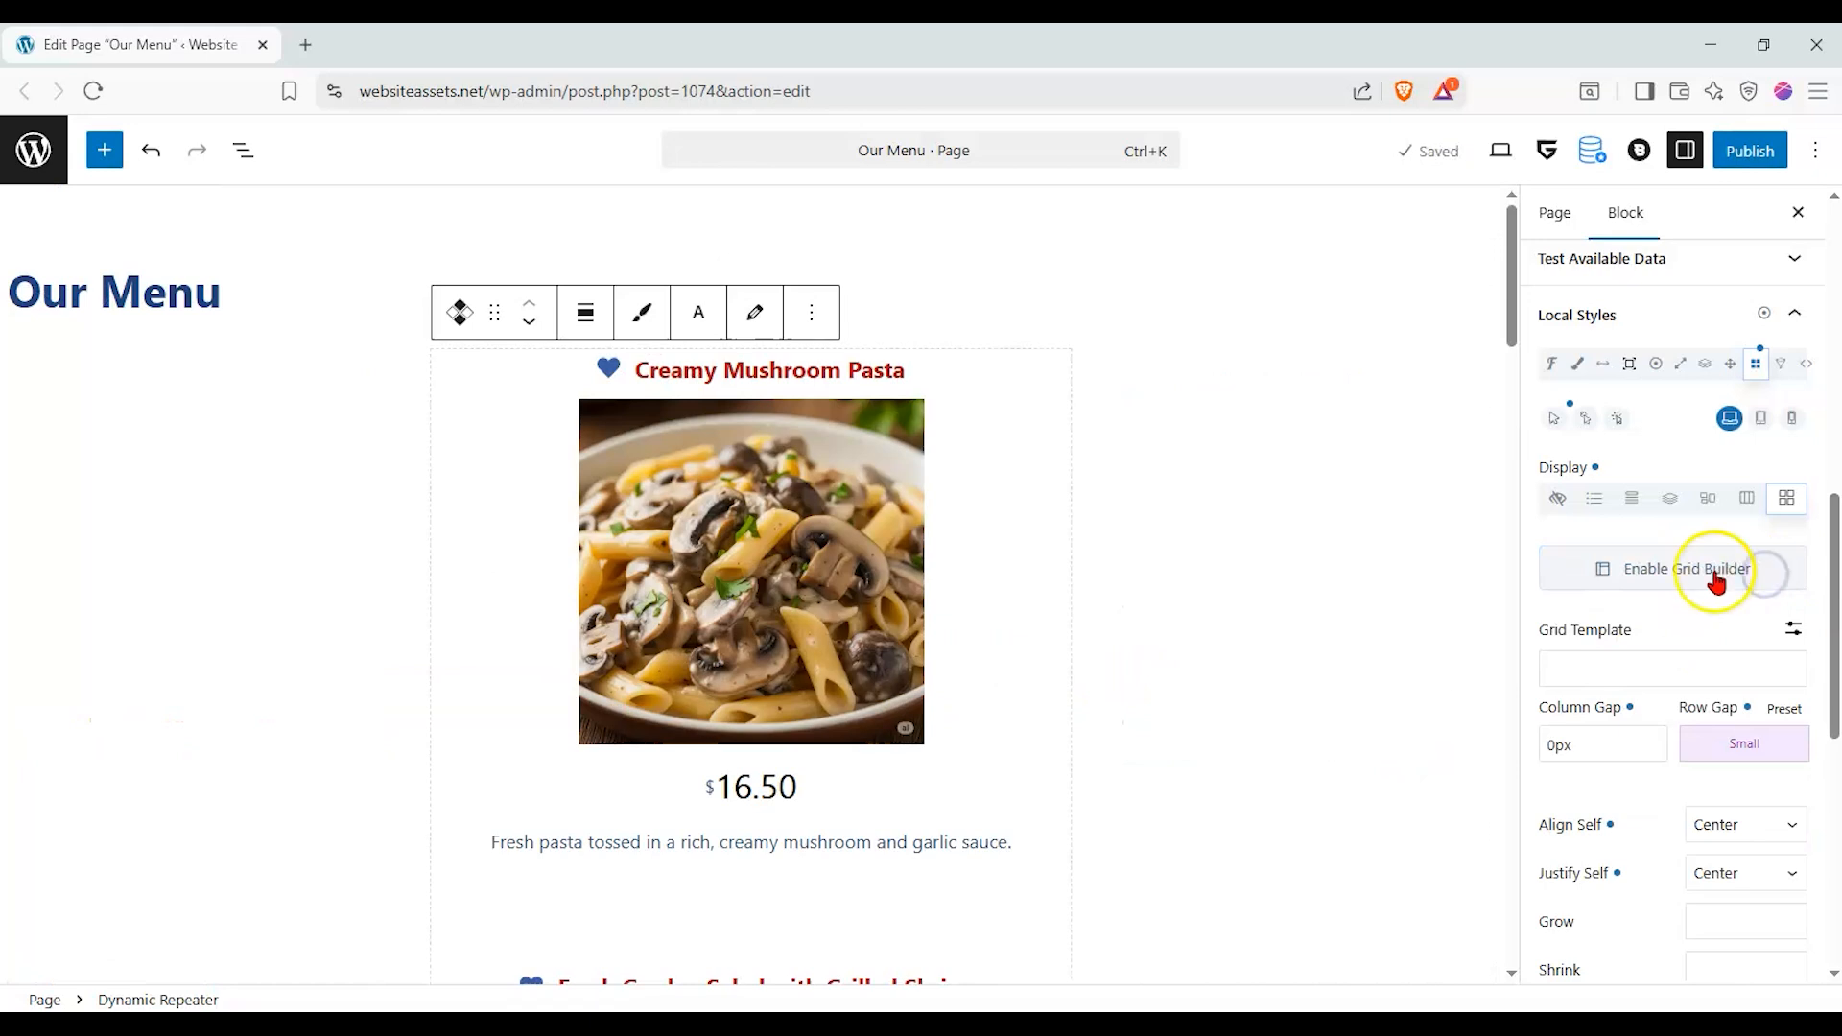
click(1715, 569)
click(1607, 171)
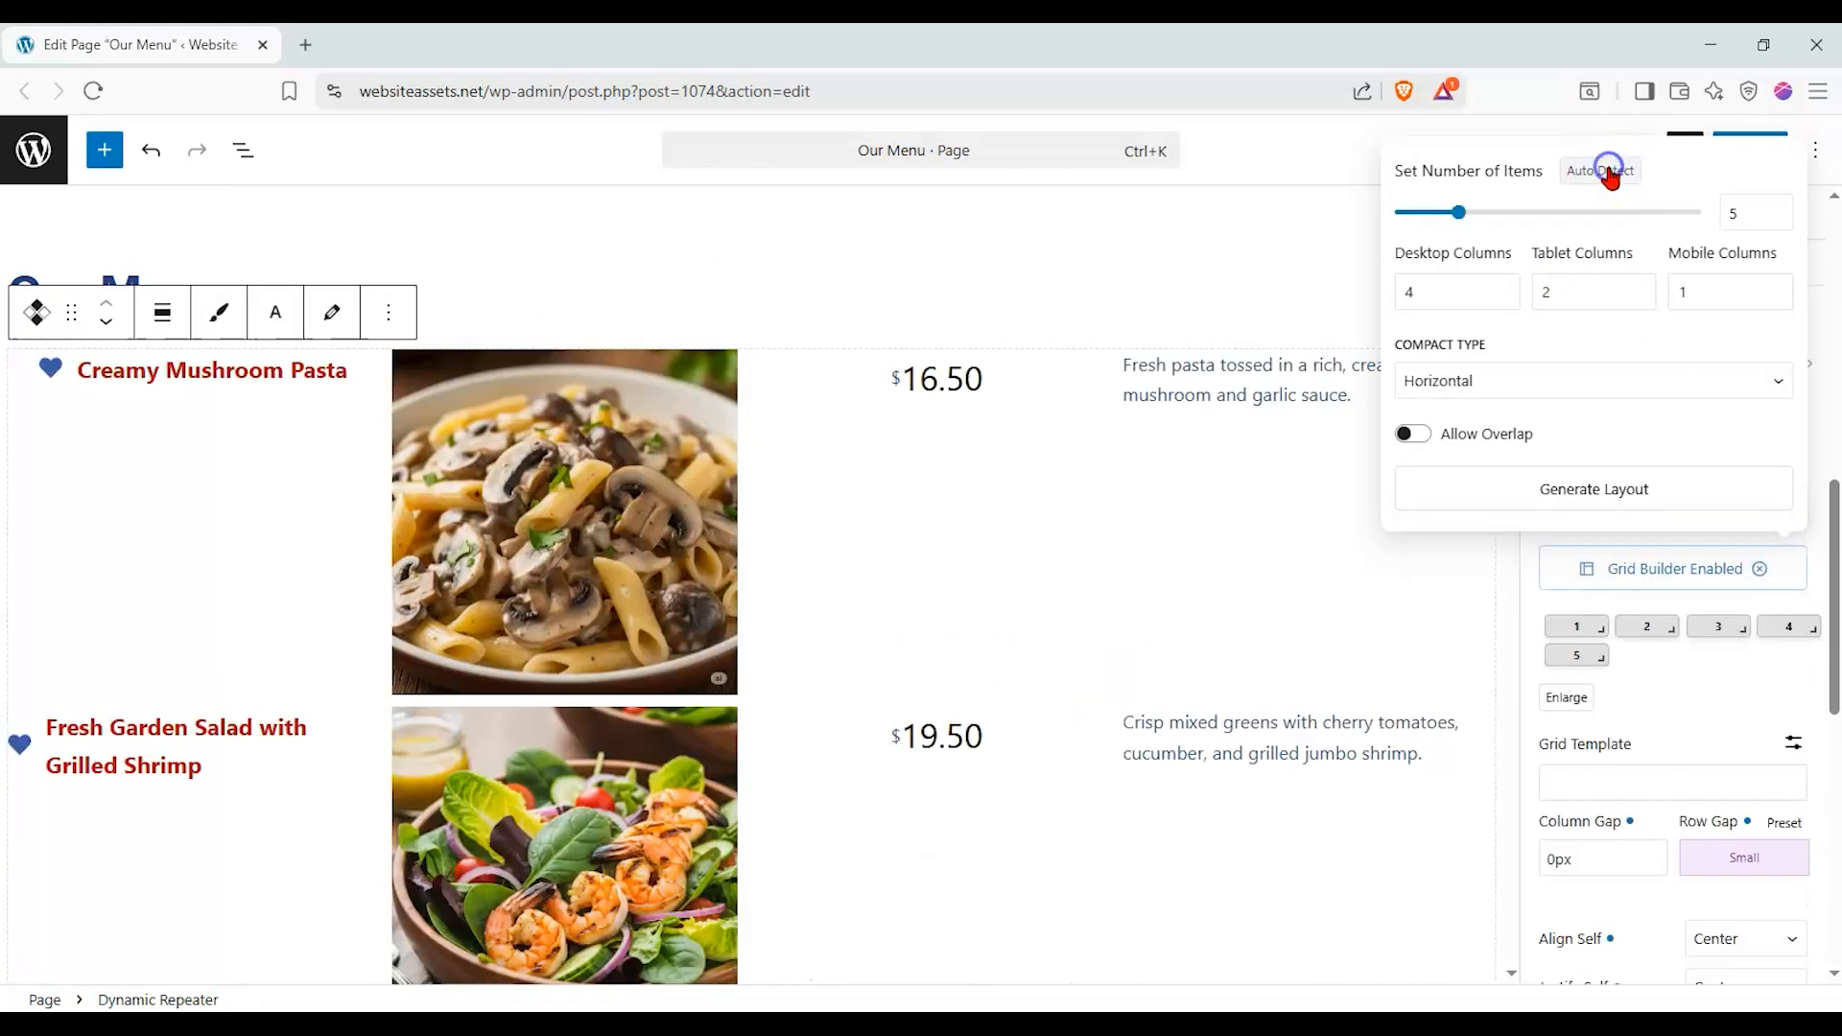
click(1597, 491)
drag(1511, 332, 1501, 690)
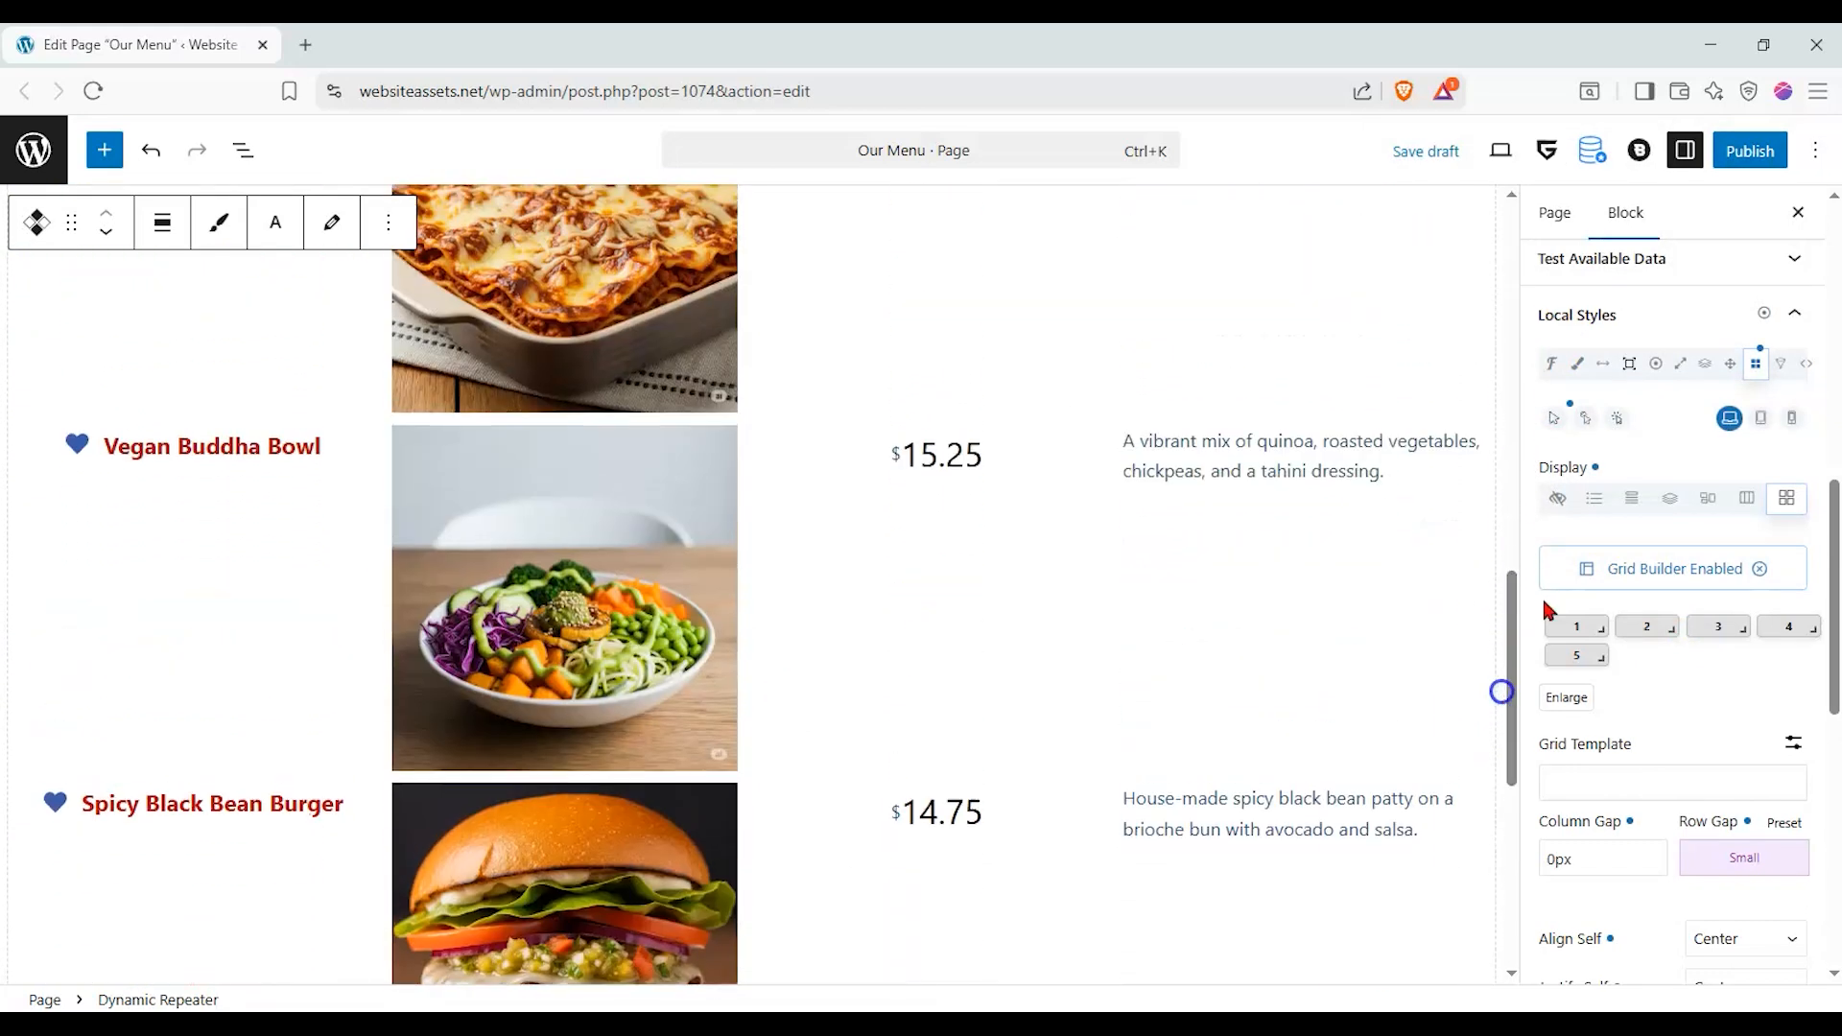
- Try two other display types on the repeater for comparison and return it to grid
click(1594, 499)
drag(1514, 540, 1541, 362)
click(1631, 498)
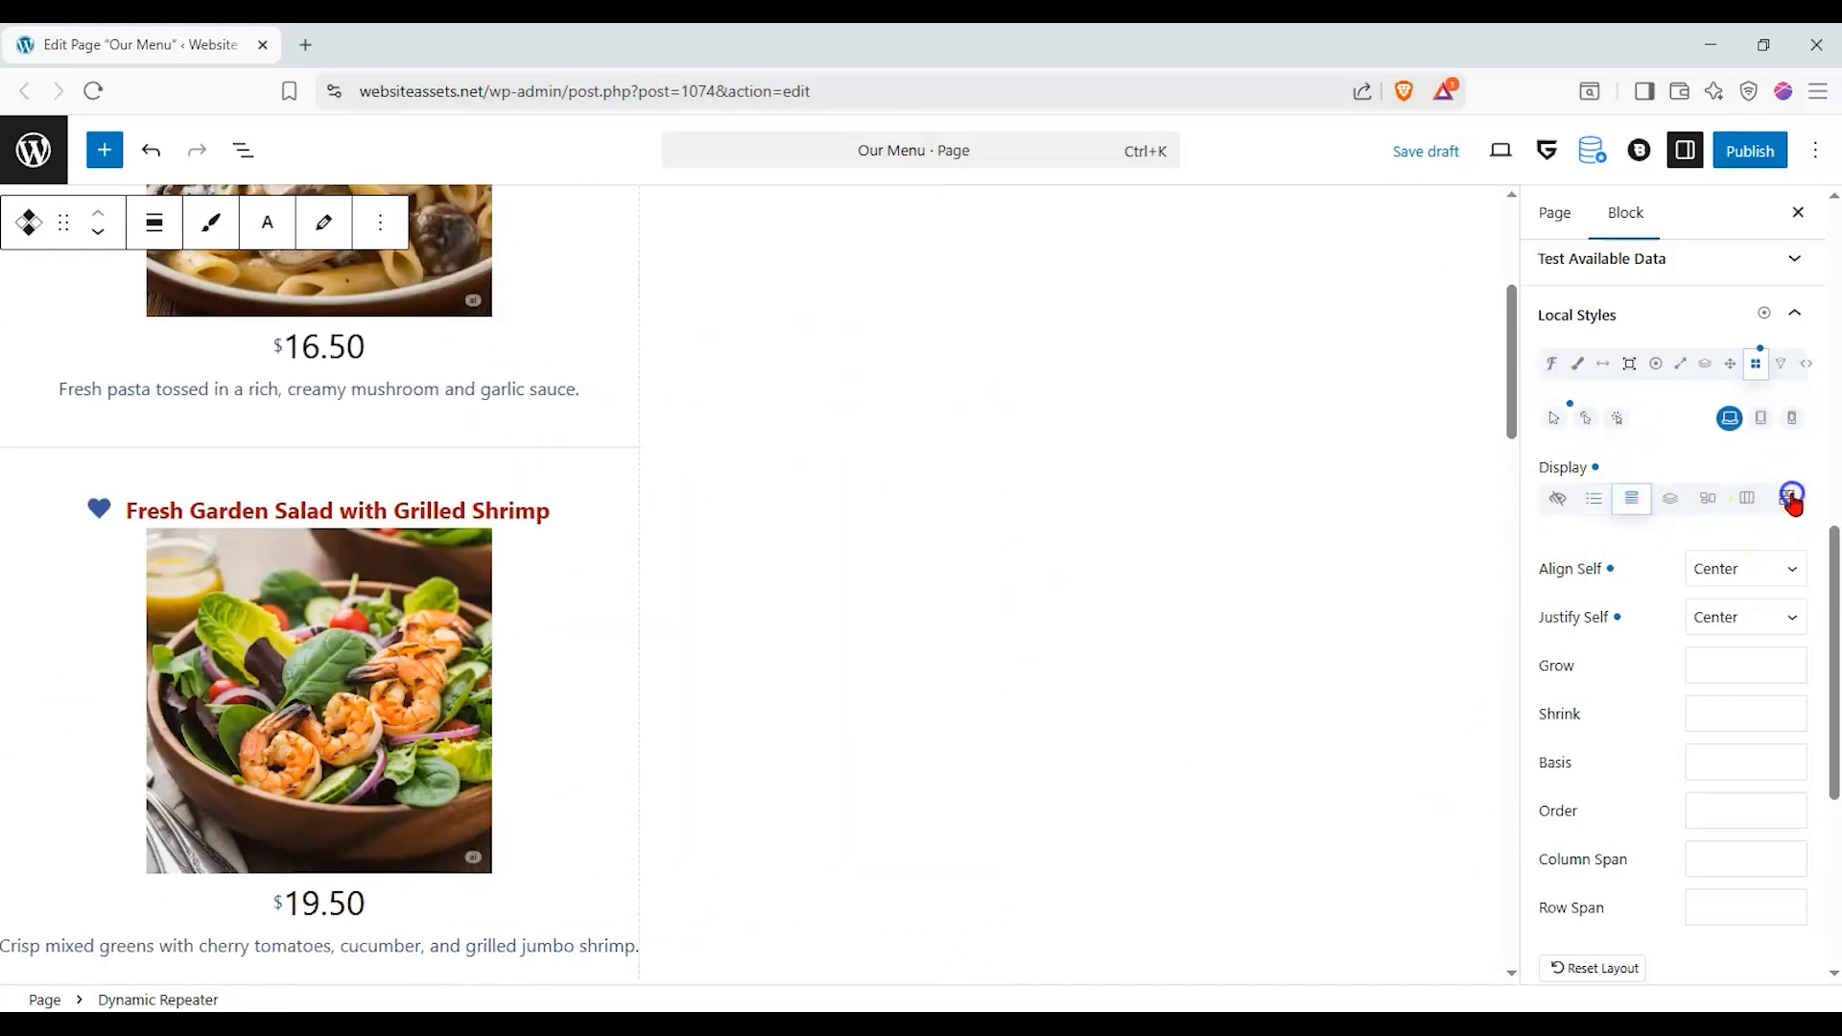
click(1786, 497)
- Publish the Our Menu page and open its live version
drag(1509, 444, 1525, 398)
click(1748, 151)
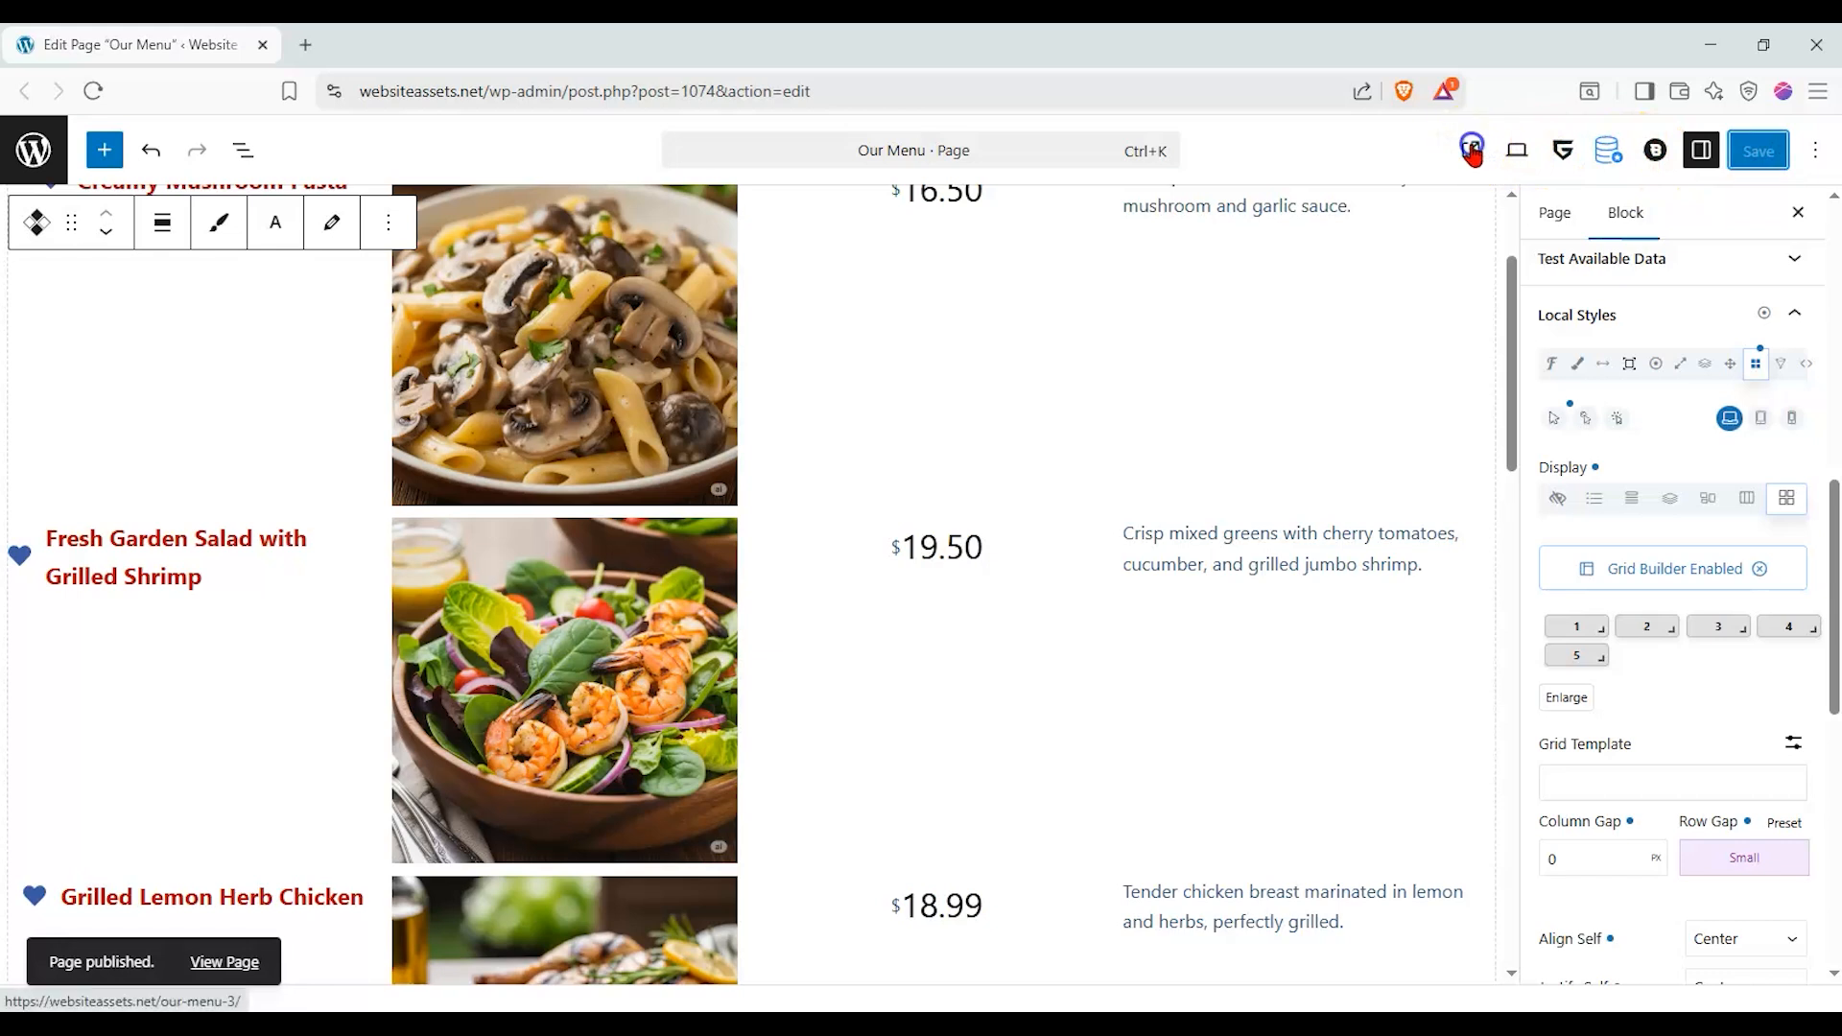
click(1473, 149)
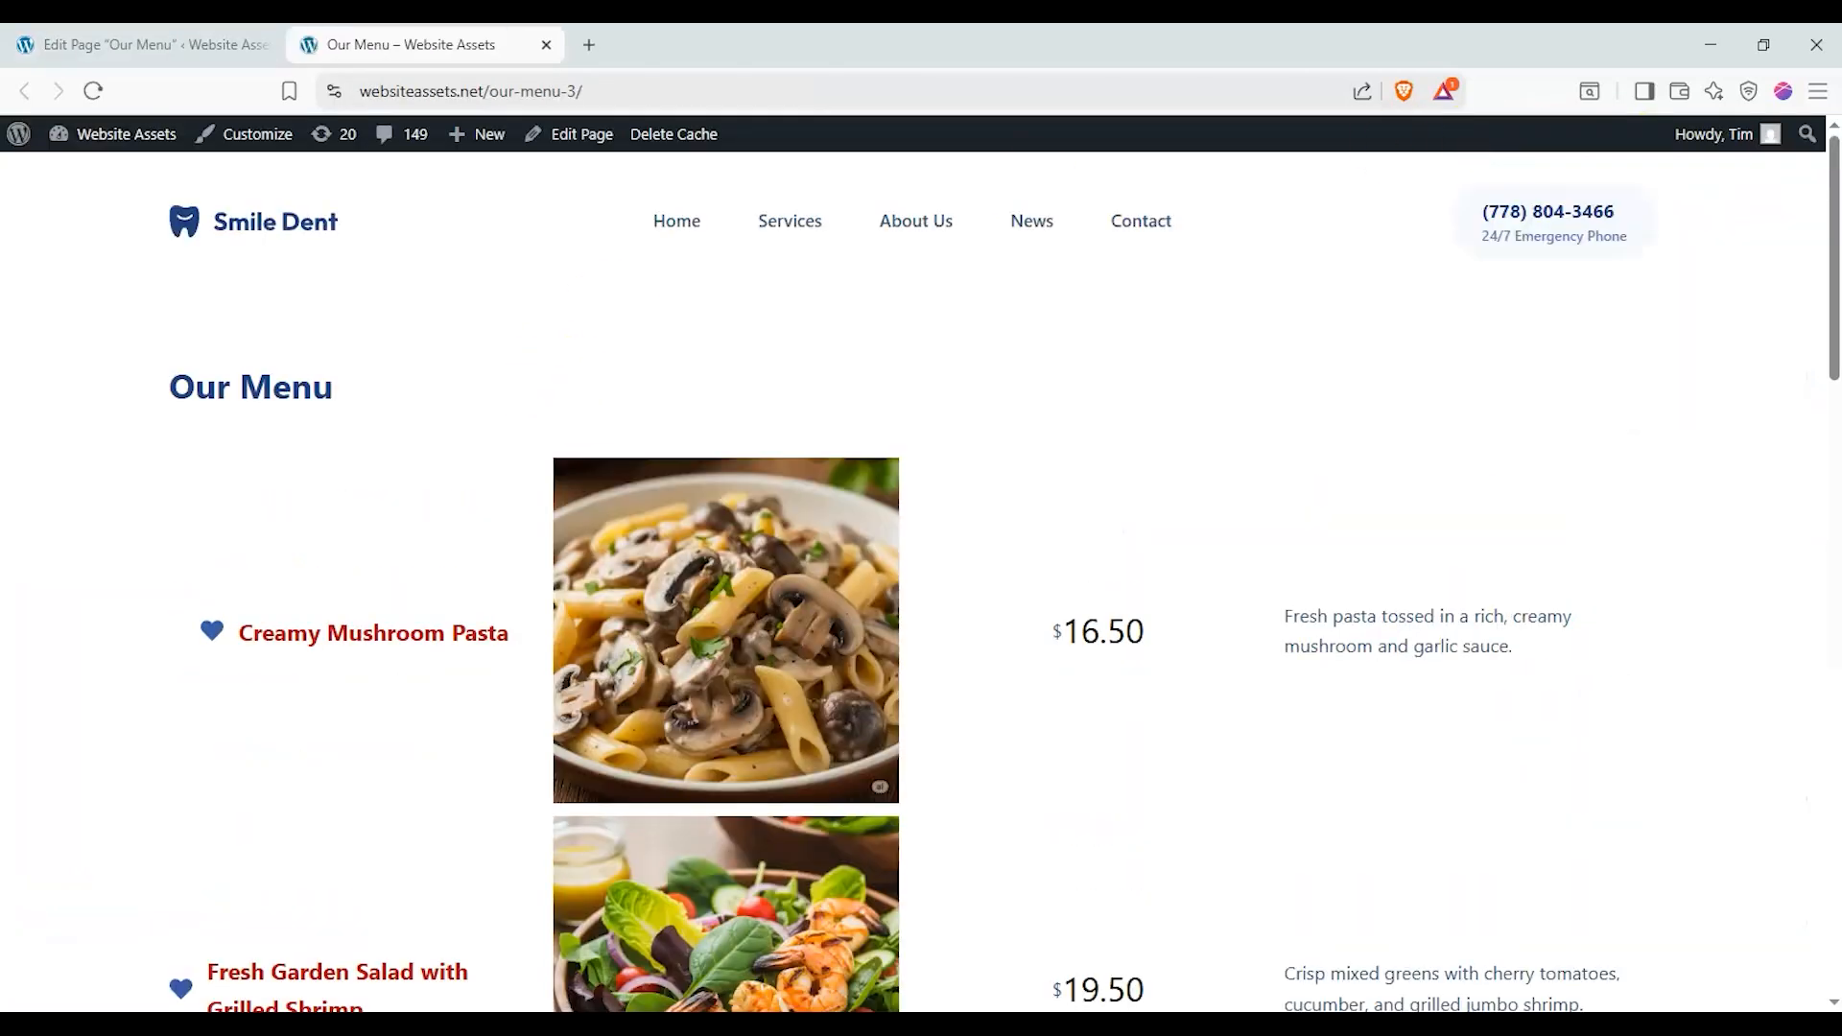
- Examine the published Our Menu page from the first dish to the last, checking the row alignment
scroll(11, 296, down, 2)
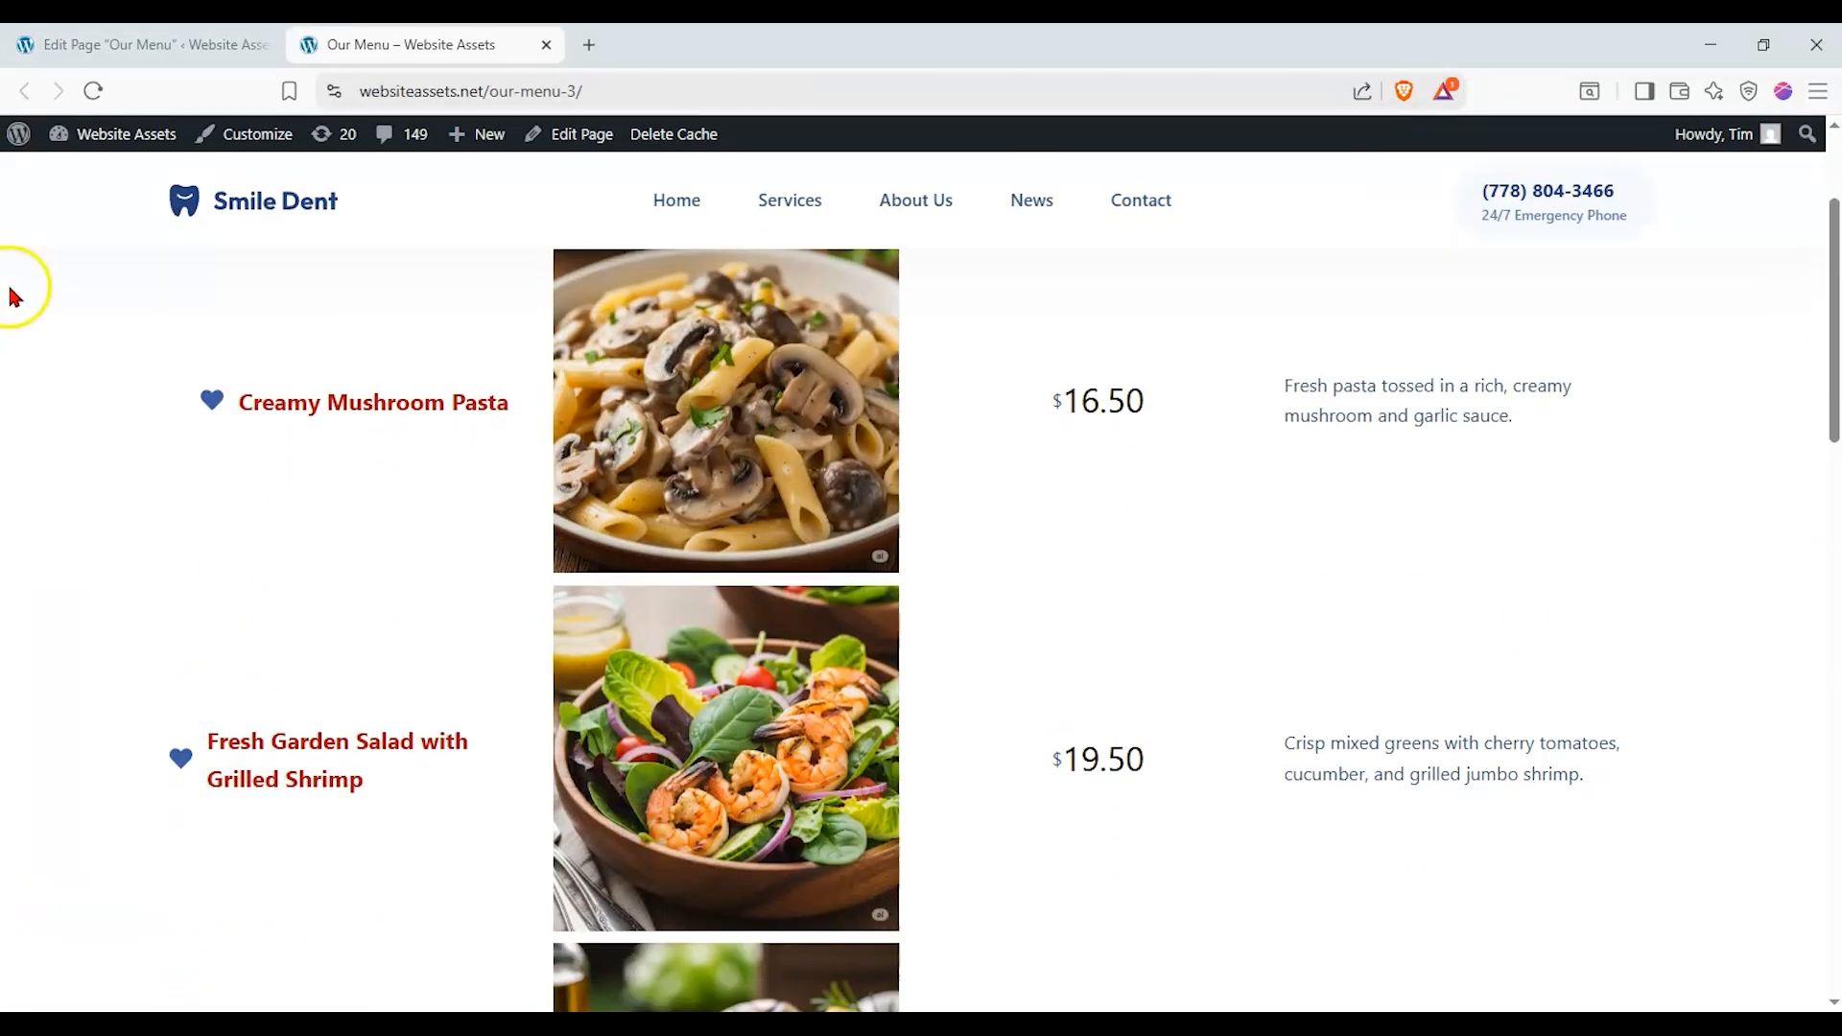
scroll(13, 296, up, 2)
scroll(57, 452, down, 1)
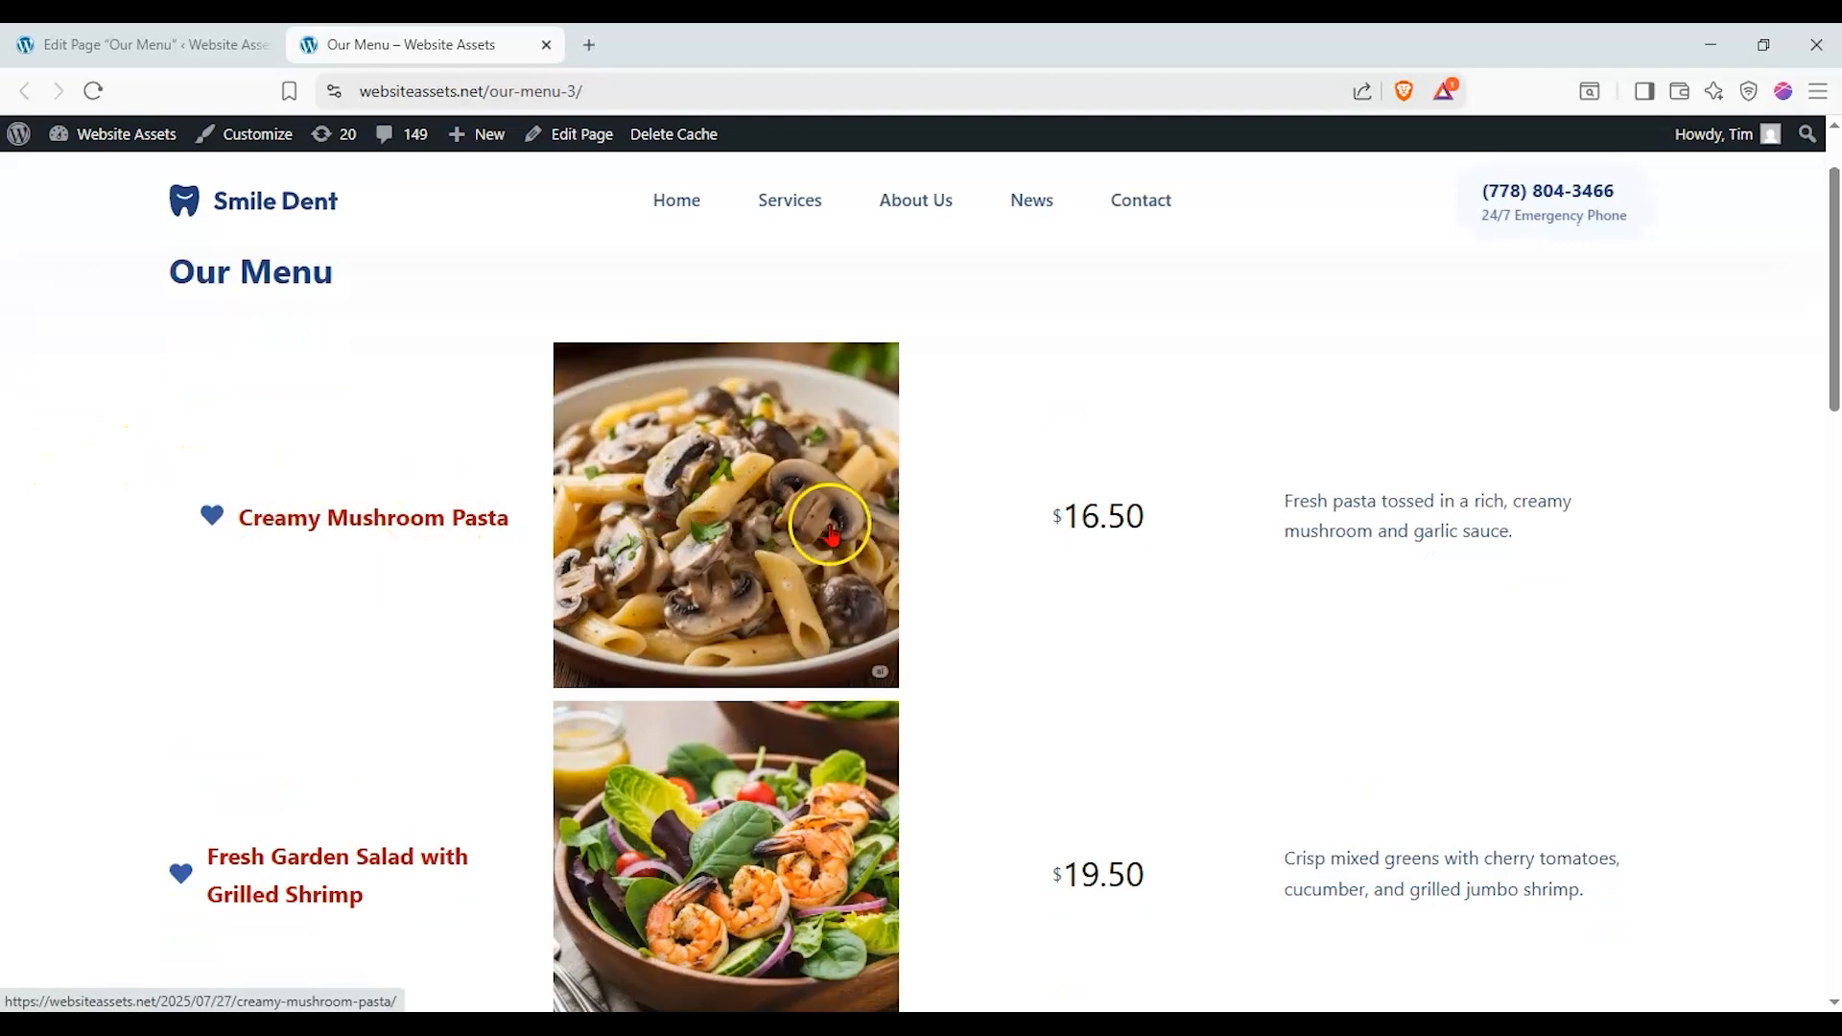
scroll(1403, 513, down, 7)
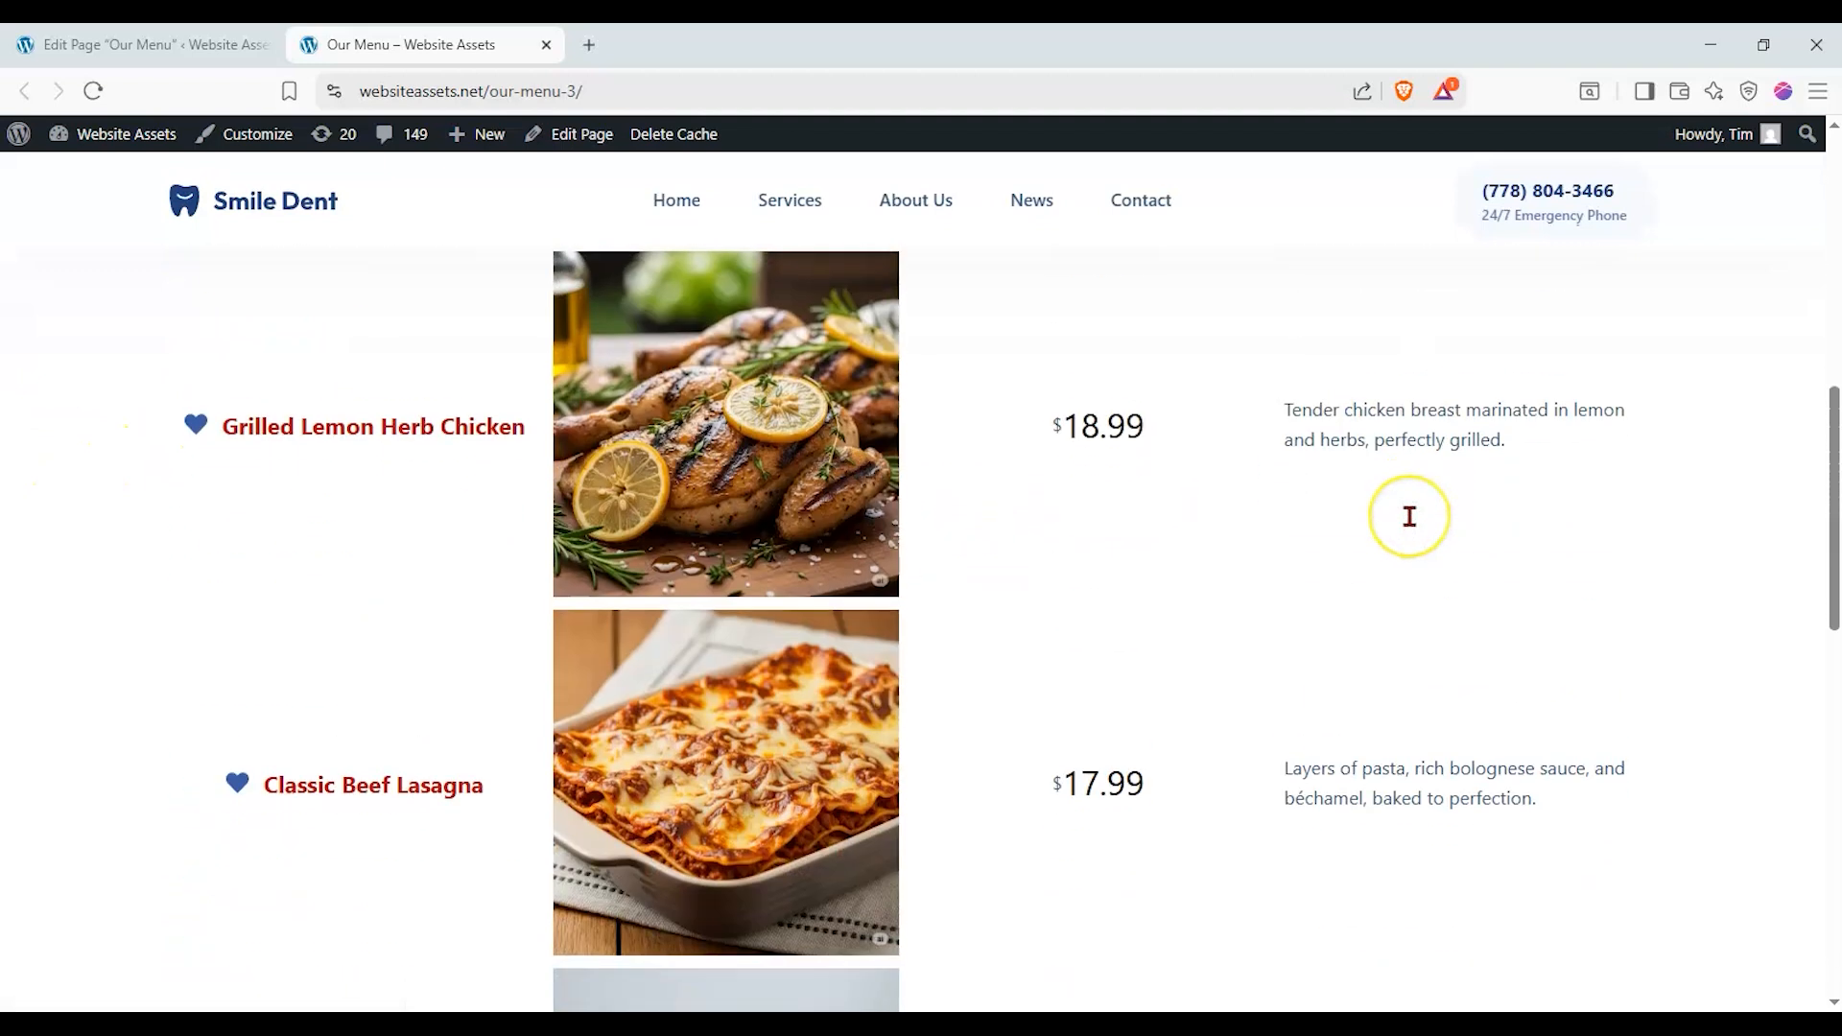
scroll(1409, 516, down, 9)
scroll(1409, 518, up, 4)
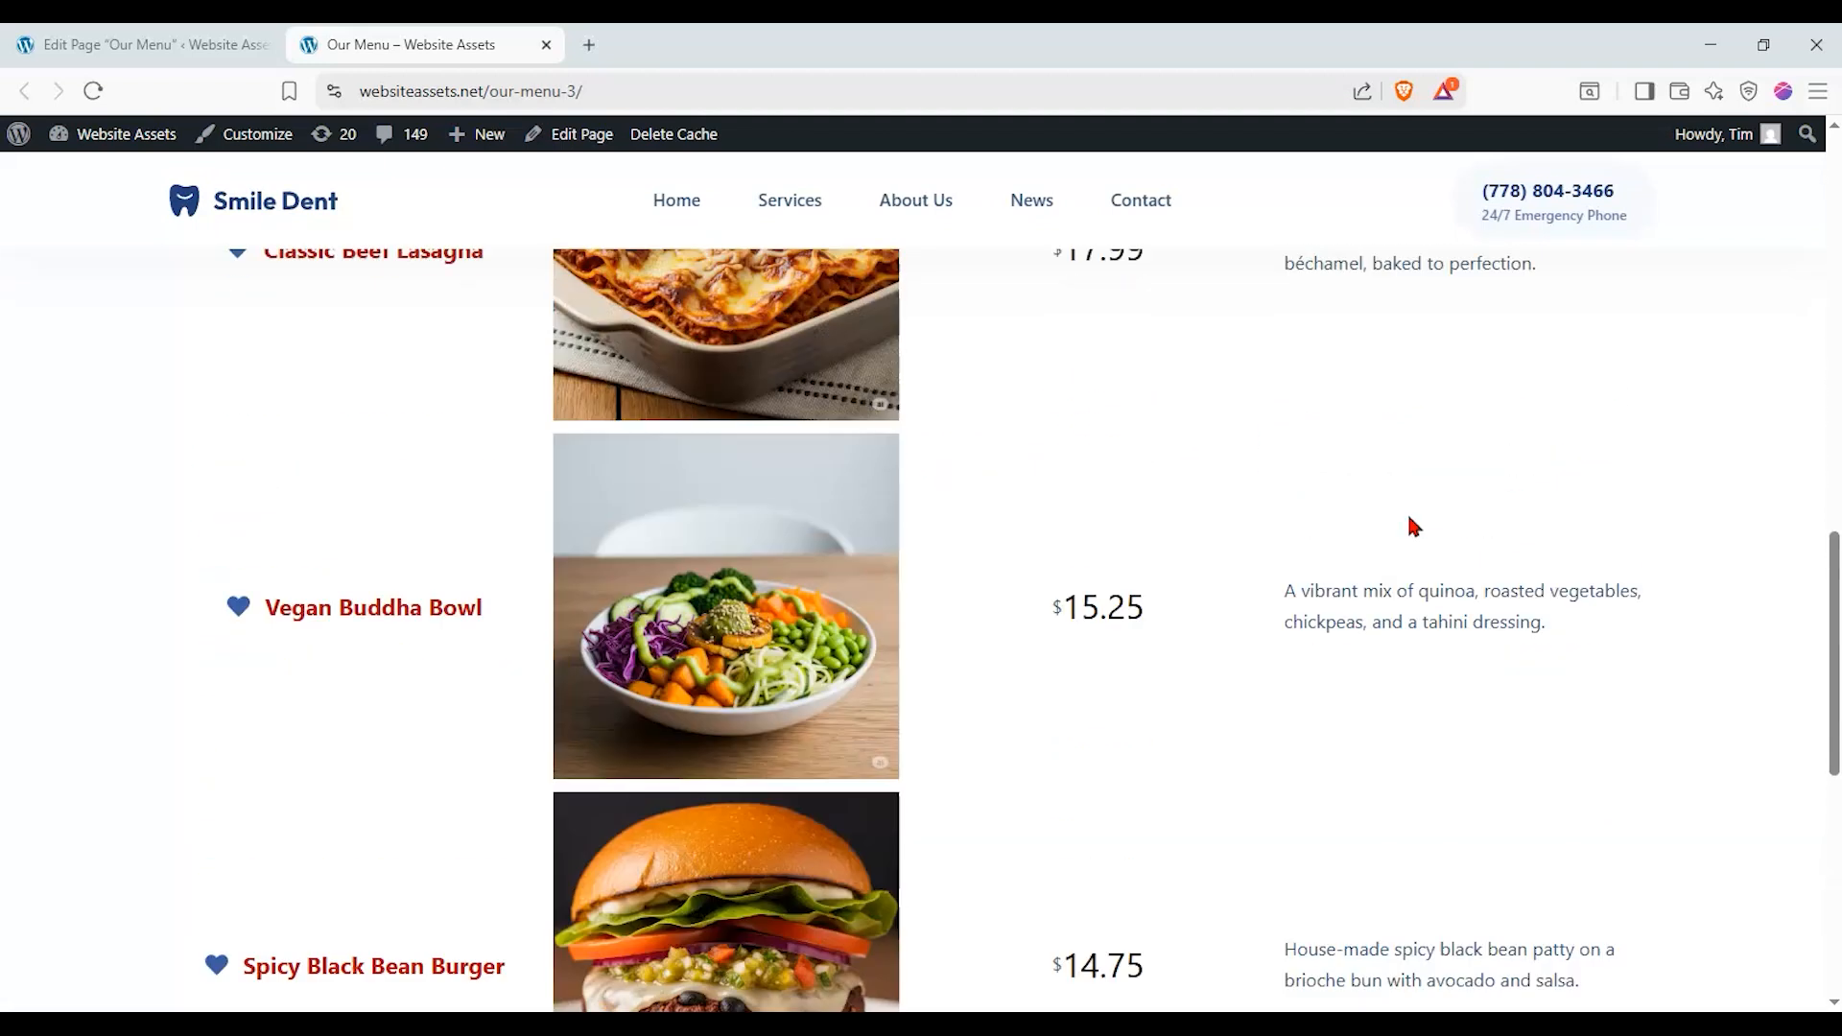
scroll(1411, 522, up, 8)
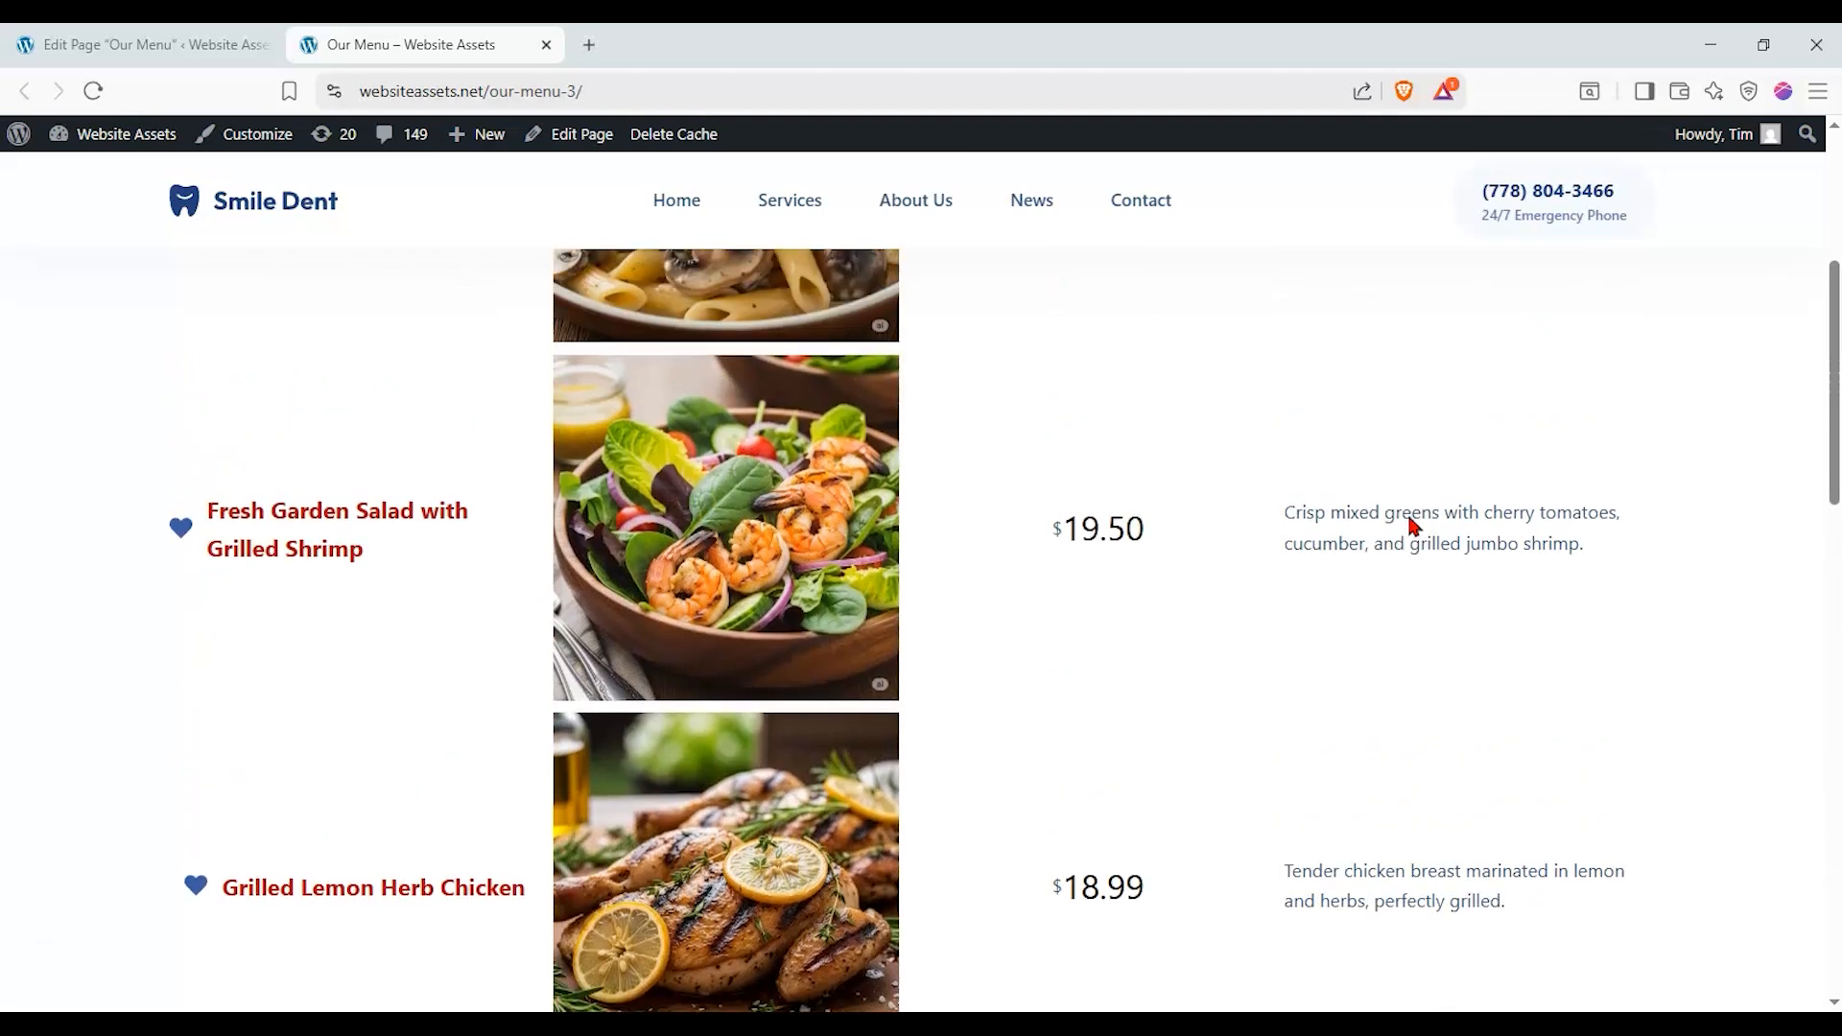
scroll(1412, 524, up, 3)
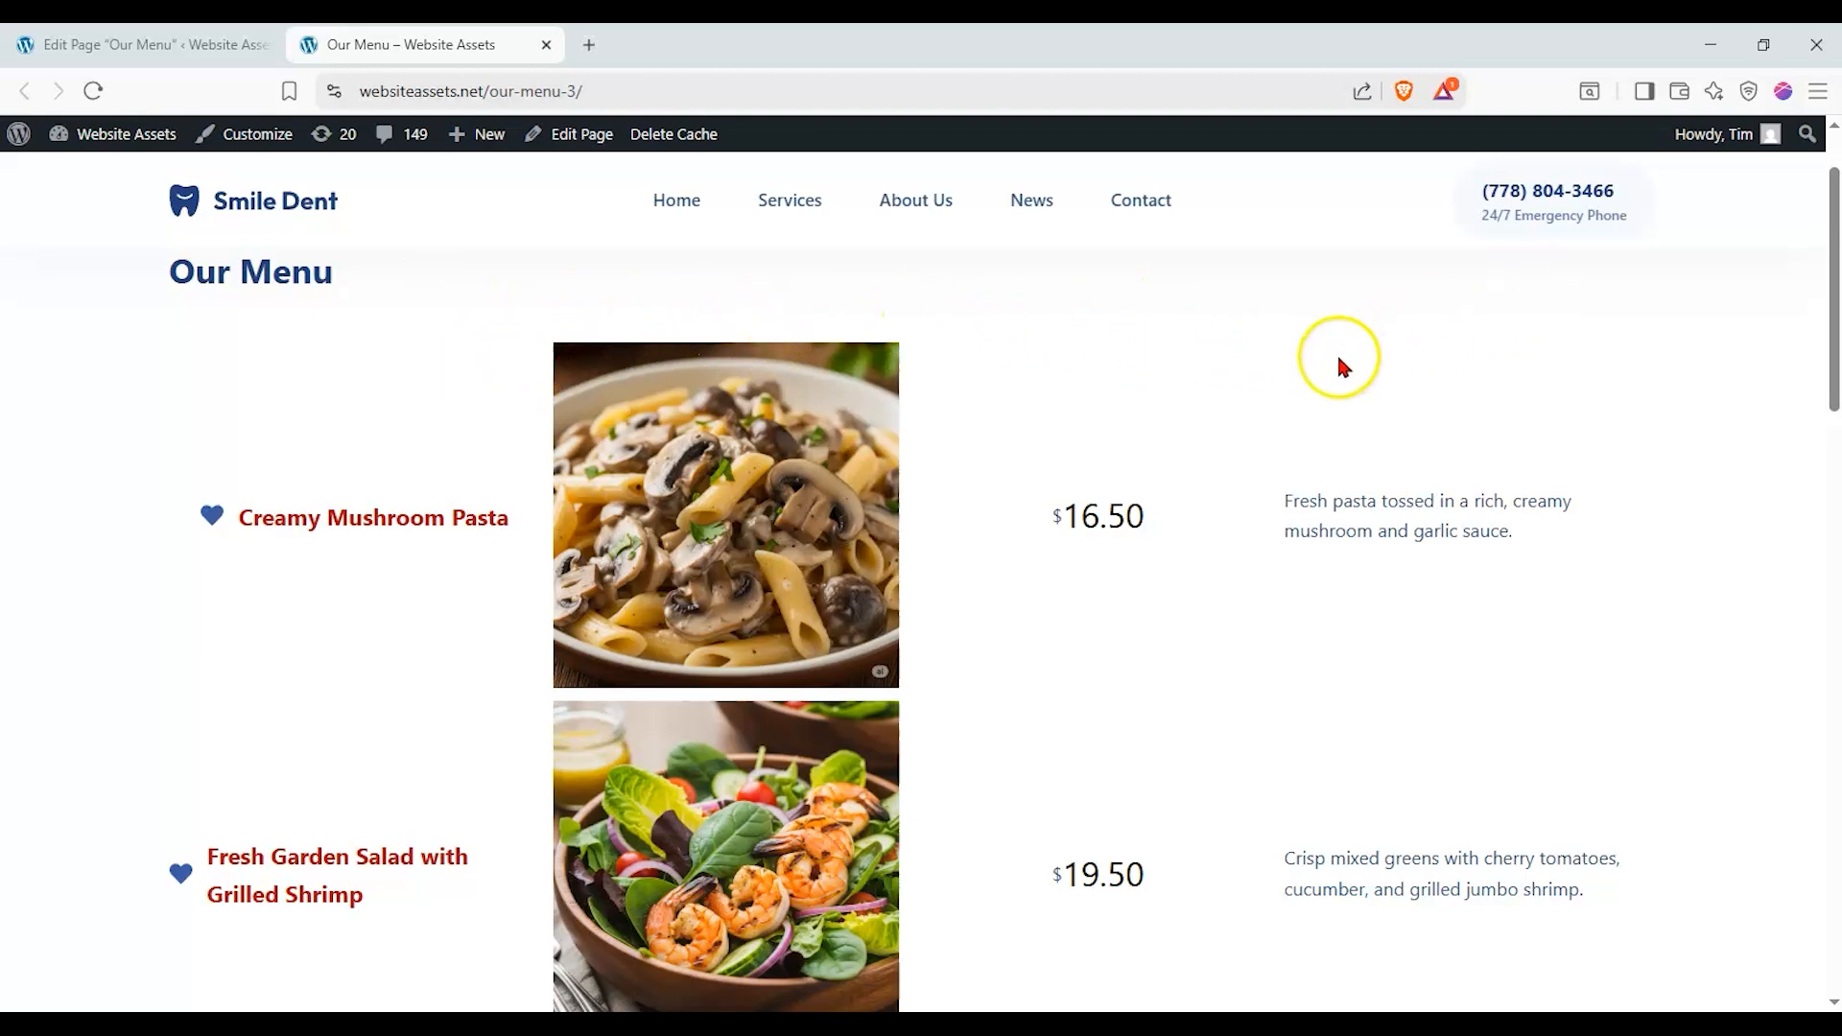
scroll(1340, 365, down, 5)
scroll(1339, 366, down, 1)
scroll(1338, 373, up, 8)
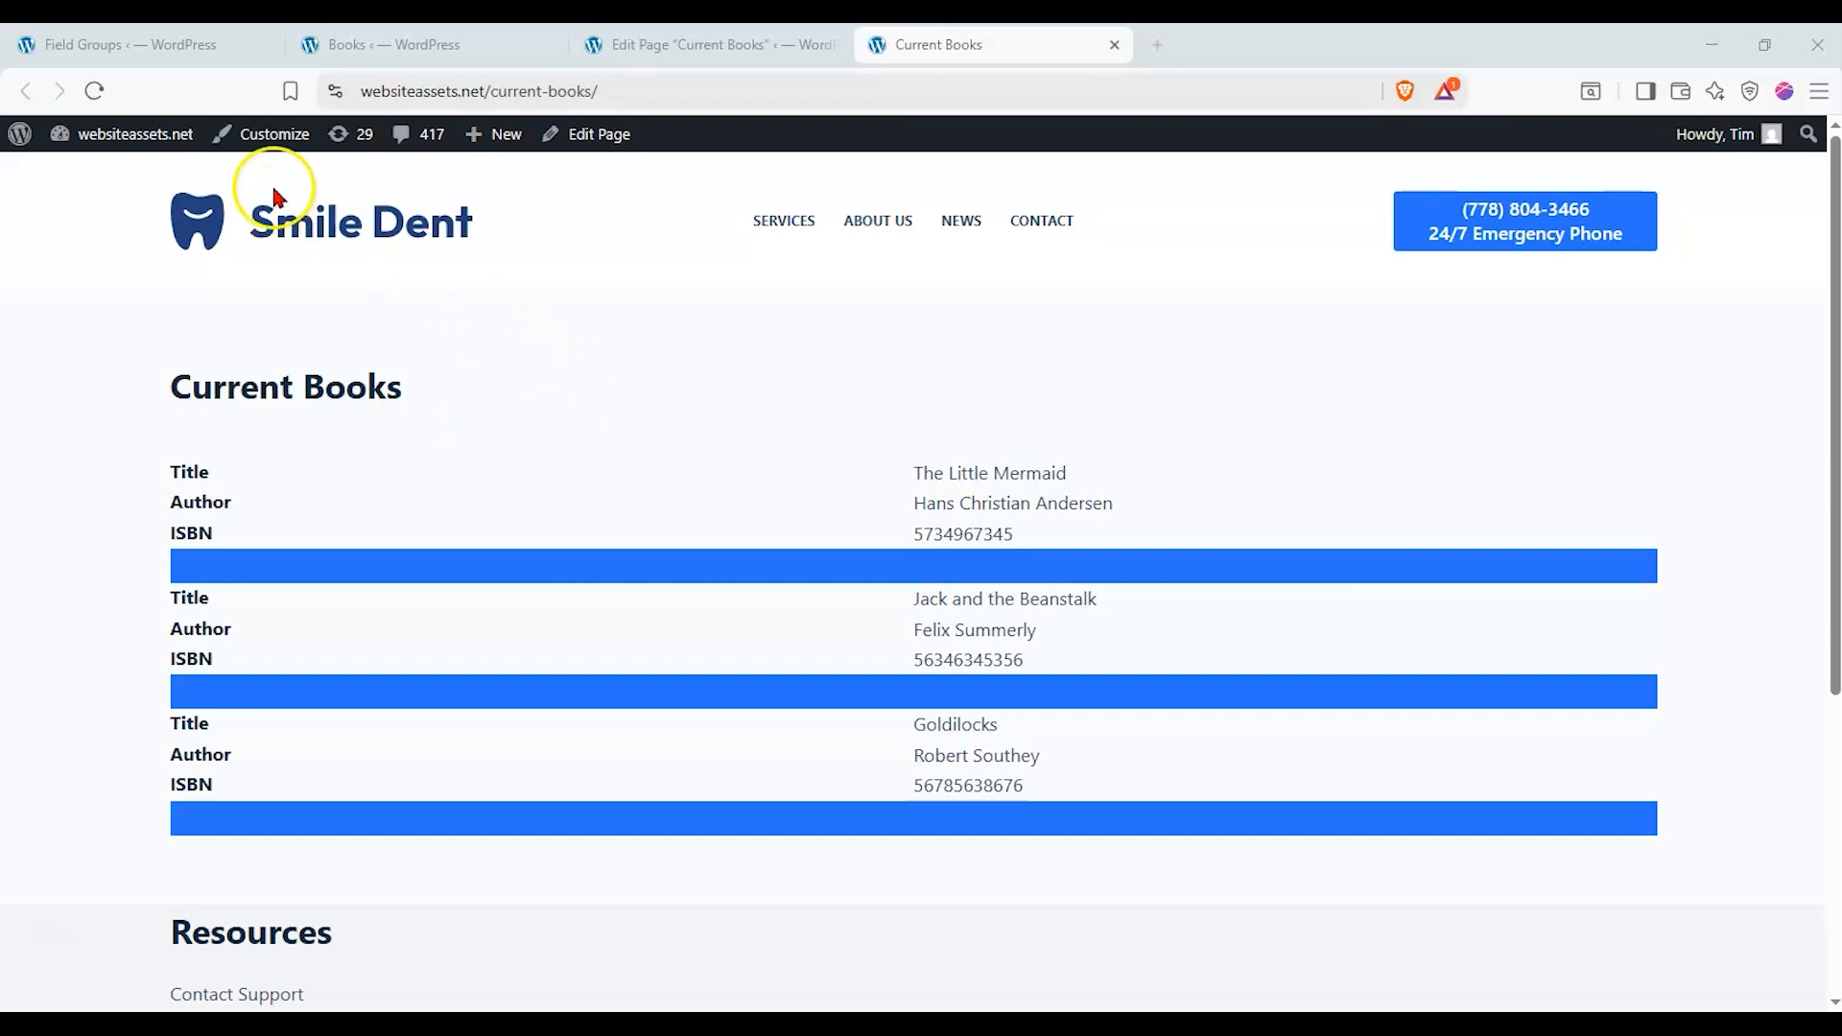
- Open the Book Details field group and expand the Book Title, Author and ISBN fields to examine their settings
click(192, 60)
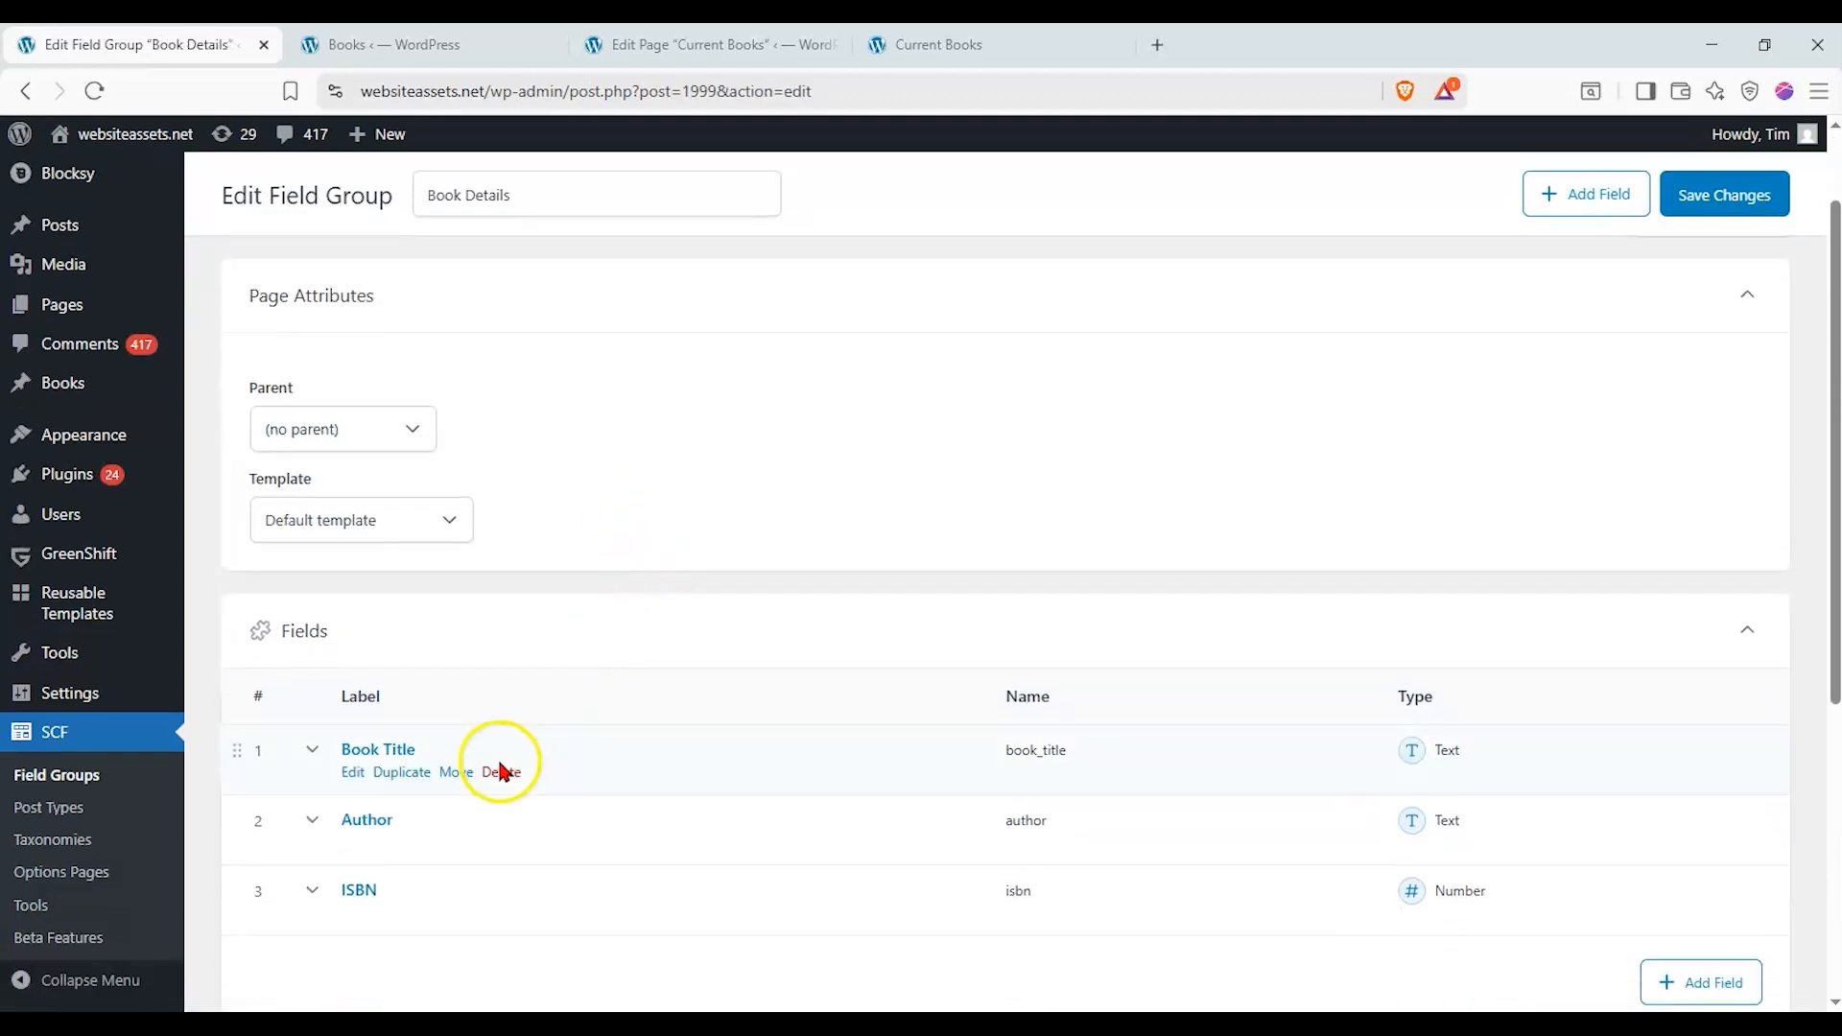
click(317, 753)
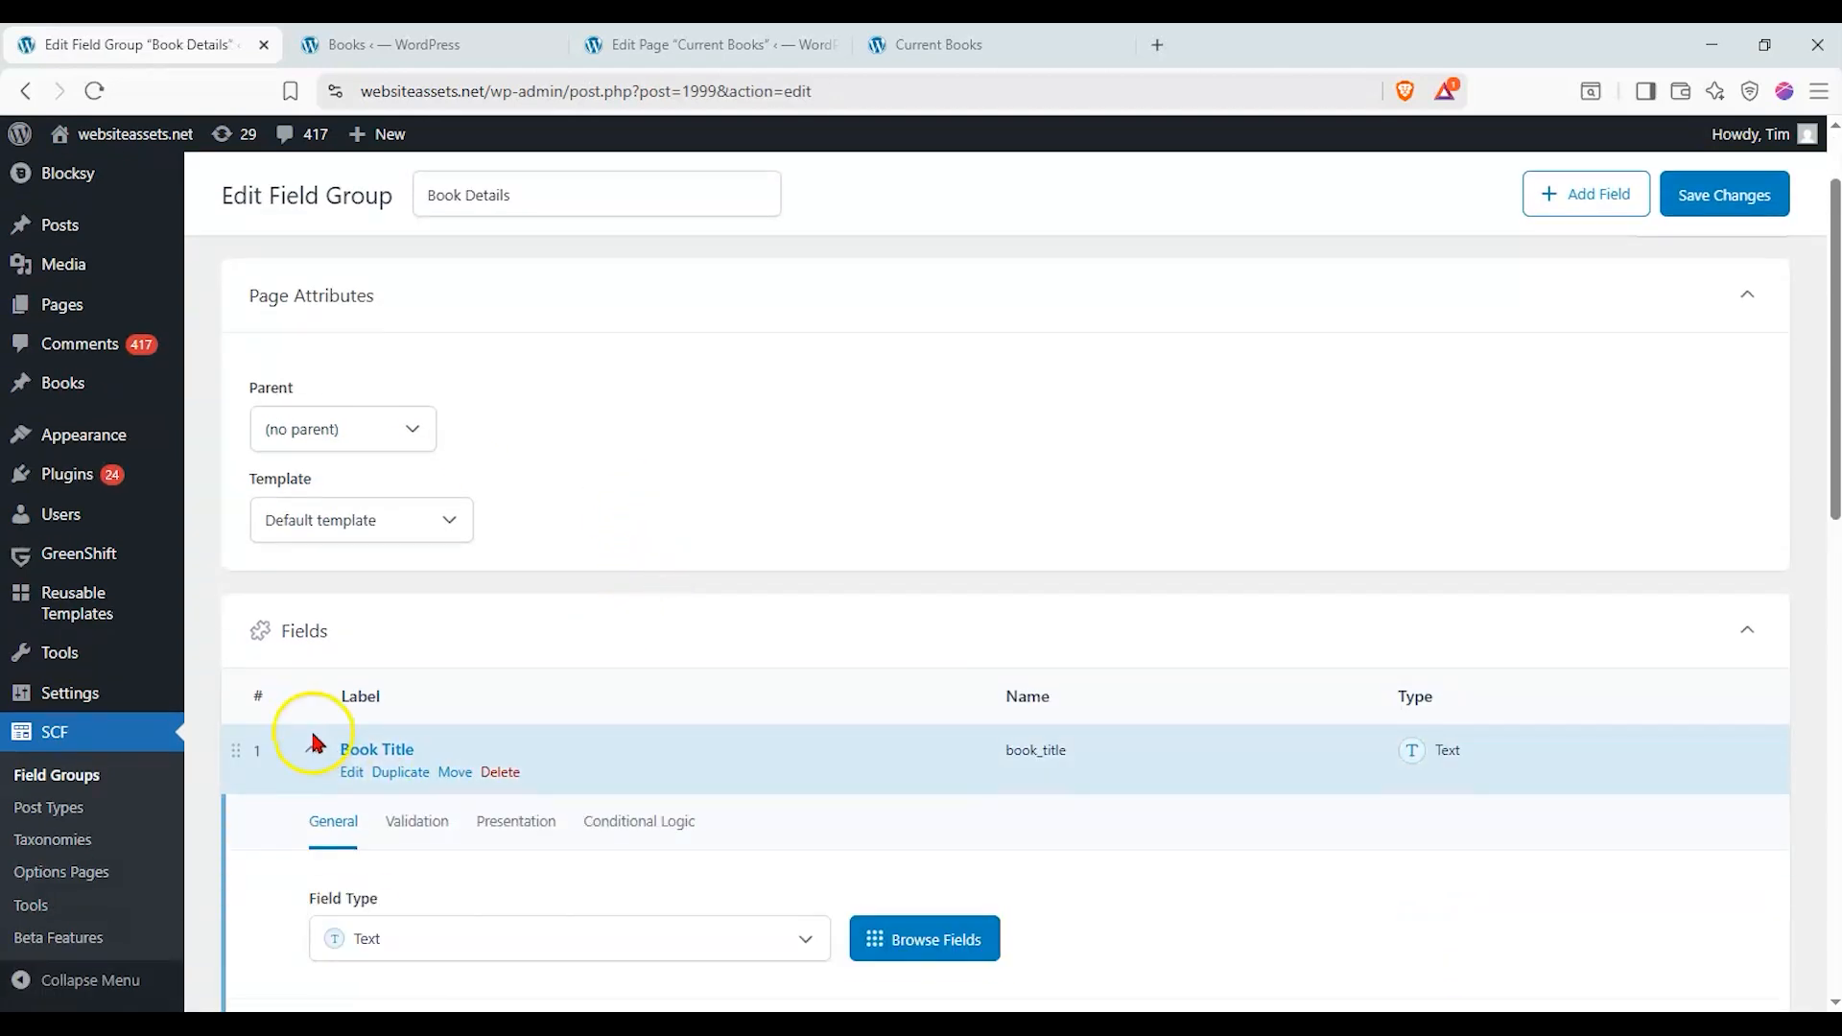
scroll(311, 729, down, 7)
scroll(311, 748, down, 2)
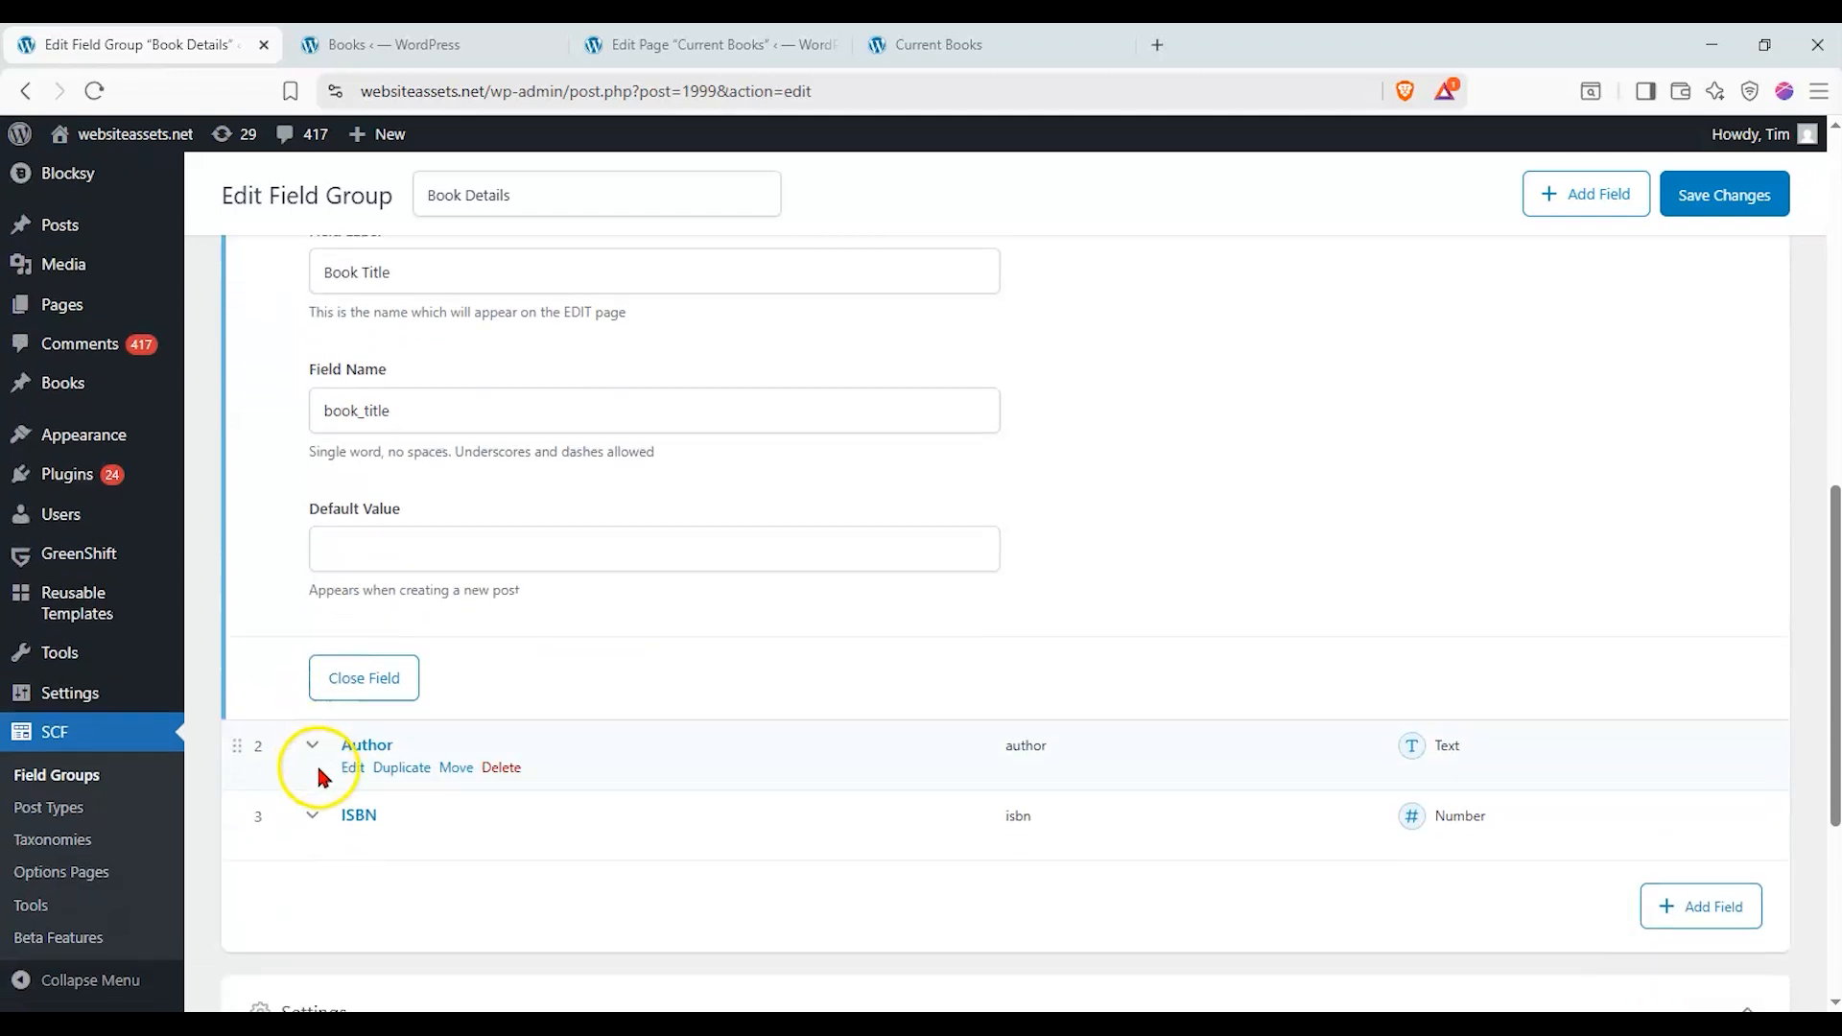
click(317, 755)
scroll(320, 759, down, 1)
scroll(319, 758, down, 6)
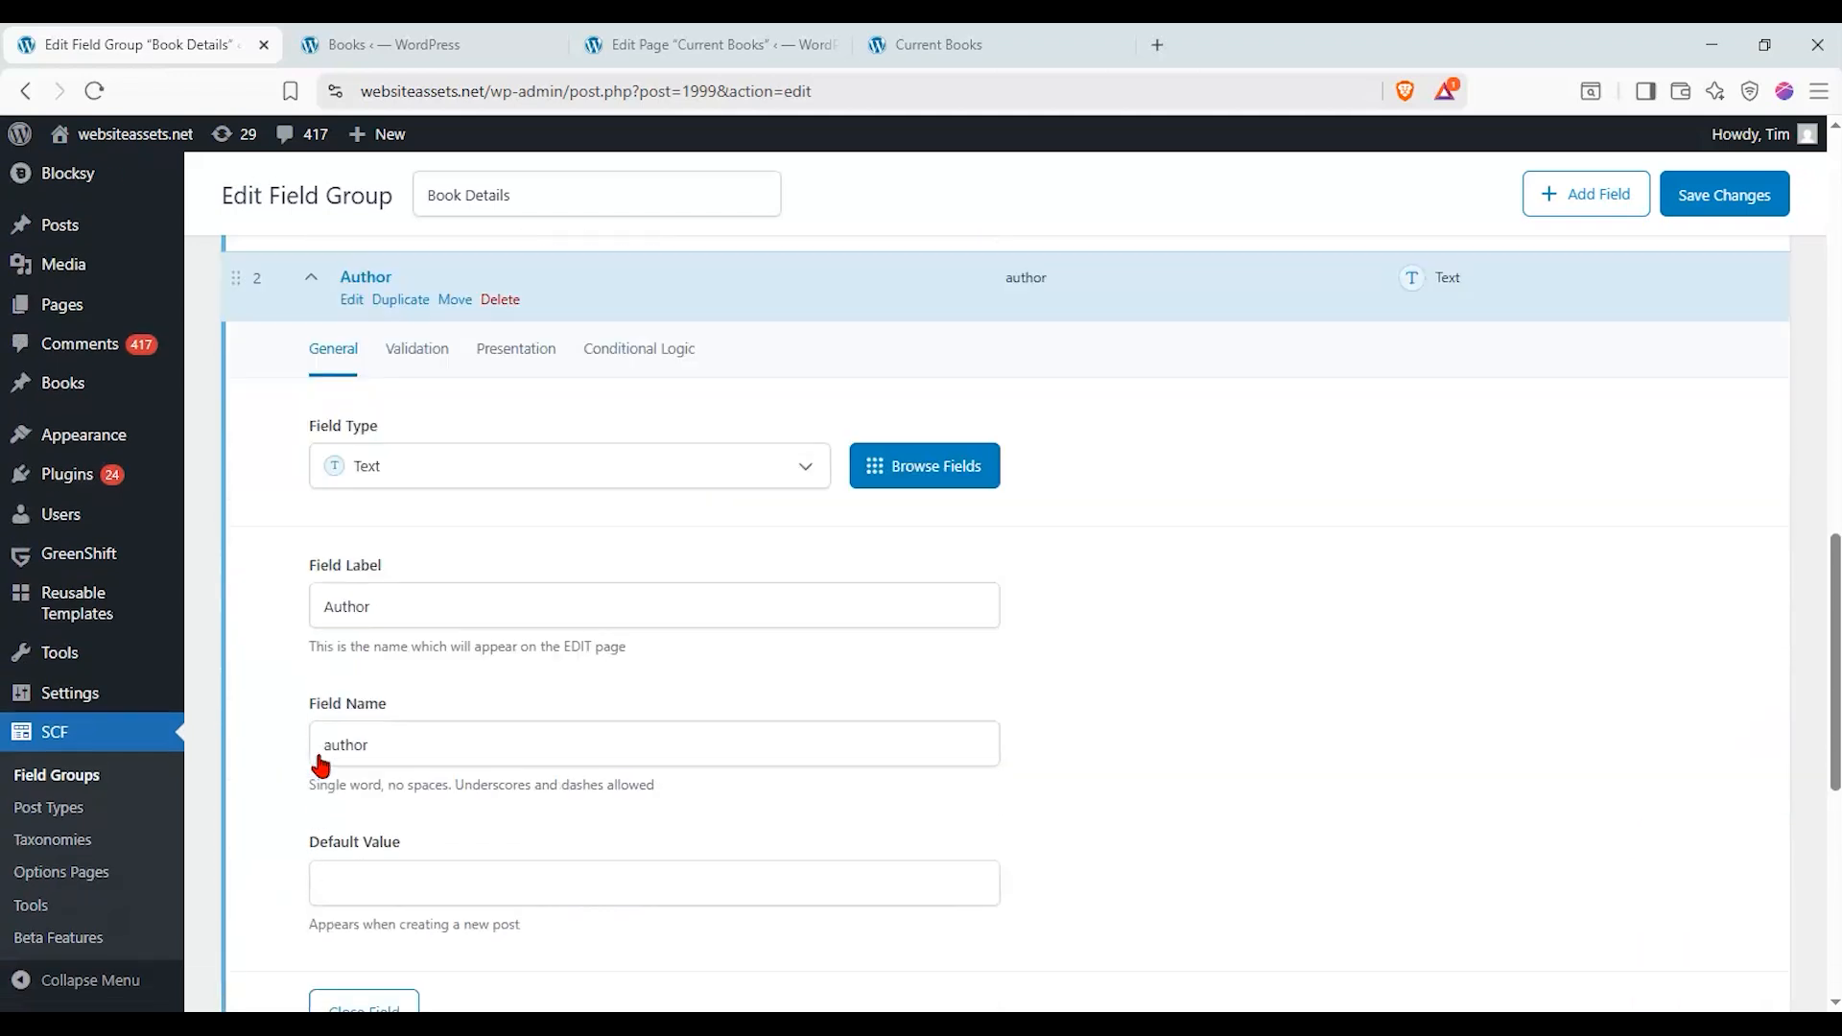
click(314, 753)
scroll(313, 757, down, 7)
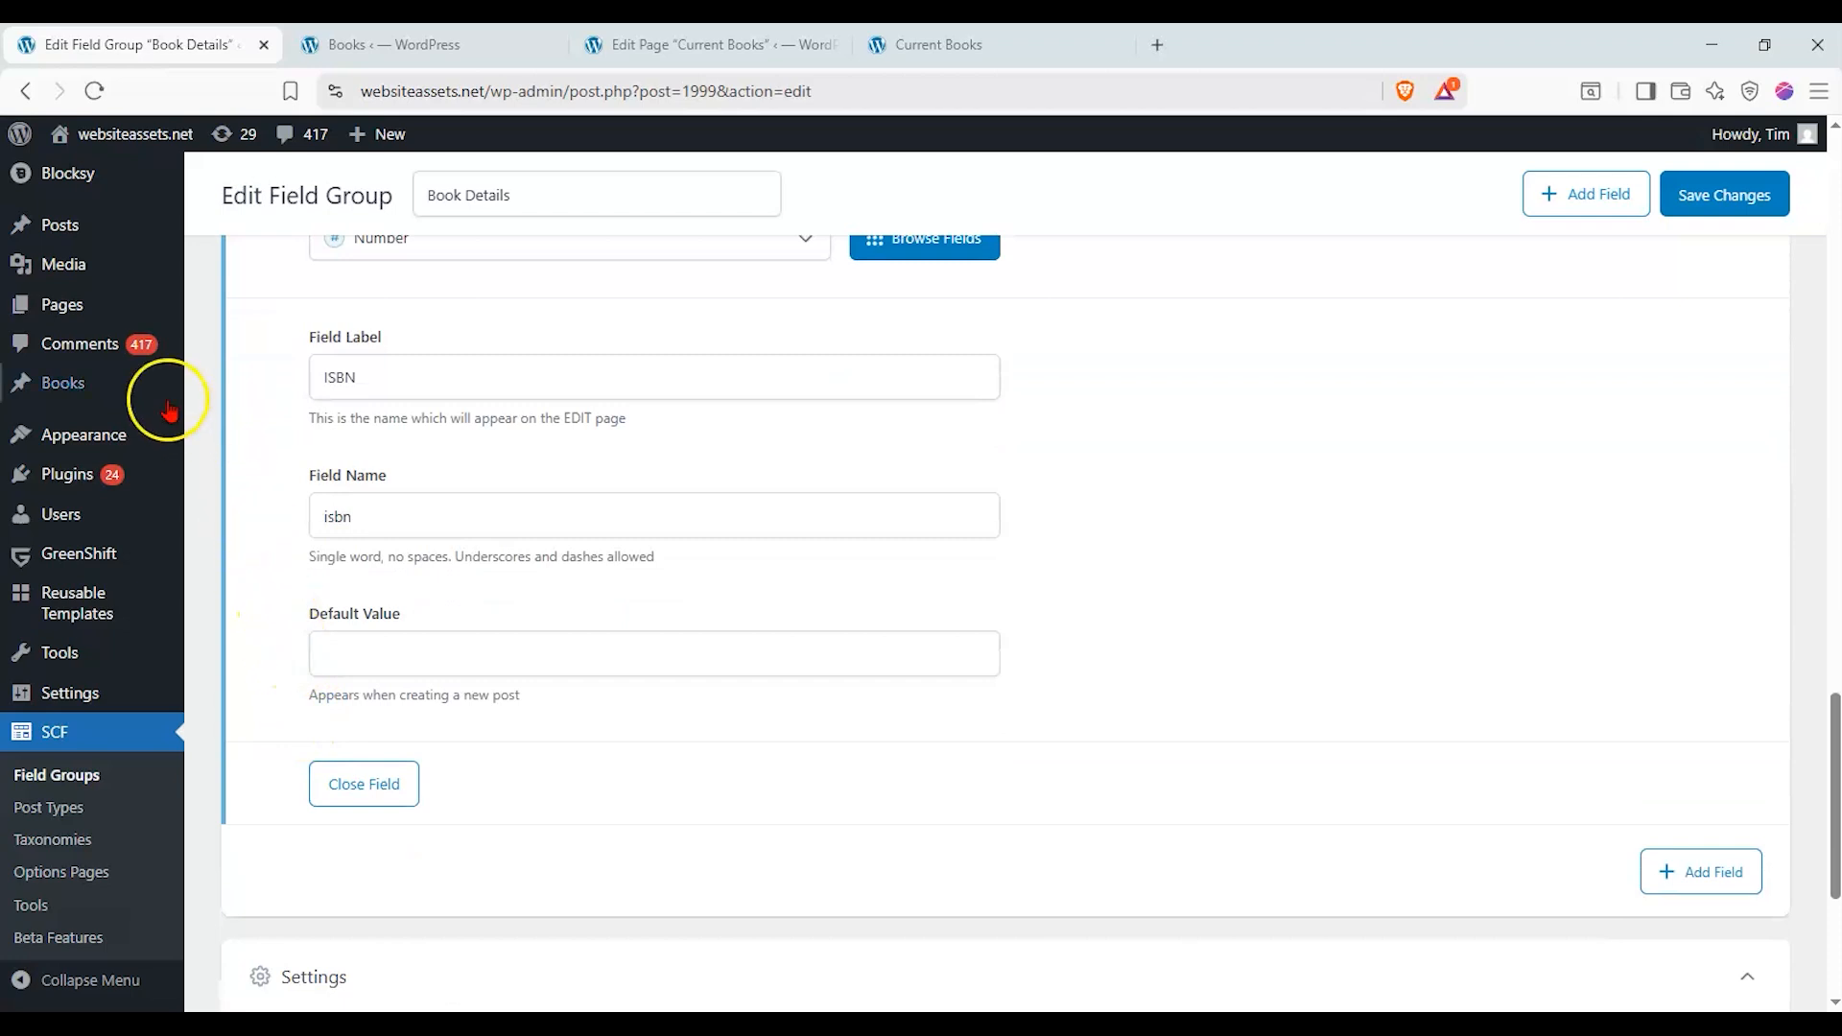
- Open the Jack and the Beanstalk entry from the Books list and examine its Book Details fields
mouse_move(91, 391)
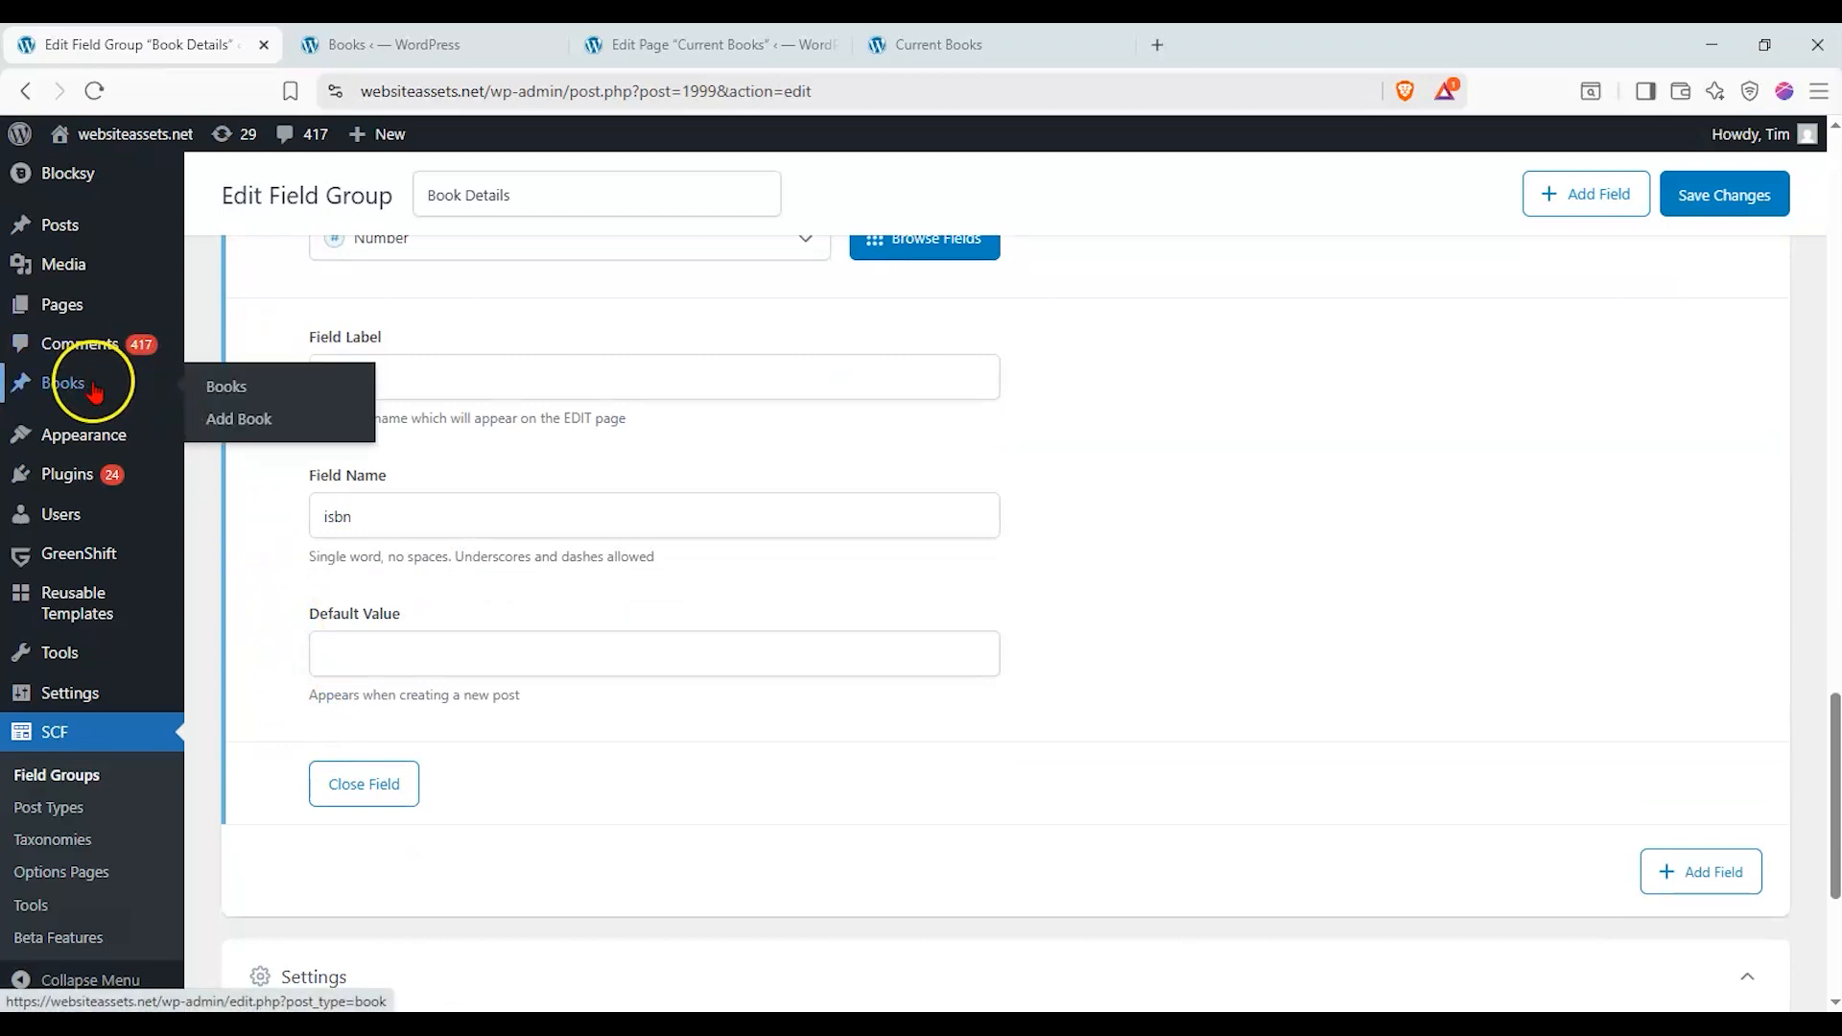
click(413, 46)
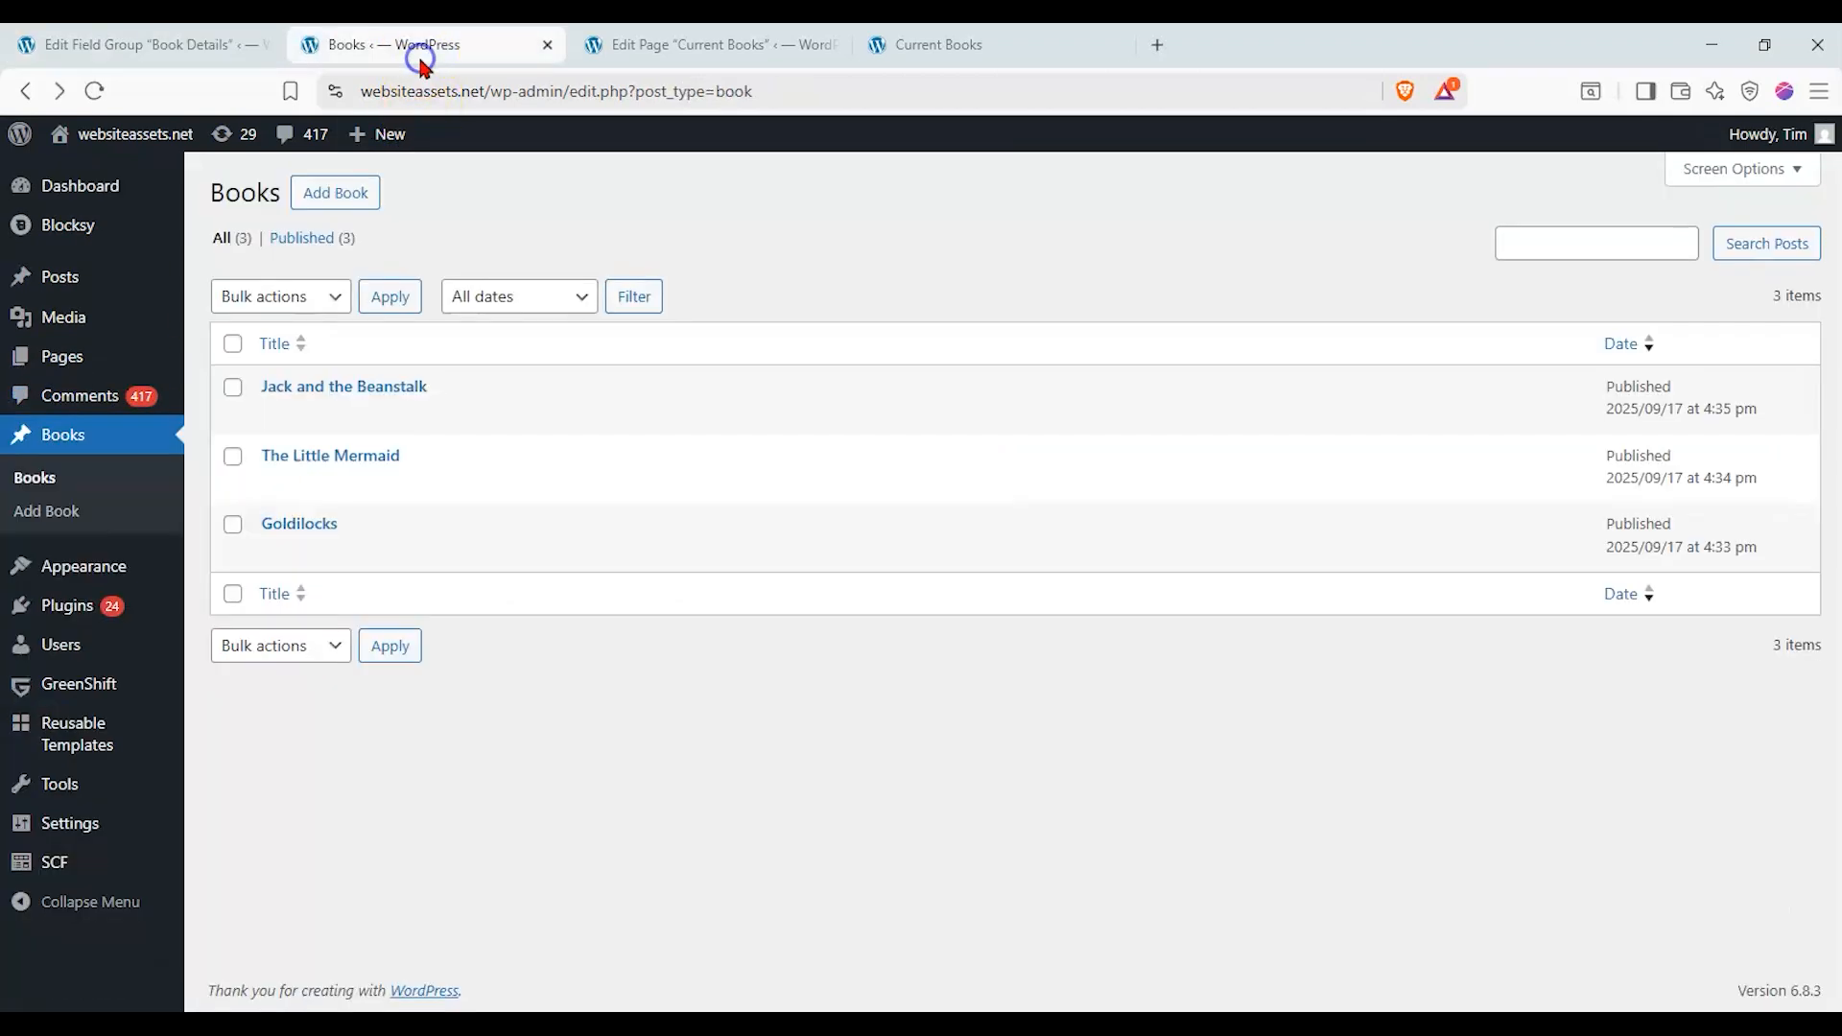
click(391, 394)
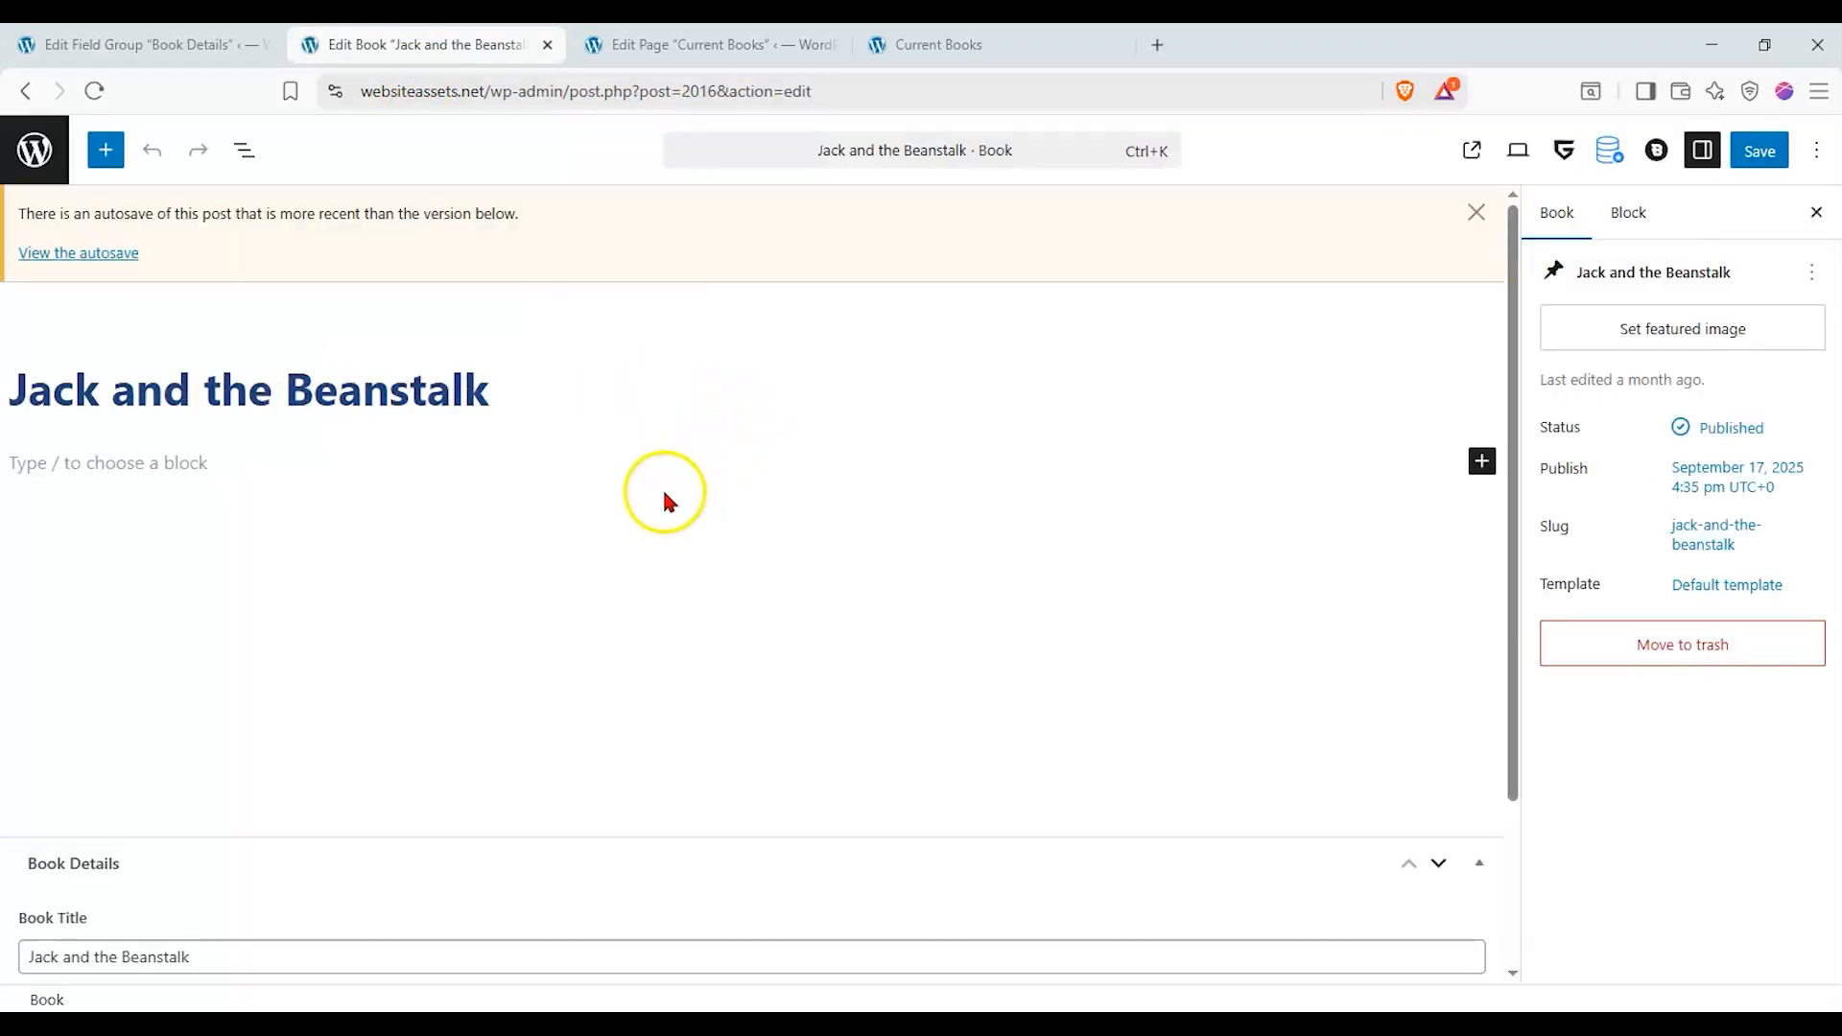
scroll(660, 484, down, 2)
scroll(657, 476, down, 1)
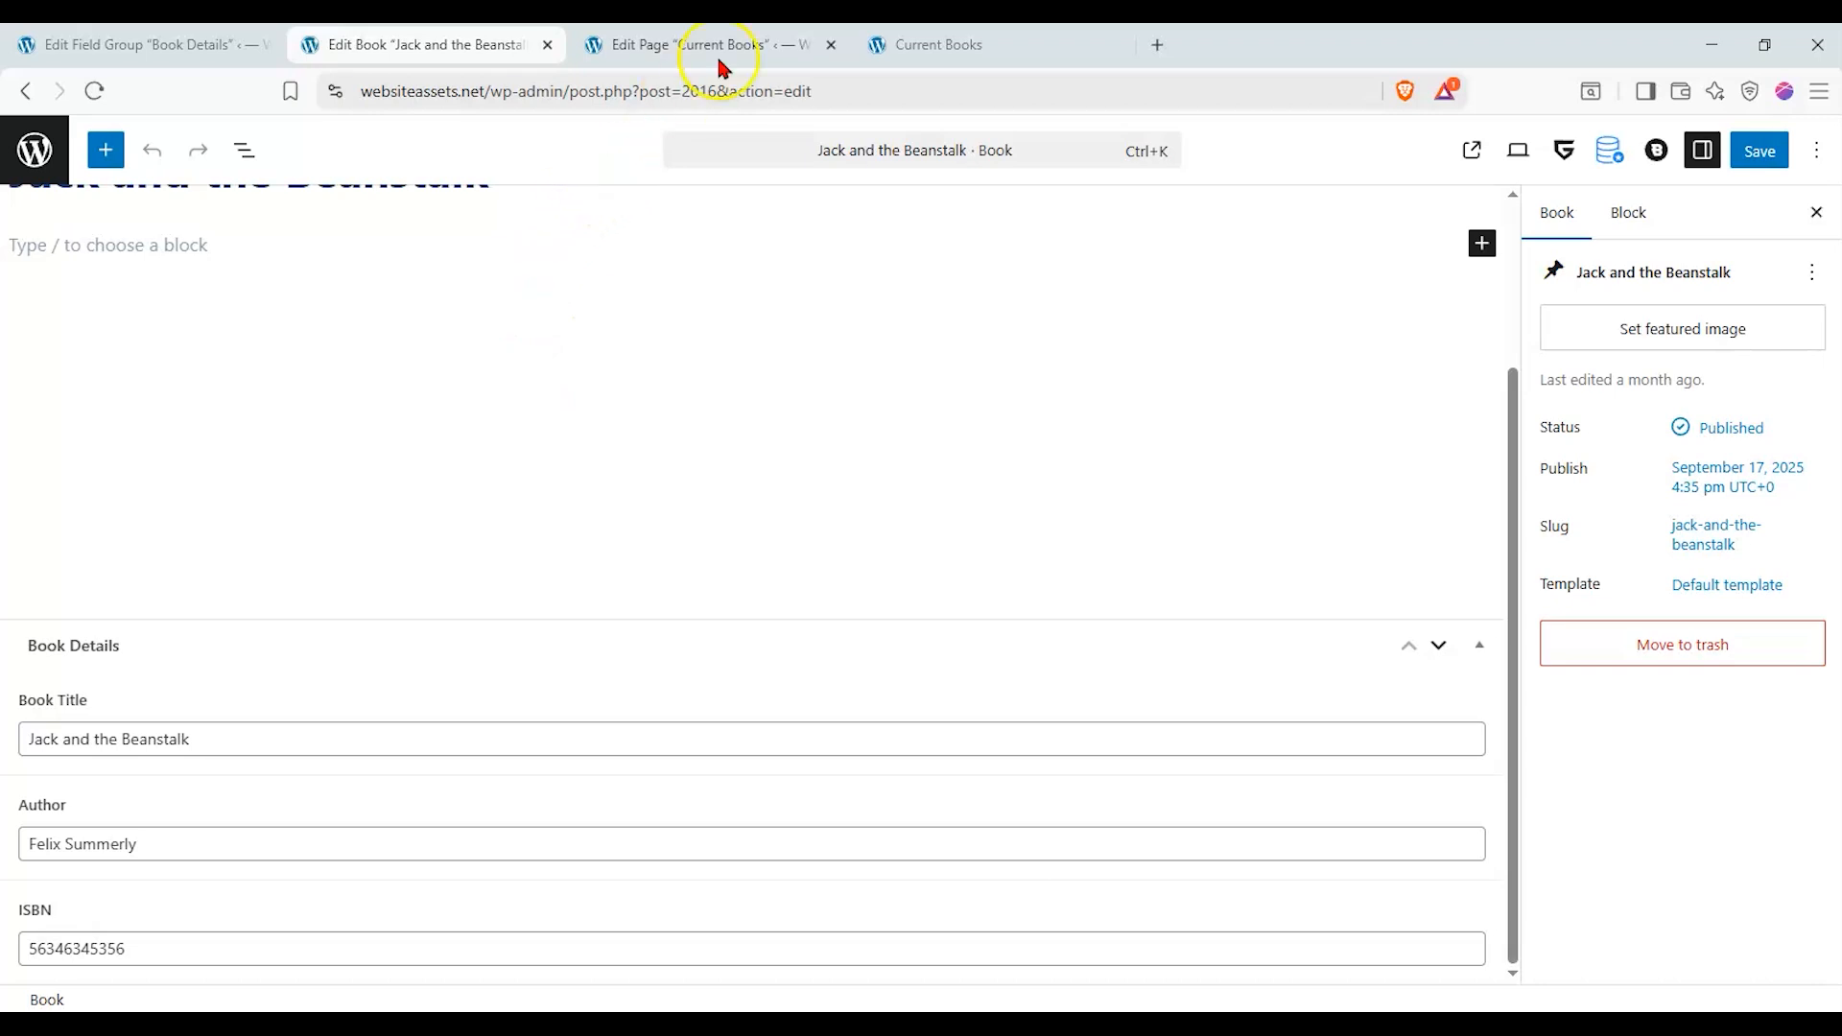
- Switch to the Current Books page editor, select the Dynamic Repeater and check its dynamic source options
click(788, 38)
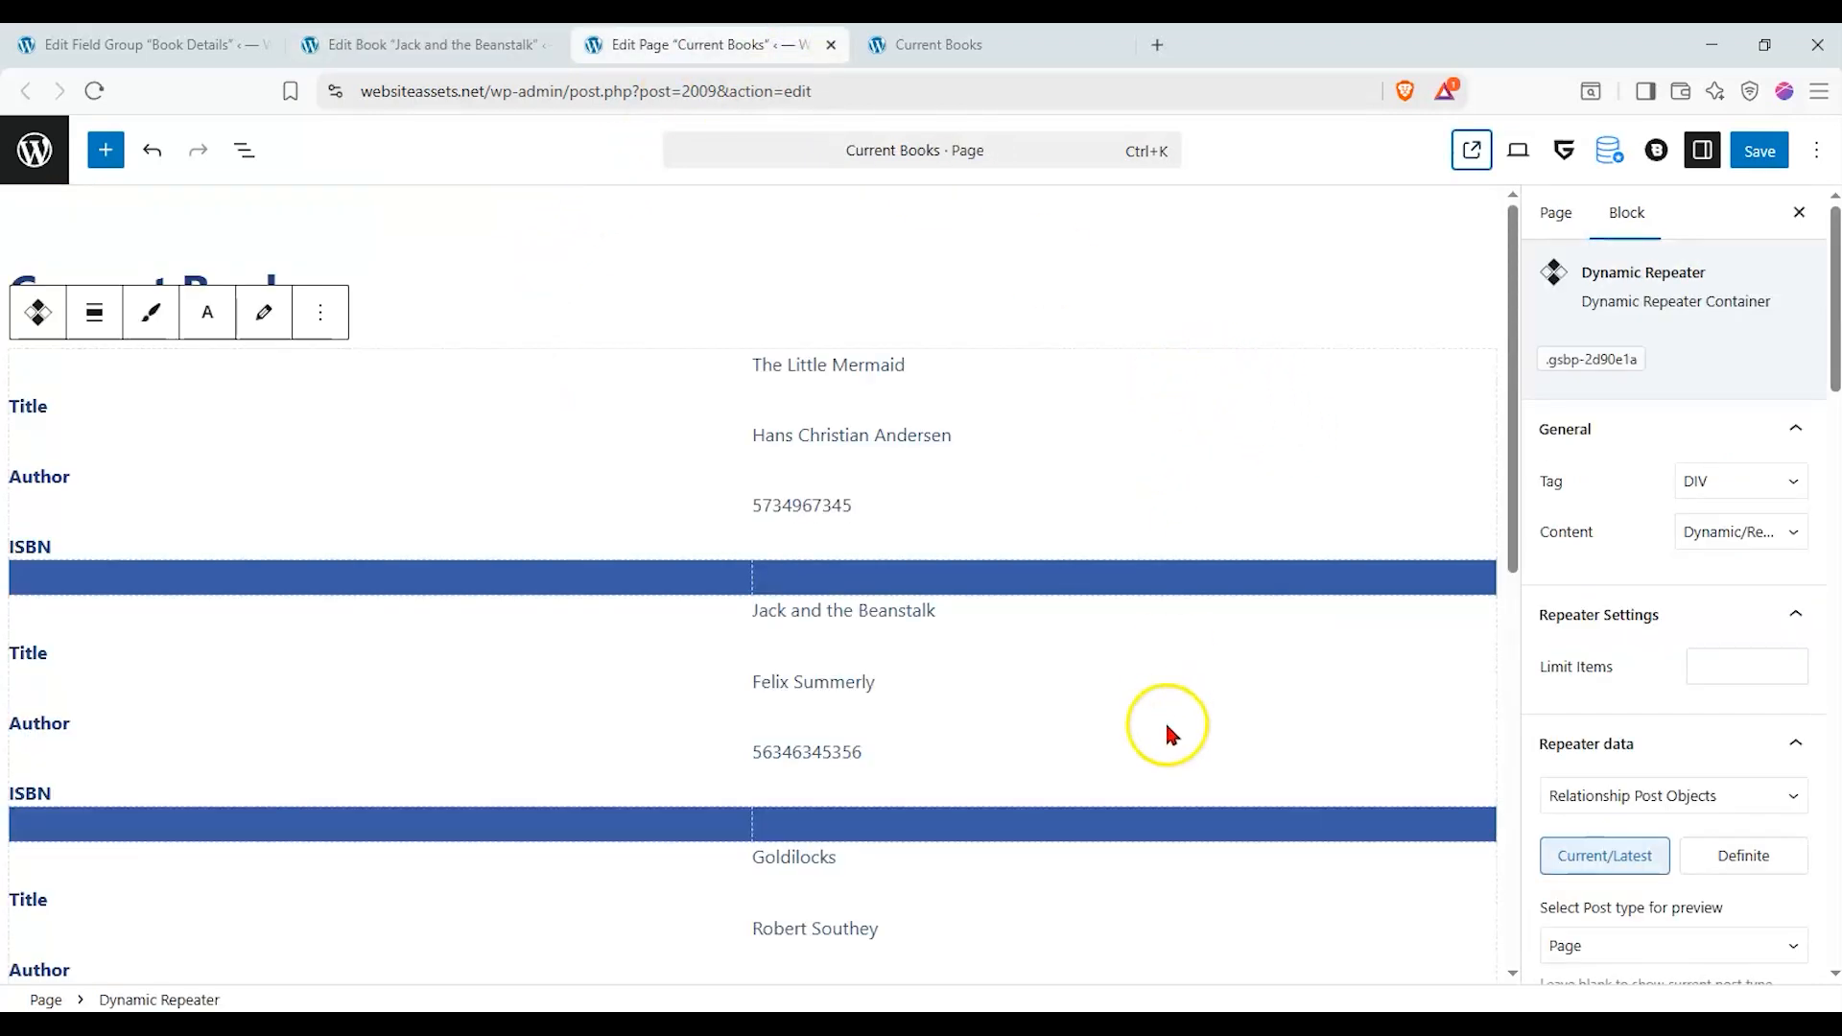
click(1084, 245)
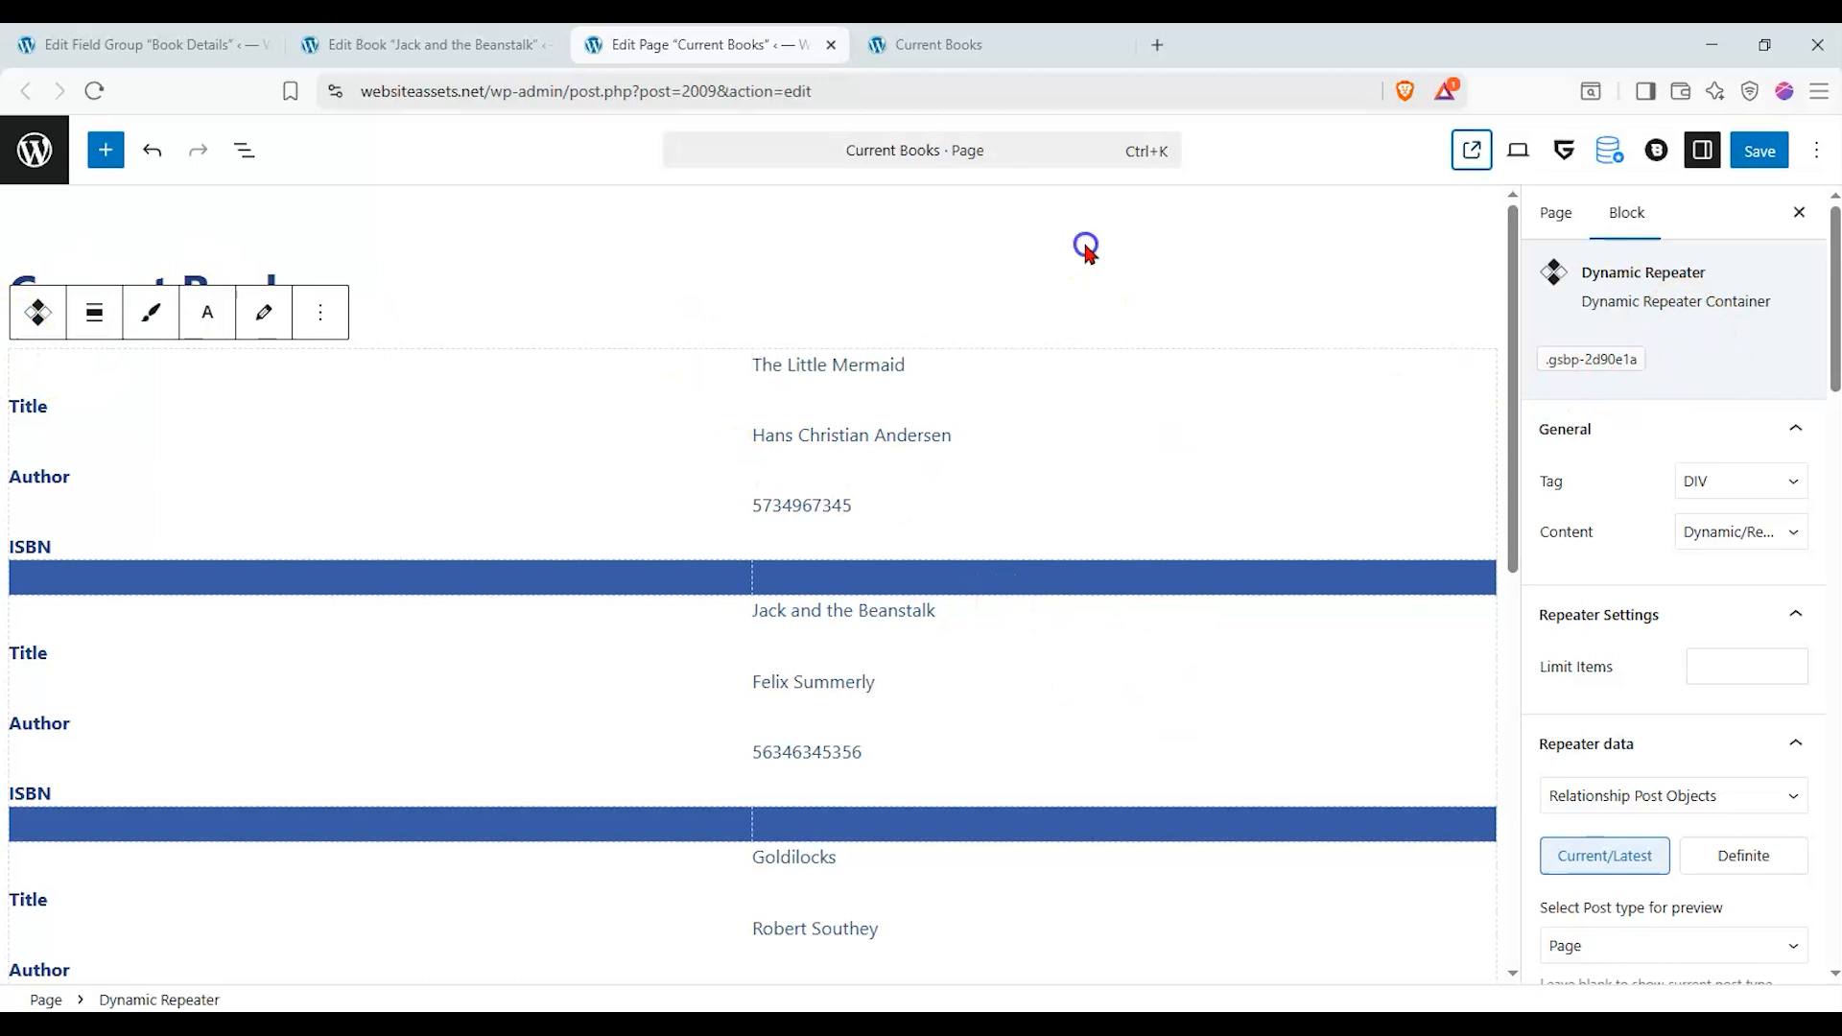
click(472, 411)
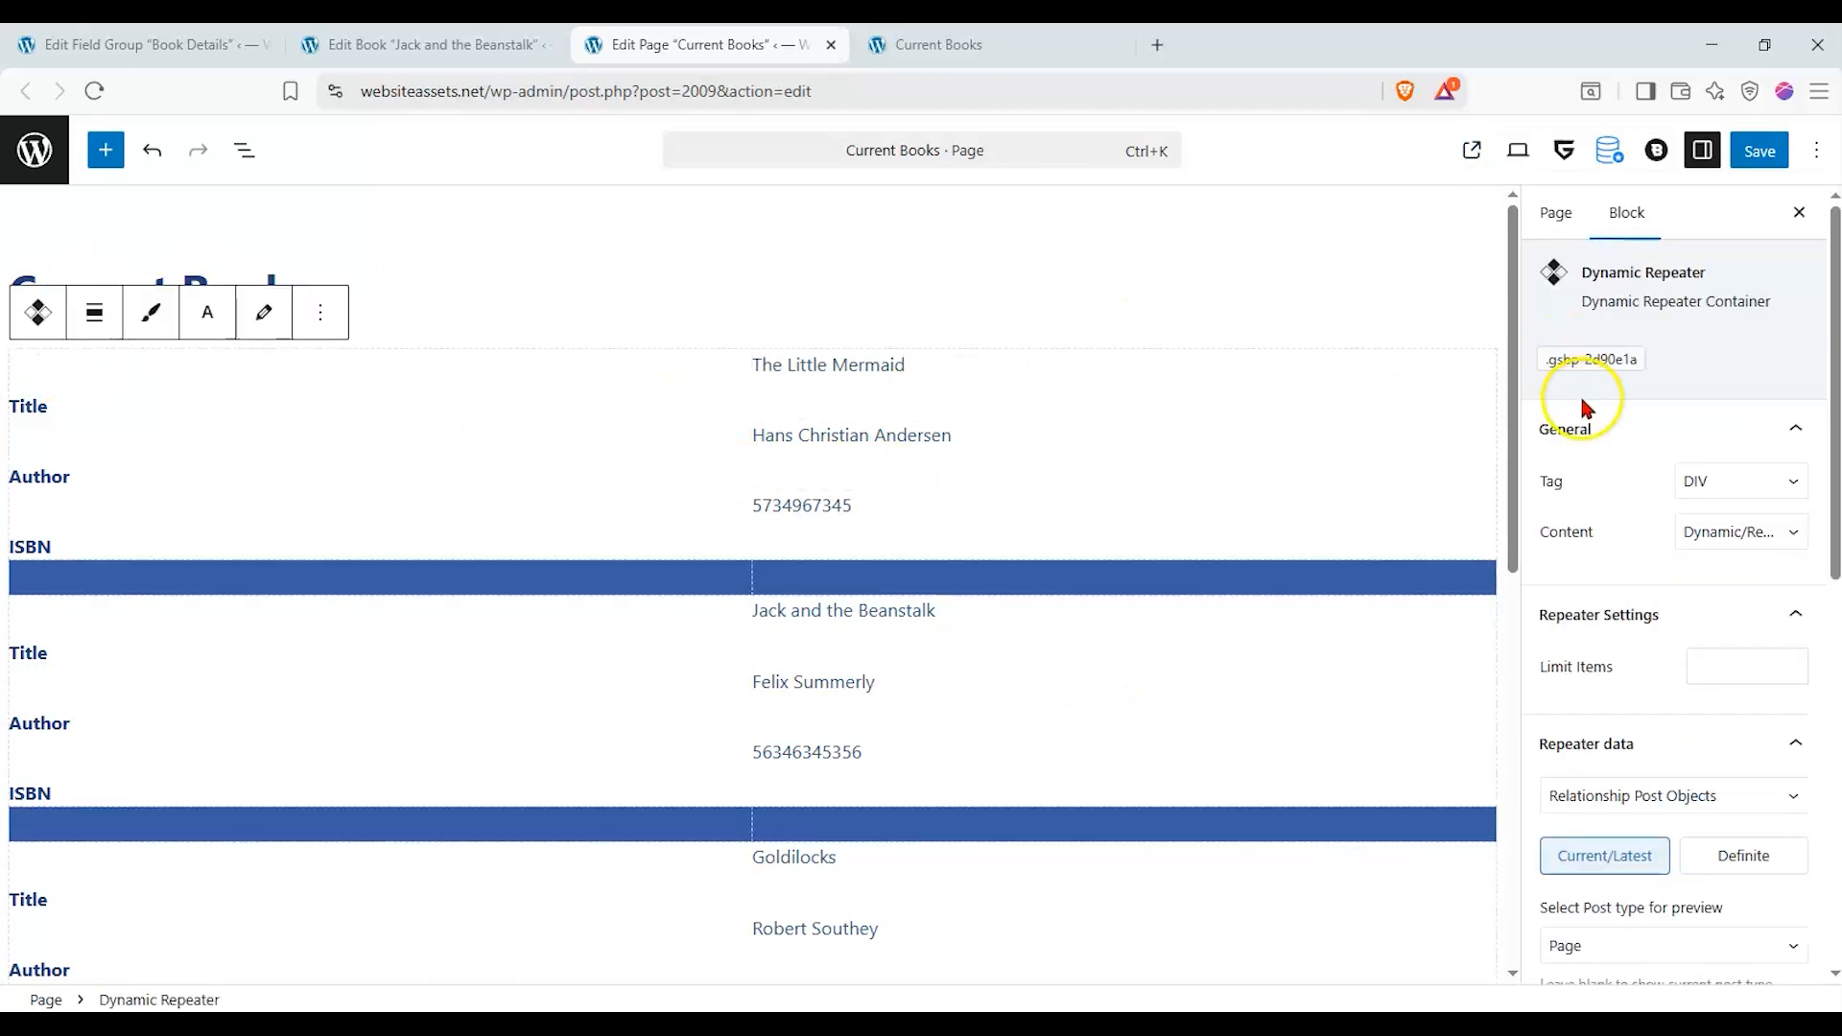
scroll(1585, 403, down, 3)
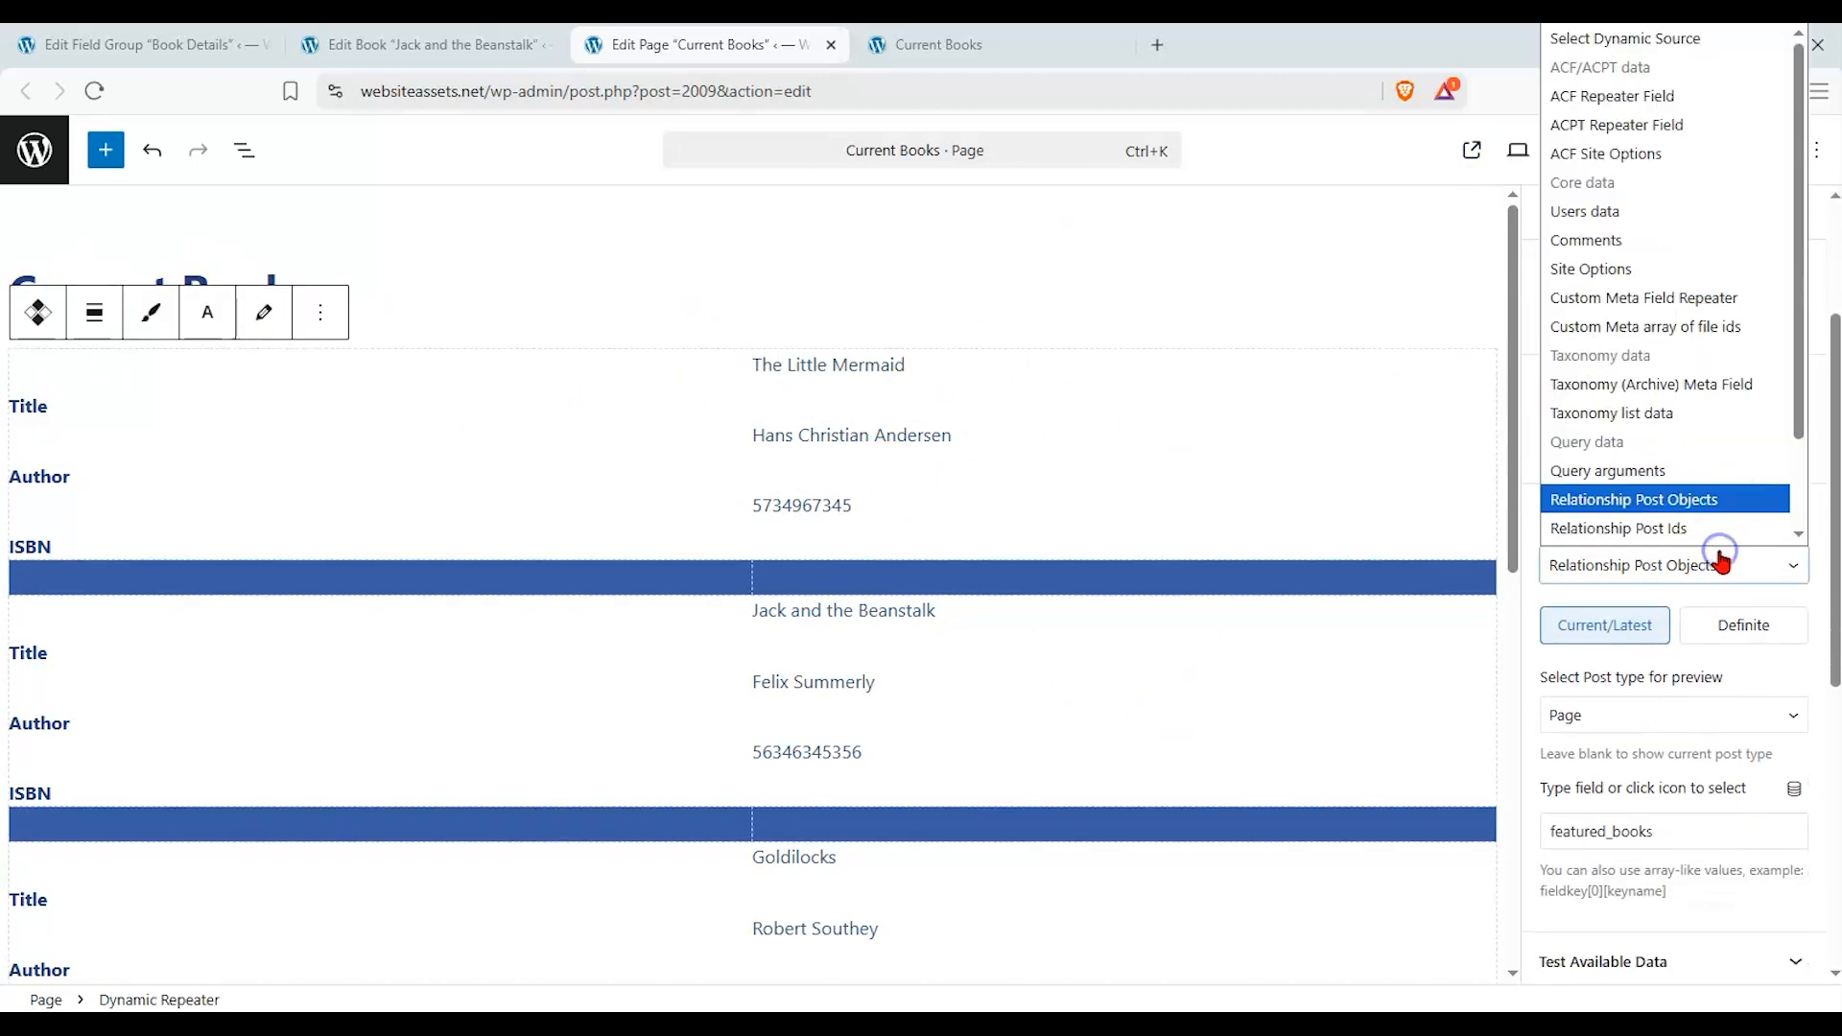
click(1739, 565)
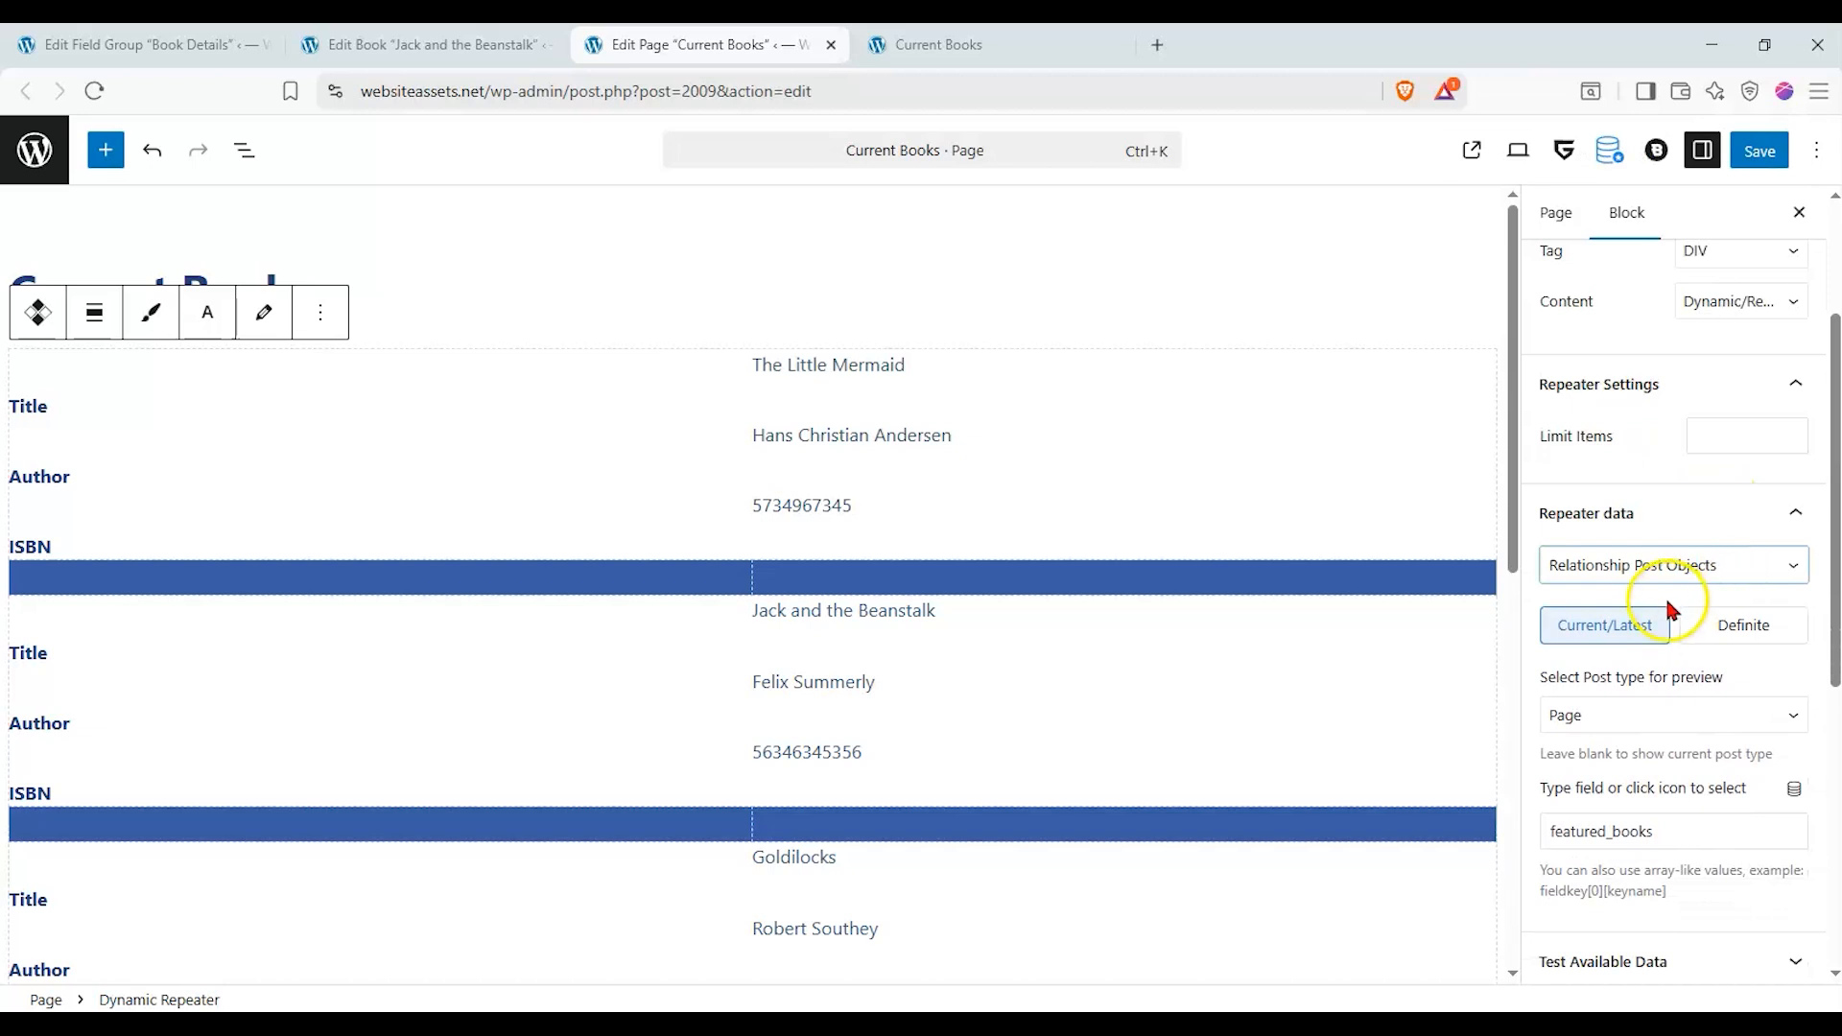
- Examine the repeater's Current/Latest and Definite choice, its preview post type and its source field
scroll(1665, 603, down, 1)
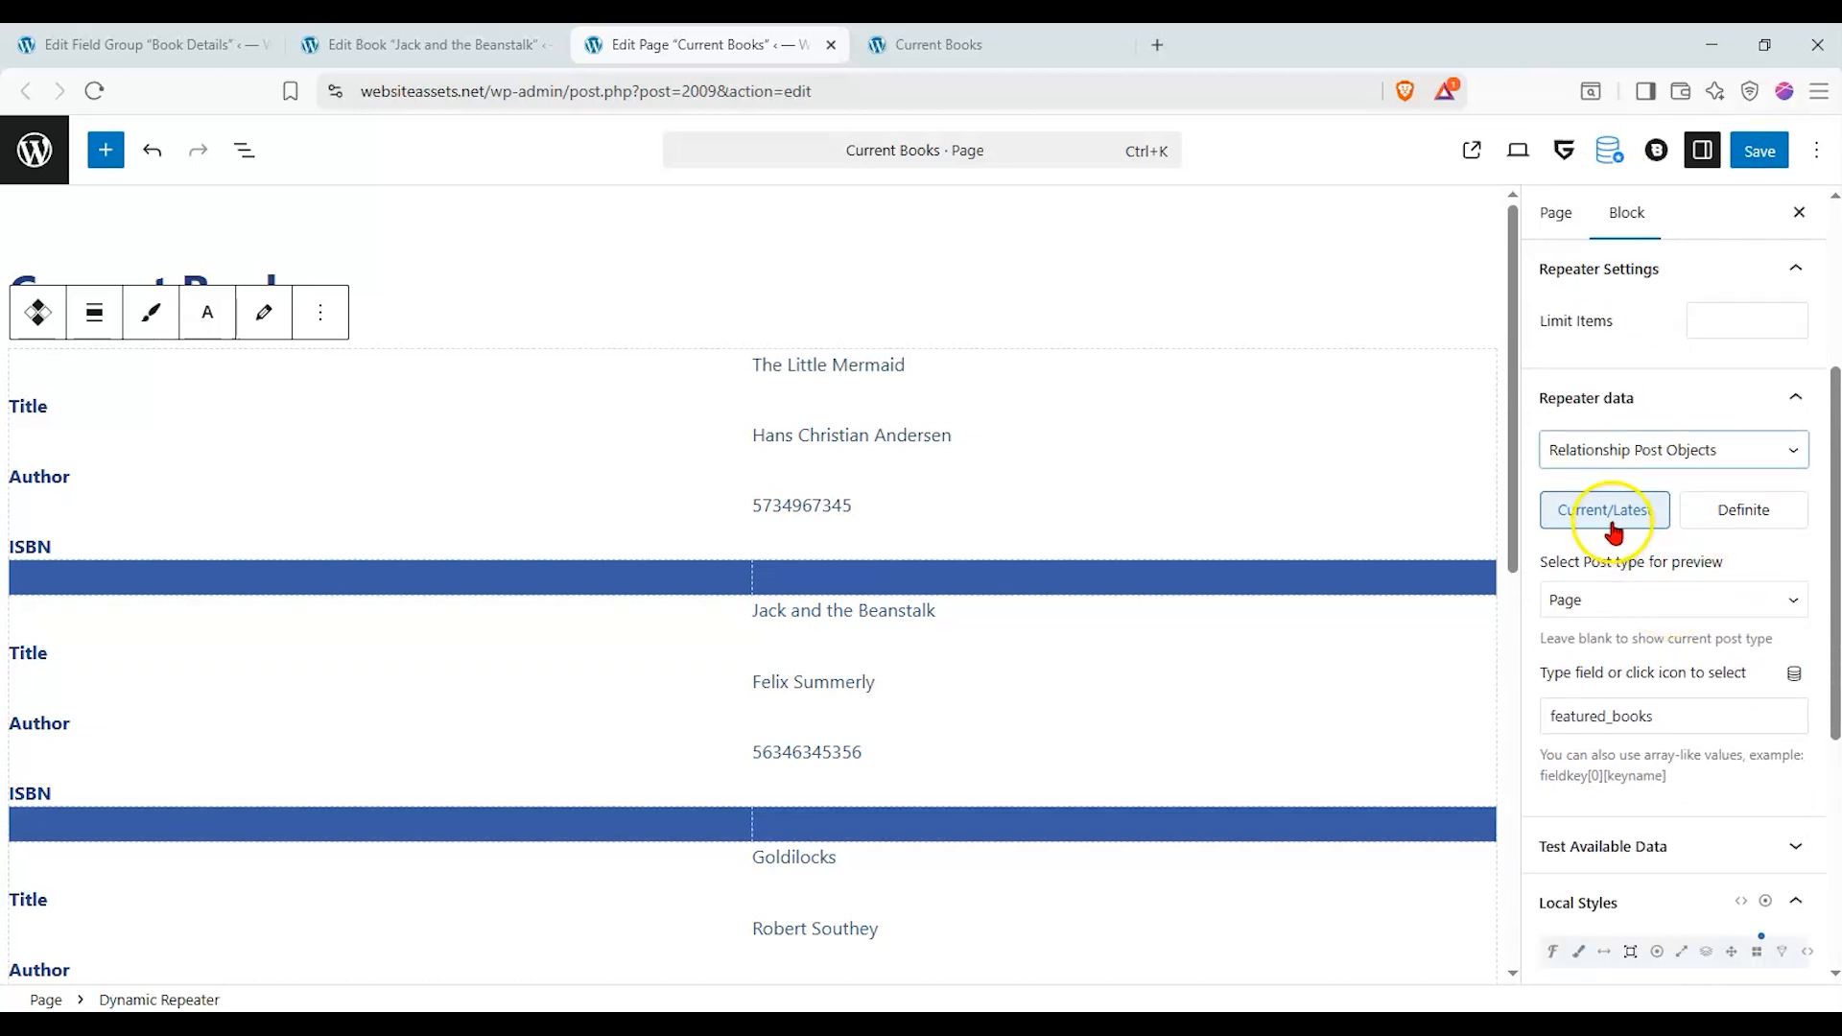
click(1708, 526)
click(1643, 518)
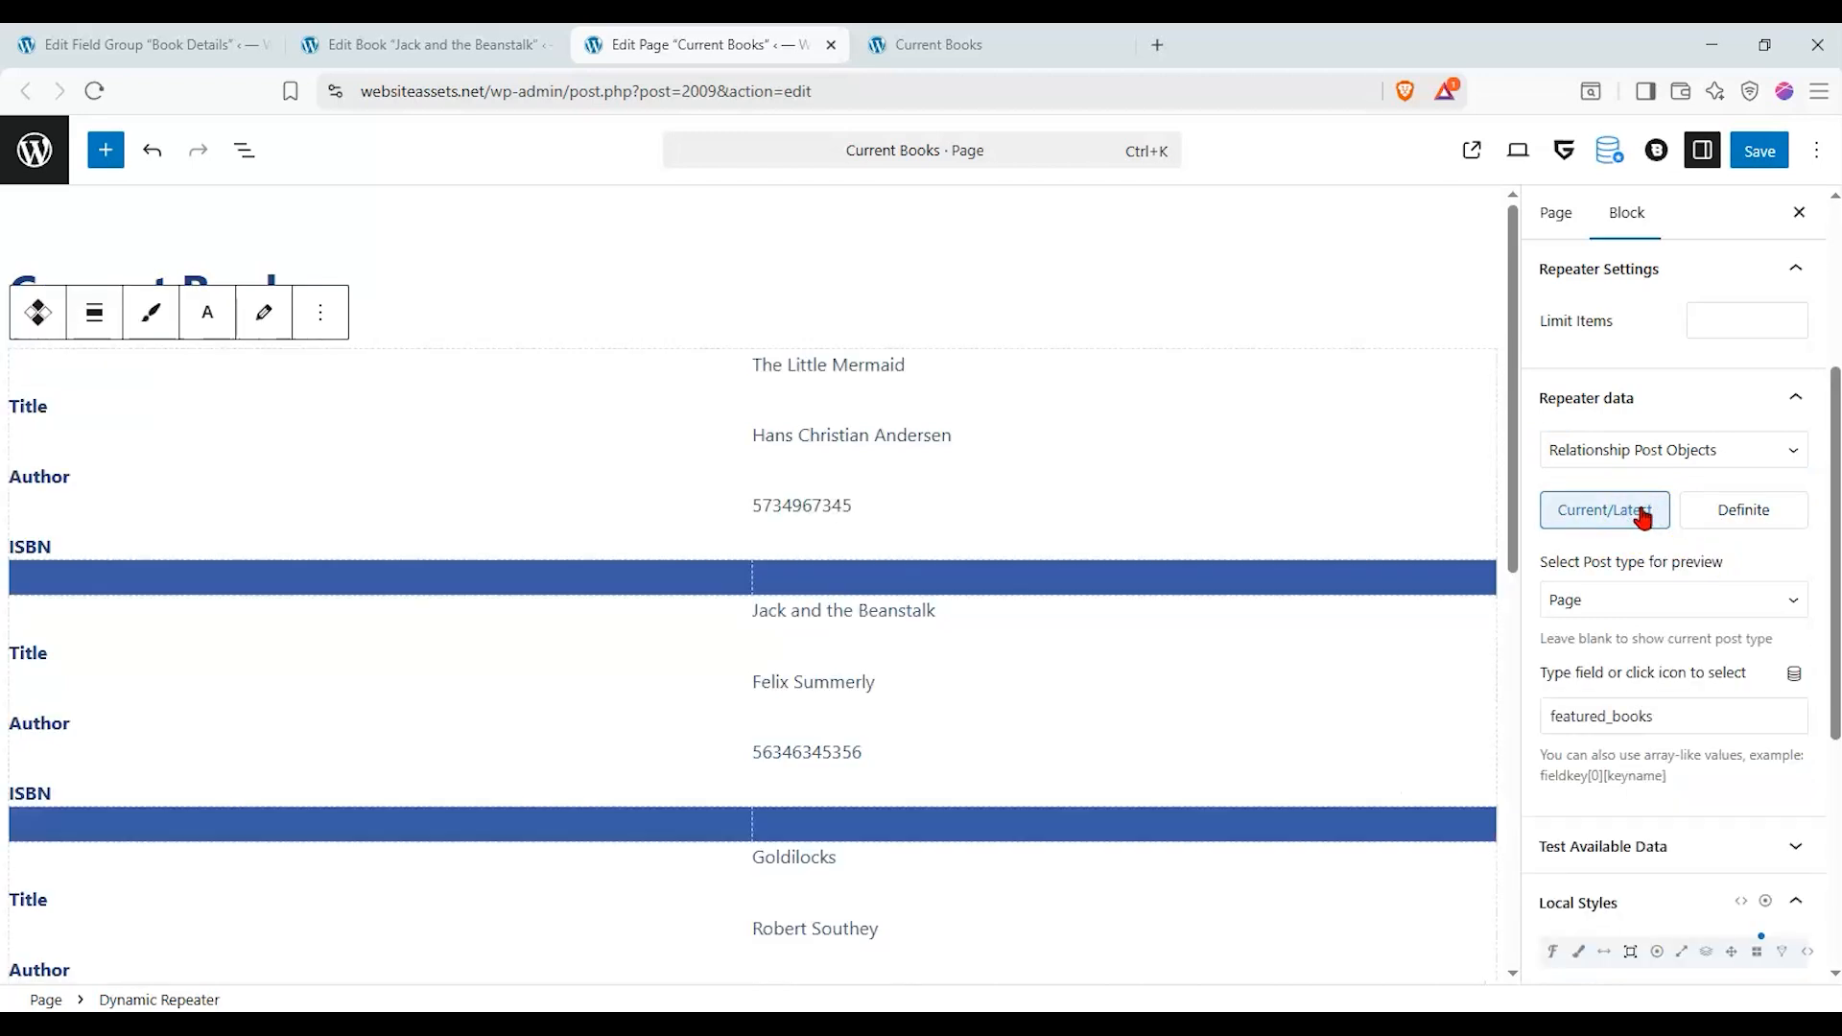
click(1623, 526)
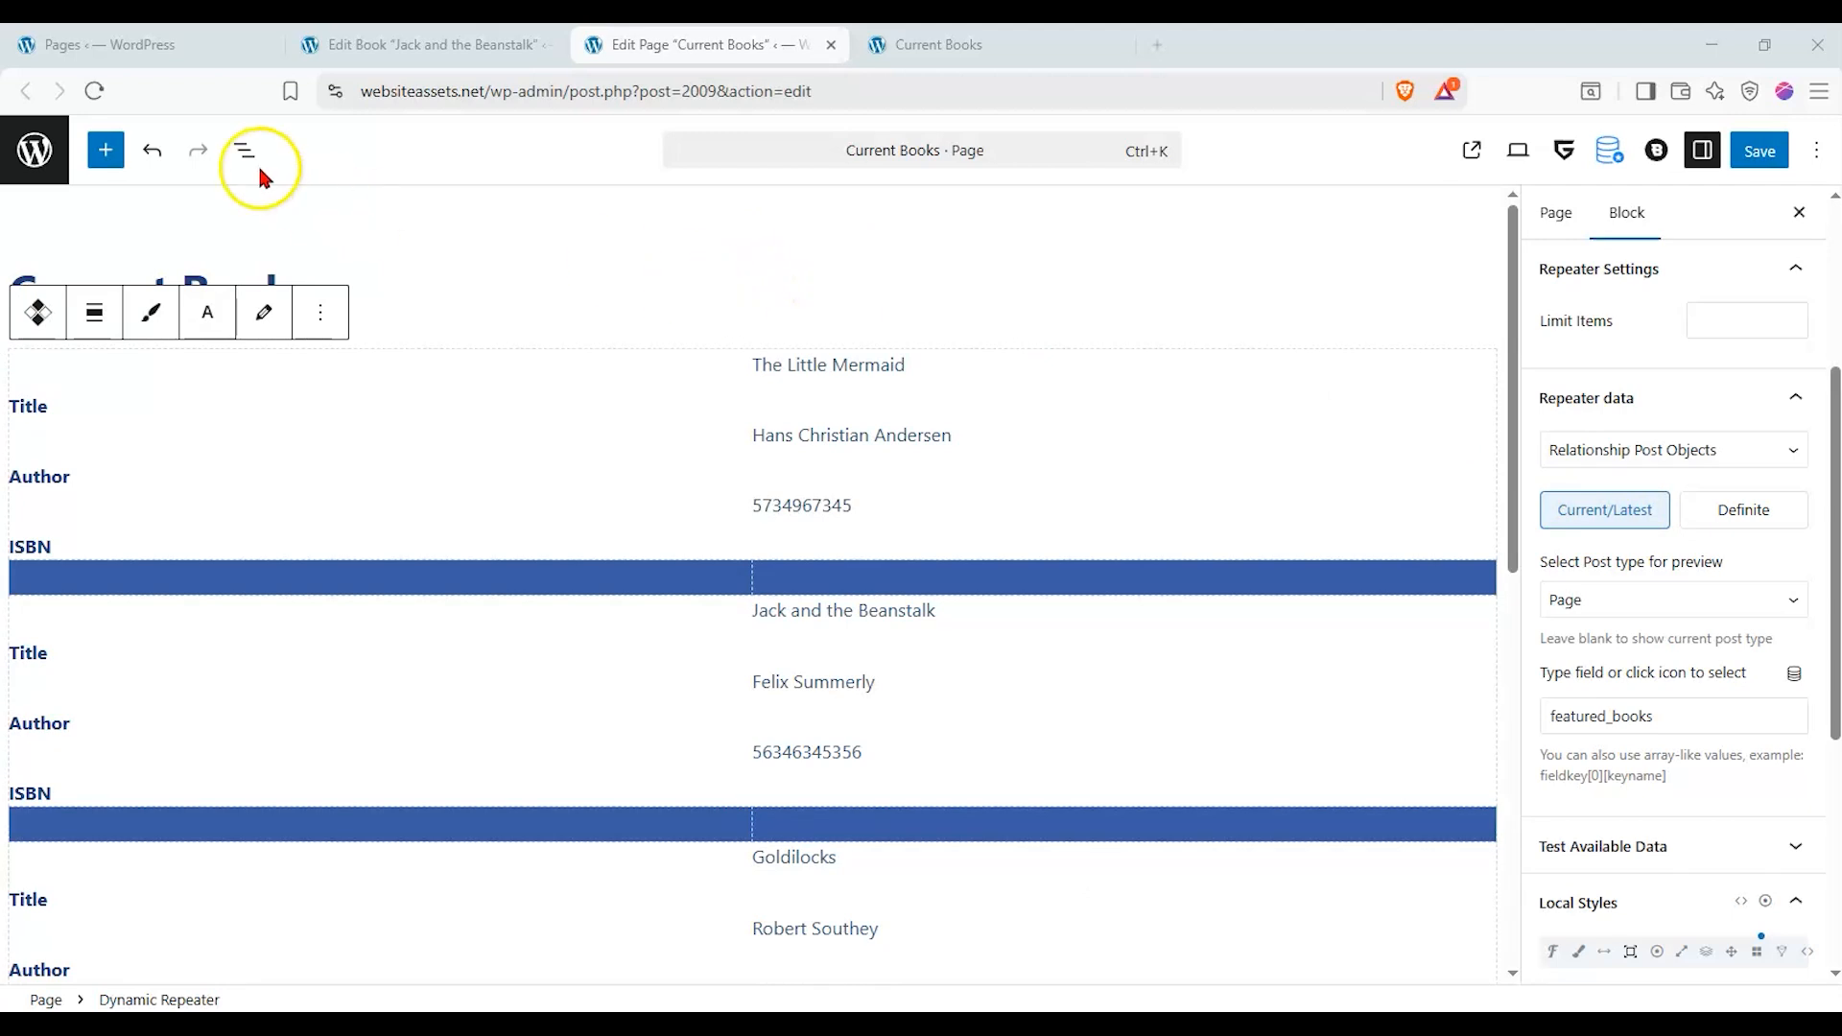
- Look over the Pages list, the Jack and the Beanstalk entry, the Current Books editor and its live page
click(114, 60)
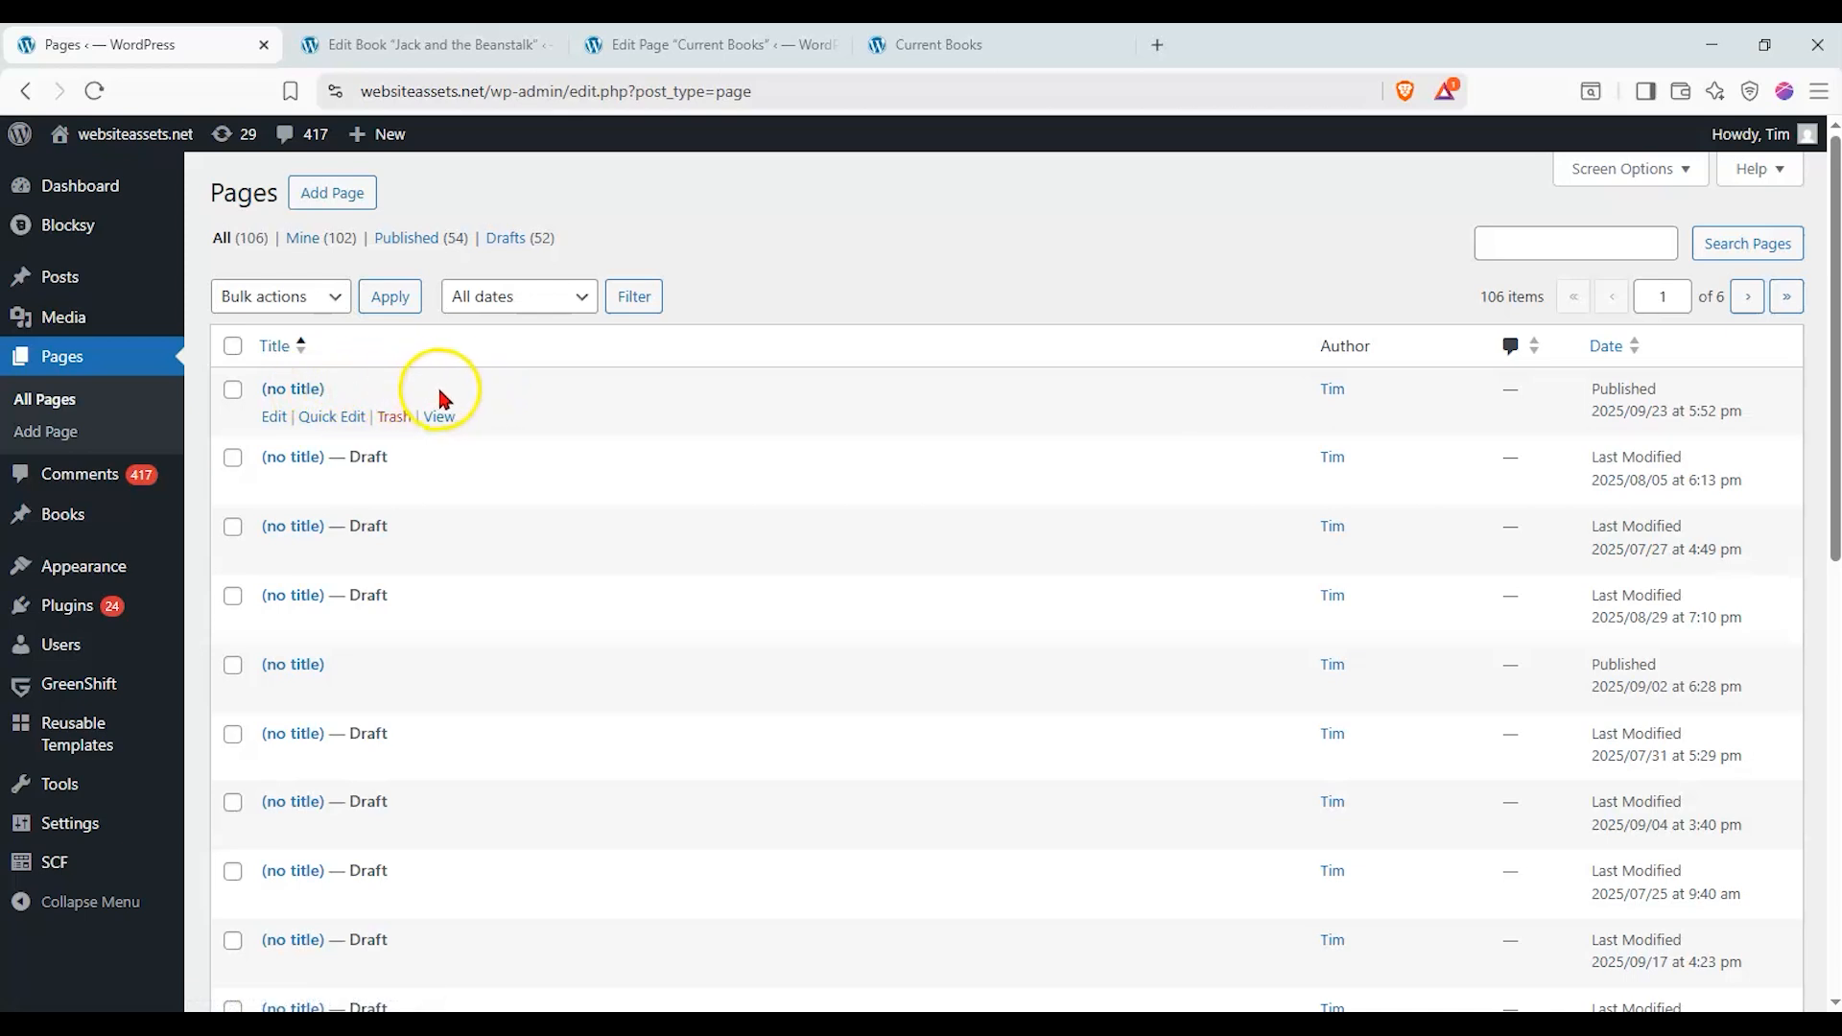
click(442, 57)
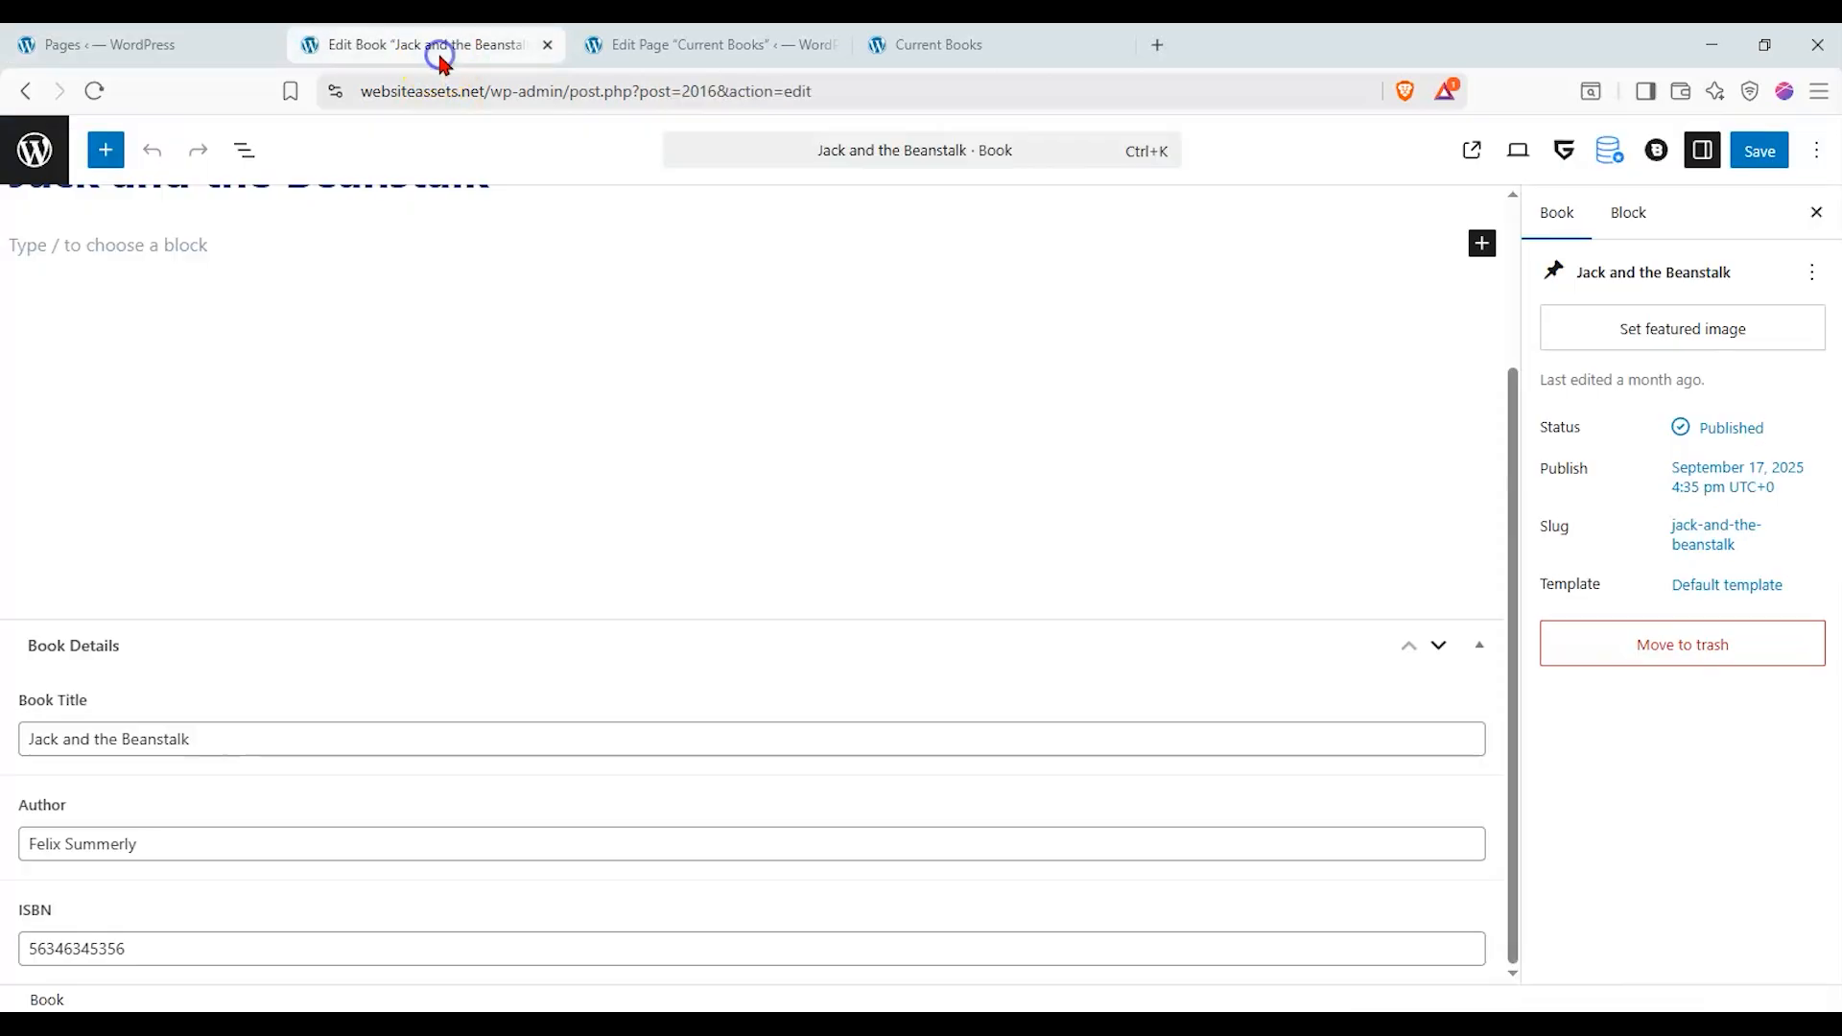
click(715, 44)
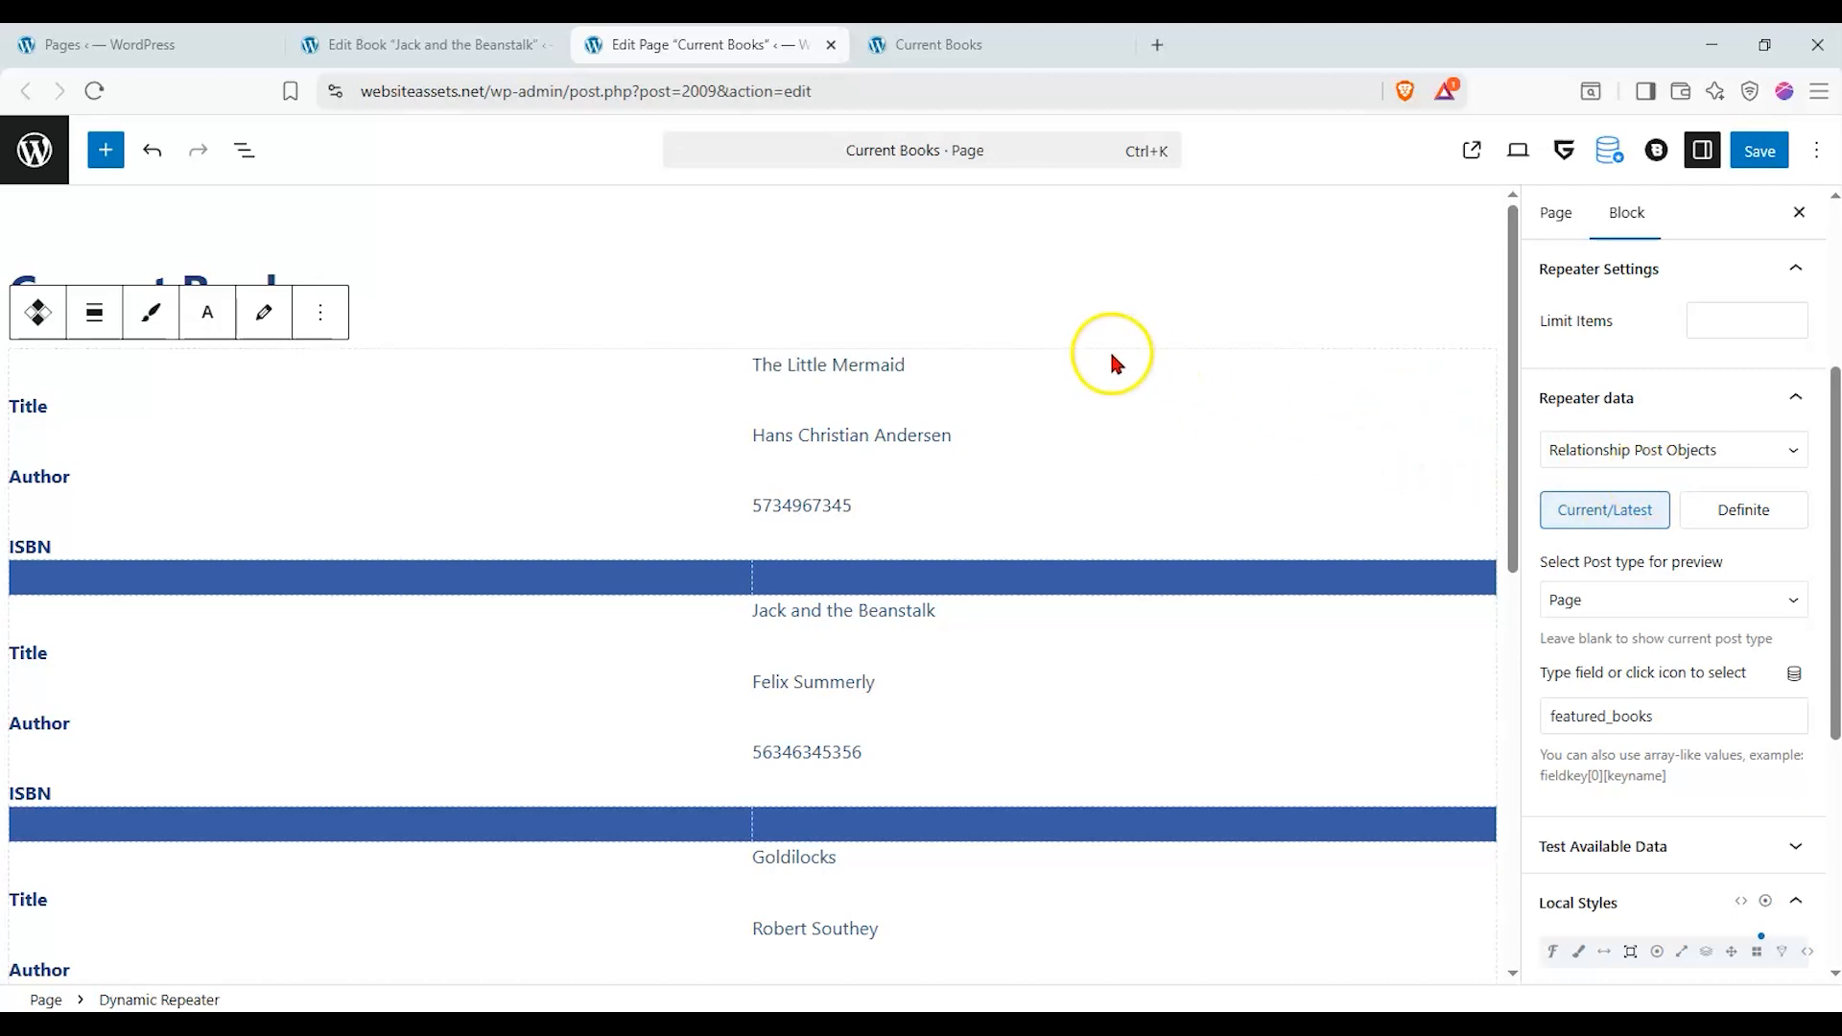
click(450, 60)
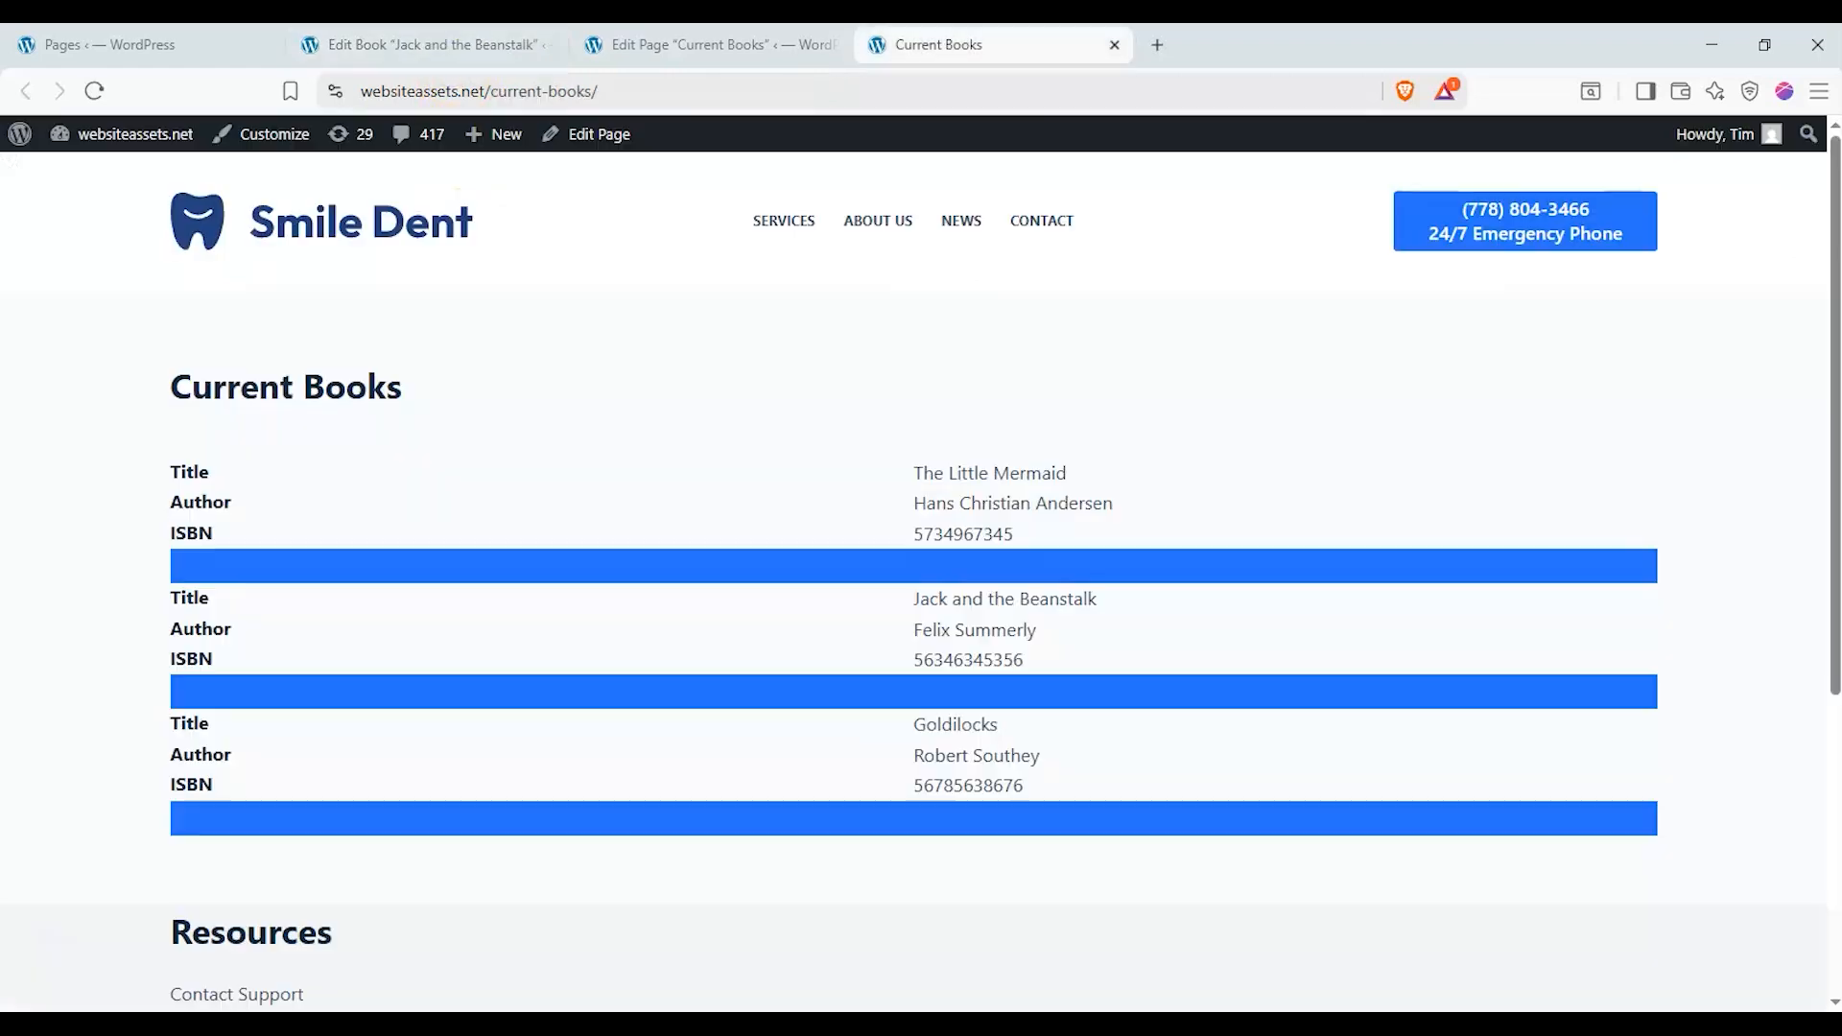
- Return from the Jack and the Beanstalk entry to the Books list and compare it with the Current Books page editor
click(451, 48)
scroll(301, 446, up, 3)
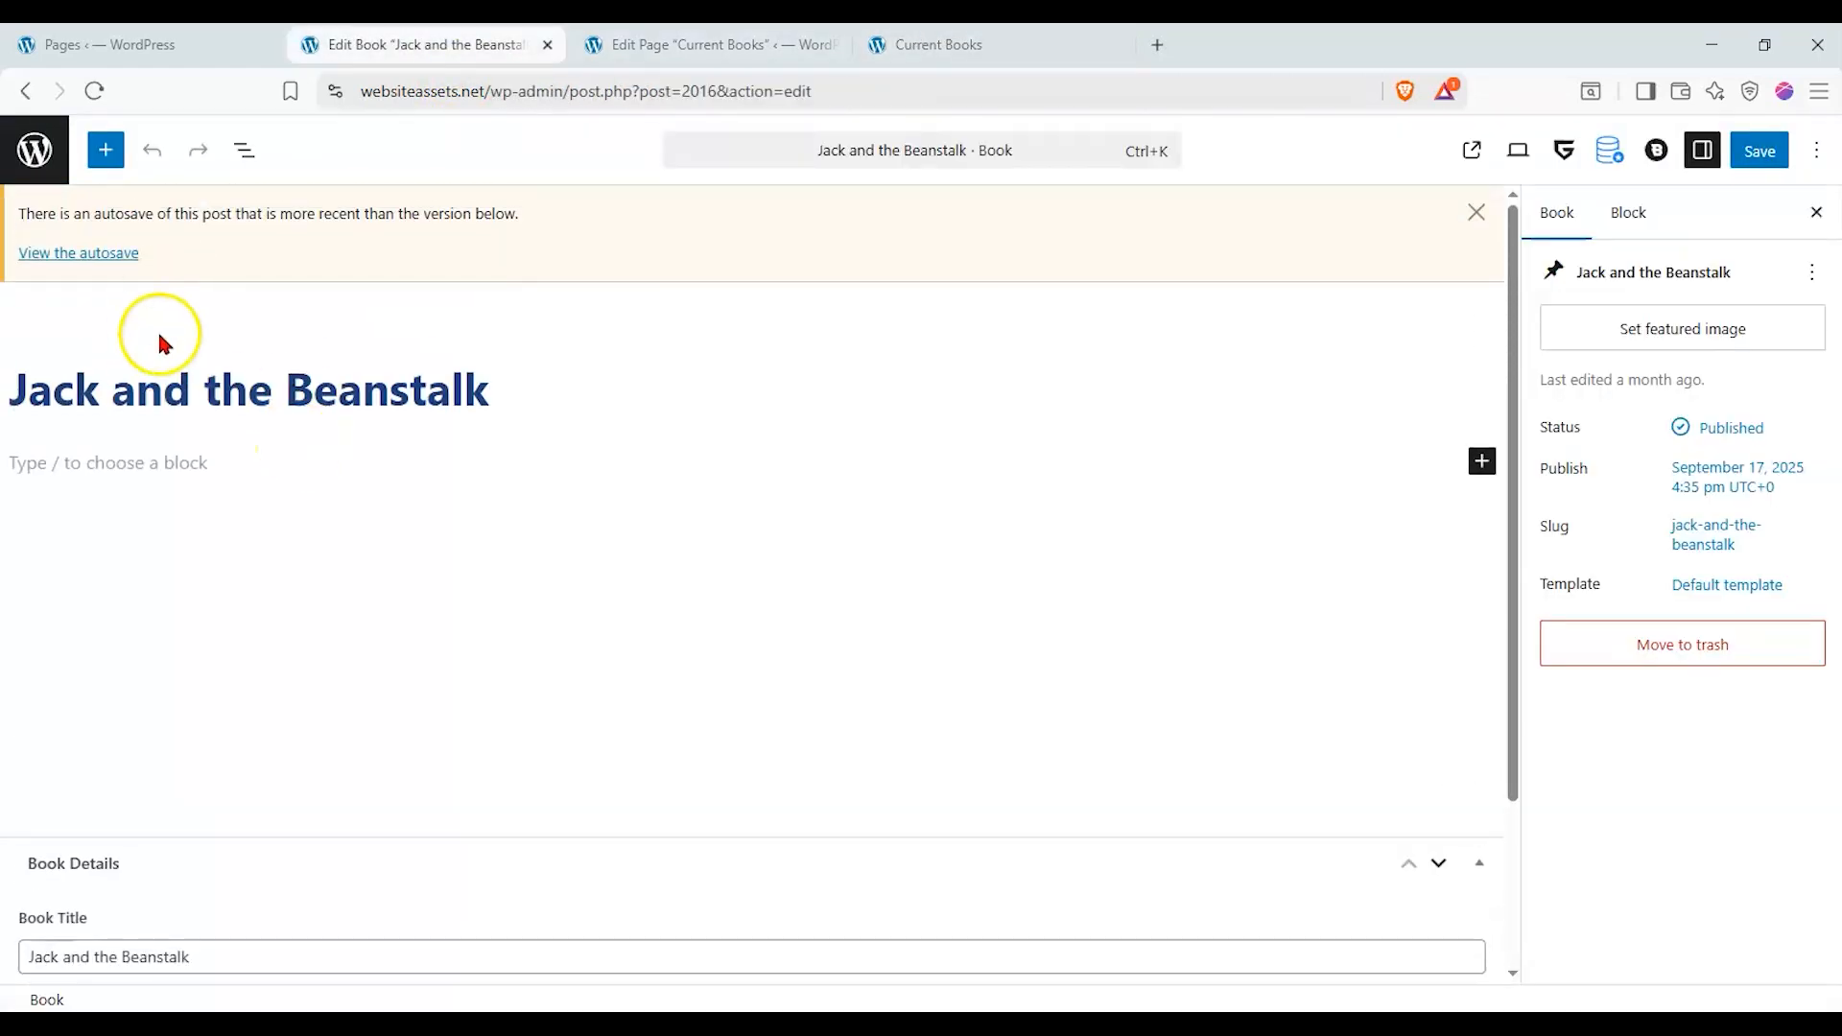
click(25, 90)
click(736, 42)
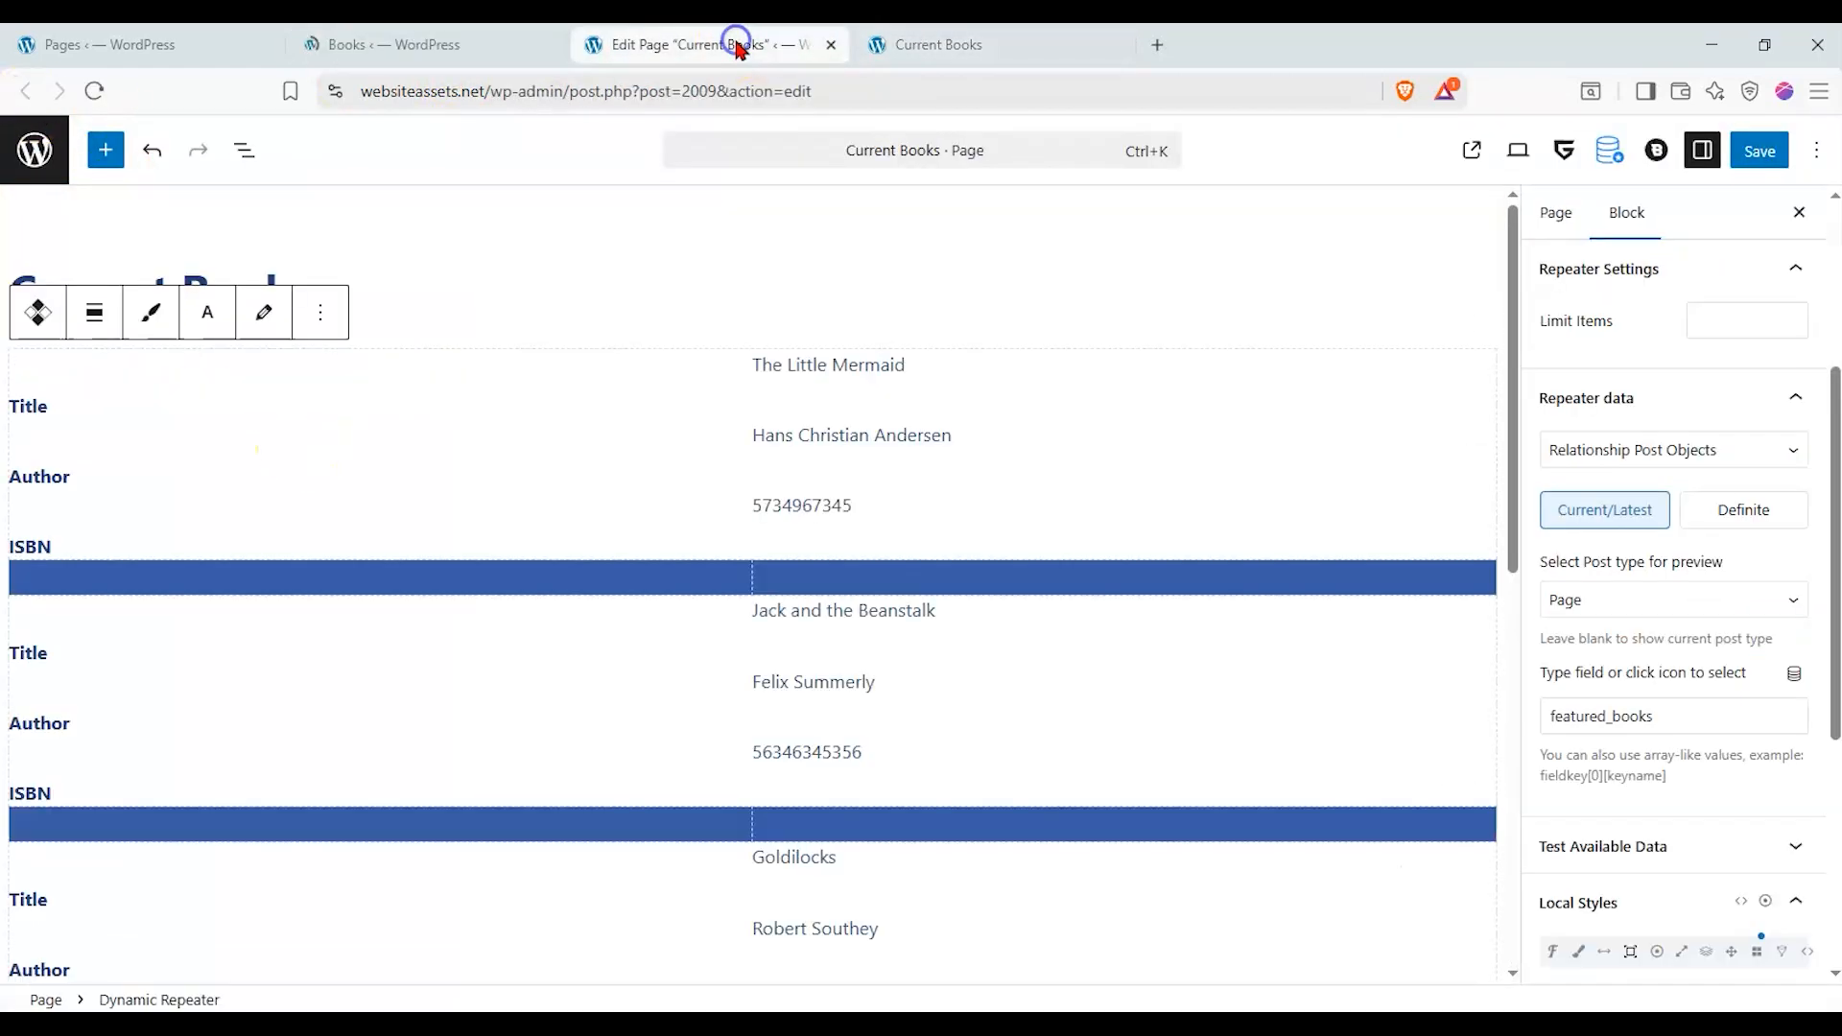
click(446, 45)
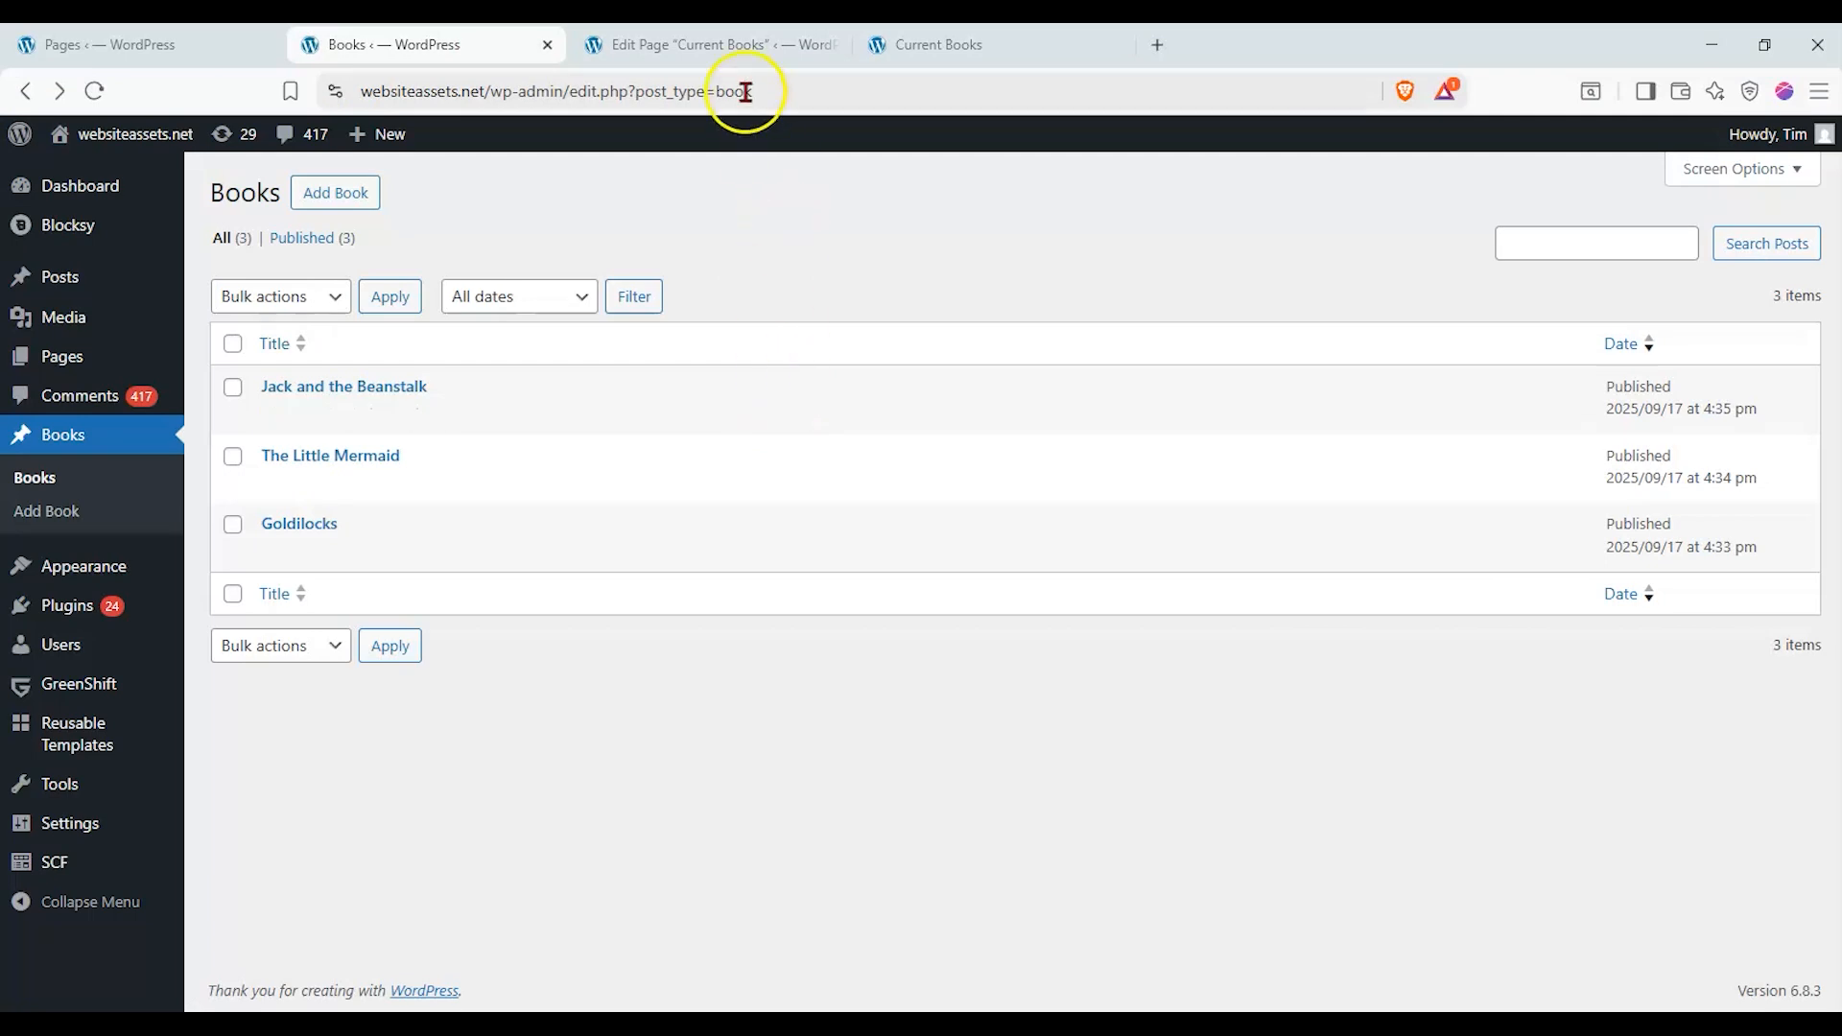
click(742, 53)
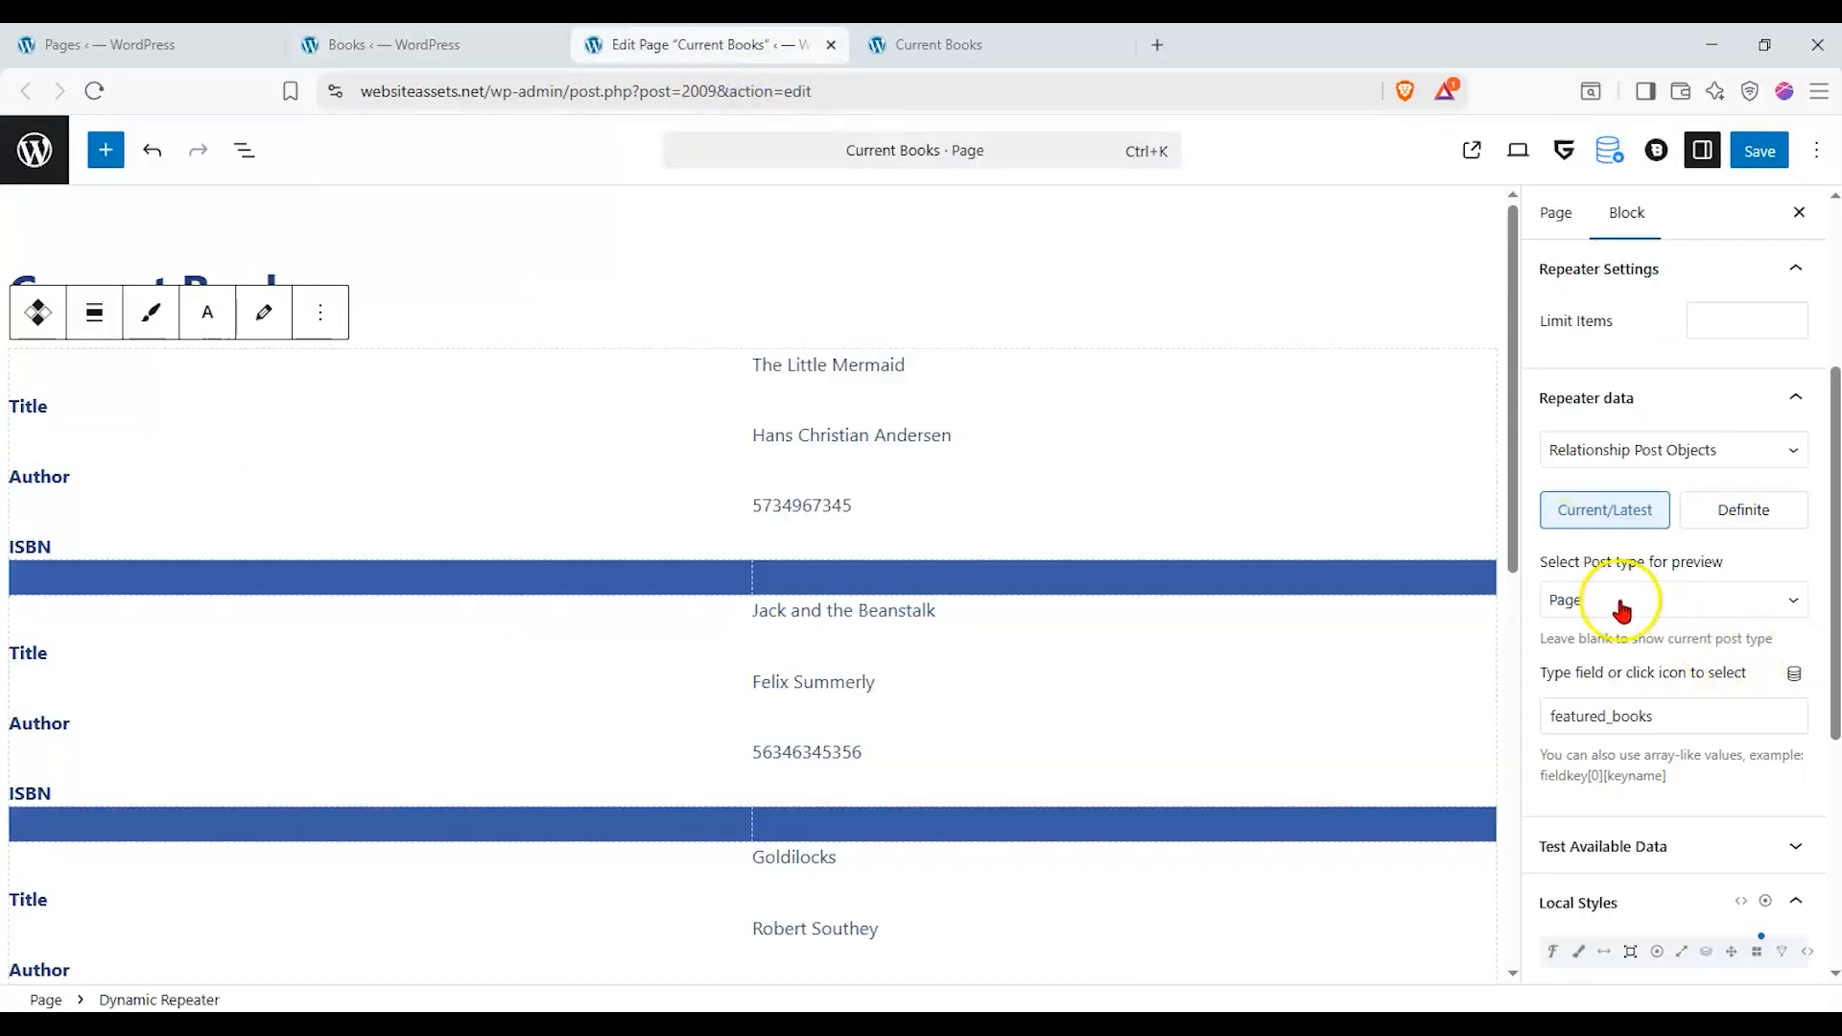
- Examine the Dynamic Repeater's preview post type and the custom fields offered for its source, including featured_books
click(1661, 498)
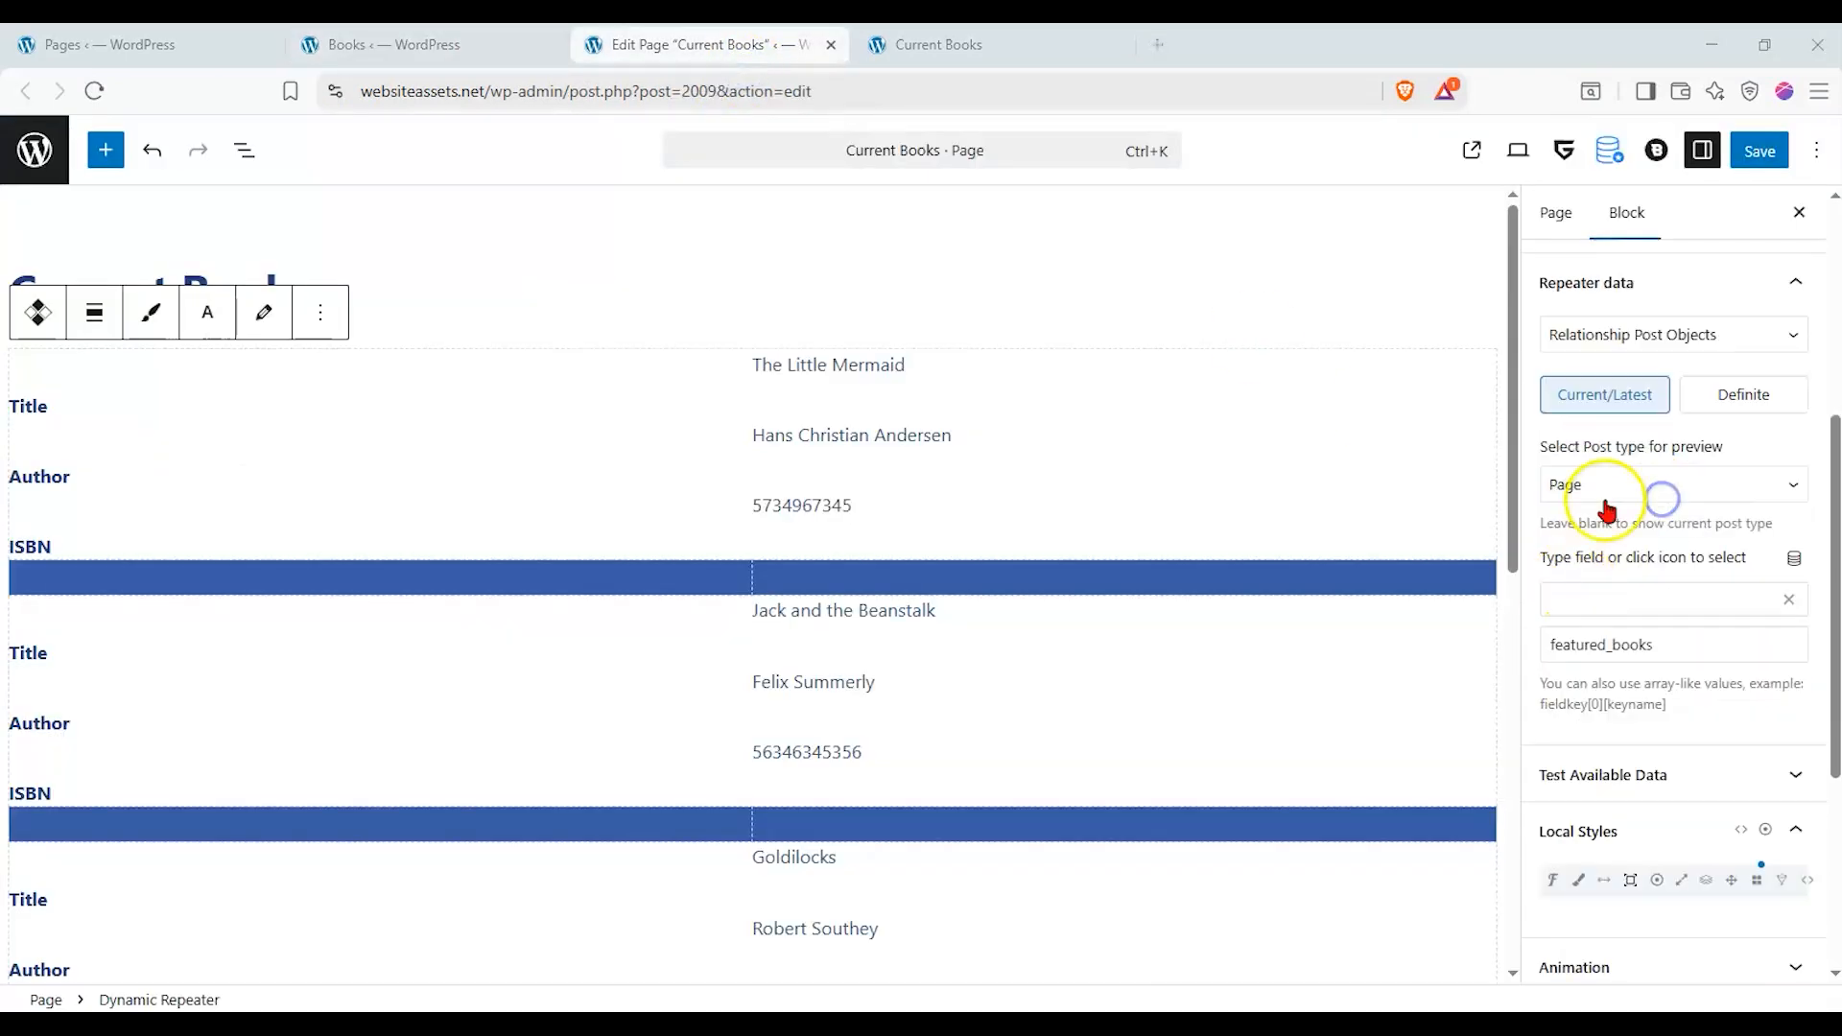
click(1603, 498)
click(1597, 574)
click(1652, 603)
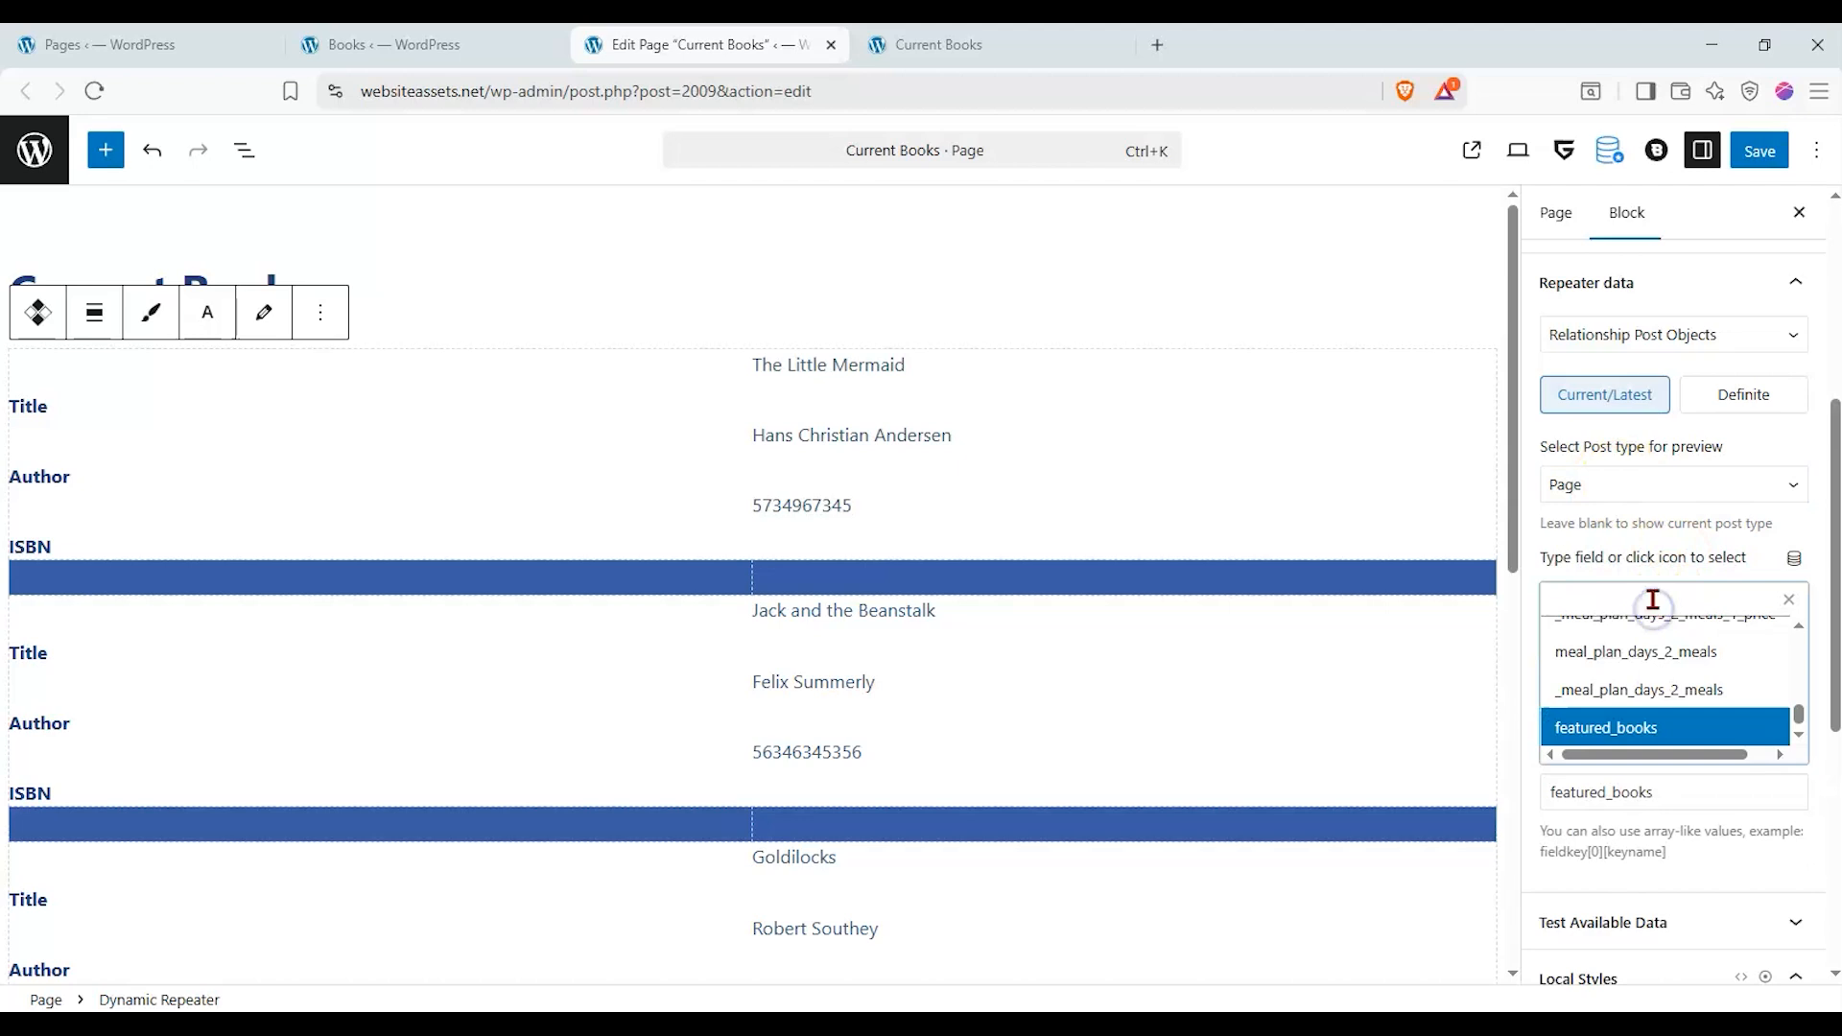
scroll(1621, 696, down, 1)
click(1648, 688)
click(1672, 655)
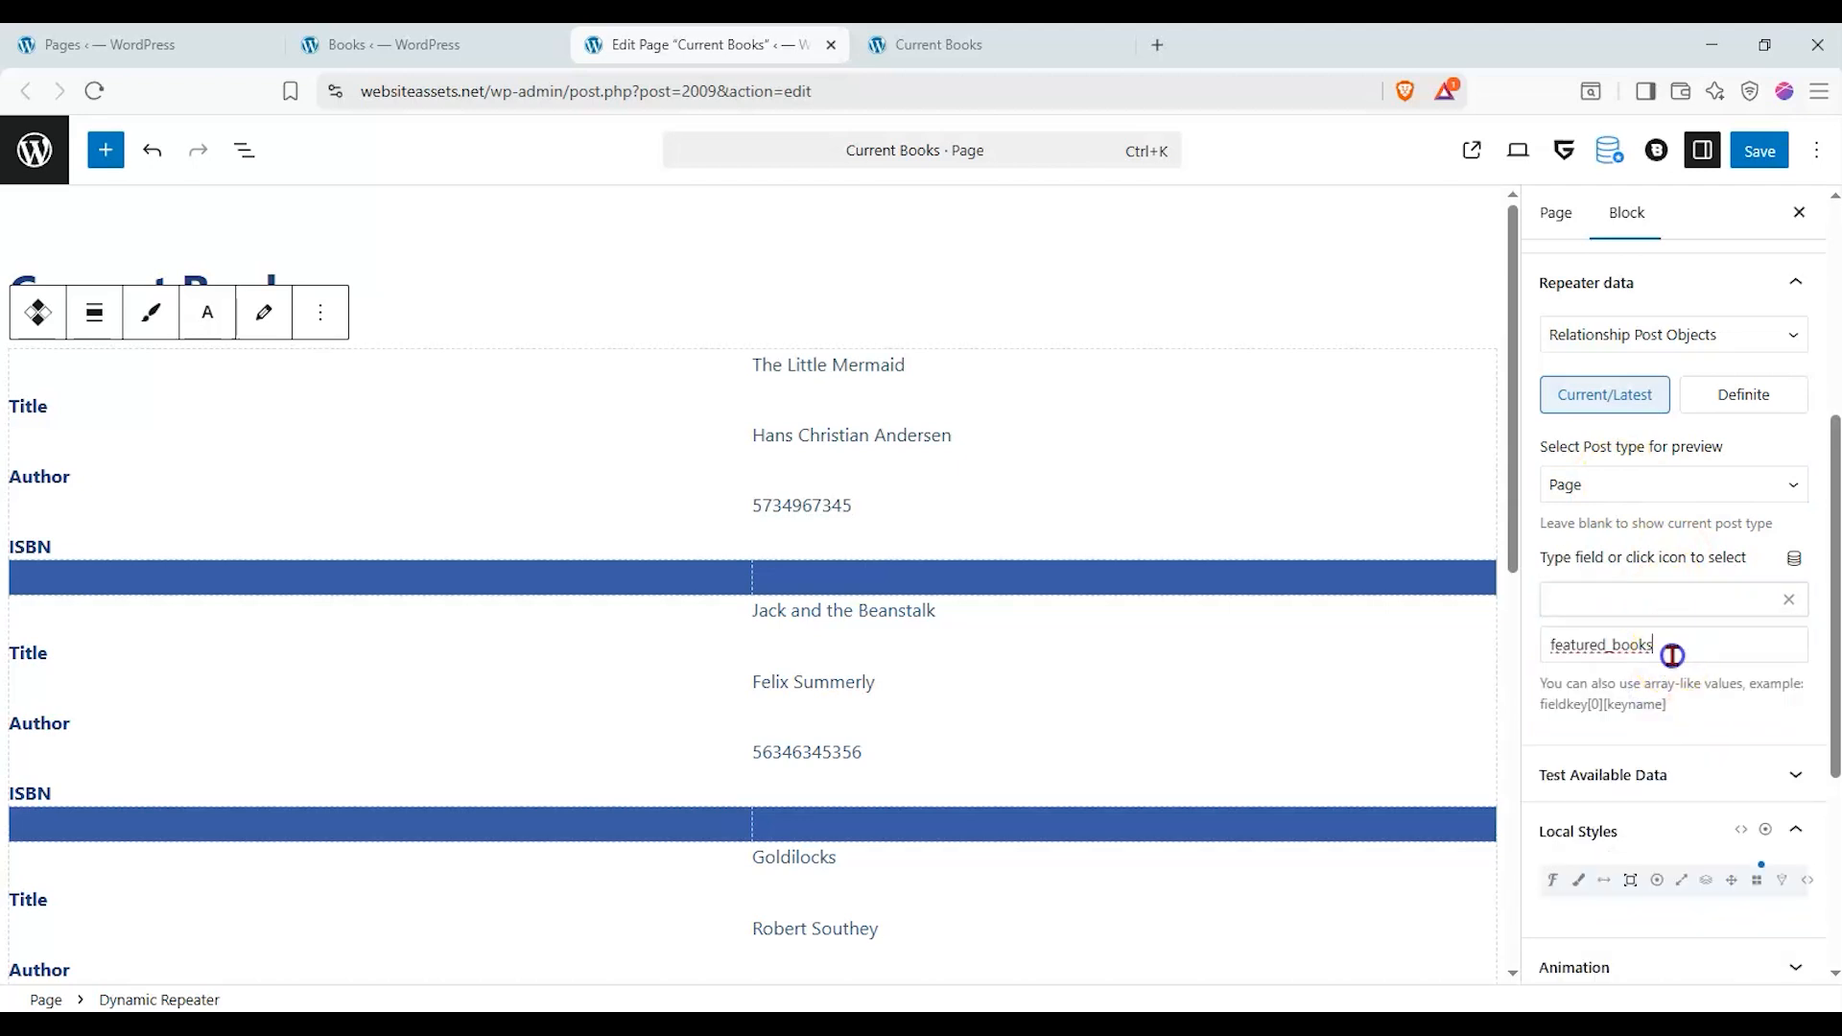
- Test the available data for the repeater's featured_books source and examine the first returned record
click(1707, 785)
scroll(1691, 662, down, 2)
click(1584, 600)
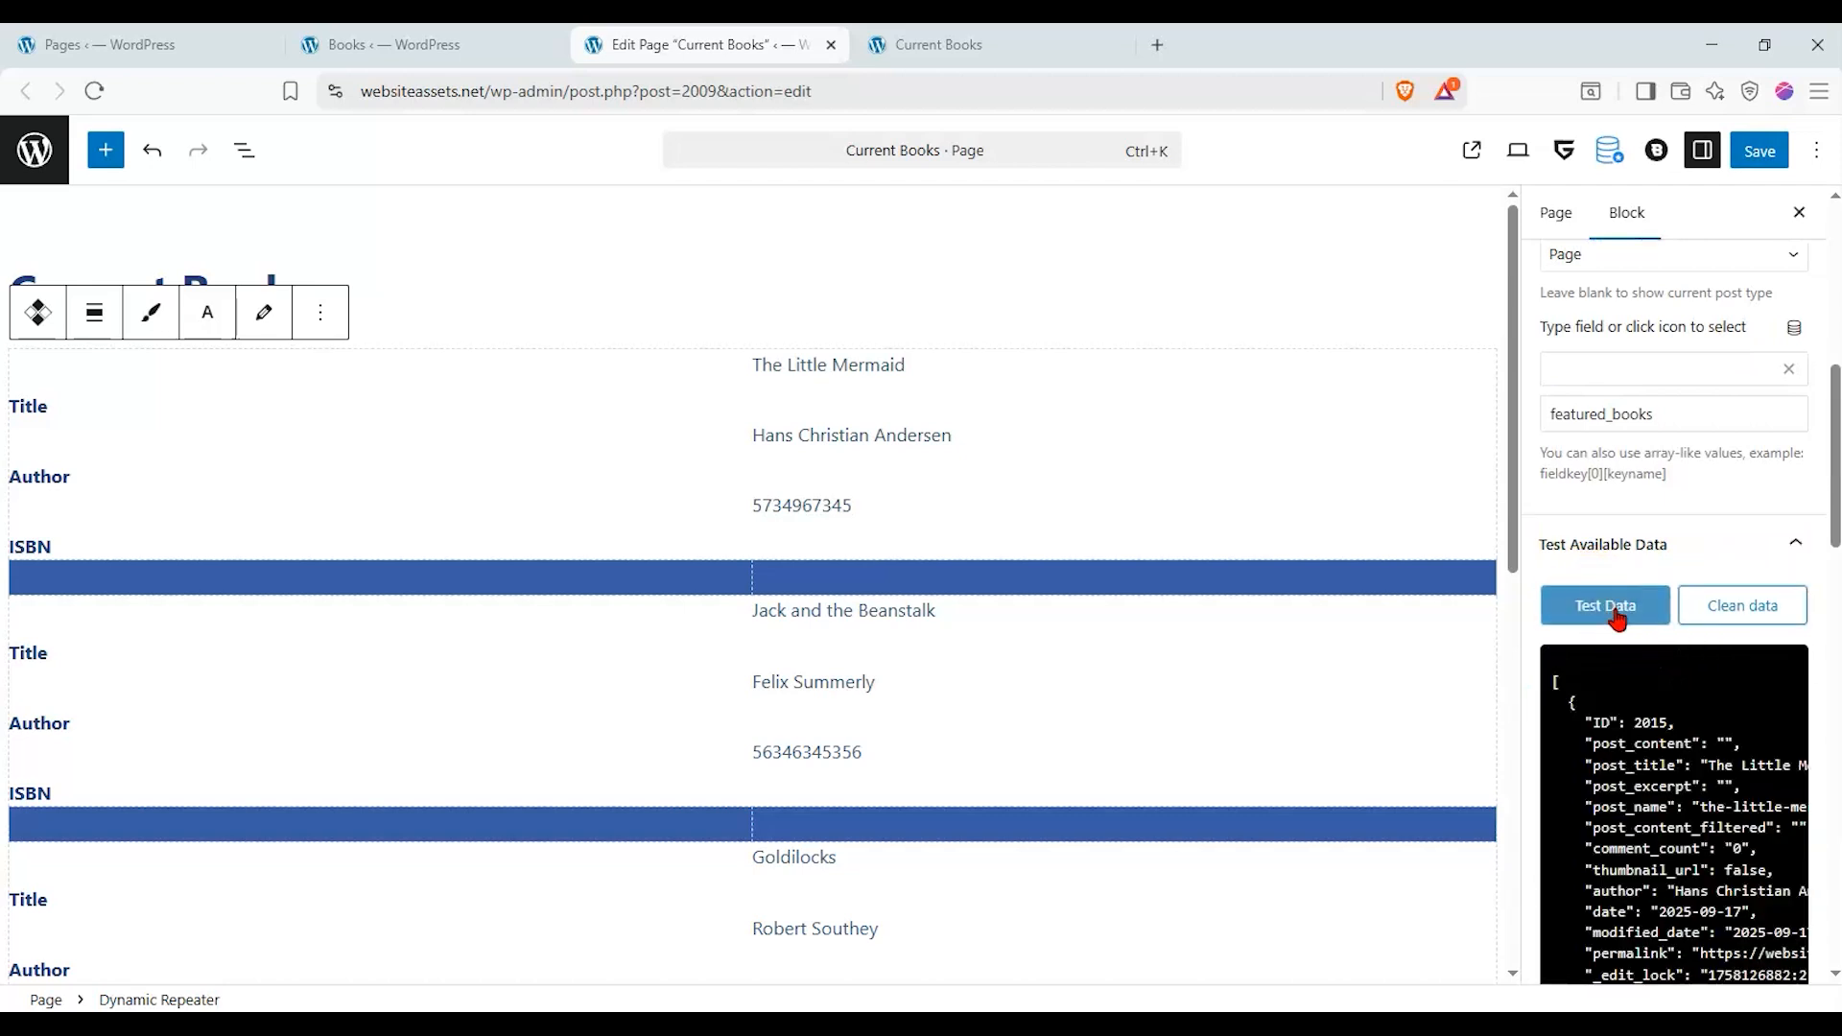
scroll(1617, 618, down, 3)
click(1603, 537)
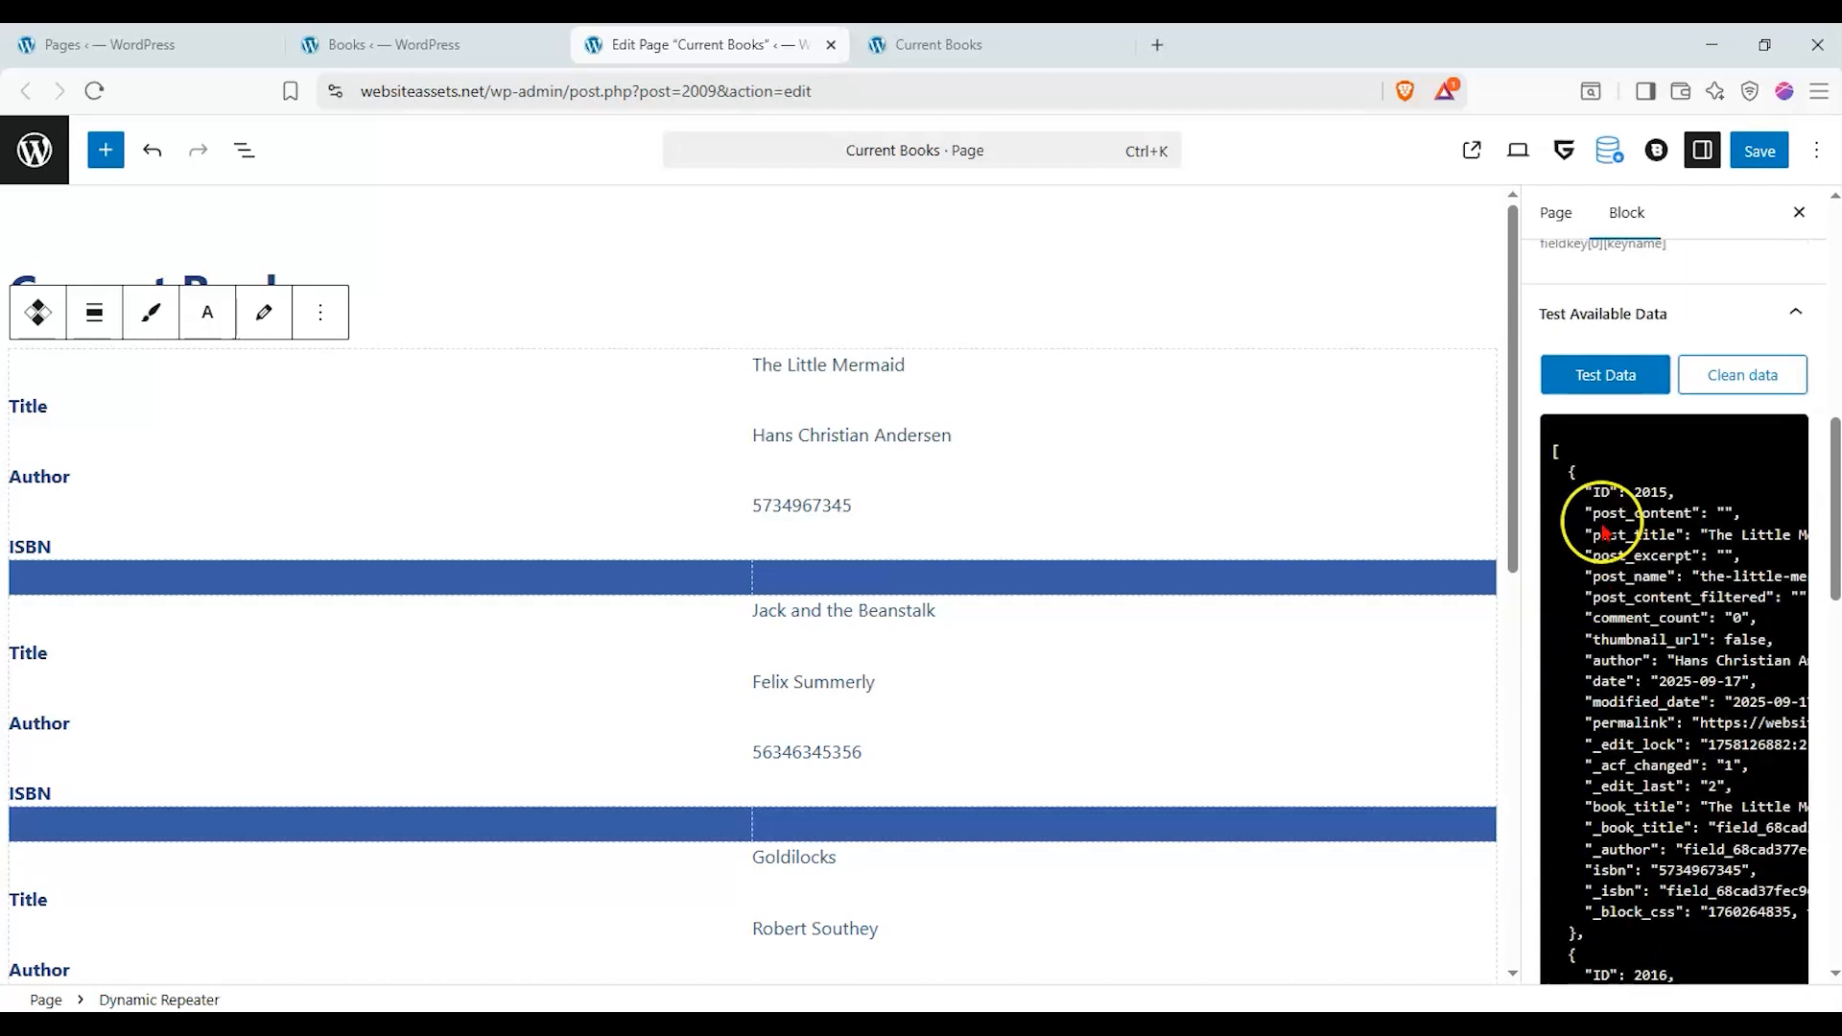
scroll(1618, 547, down, 2)
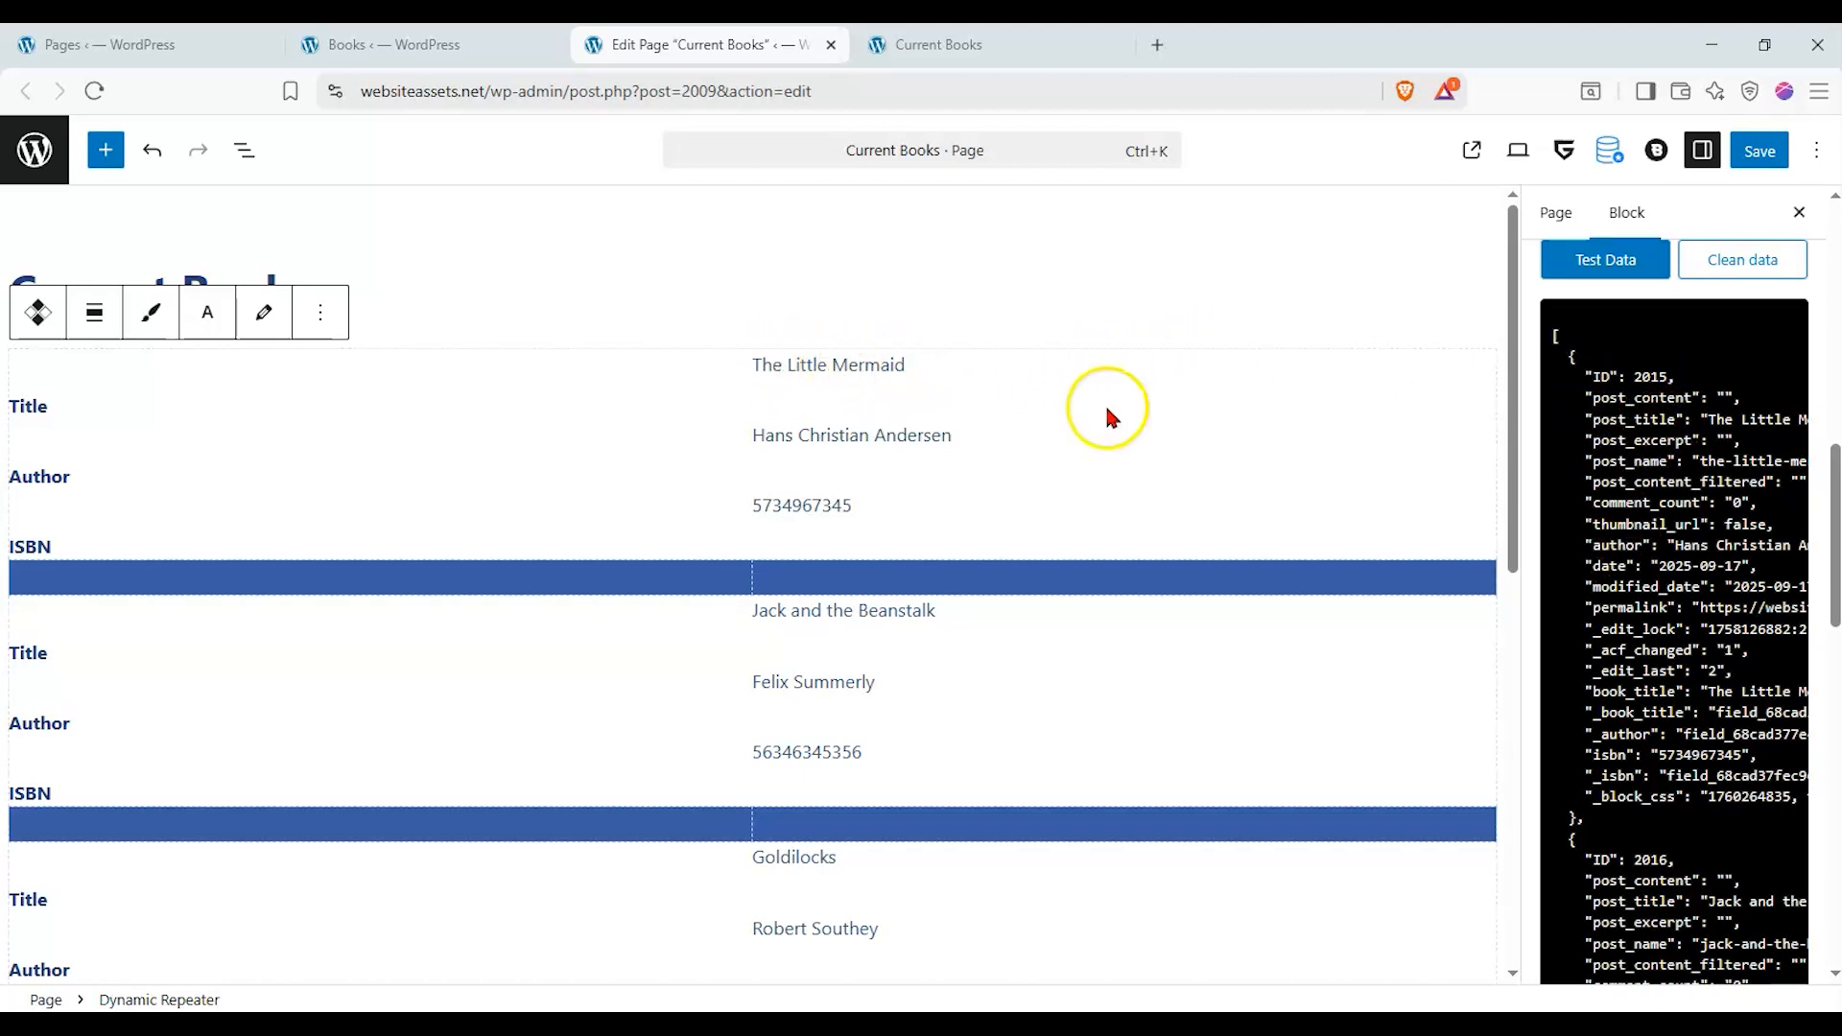
- Examine the post_title, book_title, author and isbn keys in the Goldilocks record of the test data
scroll(1247, 484, down, 2)
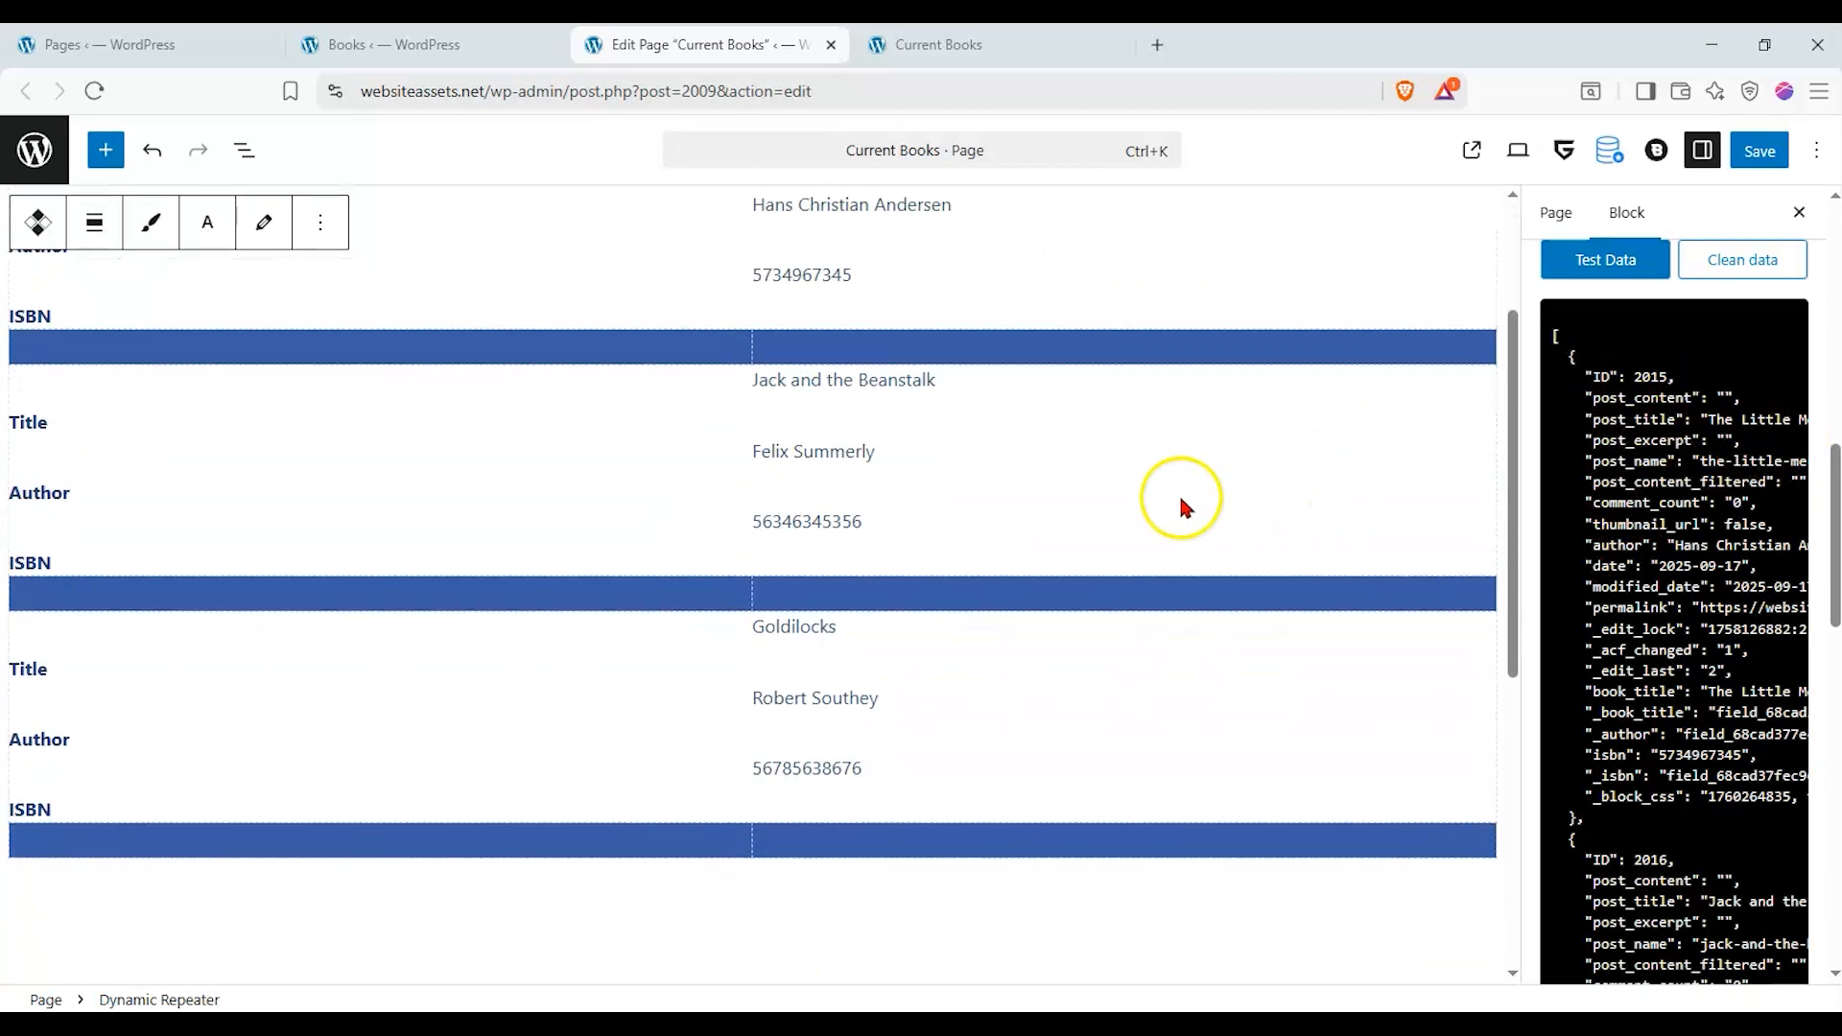
scroll(1706, 658, down, 8)
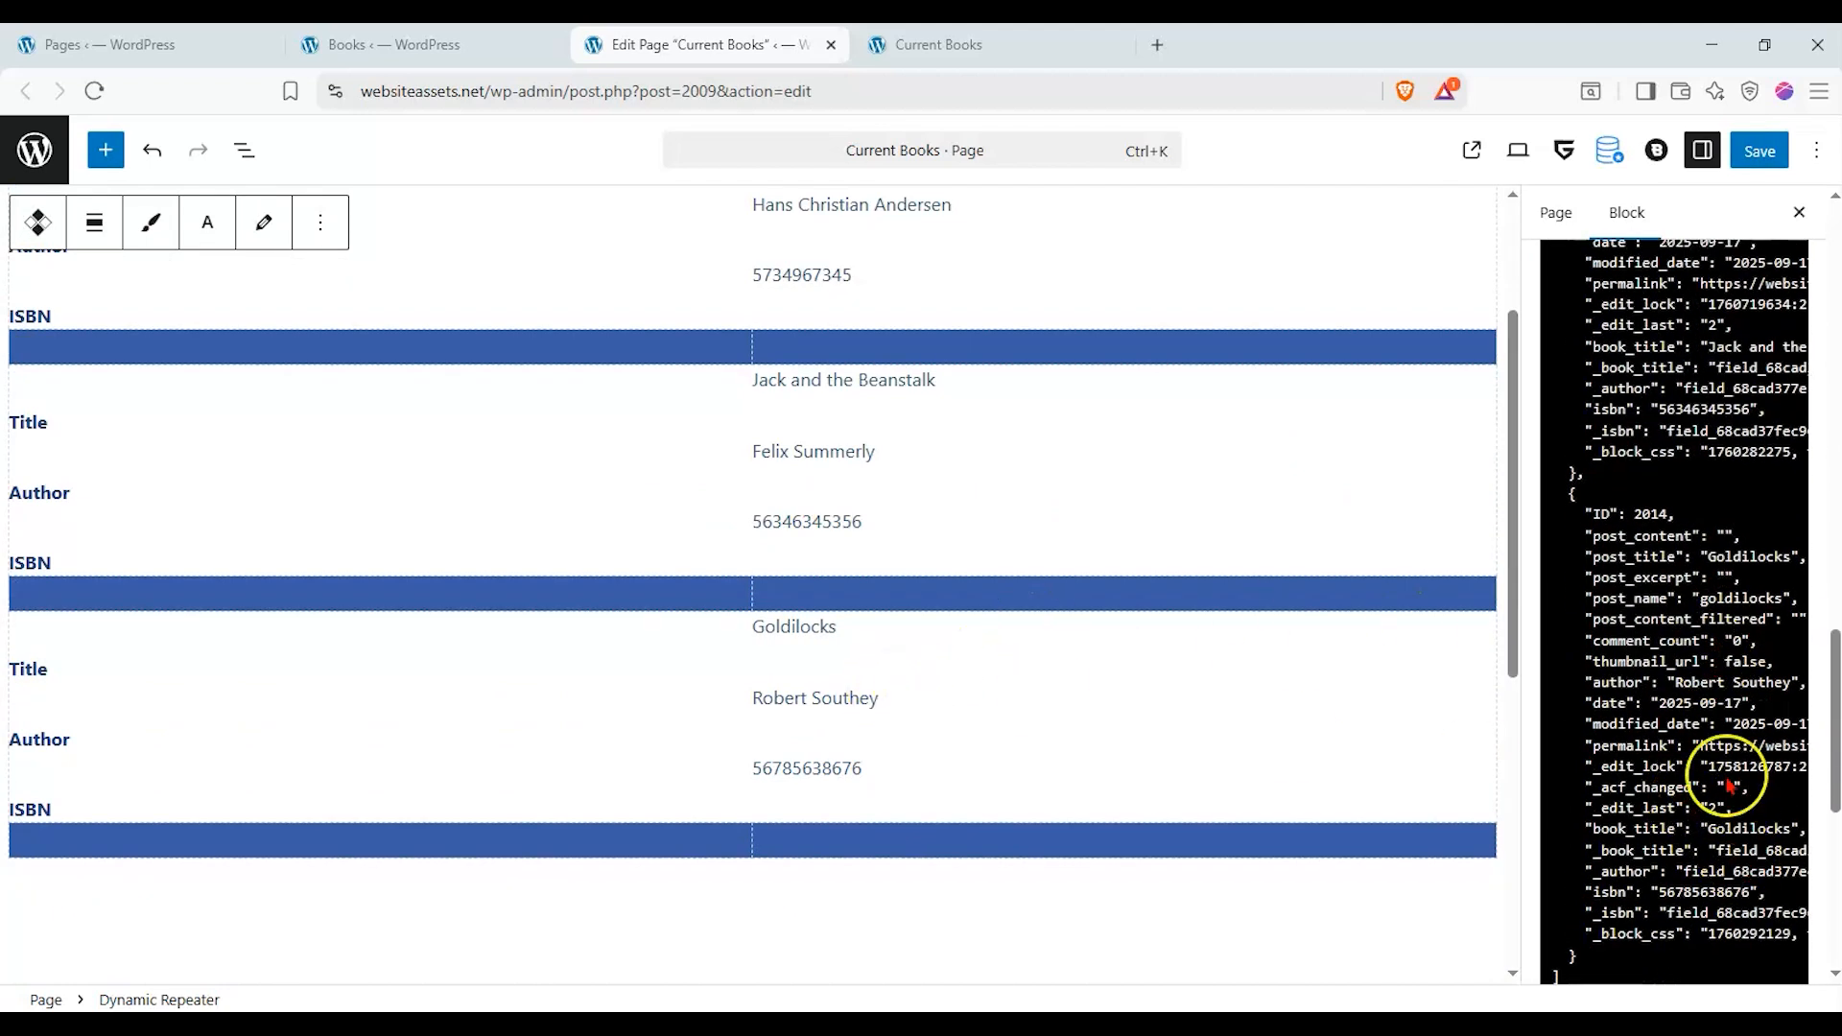
drag(1676, 558, 1636, 557)
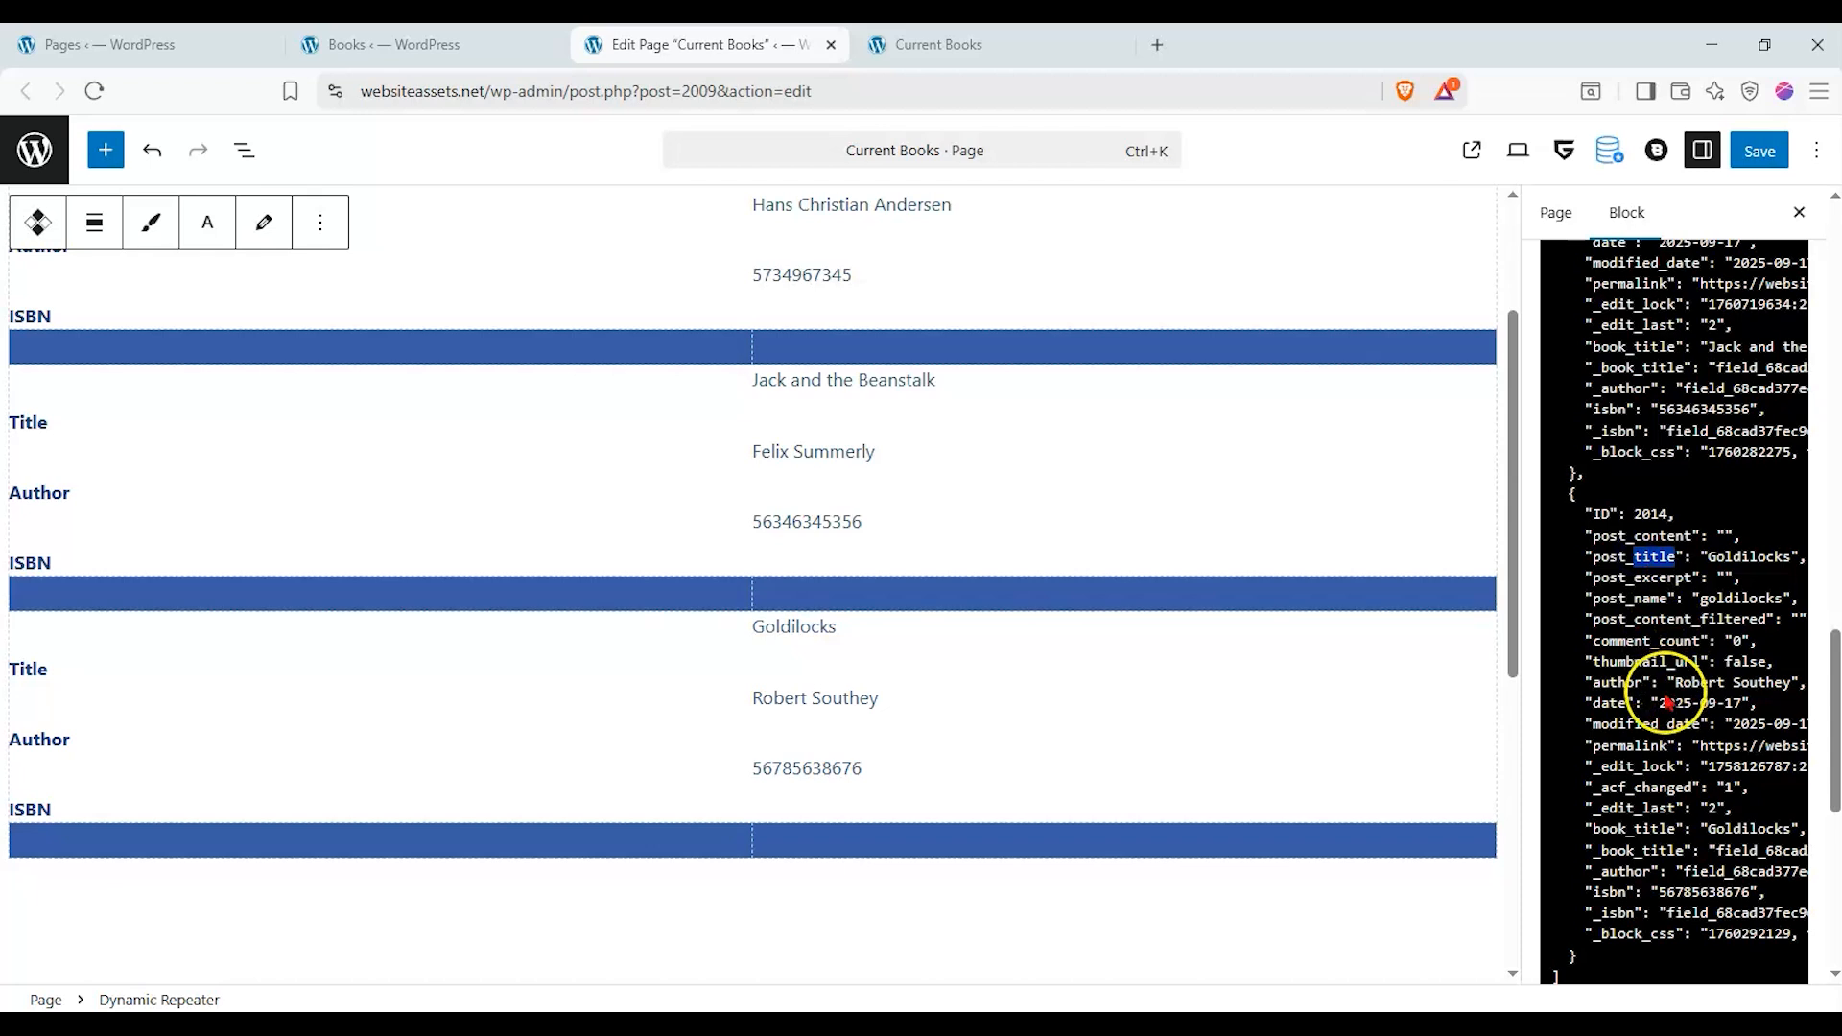
click(1601, 843)
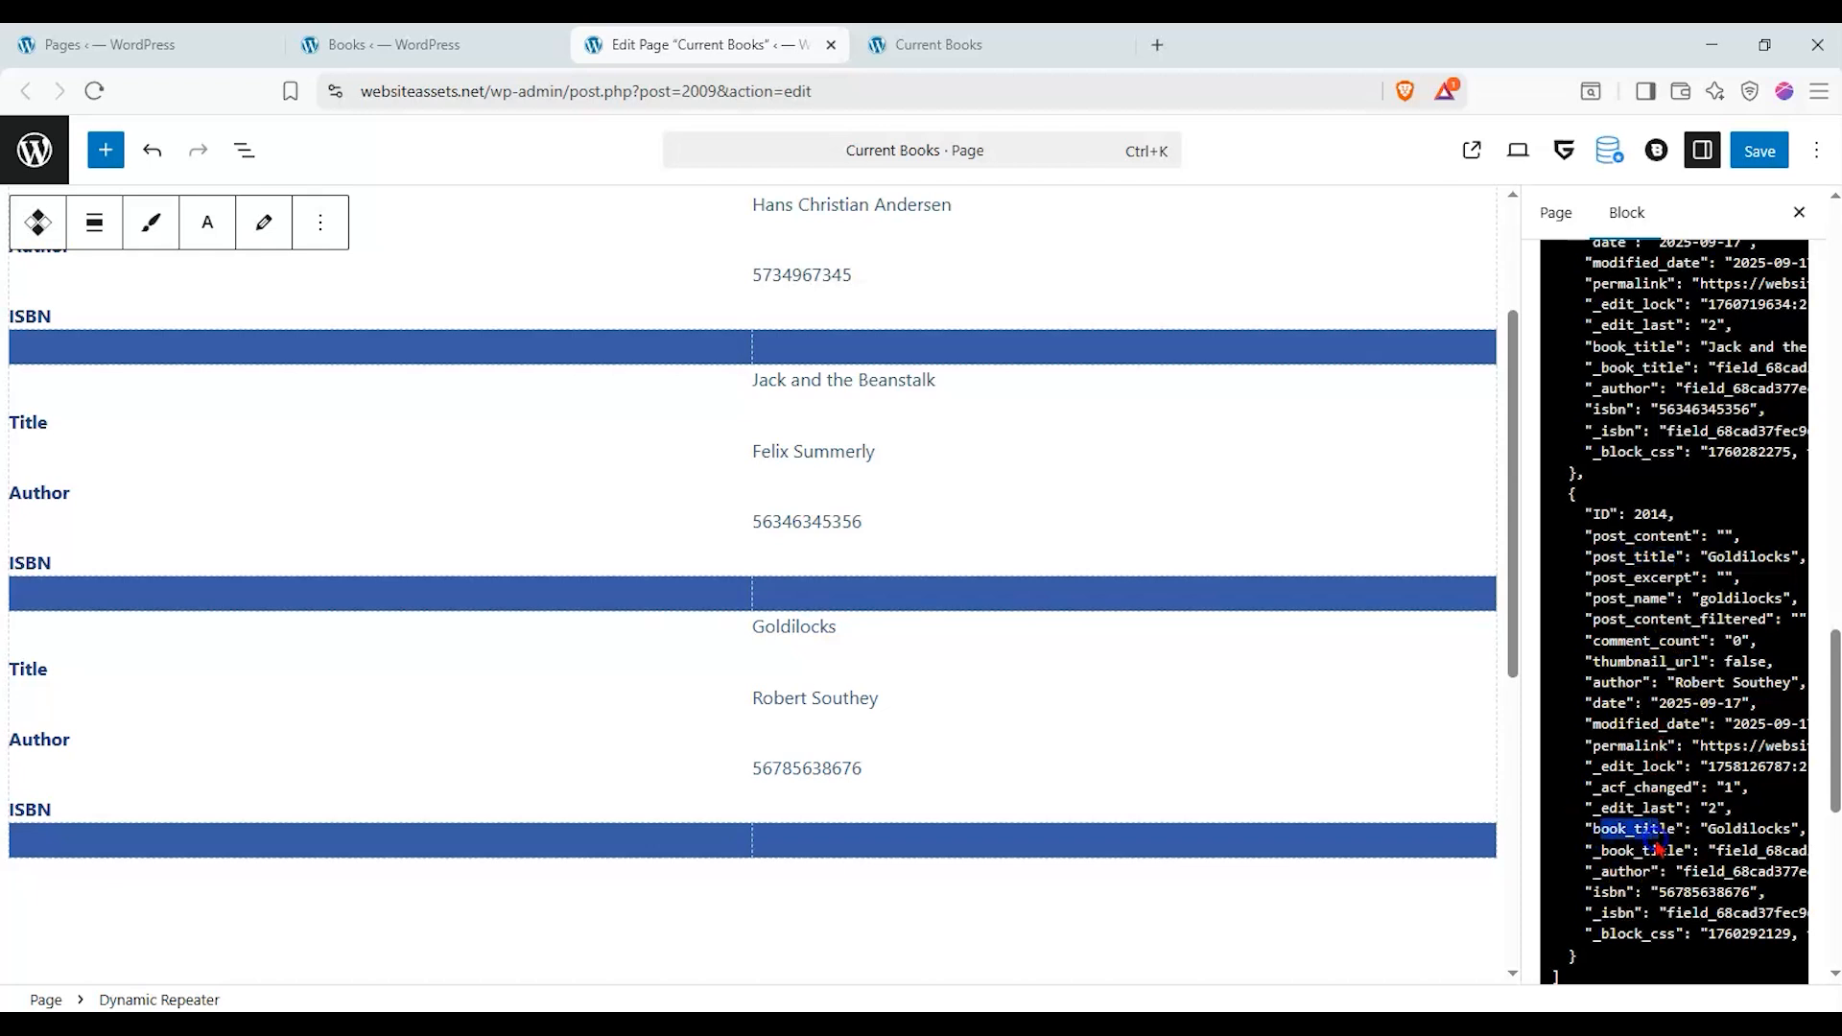
drag(1636, 869, 1611, 887)
click(1628, 903)
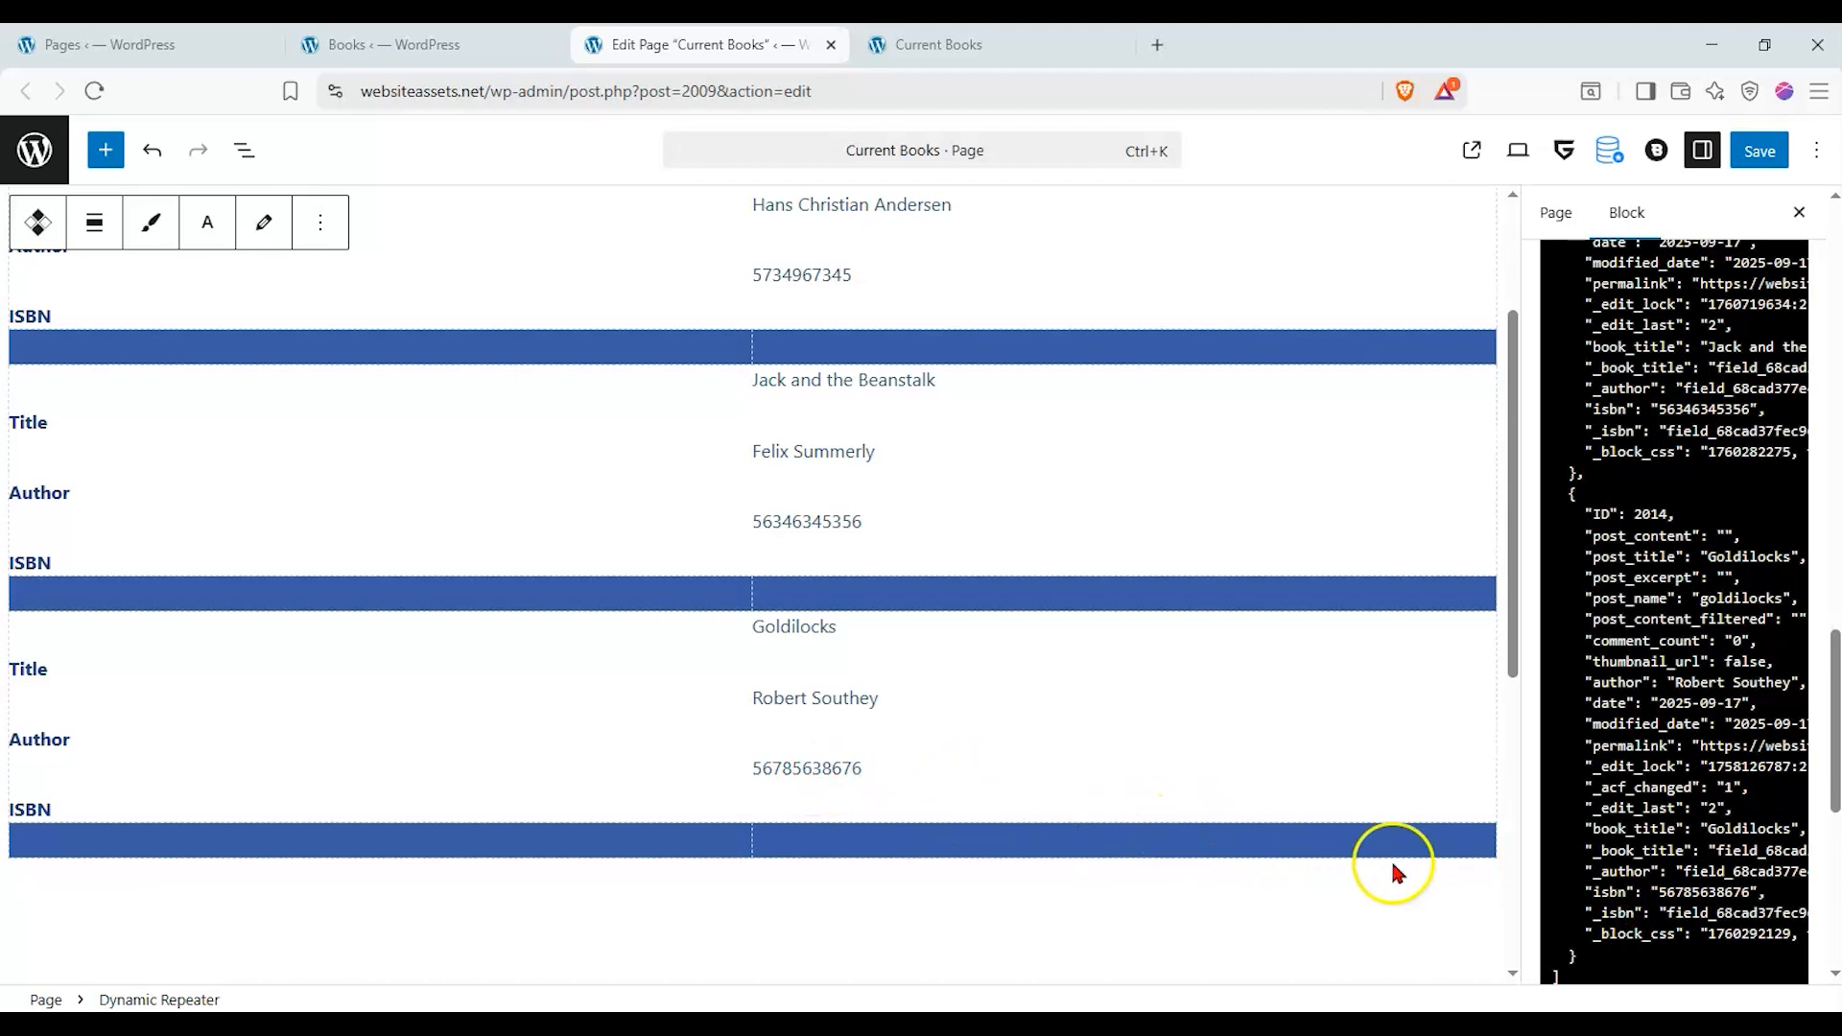
- Compare the returned records with the books in the page preview, and clear the test data
scroll(1686, 844, down, 5)
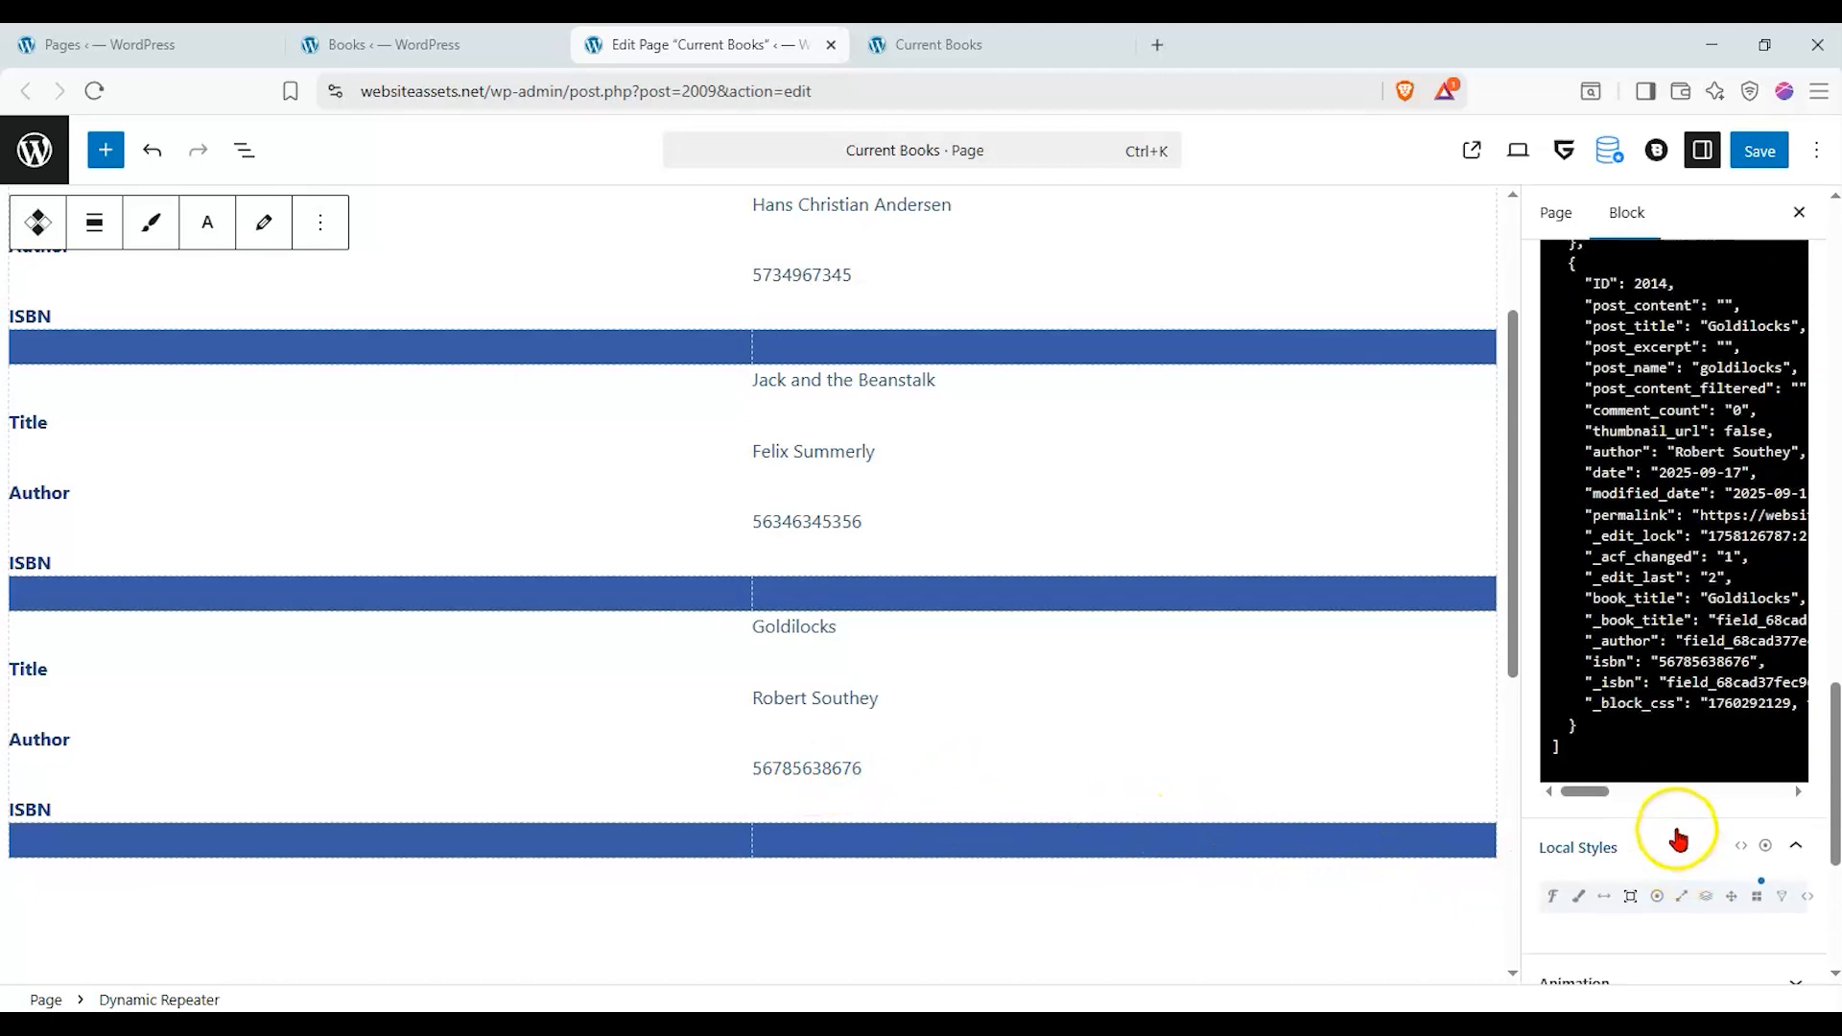
scroll(1678, 836, up, 4)
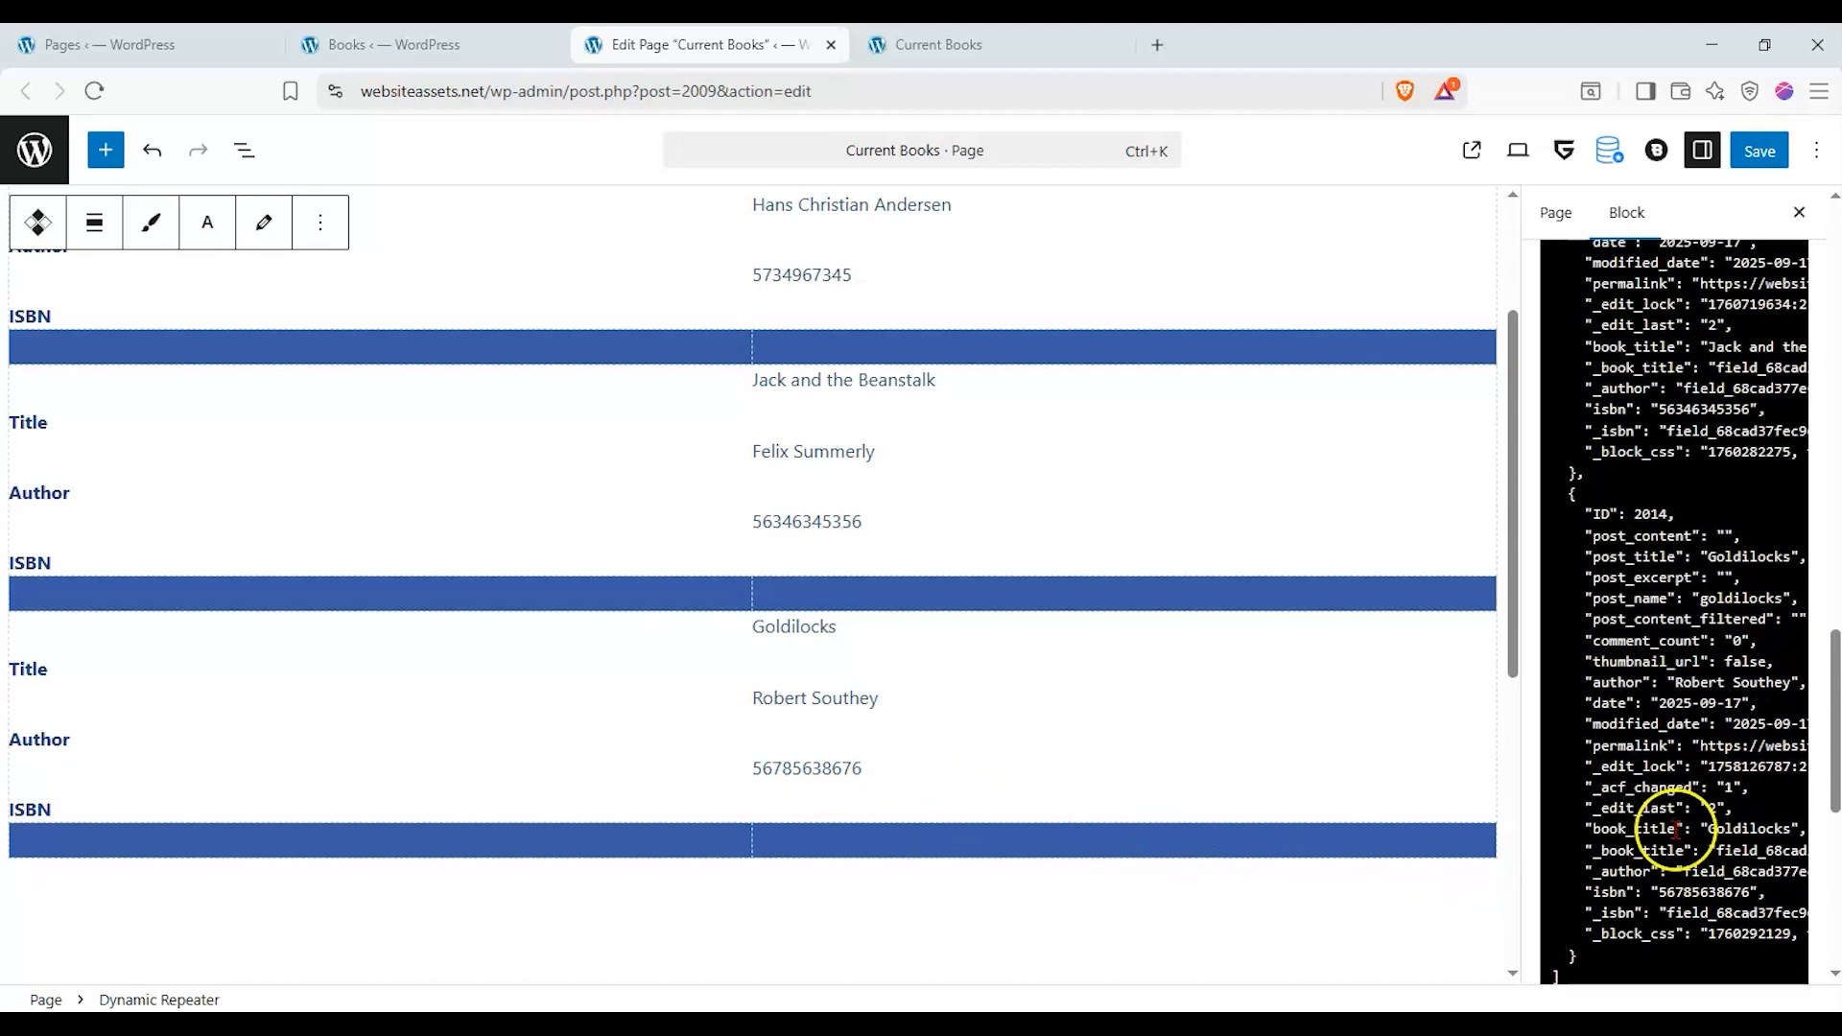
scroll(1674, 820, up, 4)
scroll(1051, 699, up, 2)
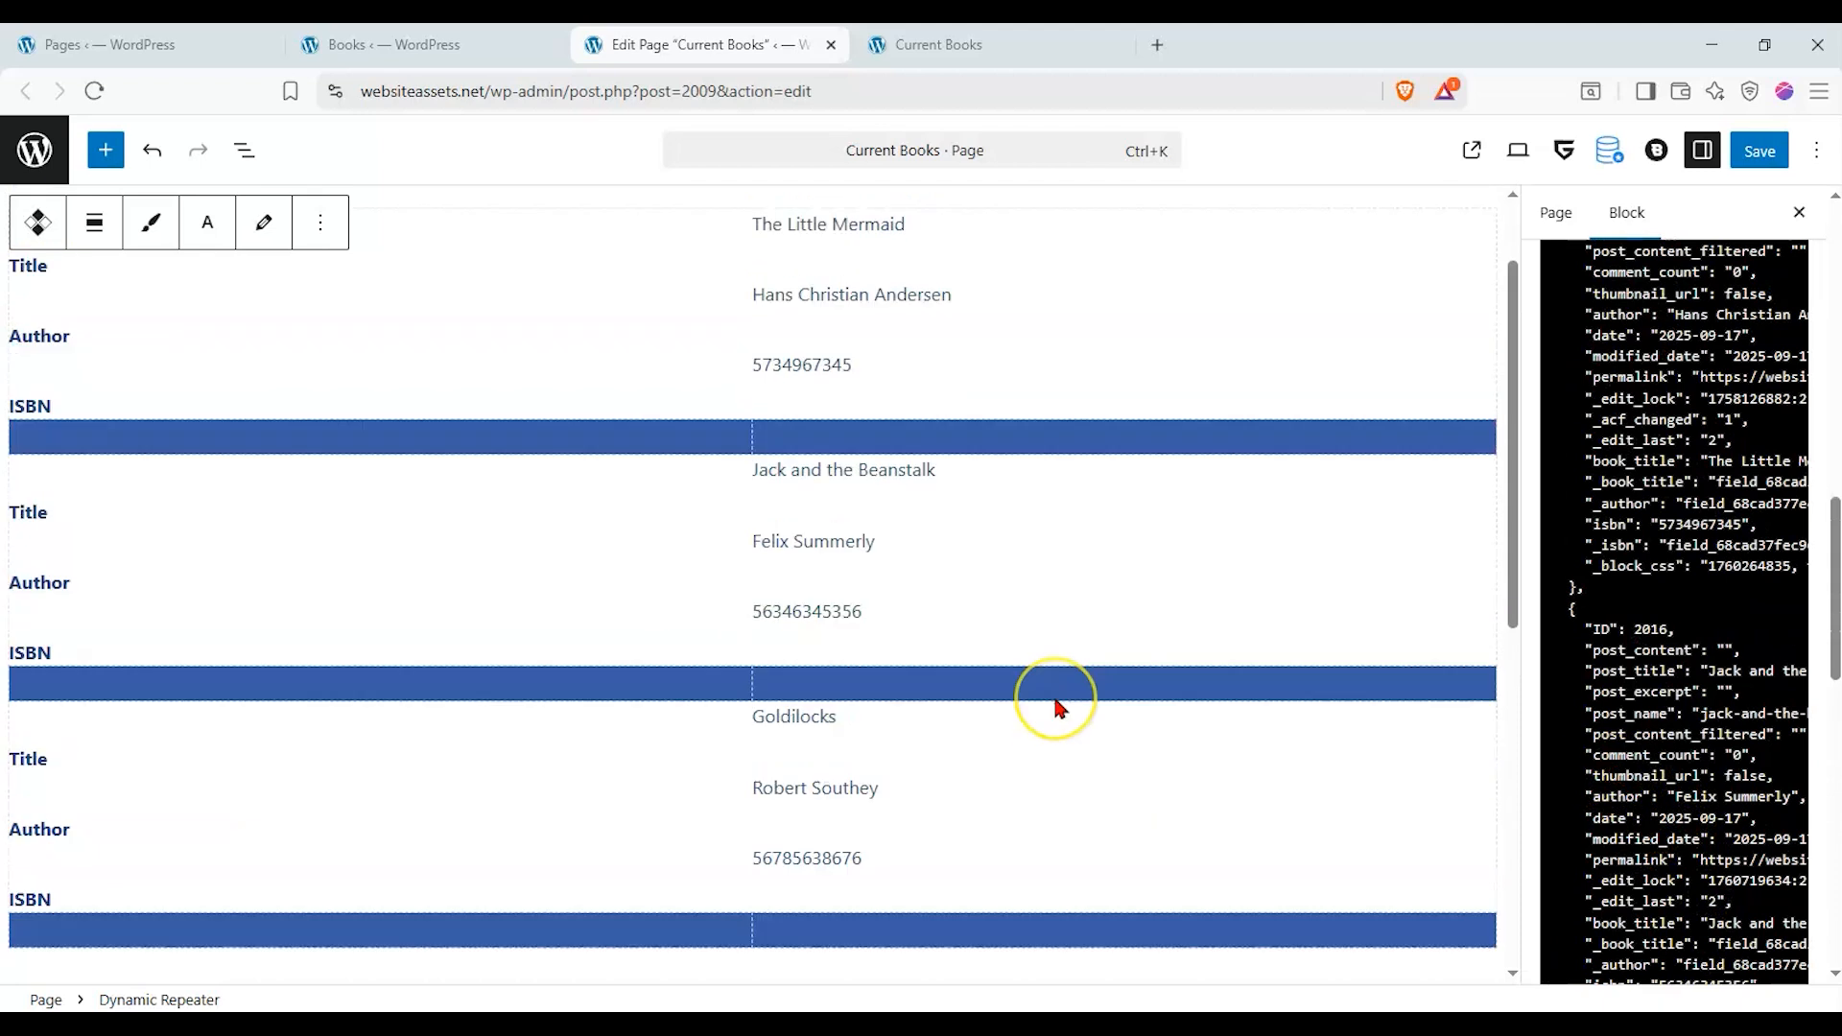
scroll(1055, 707, down, 1)
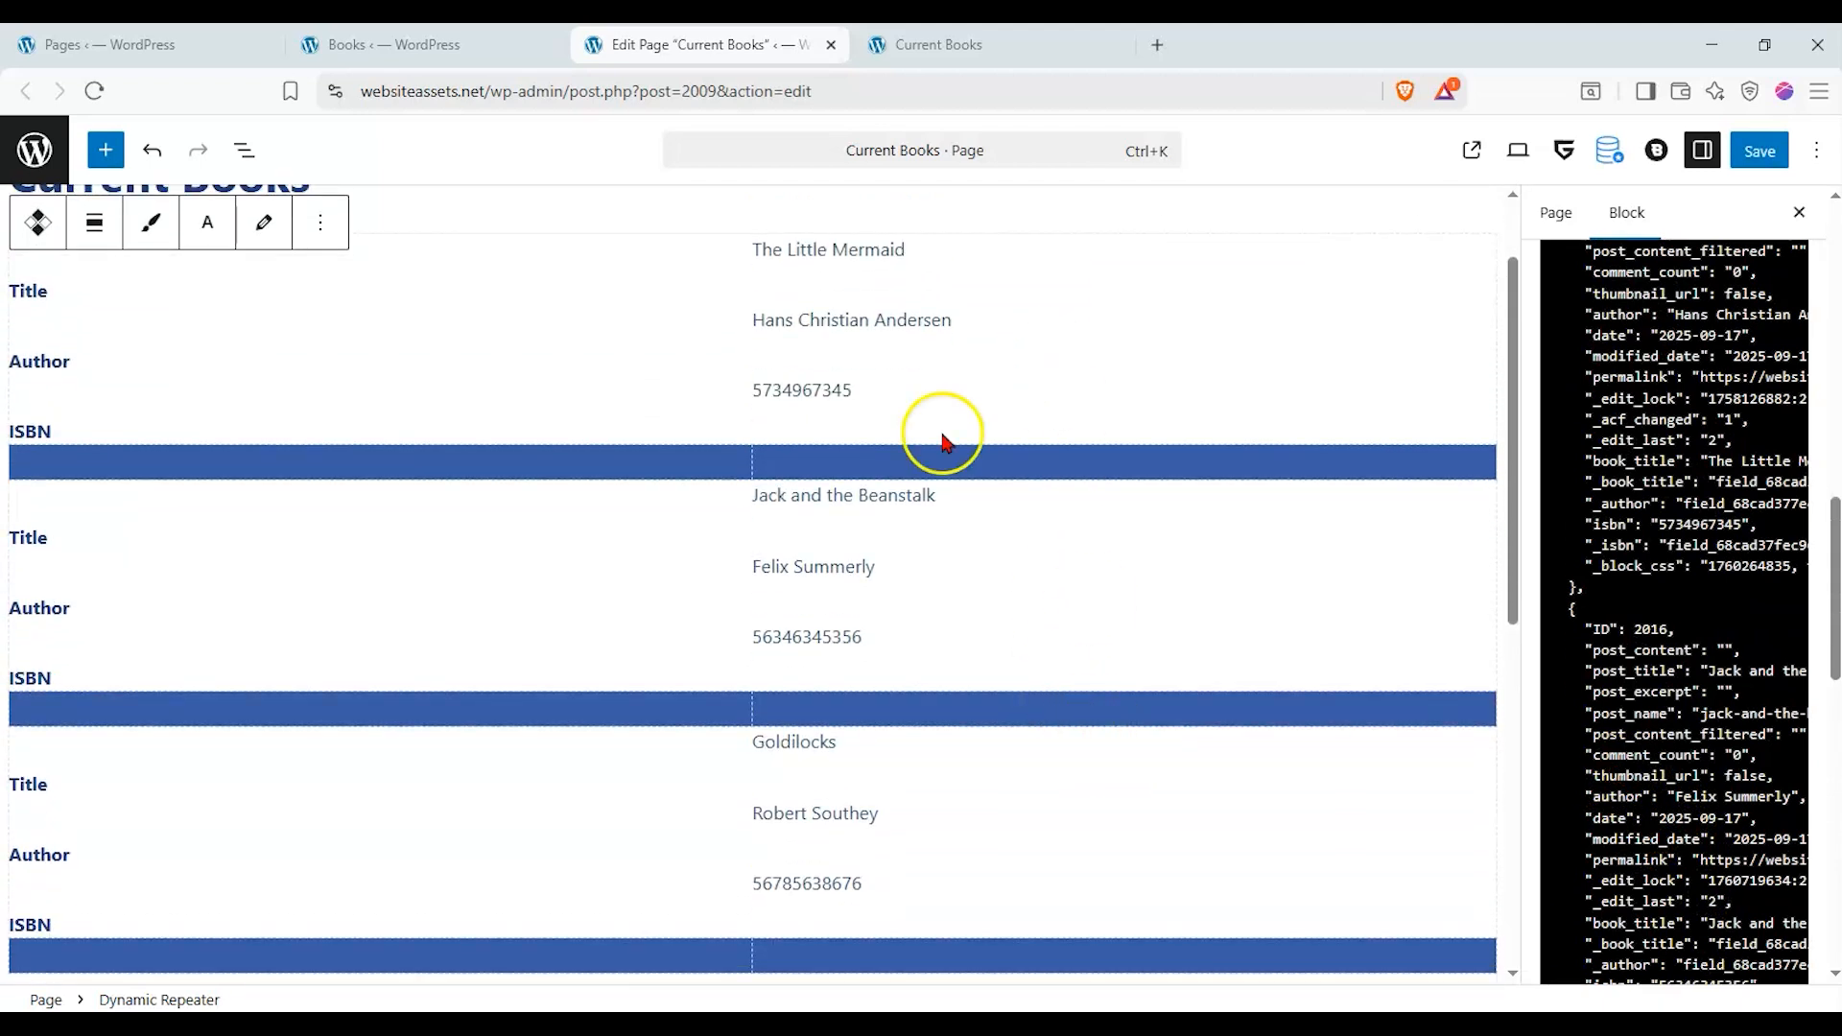
scroll(1769, 622, up, 4)
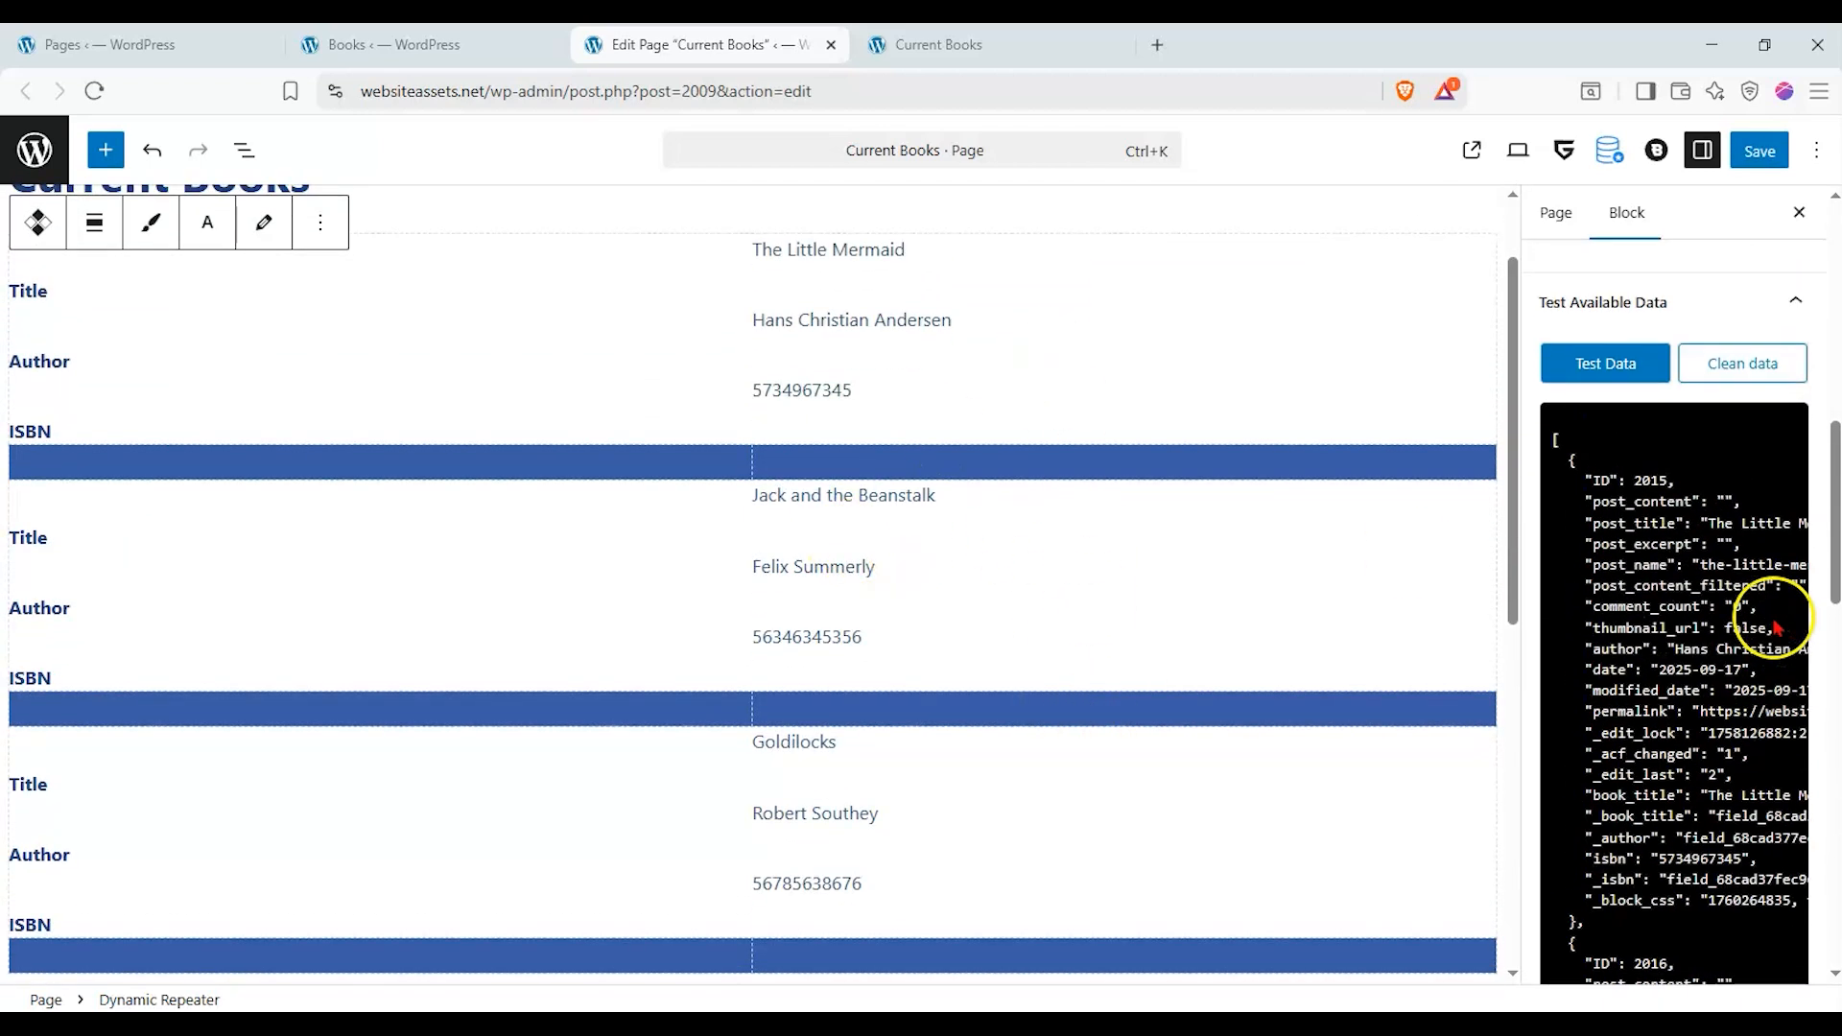
click(1747, 383)
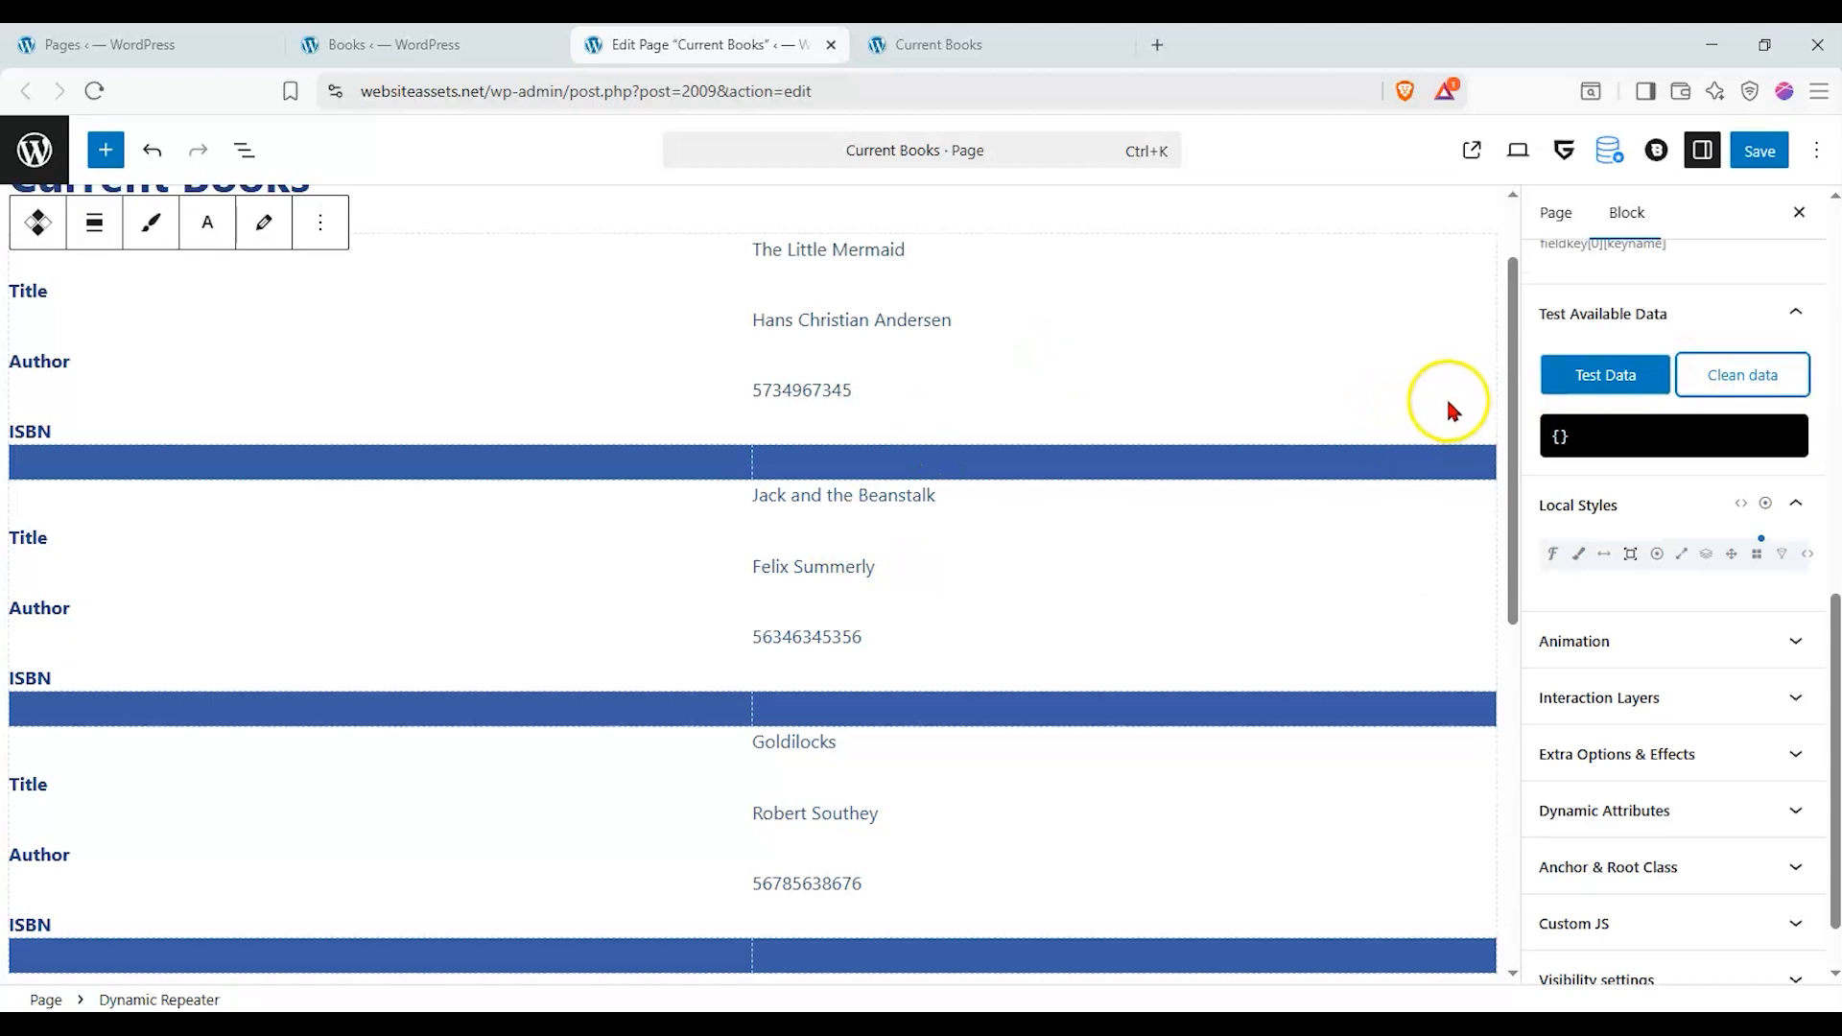
- Check the Books list, return to the Current Books editor and test the repeater's available data again
click(314, 41)
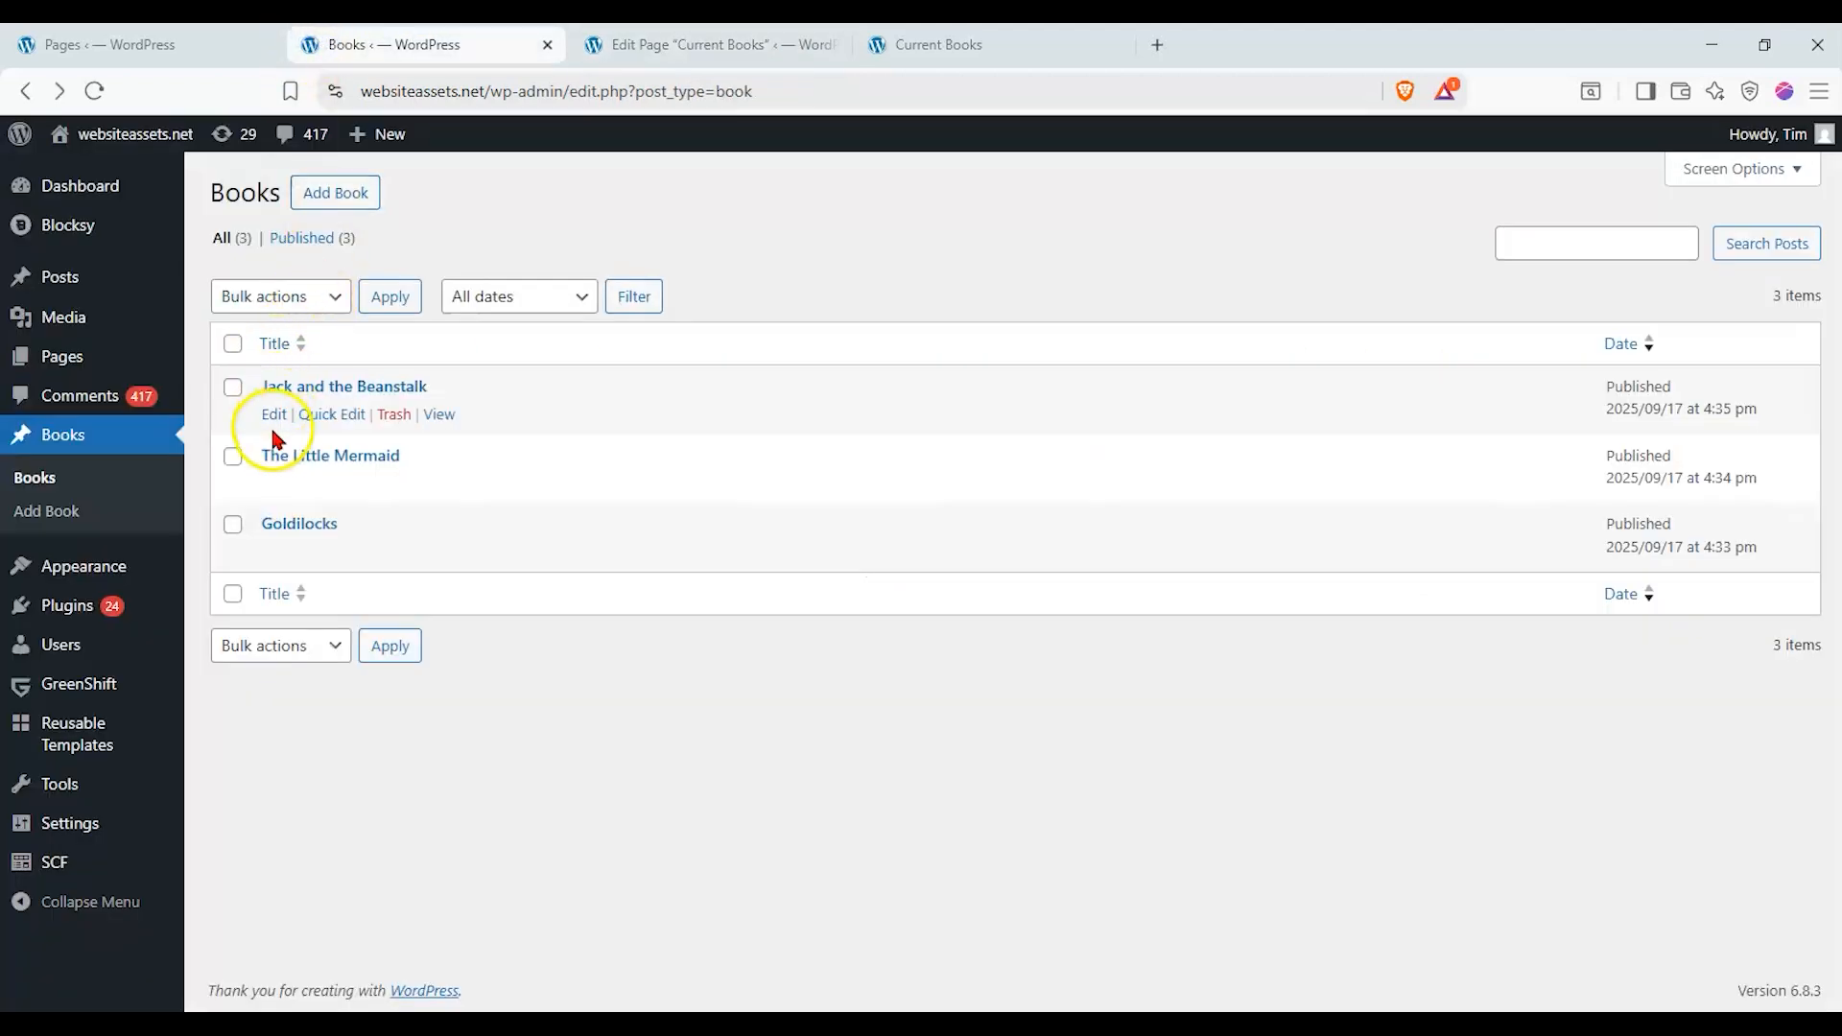
click(633, 65)
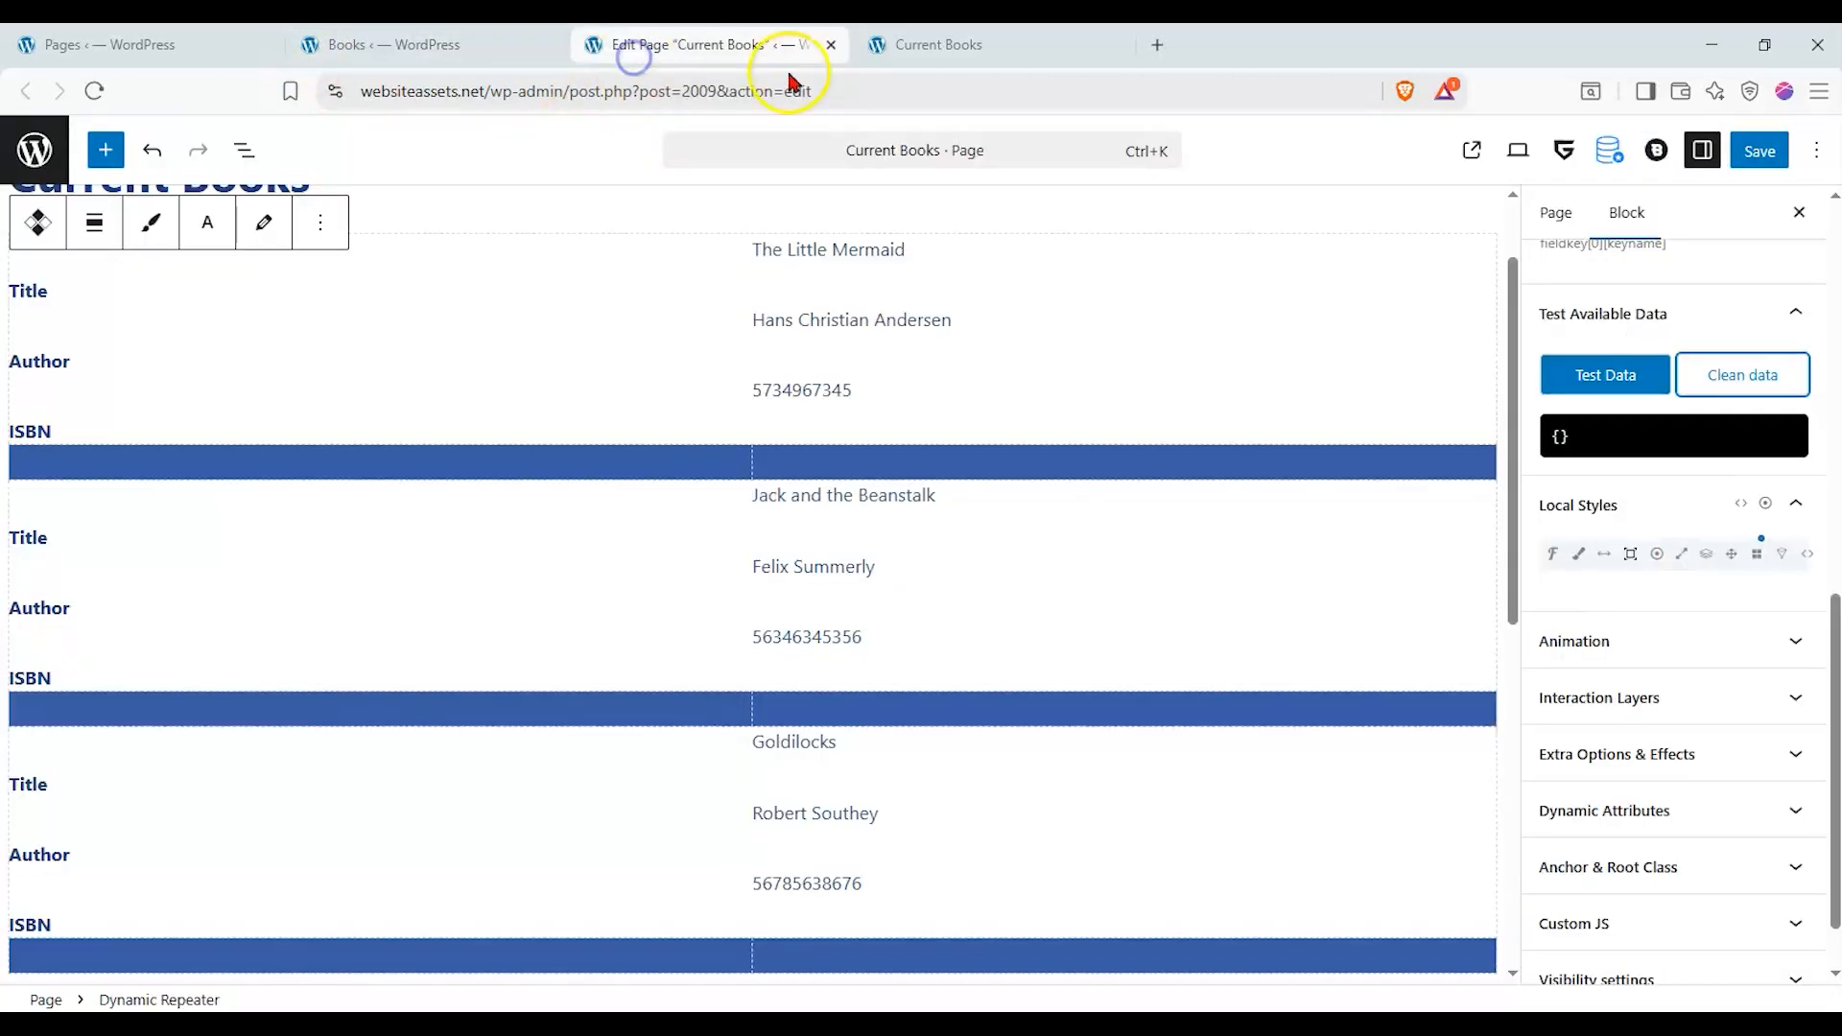
click(1635, 388)
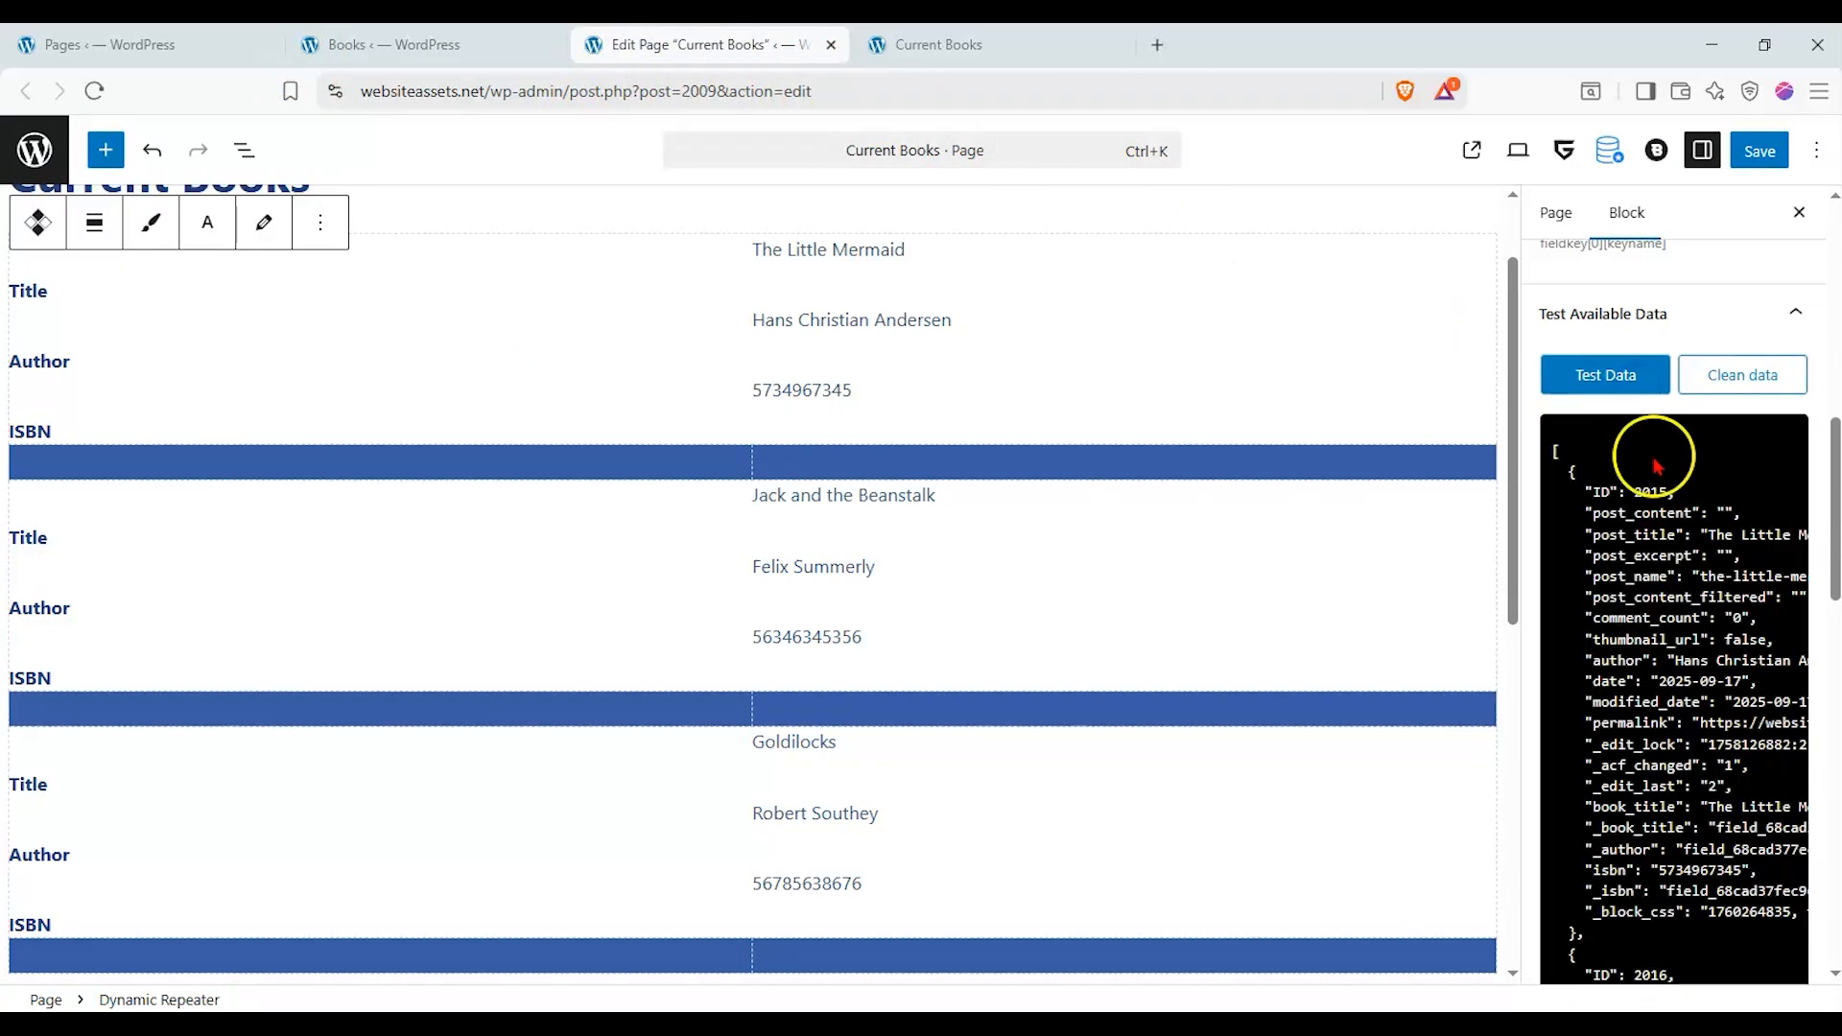
scroll(1678, 534, down, 1)
middle_click(1618, 921)
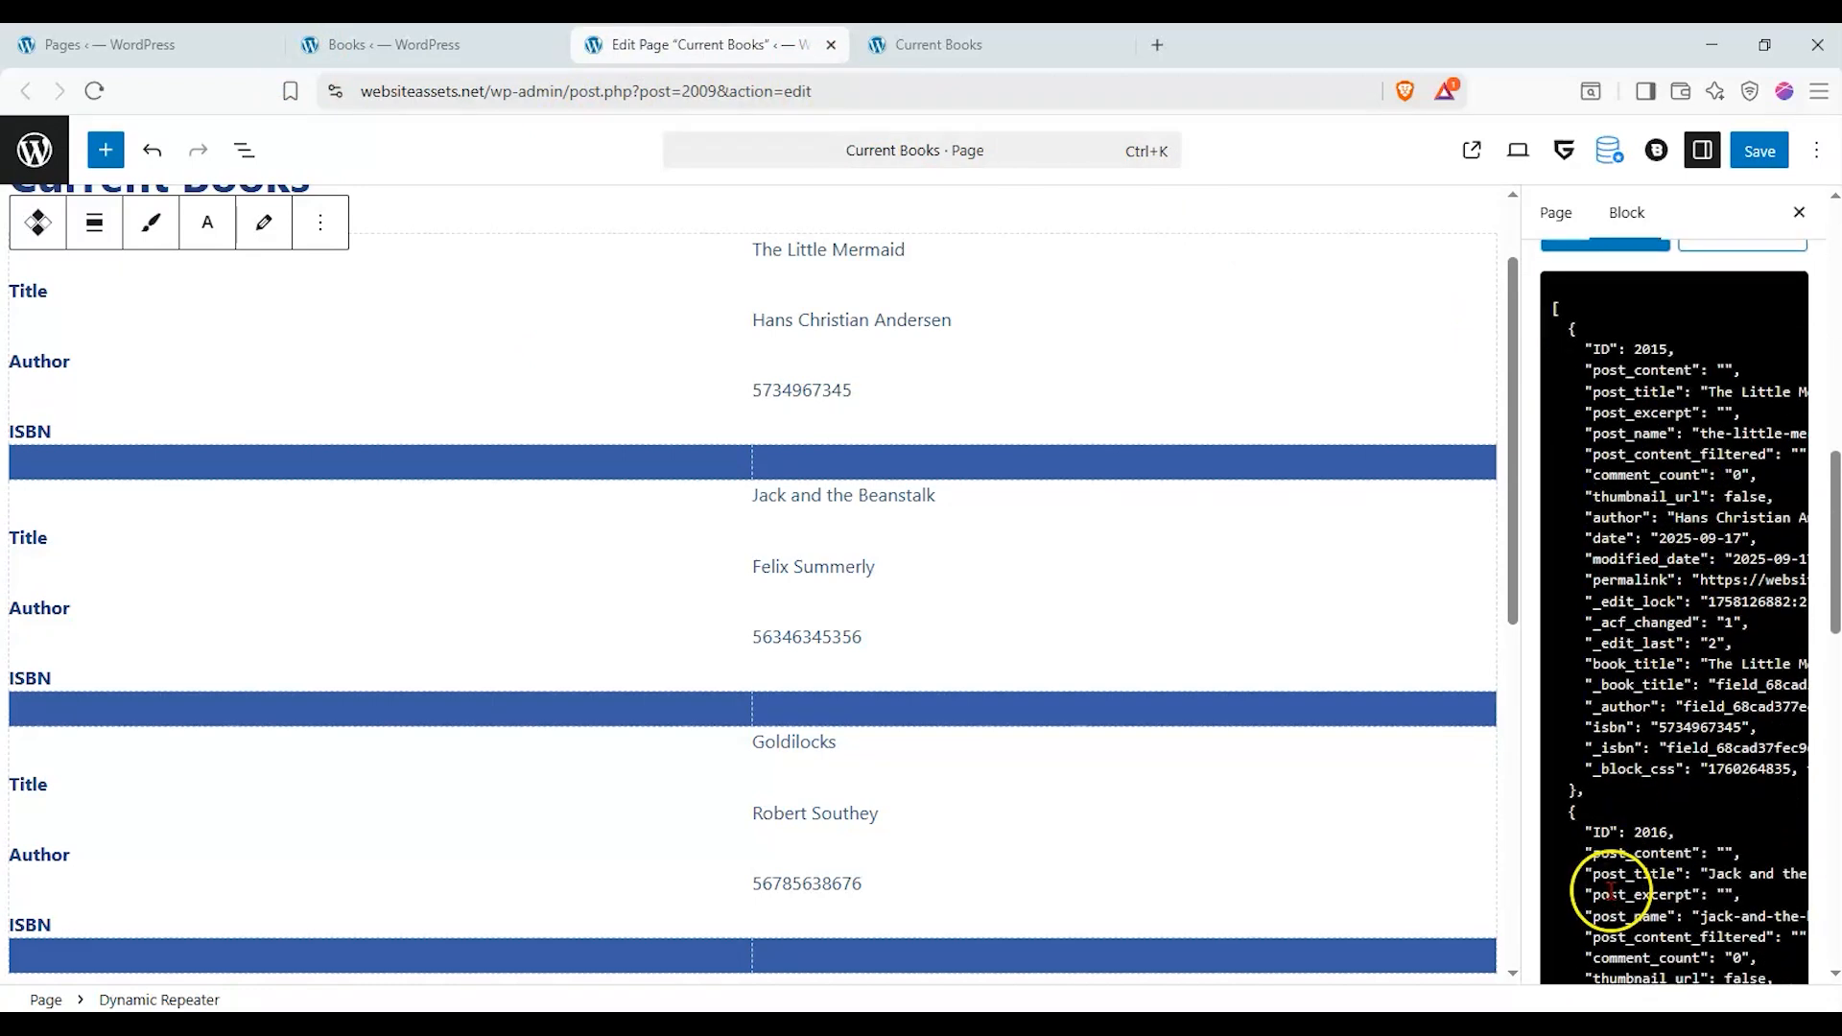
- Try Book as the repeater's preview post type and test the available data without a source field
scroll(1662, 691, up, 3)
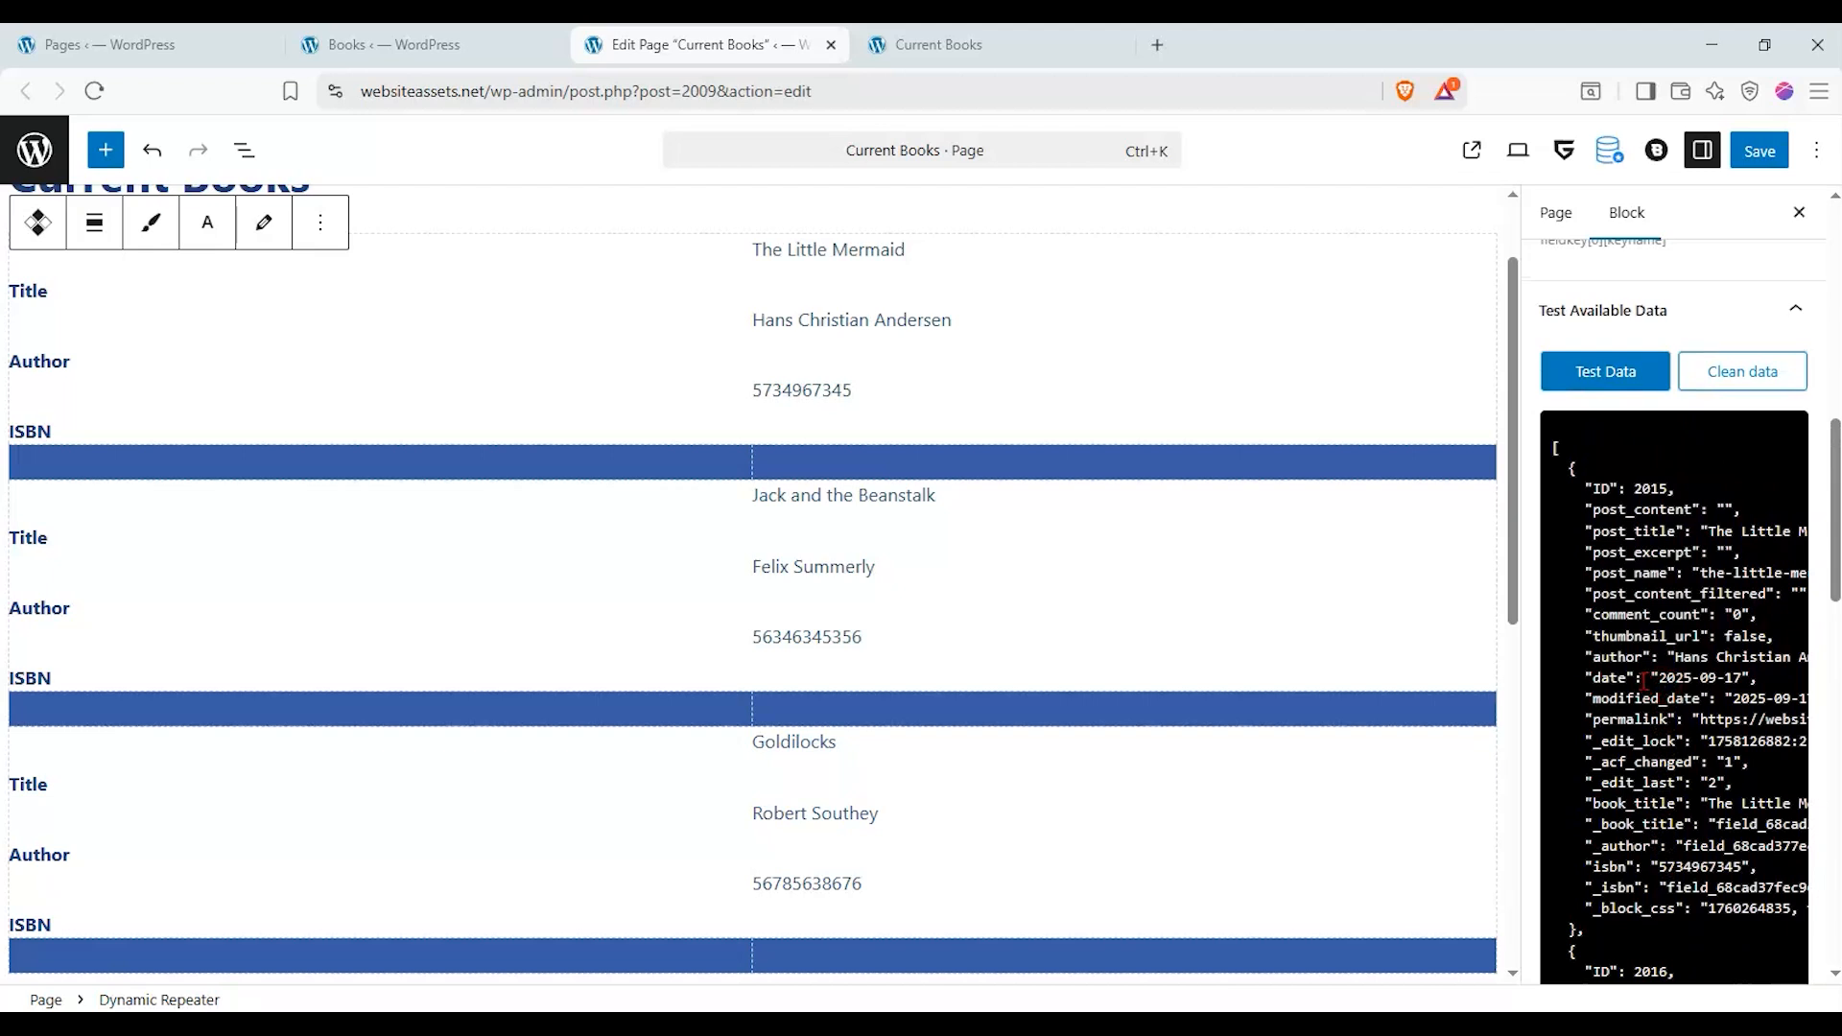
scroll(1643, 672, up, 2)
scroll(1684, 403, up, 1)
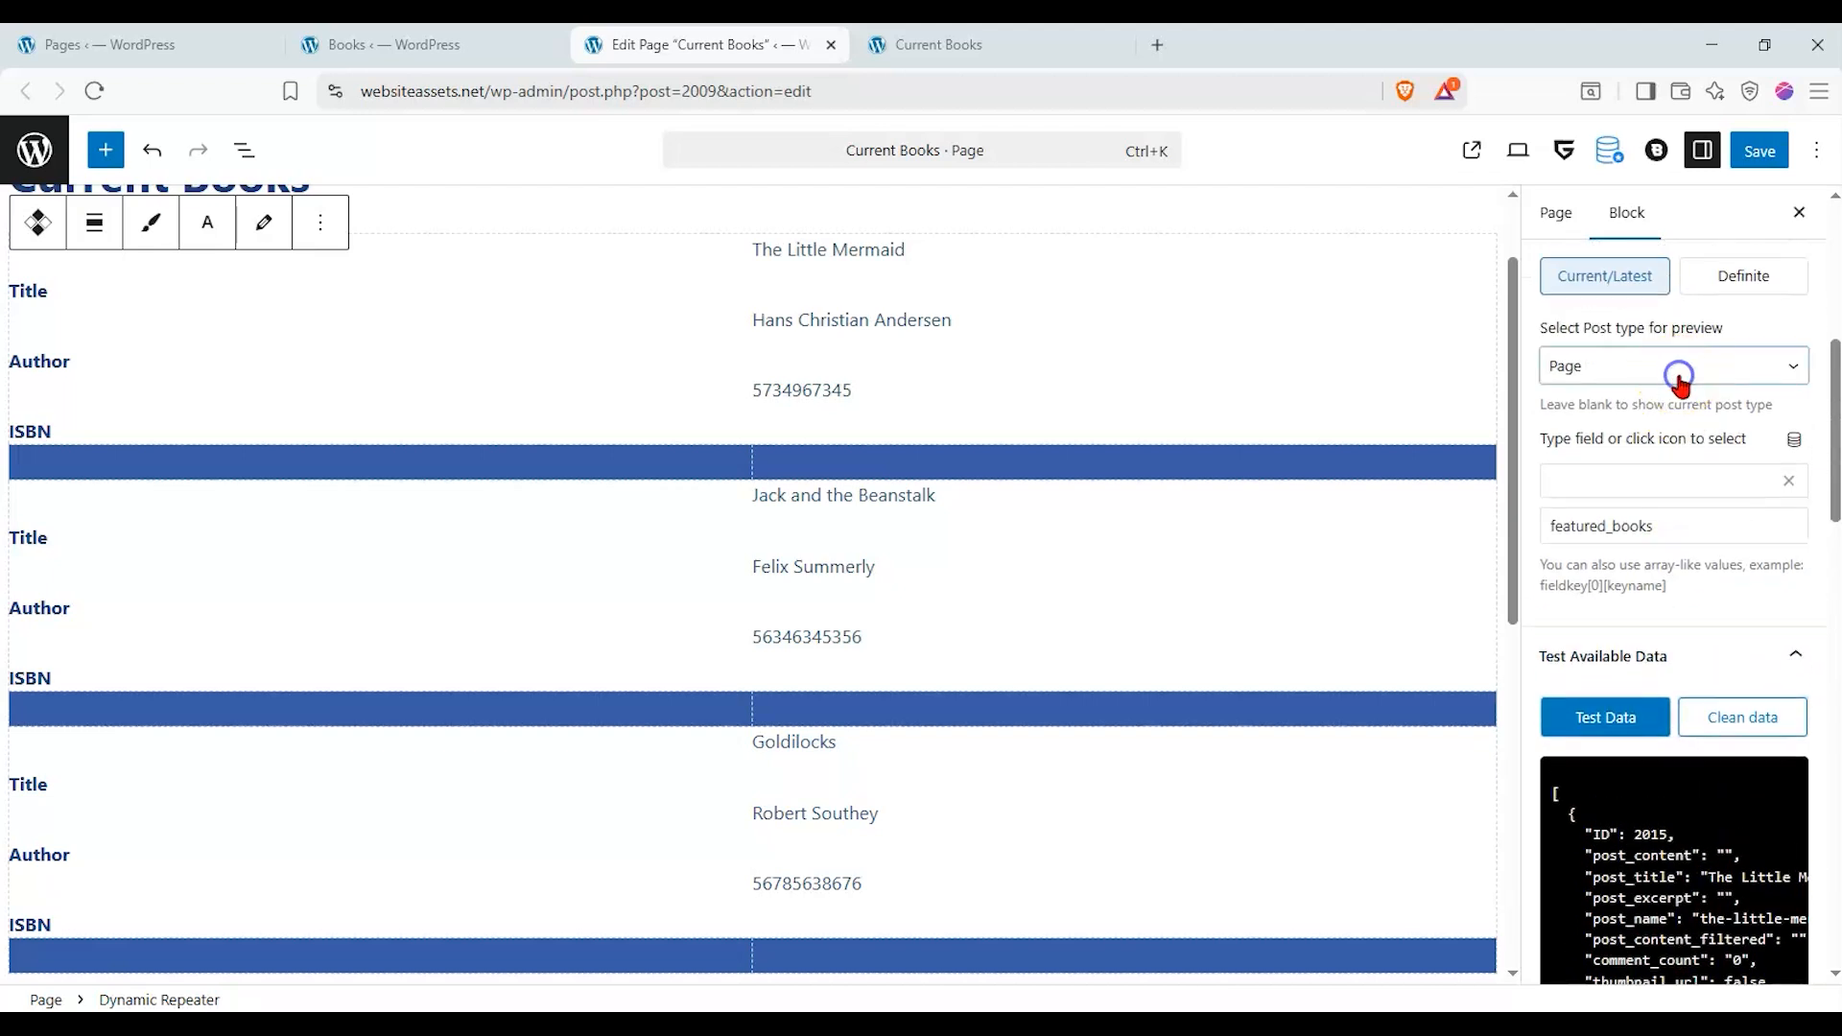
click(1678, 377)
click(1619, 512)
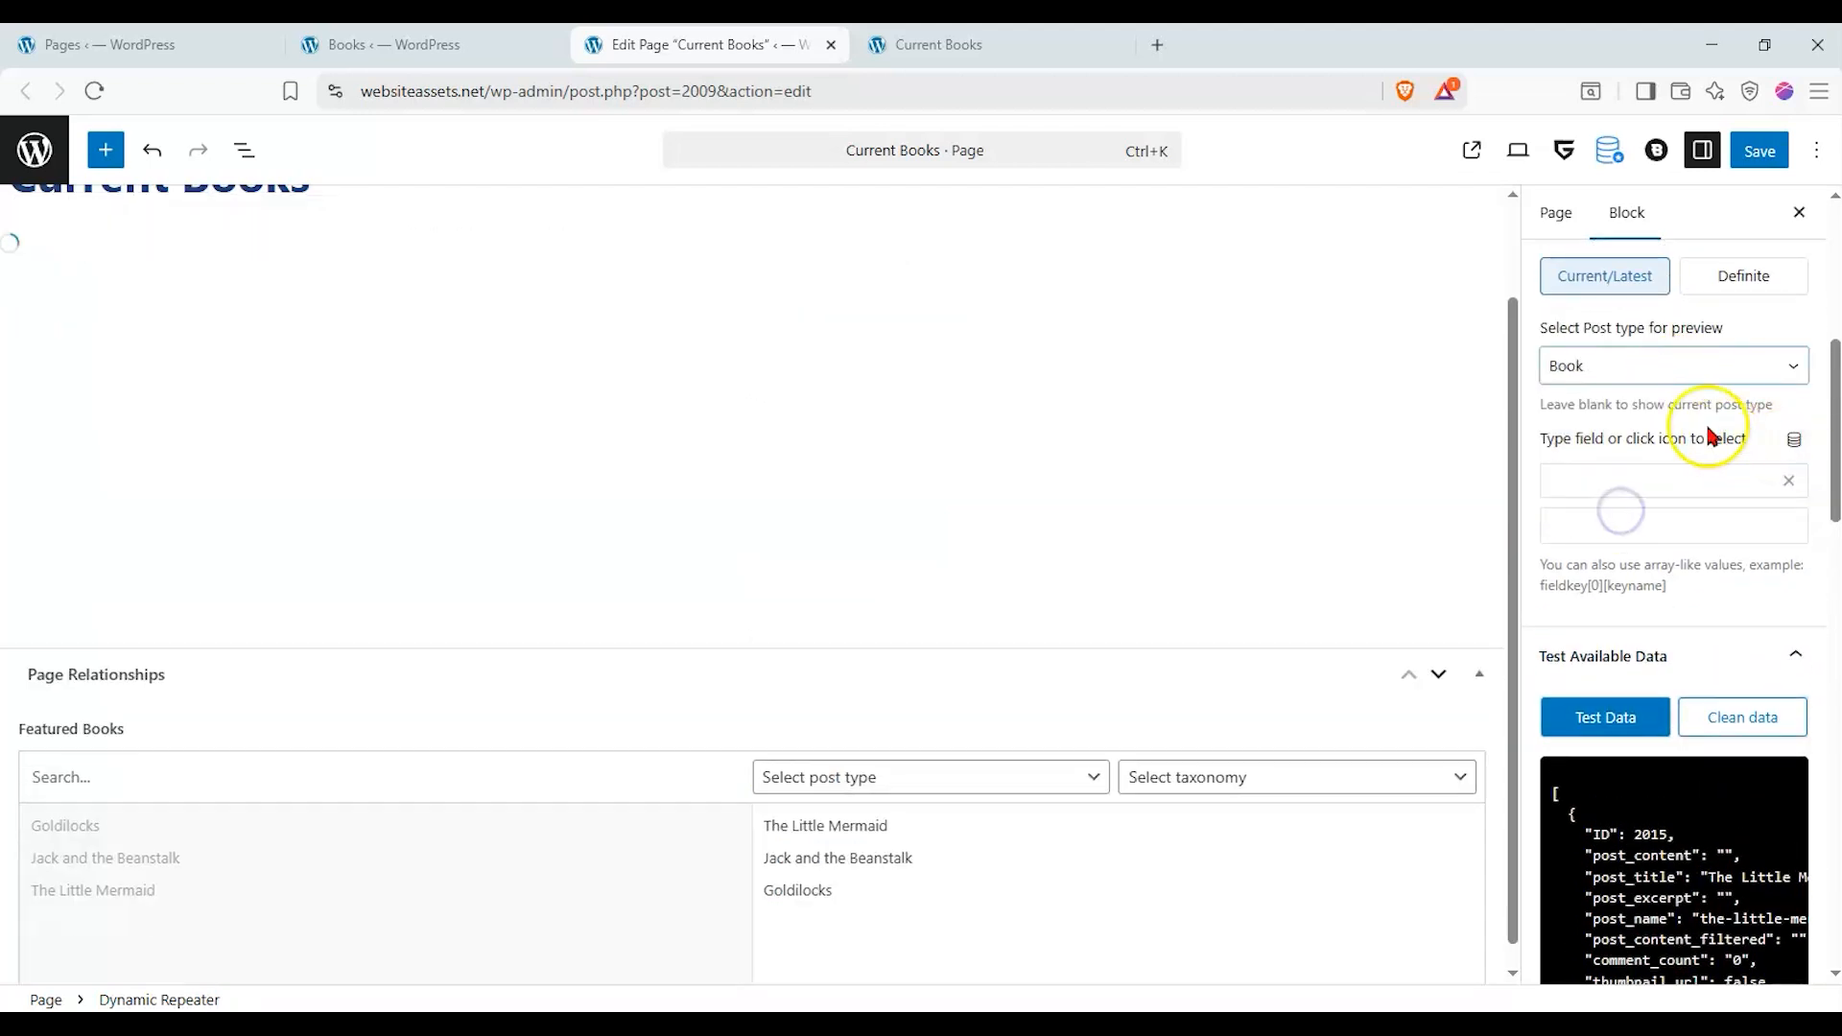
click(1621, 717)
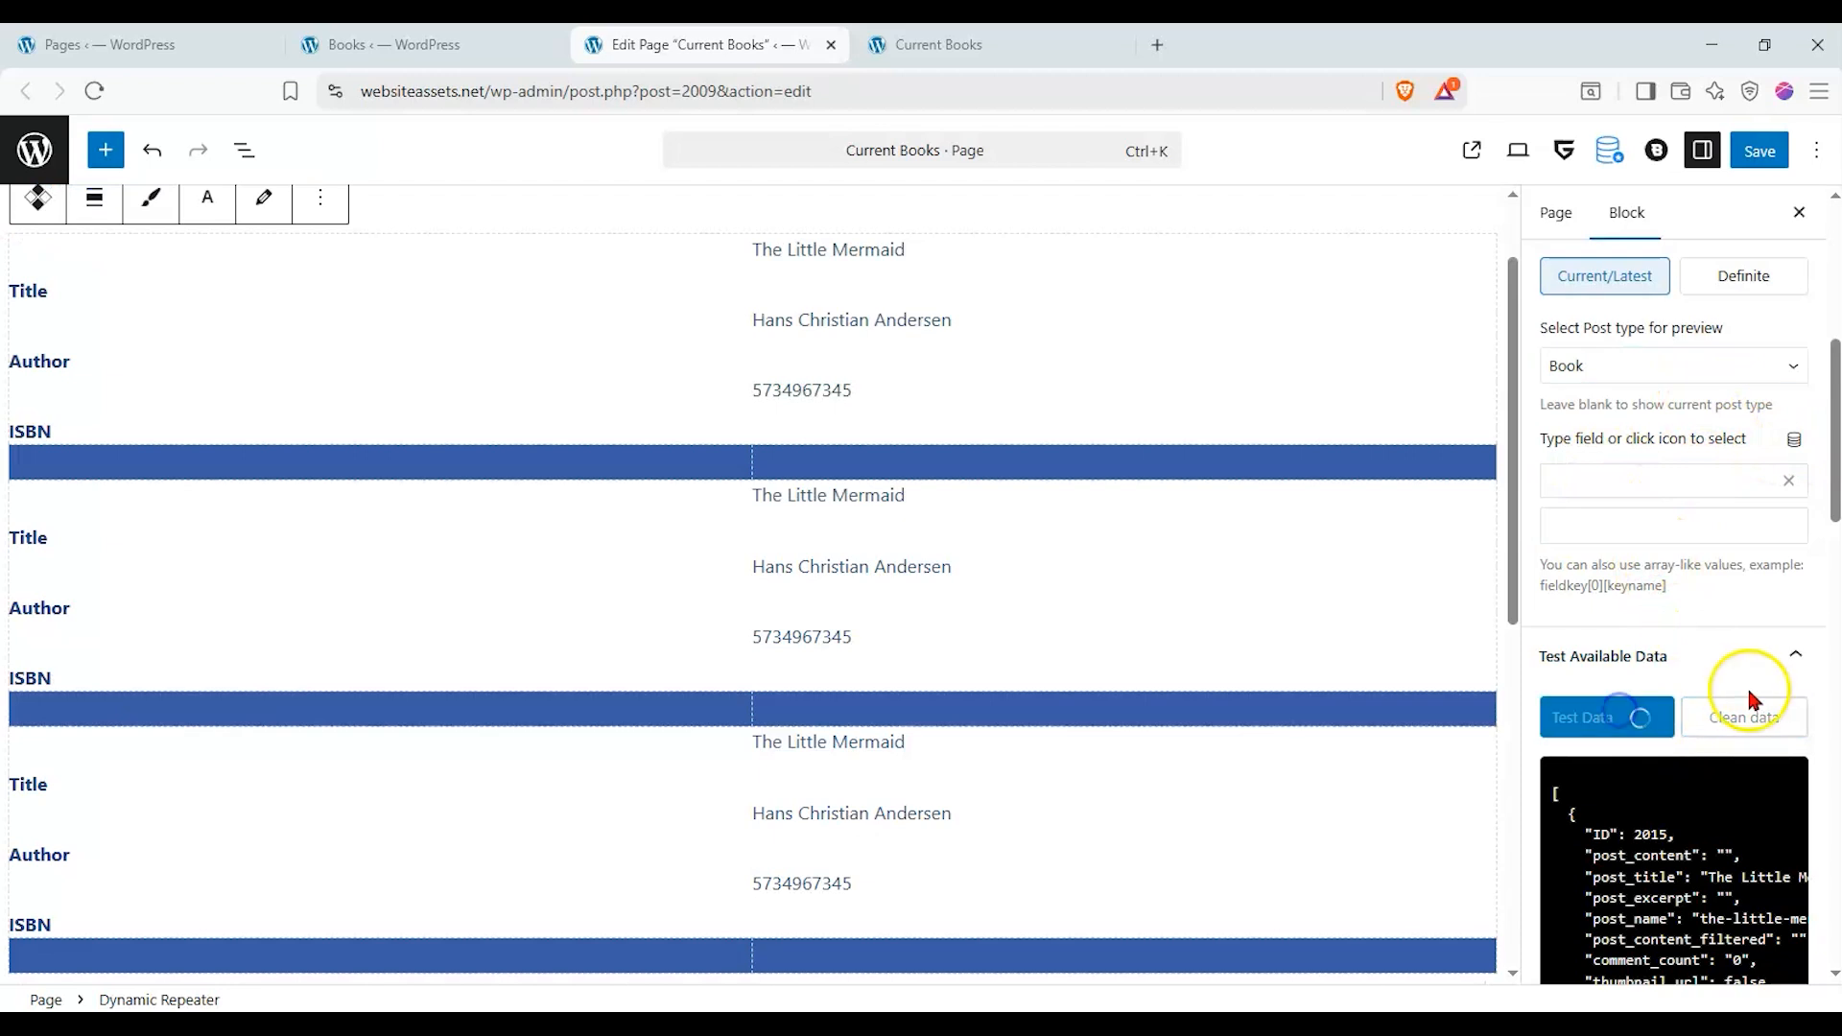
scroll(1748, 689, down, 2)
scroll(1748, 689, down, 2)
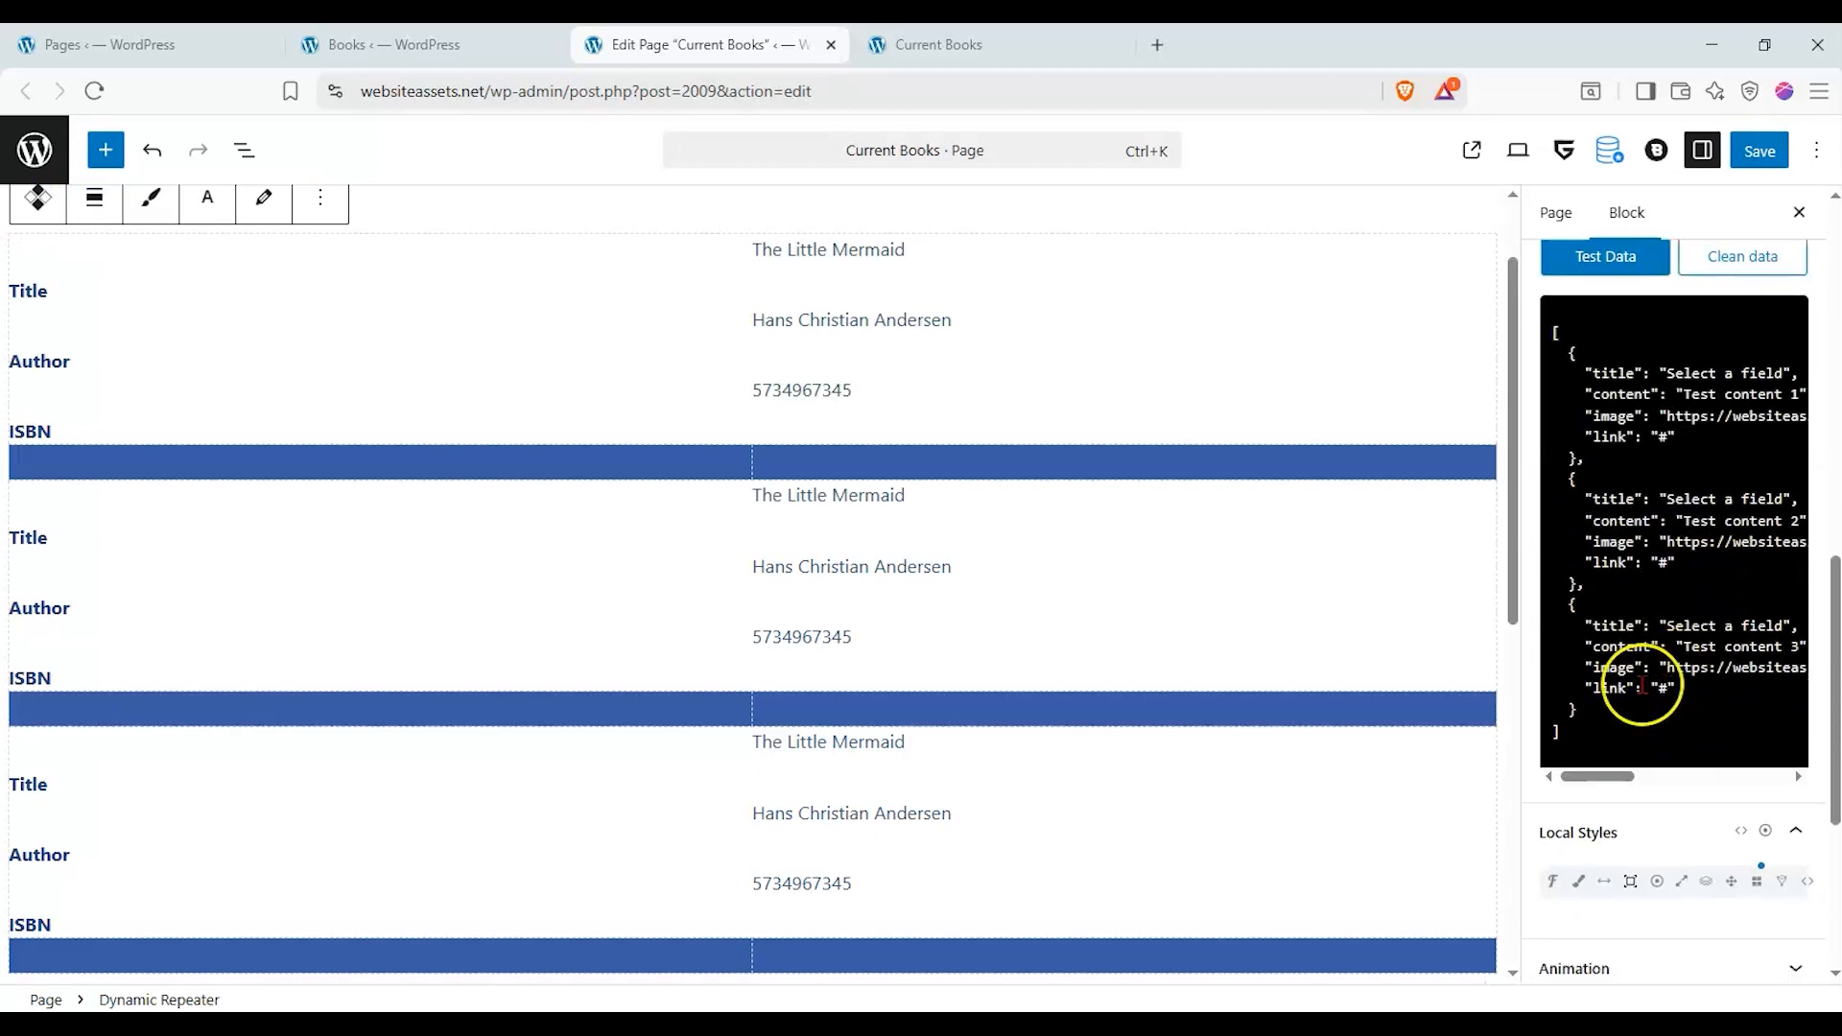
scroll(1630, 717, up, 1)
scroll(1631, 718, up, 3)
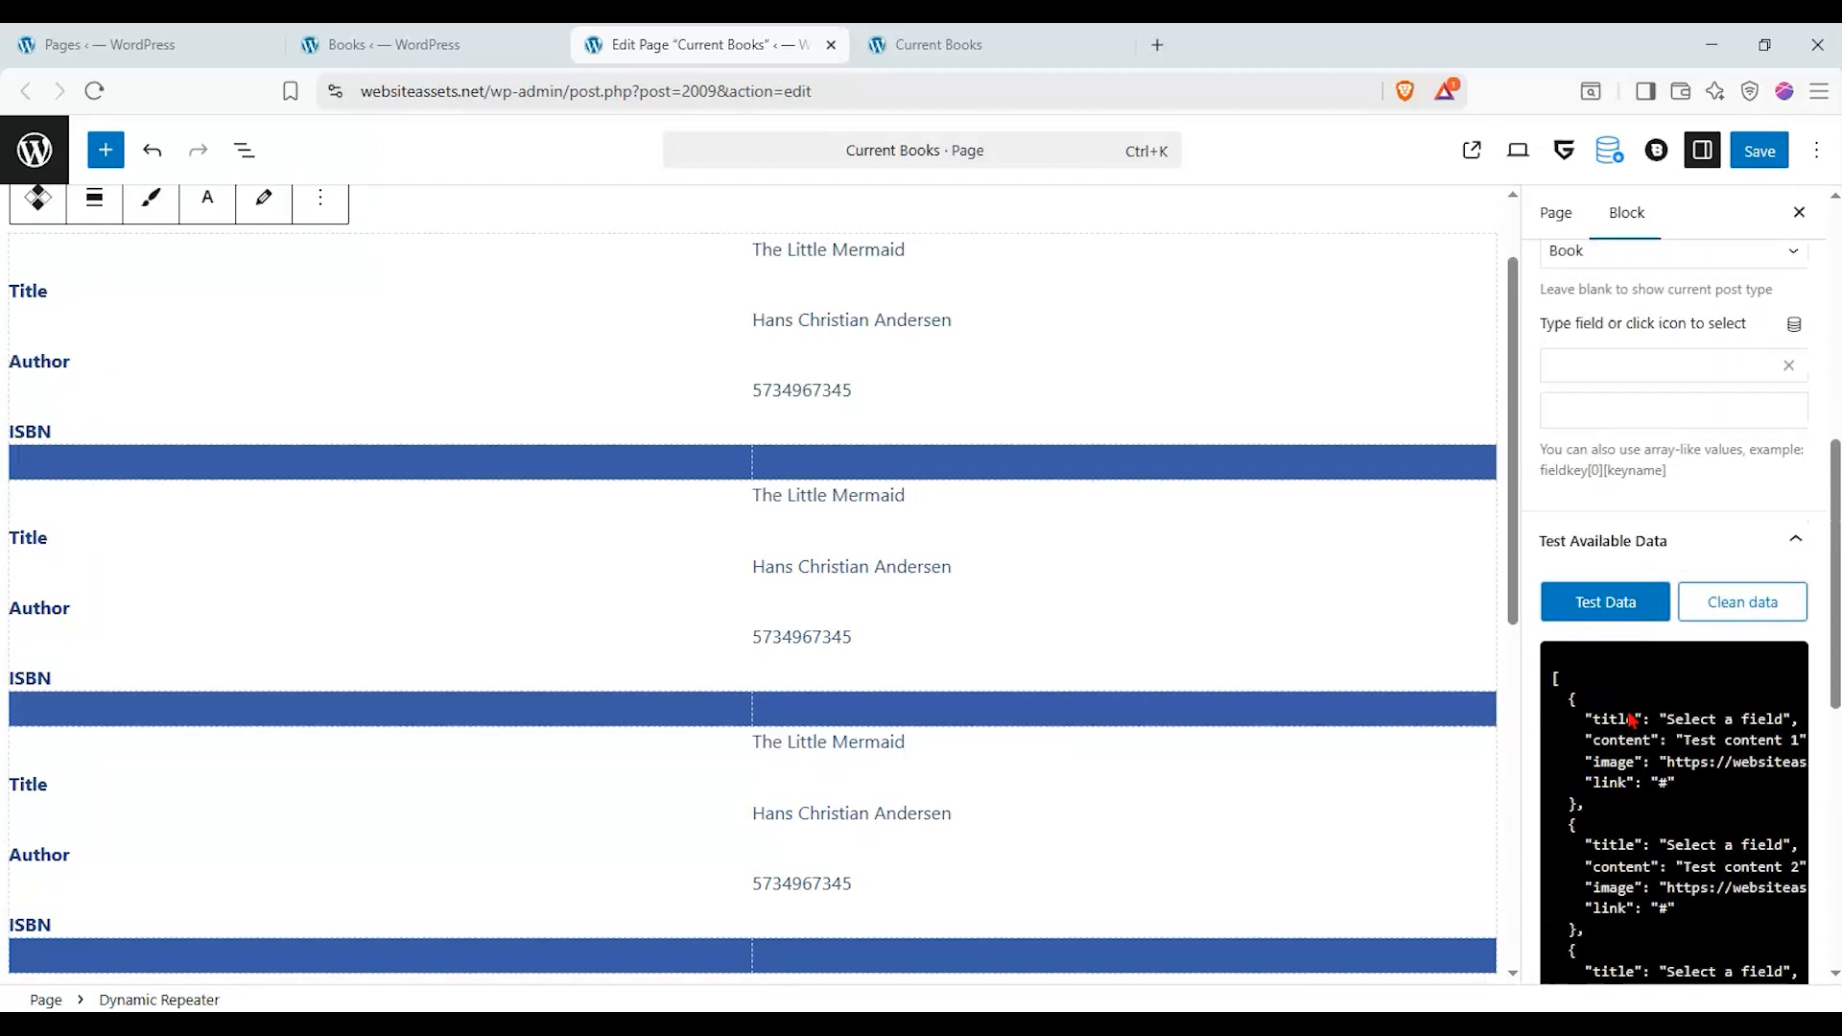
- Set the repeater's preview post type back to Page and choose featured_books as its source field
click(1677, 374)
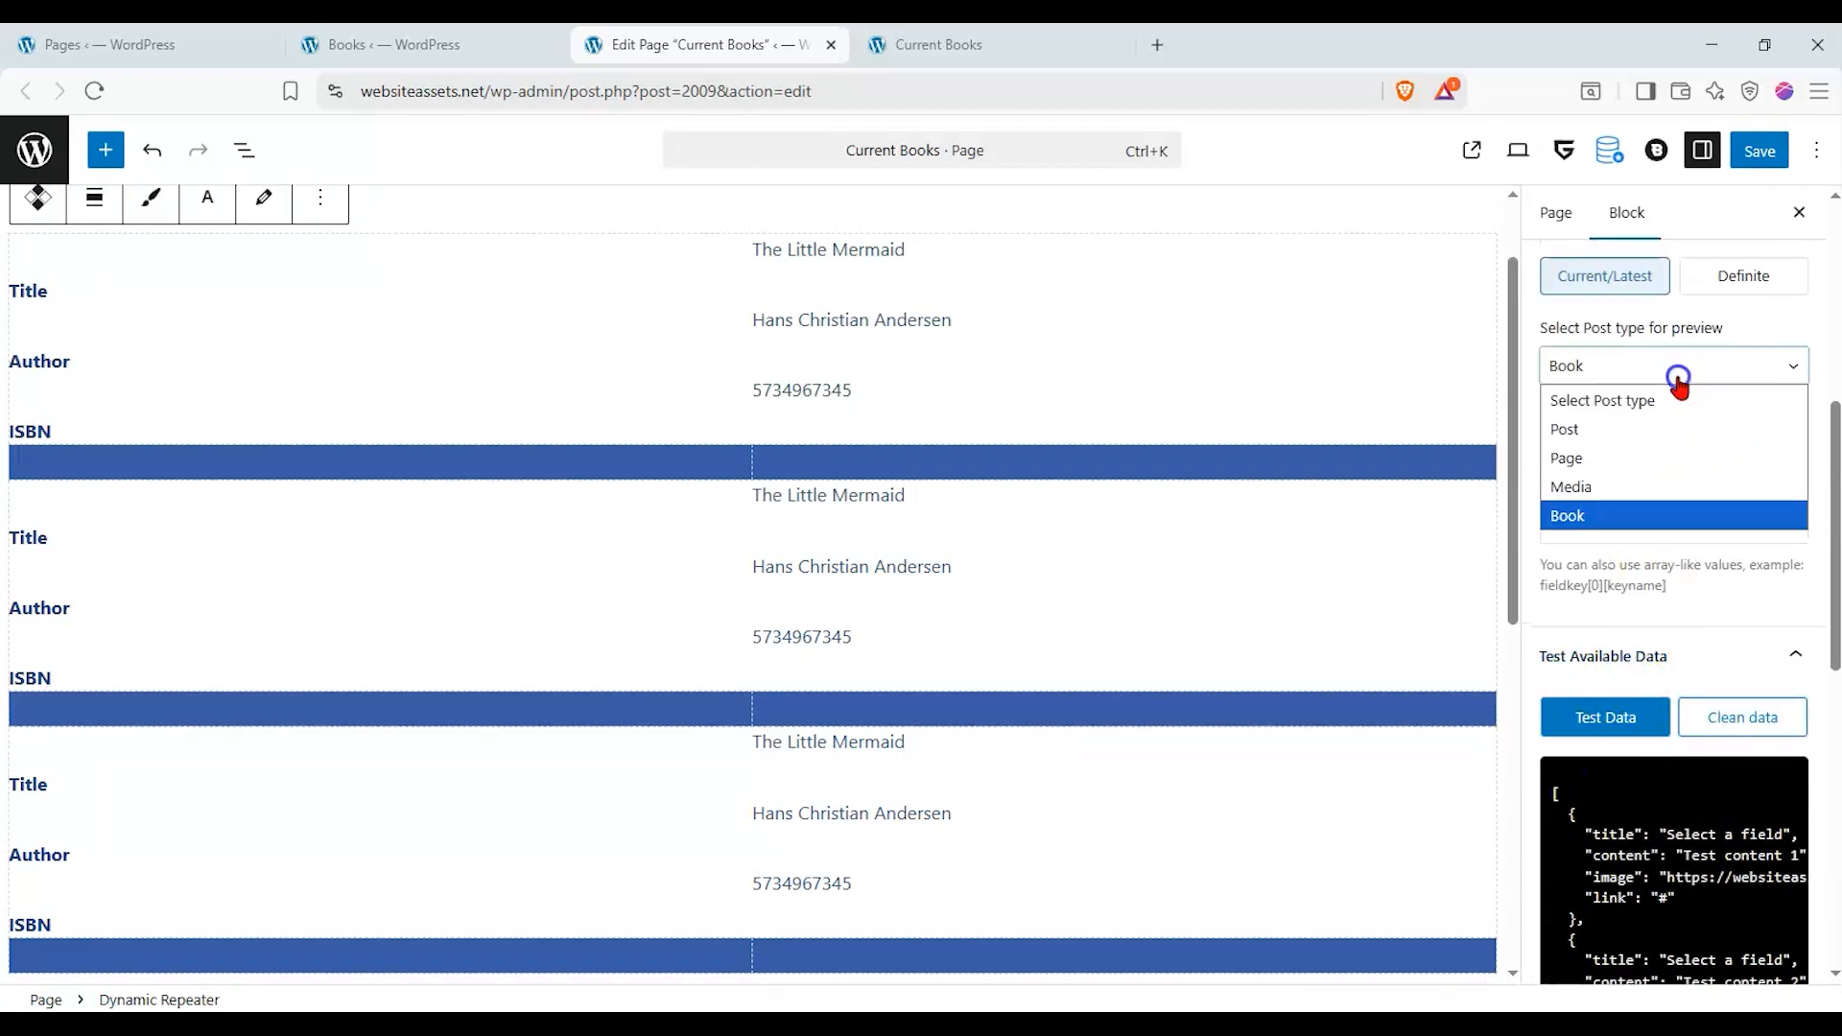
click(1656, 458)
click(1650, 475)
text(f)
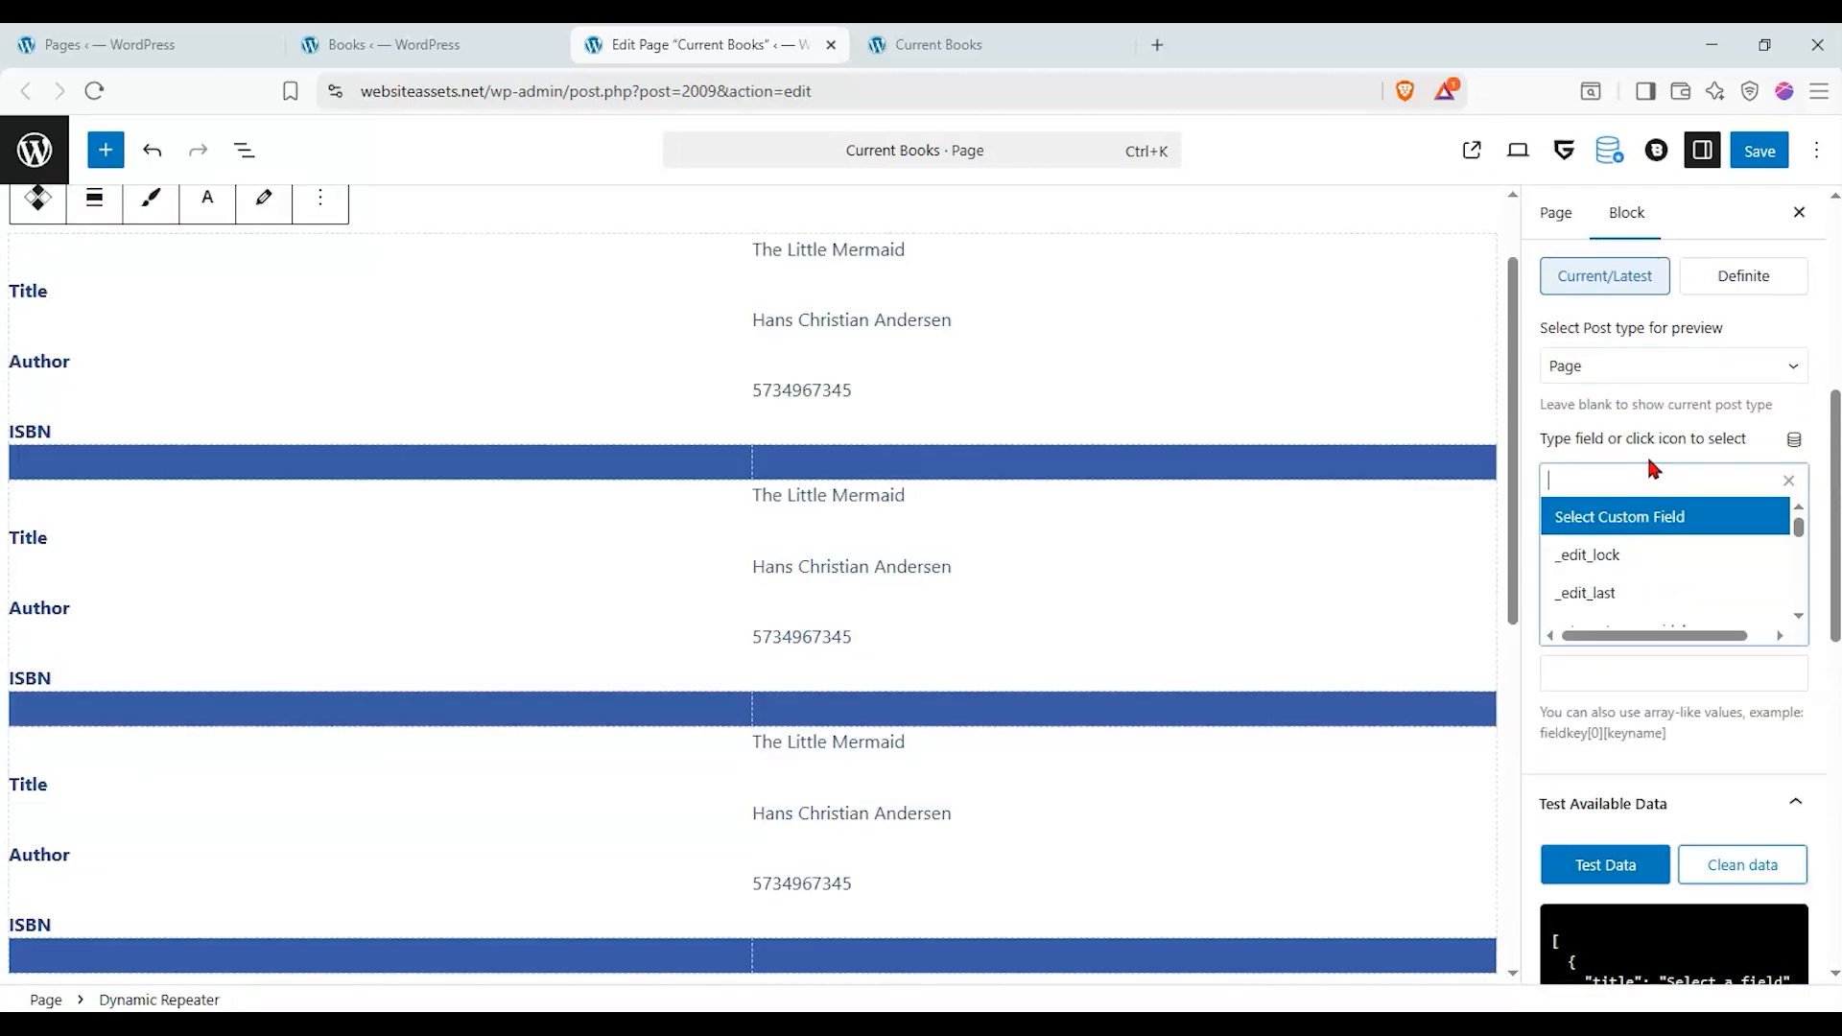
text(eatu)
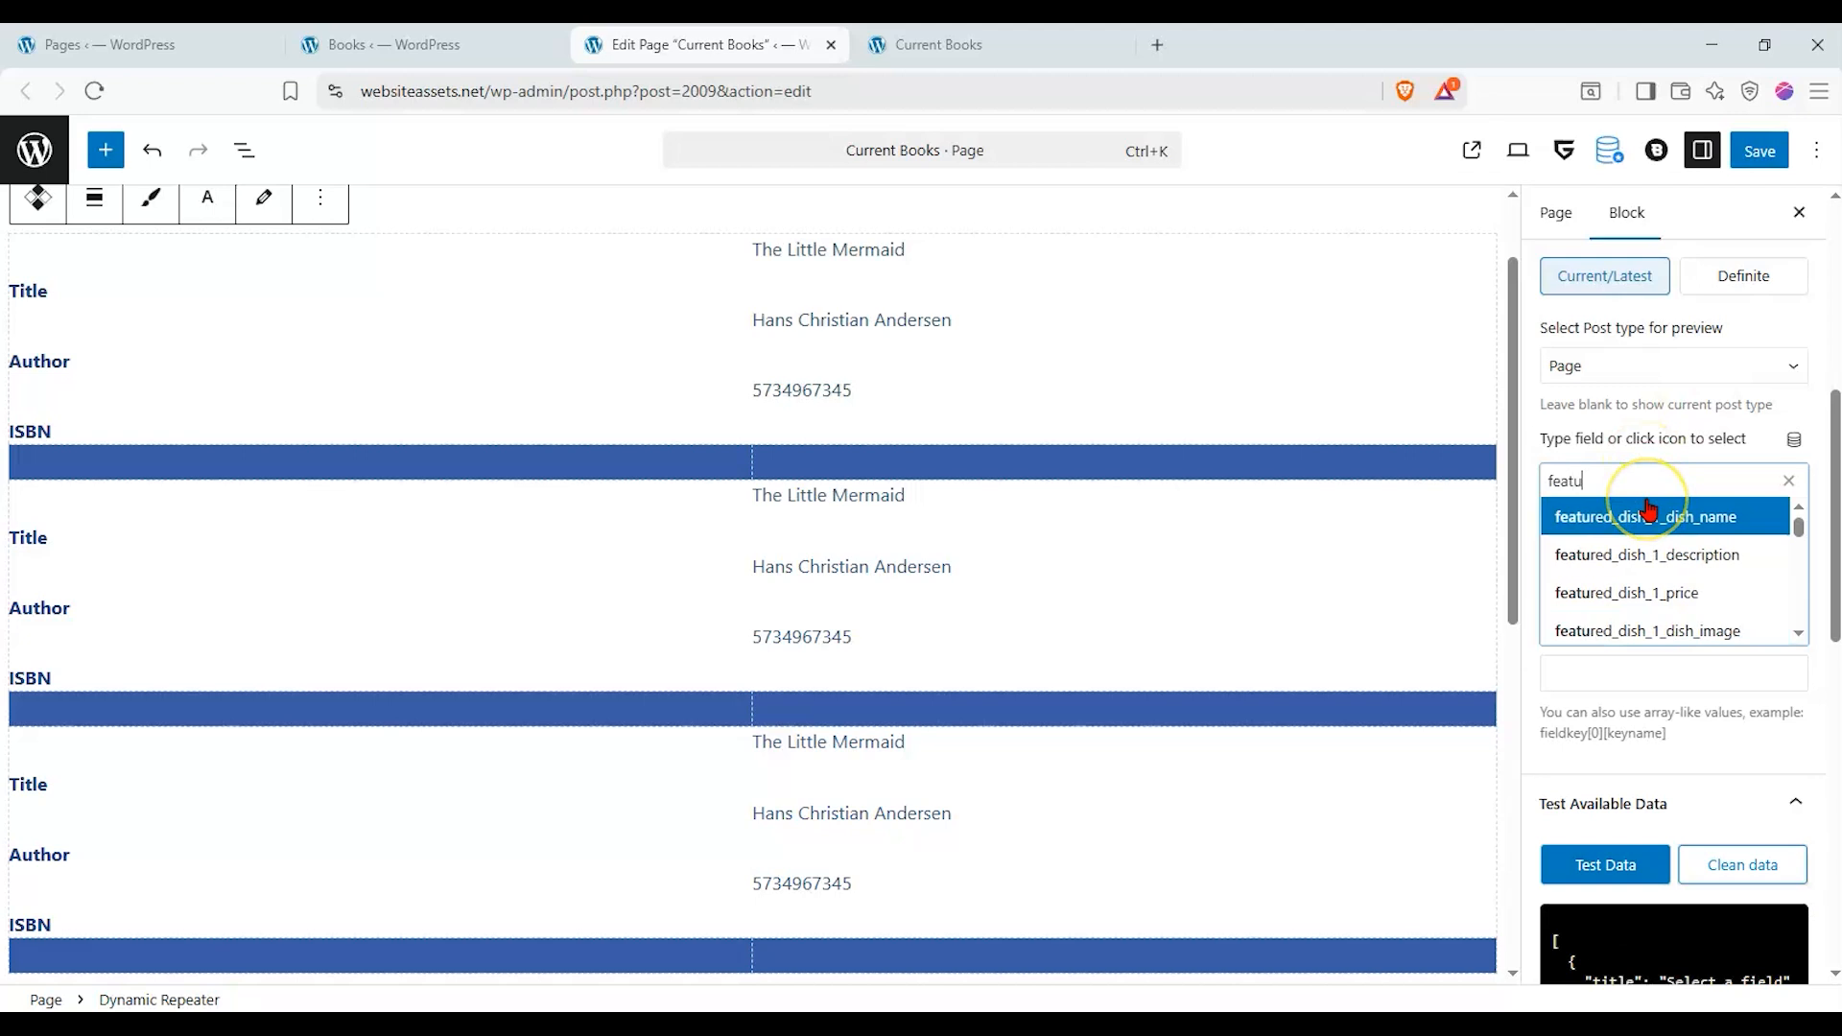
text(red_boo)
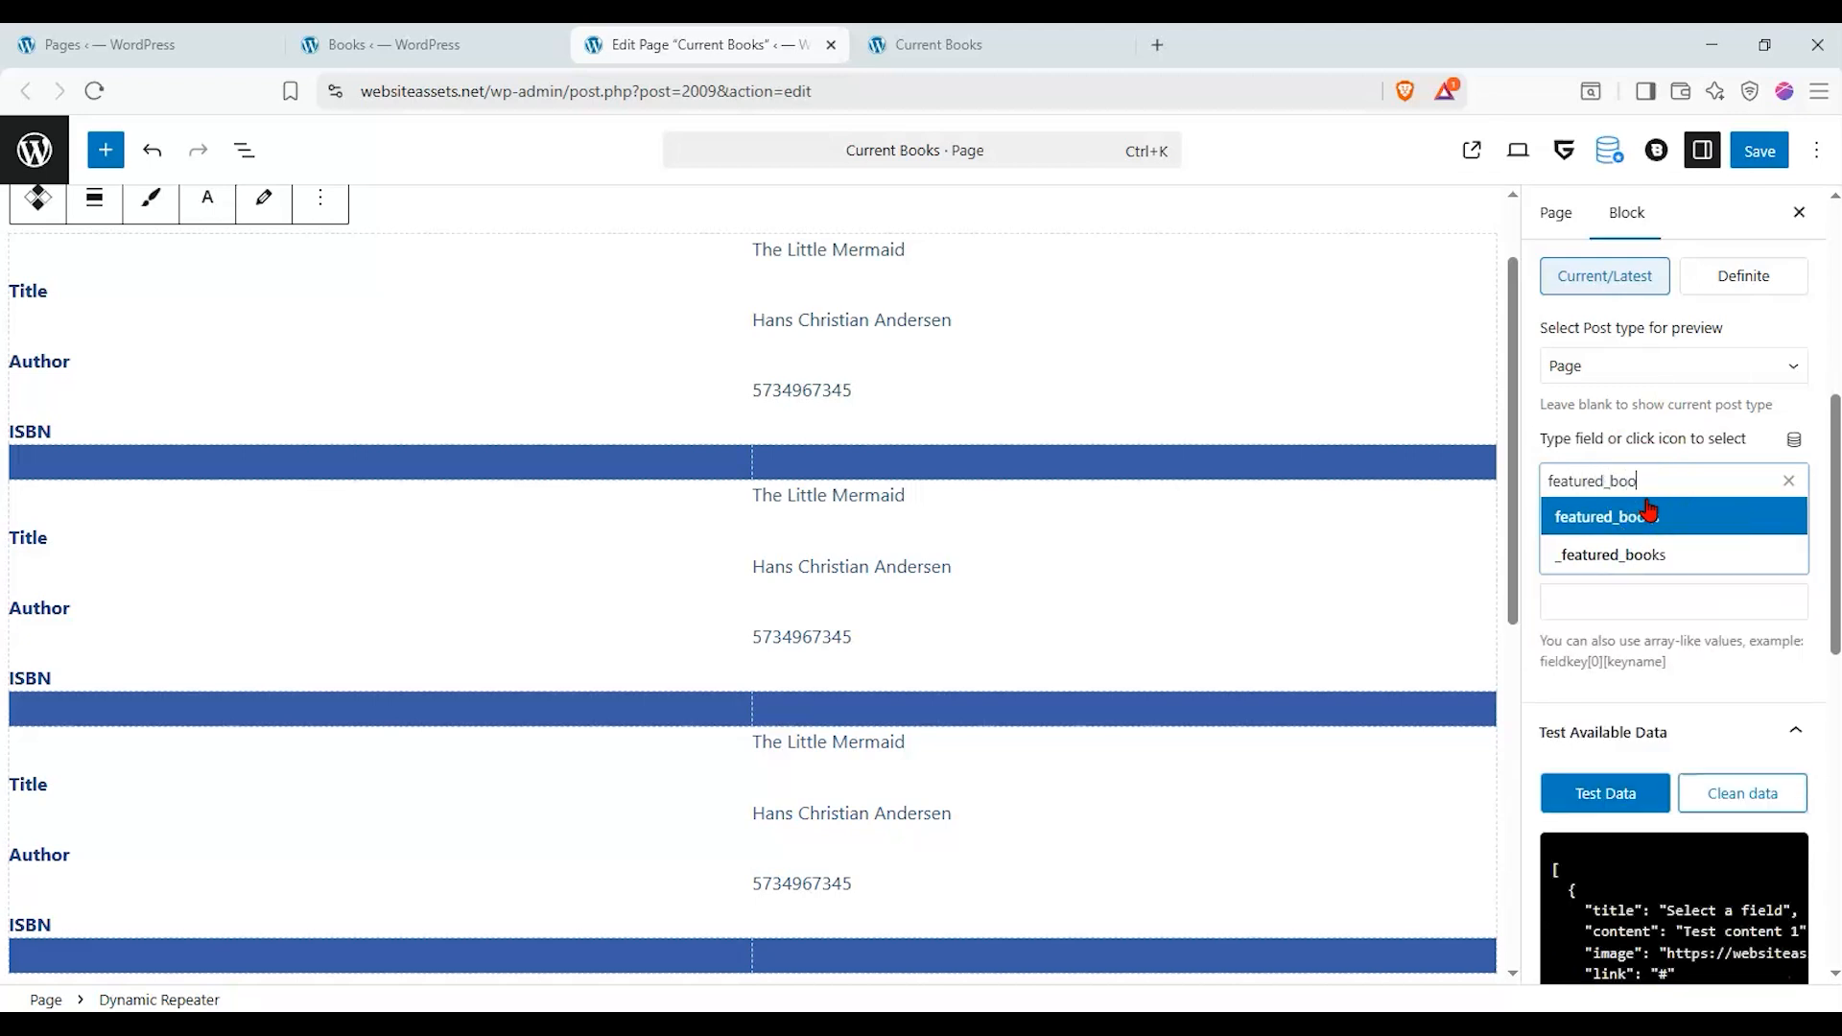
click(1763, 516)
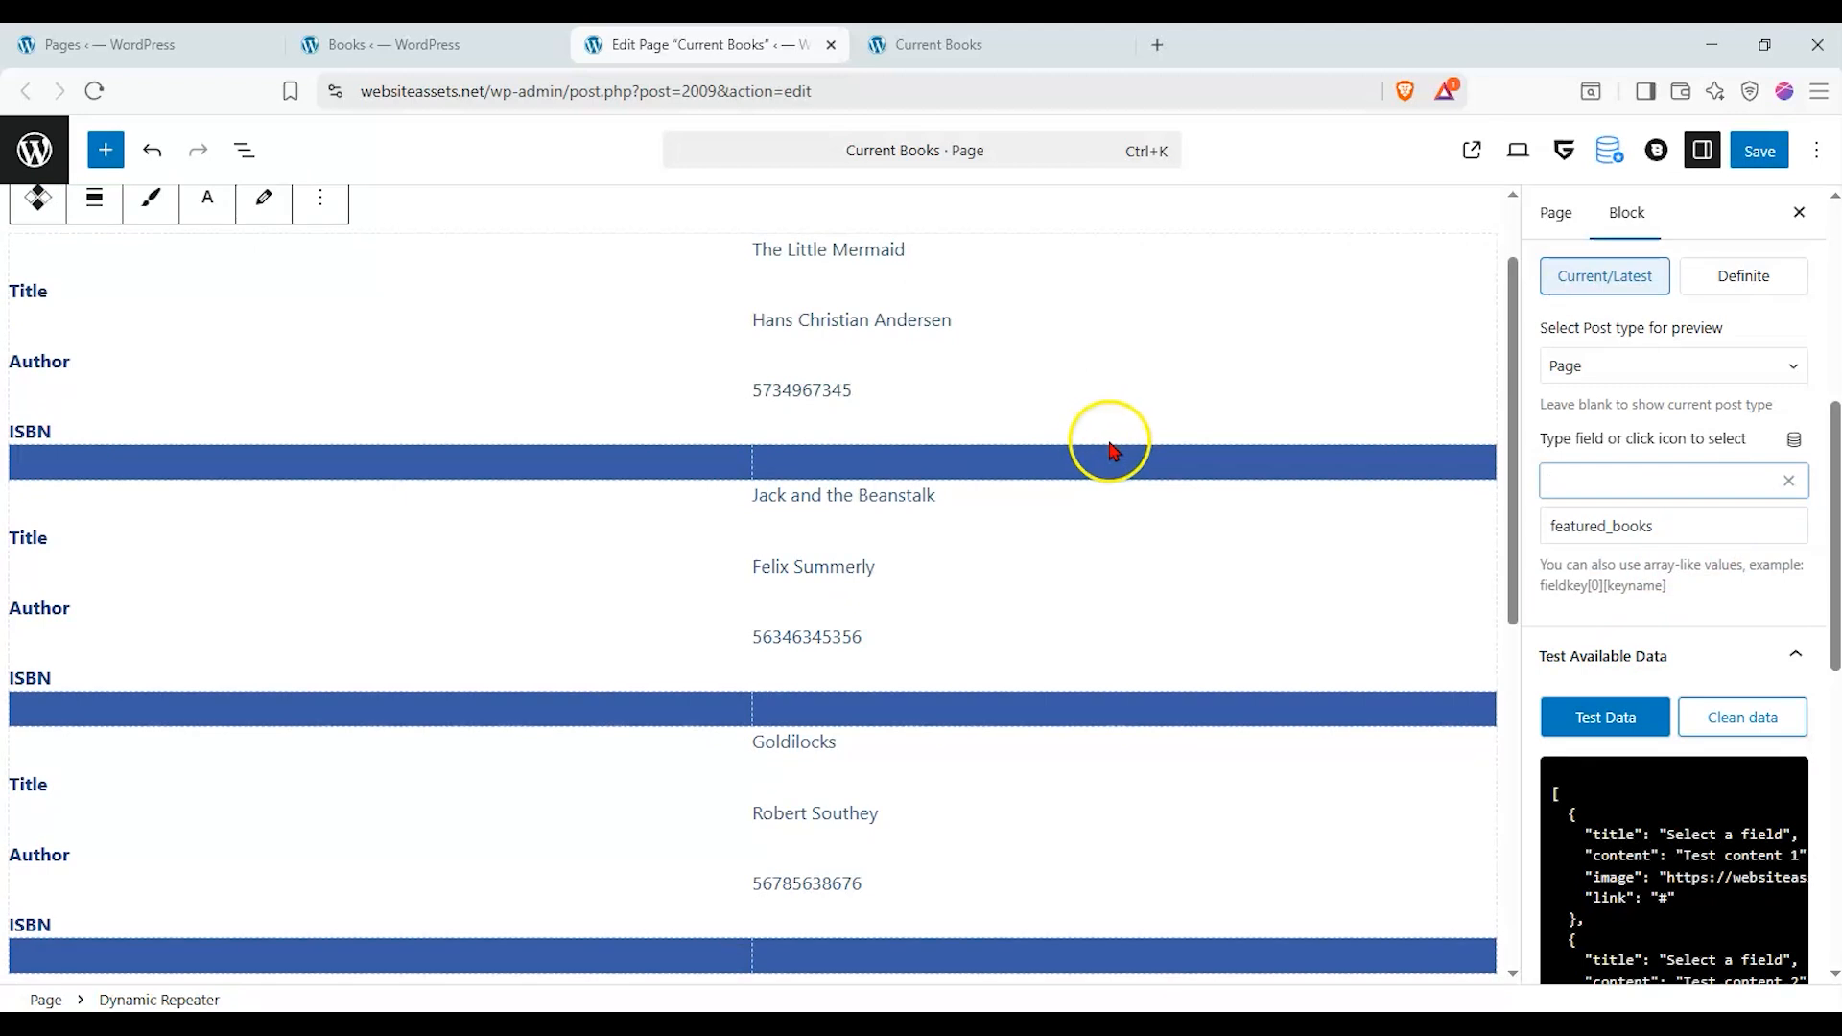
- Test the repeater's available data with the featured_books field and examine the returned book records against the page preview
scroll(1110, 450, up, 1)
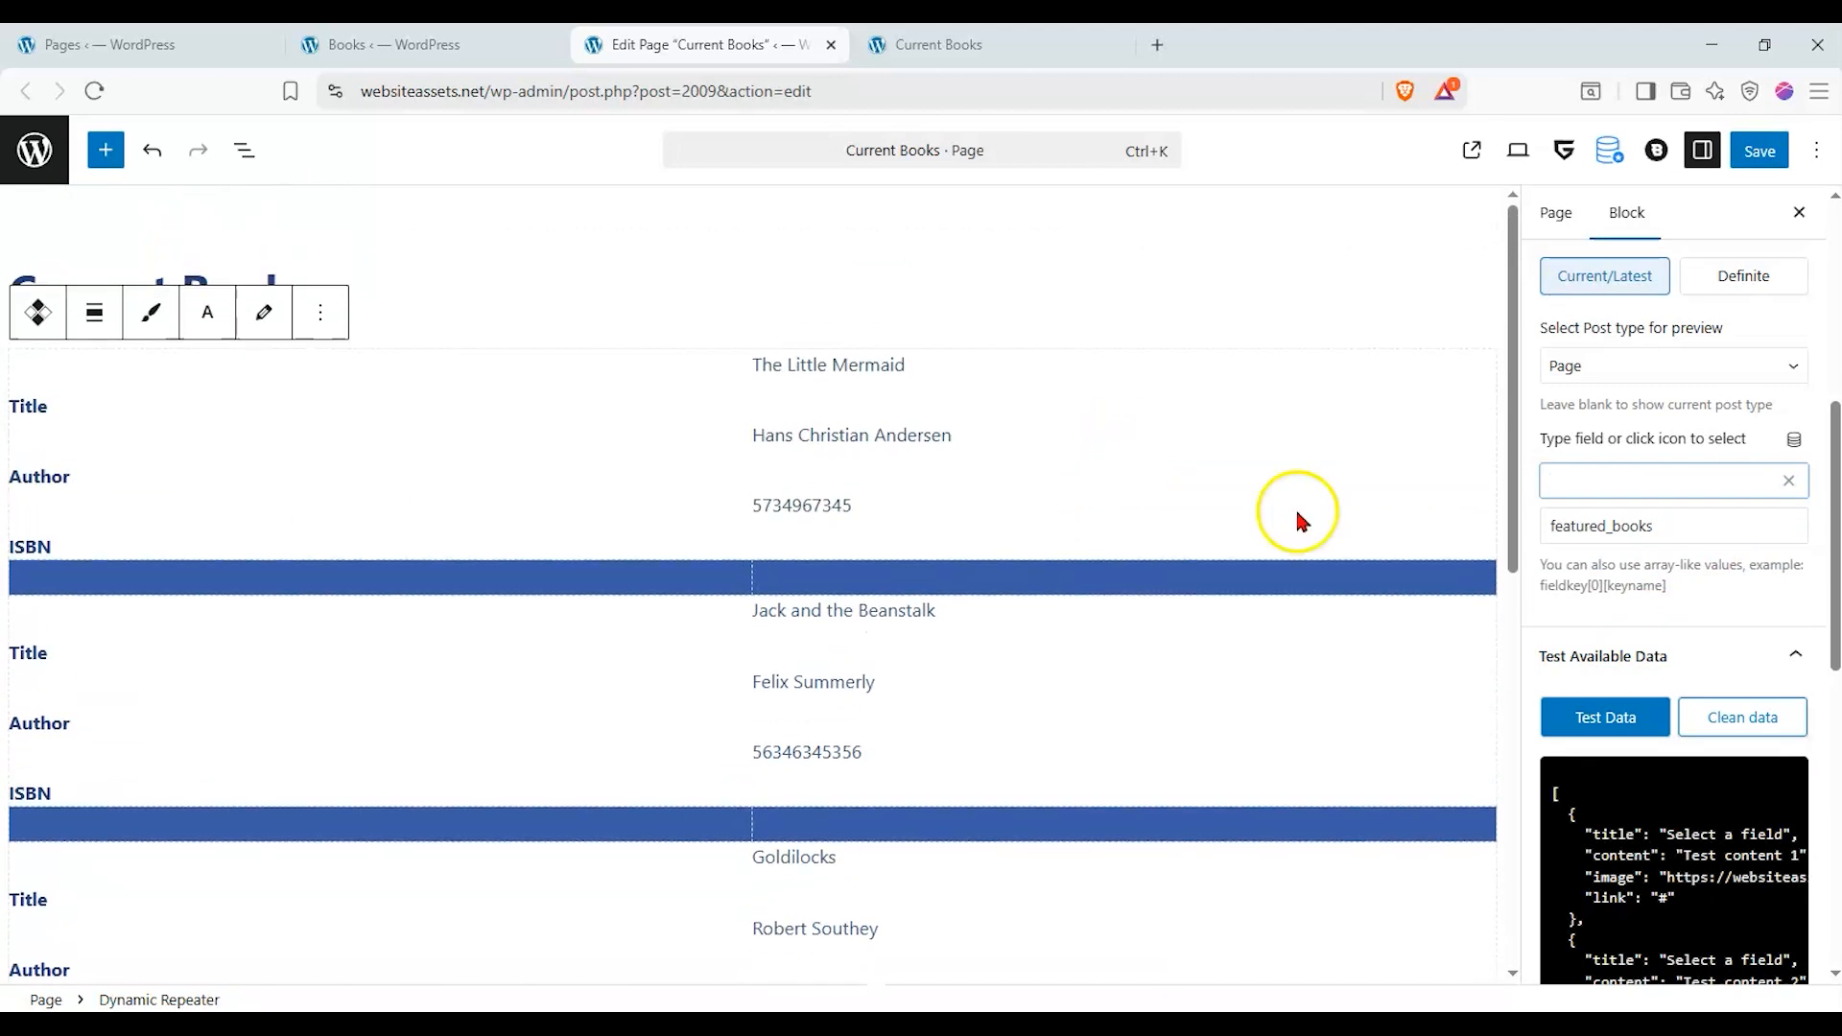
click(1626, 722)
scroll(1743, 633, down, 5)
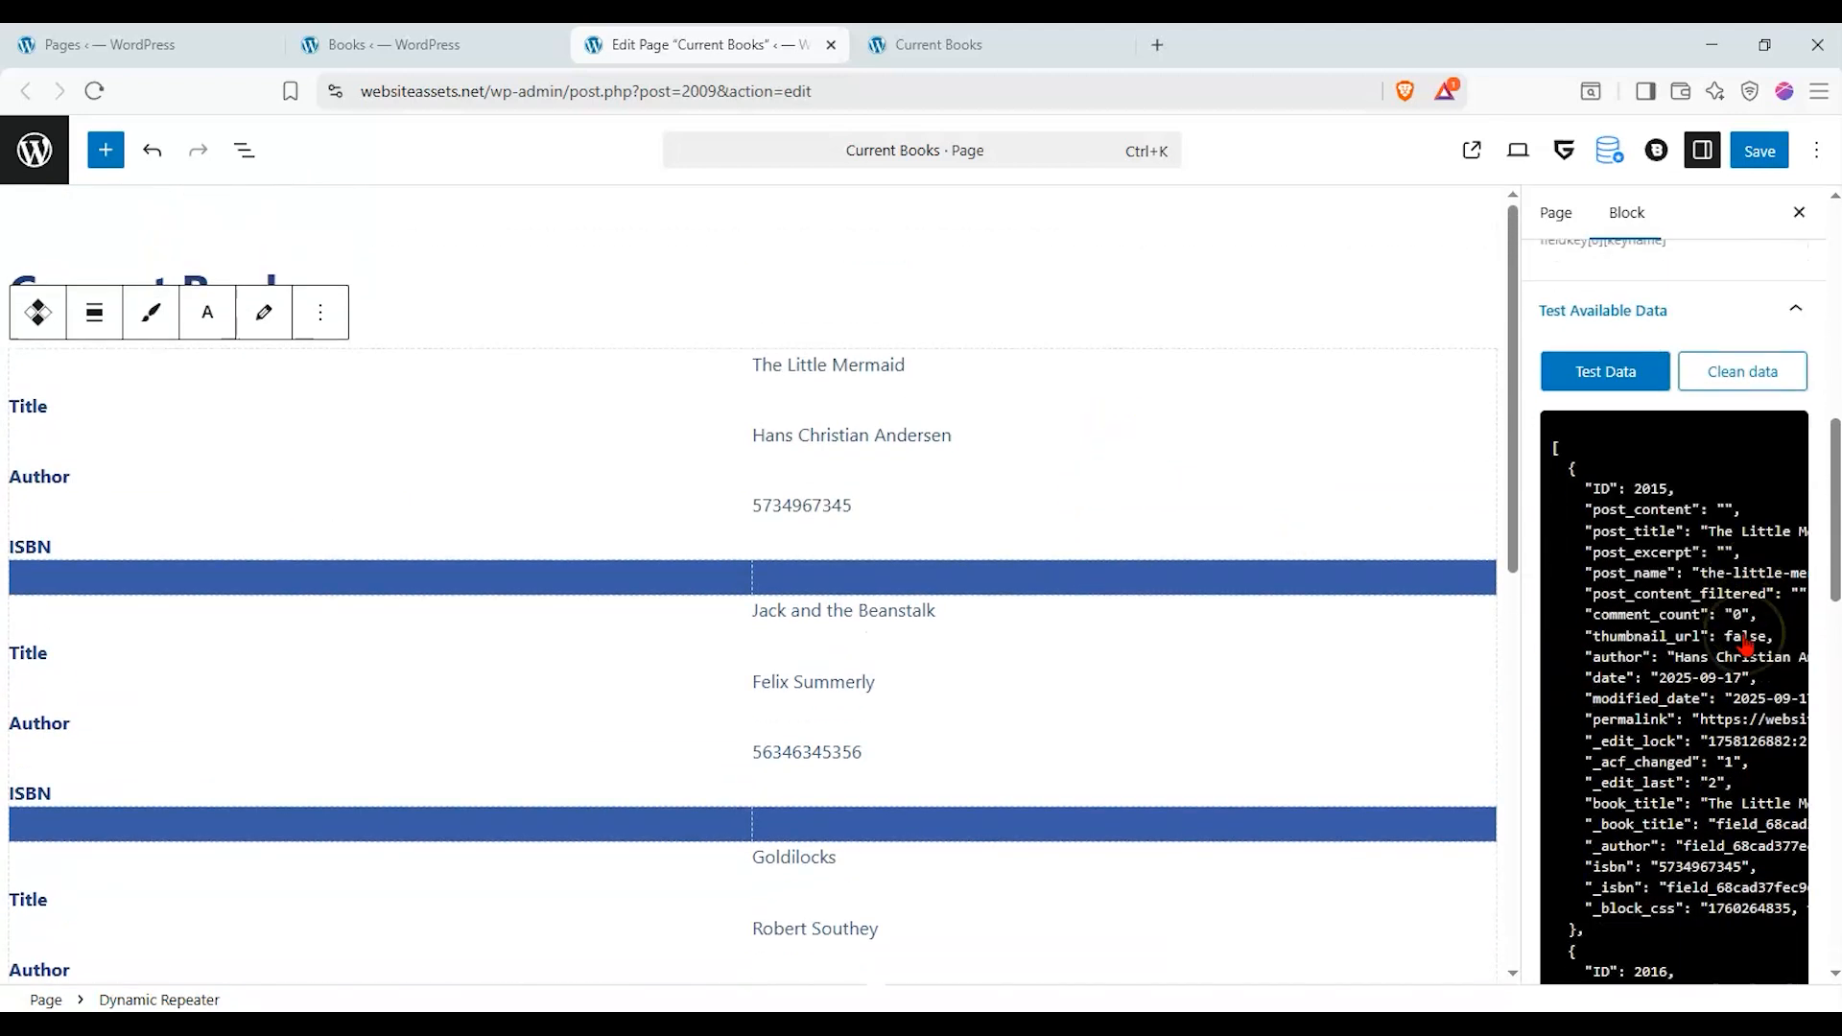
scroll(1744, 645, up, 1)
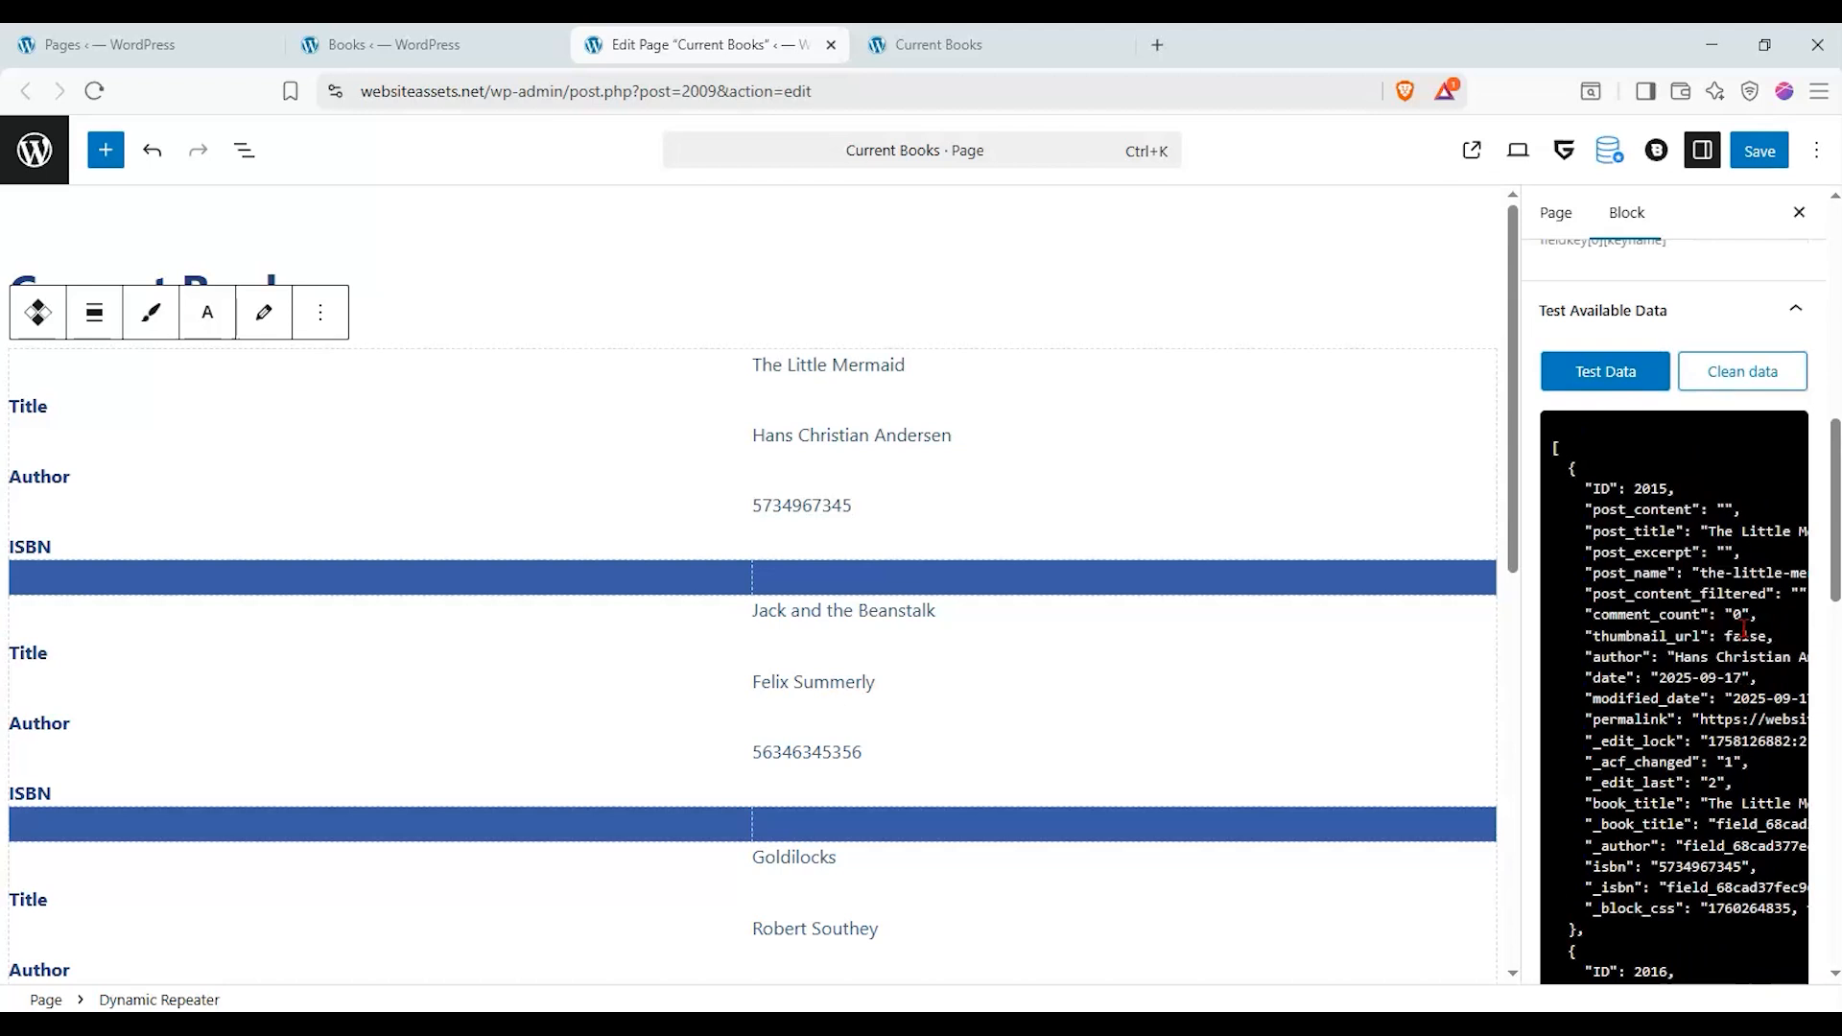
scroll(1743, 628, down, 6)
scroll(1742, 628, up, 3)
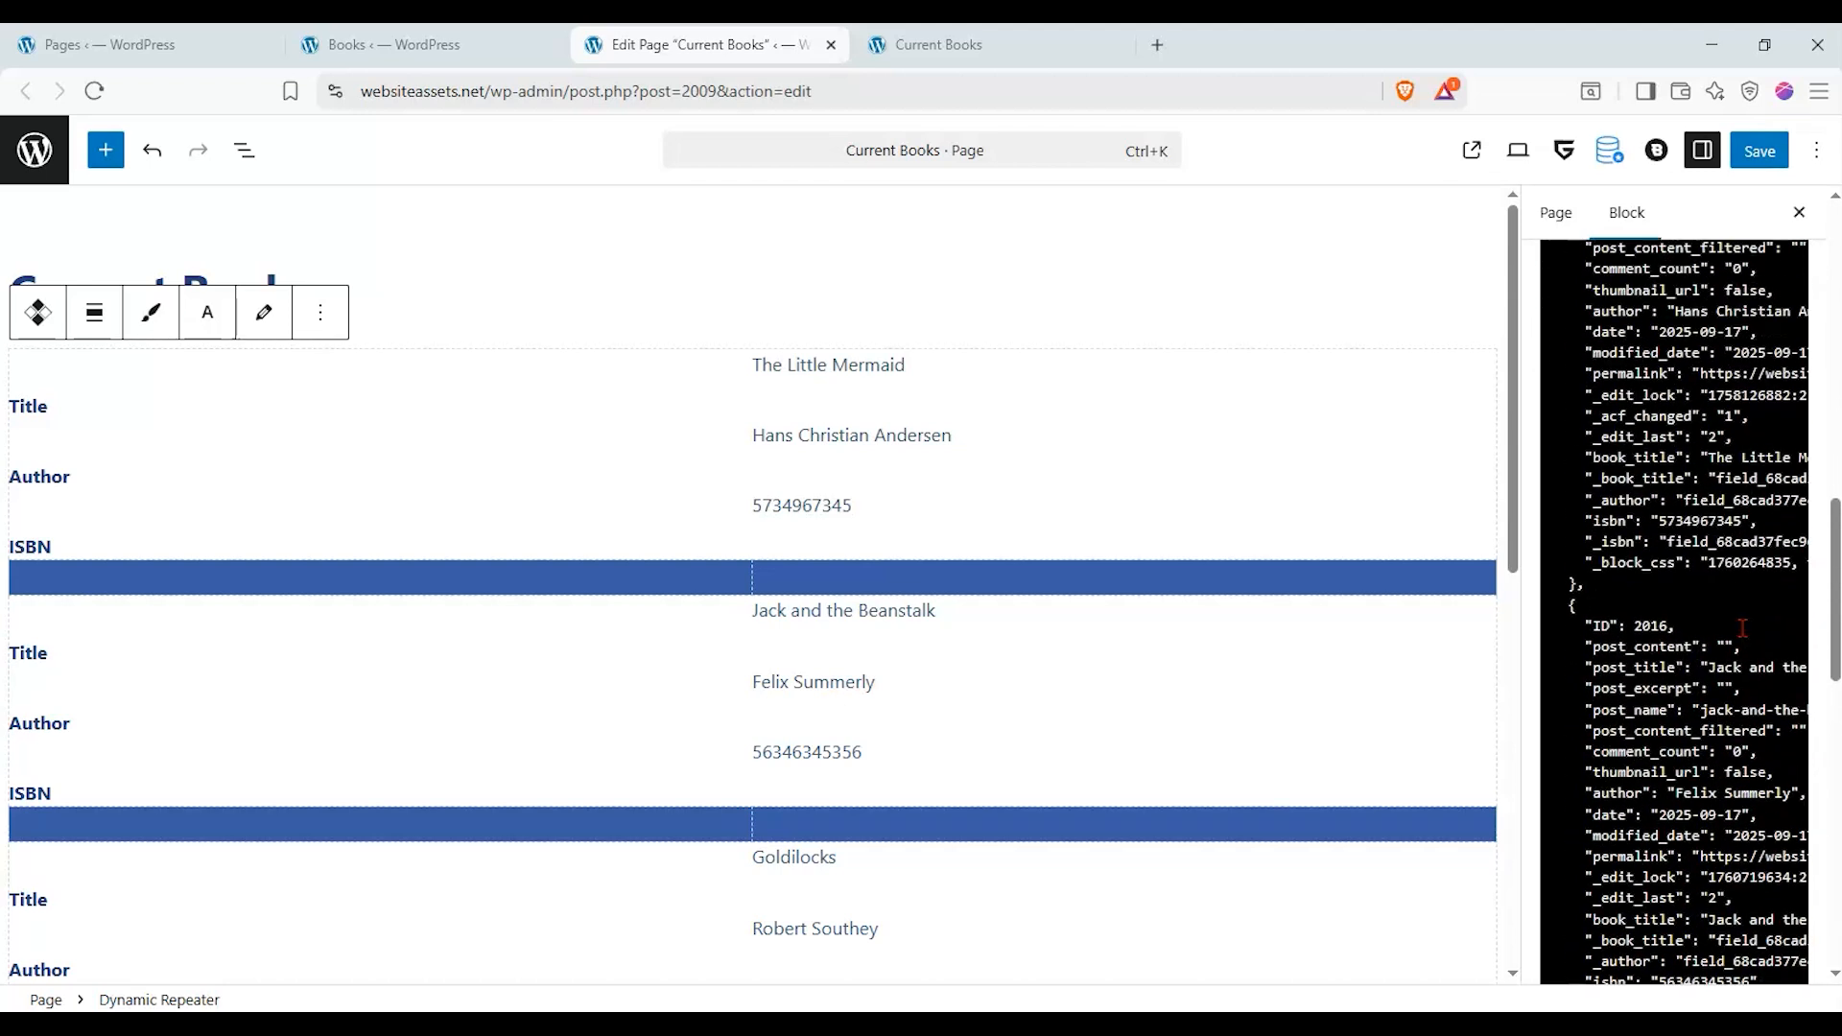
scroll(1743, 628, up, 3)
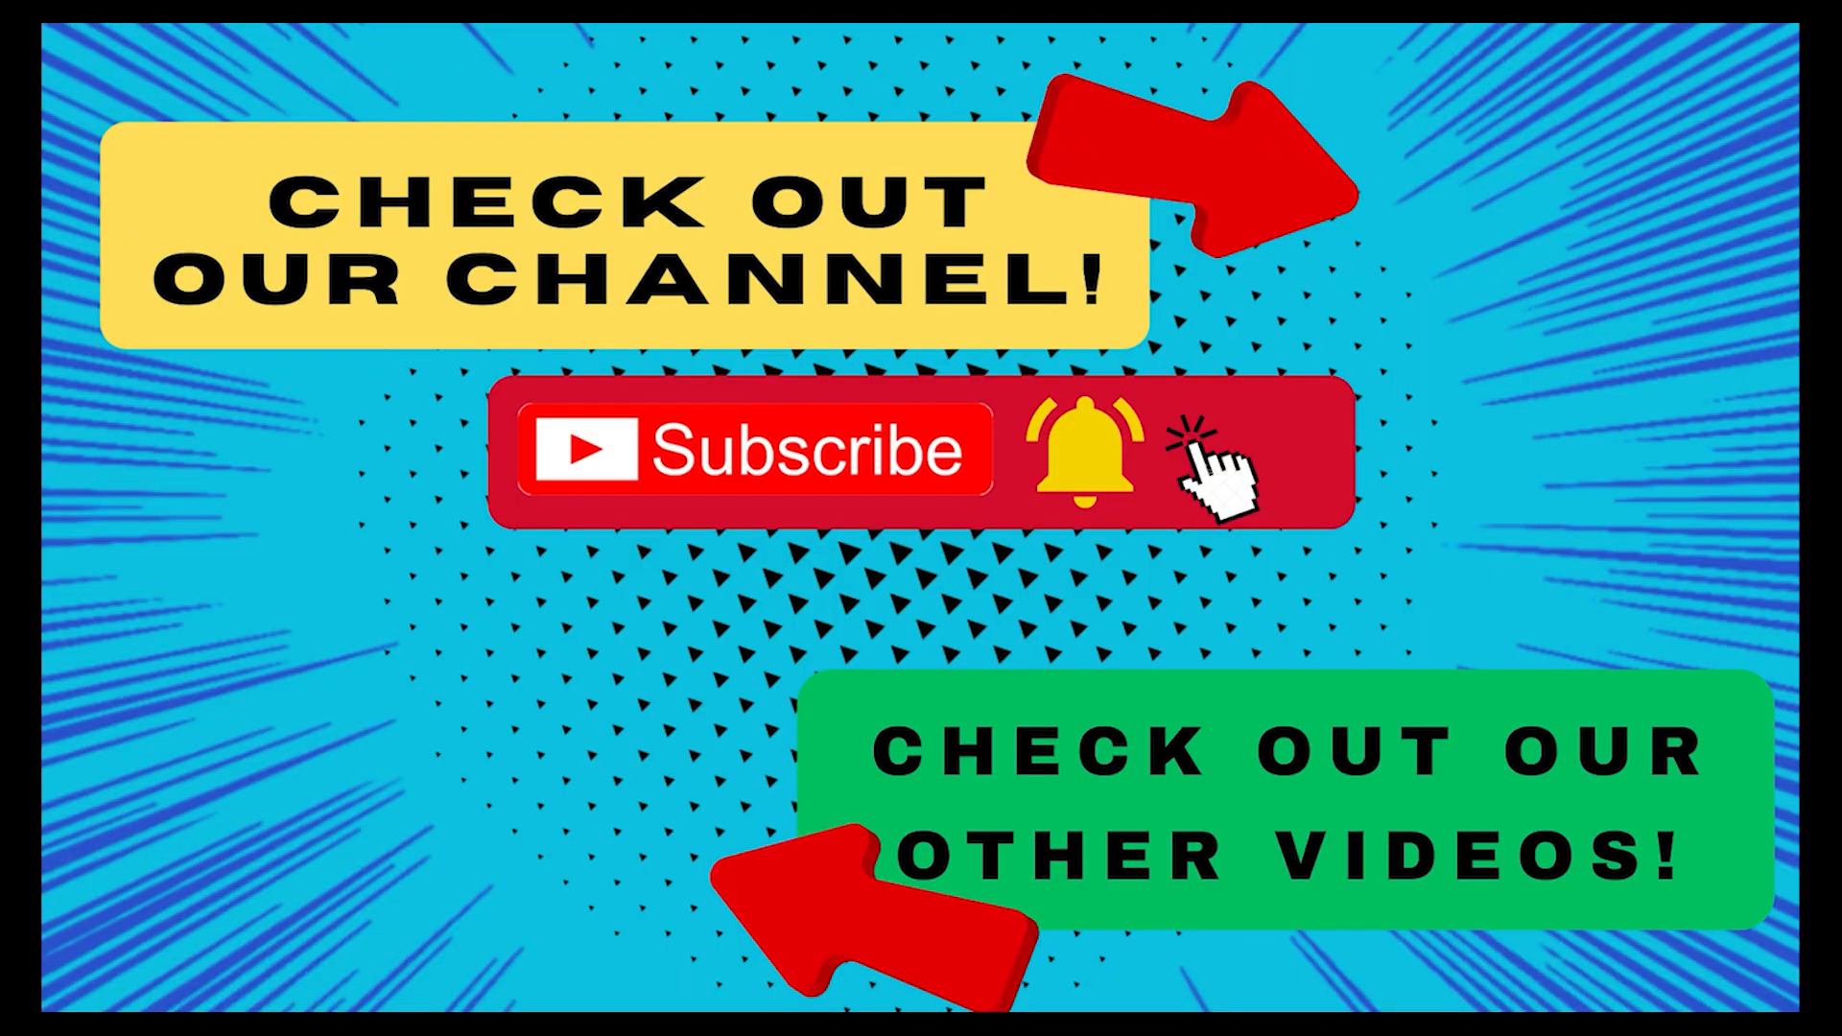